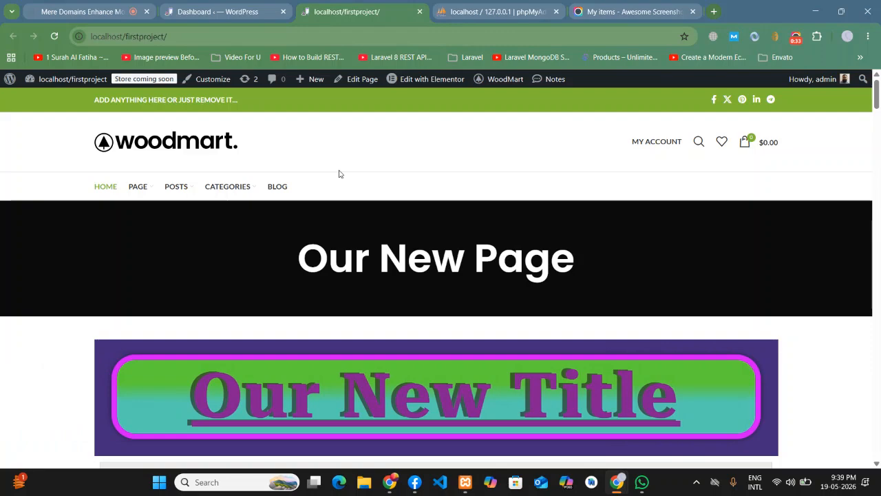
- Scroll through the whole WoodMart homepage and back to its top, then bring up the WordPress dashboard
scroll(339, 174, down, 5)
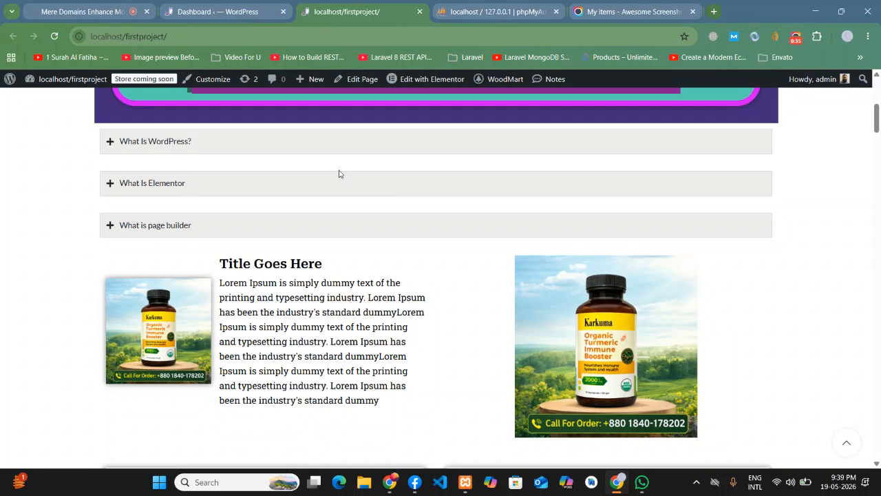
scroll(339, 174, down, 20)
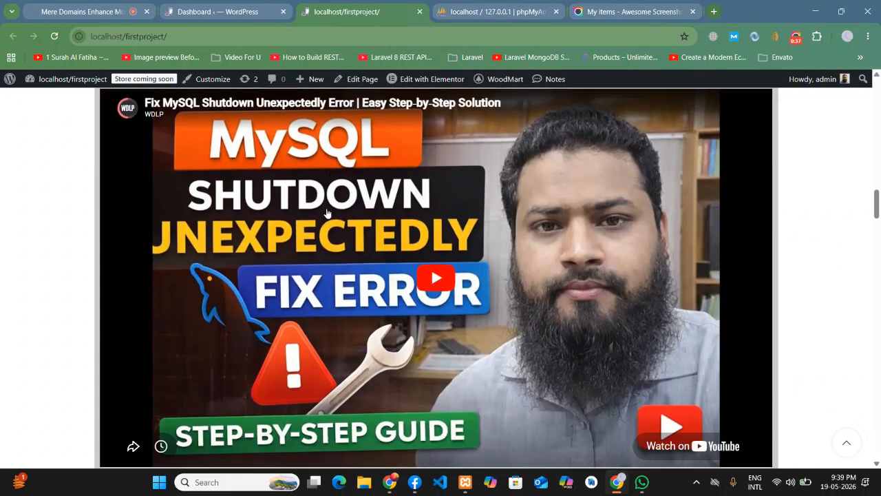
scroll(327, 214, down, 5)
drag(877, 239, 877, 444)
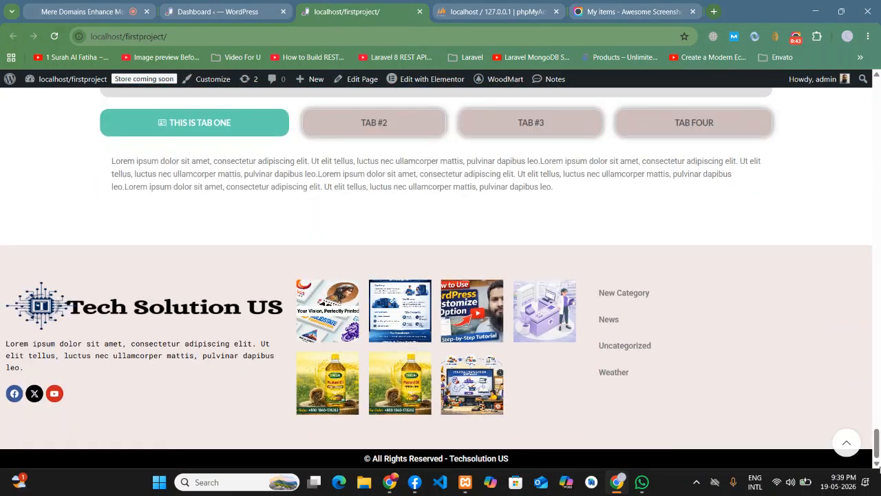
click(845, 441)
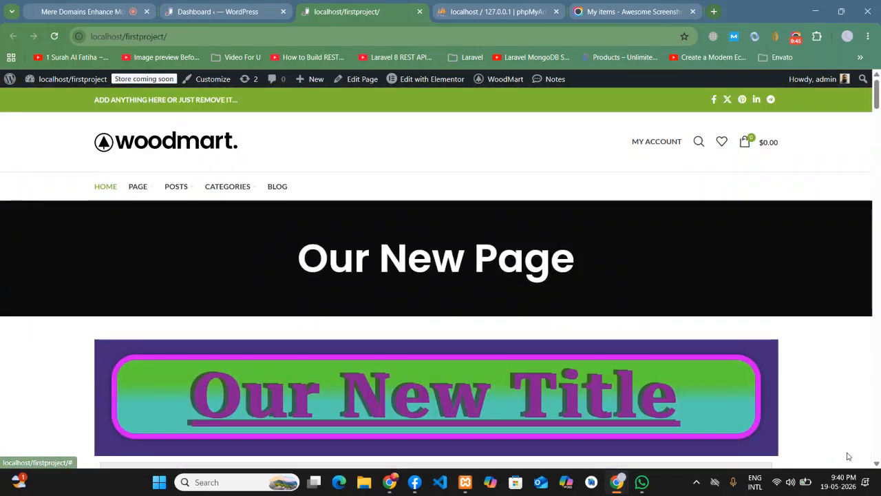
scroll(499, 314, down, 10)
scroll(419, 301, down, 6)
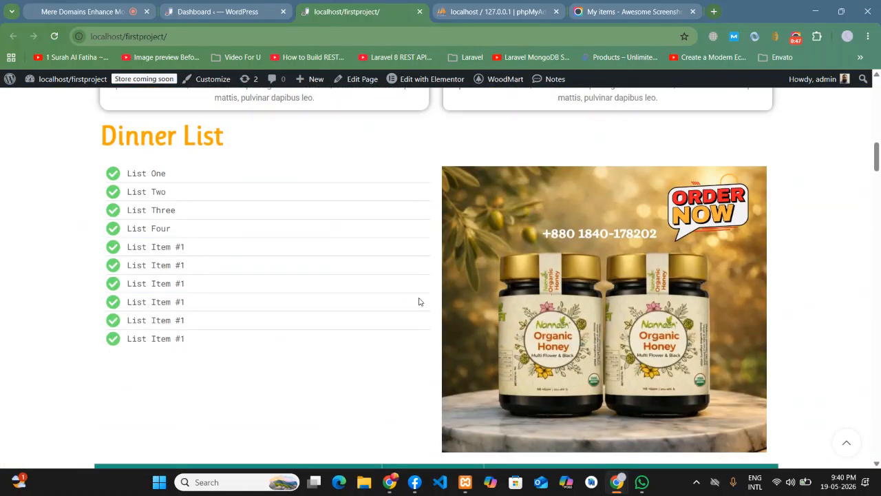
click(184, 9)
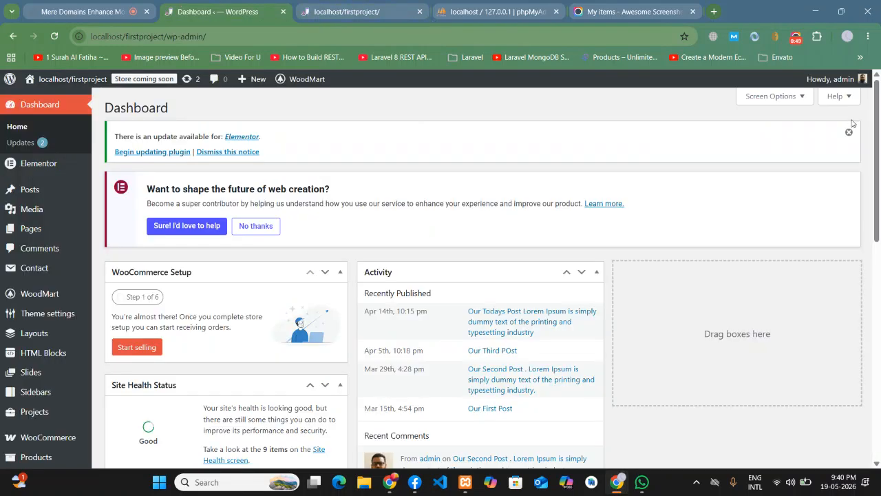
- Dismiss the Elementor update notice and decline its survey banner, then return to the Jitsi meeting
click(849, 131)
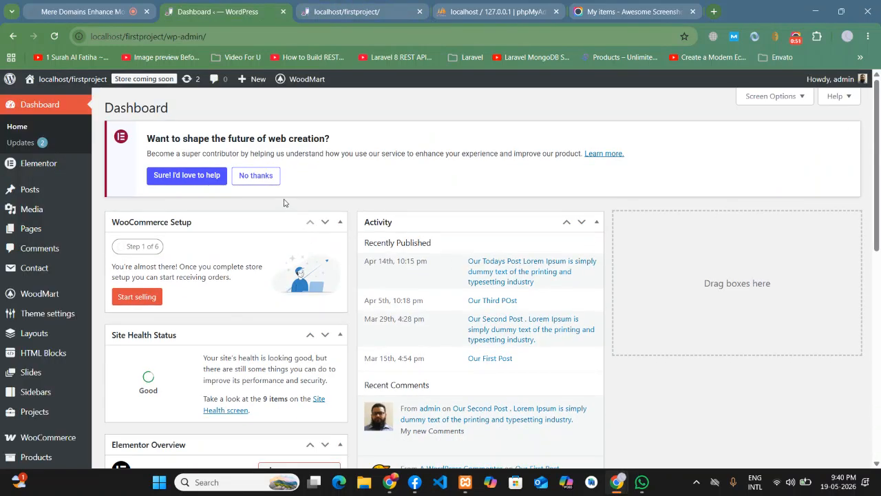
click(255, 177)
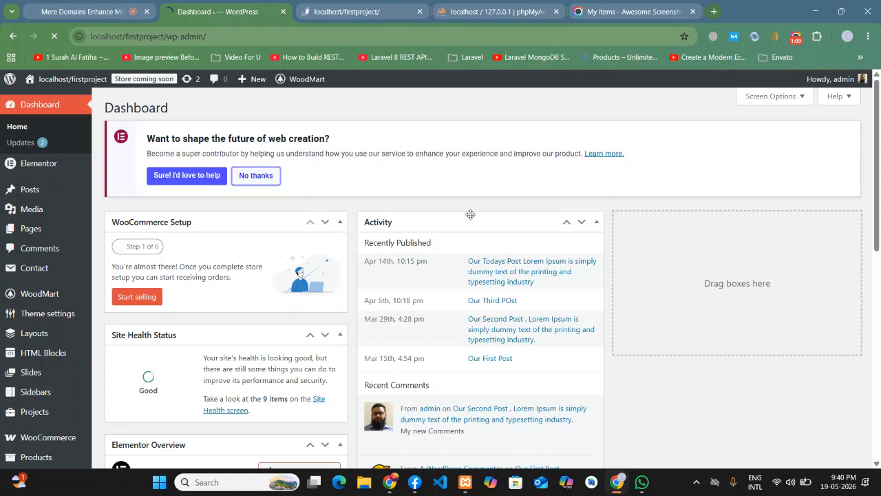
click(130, 5)
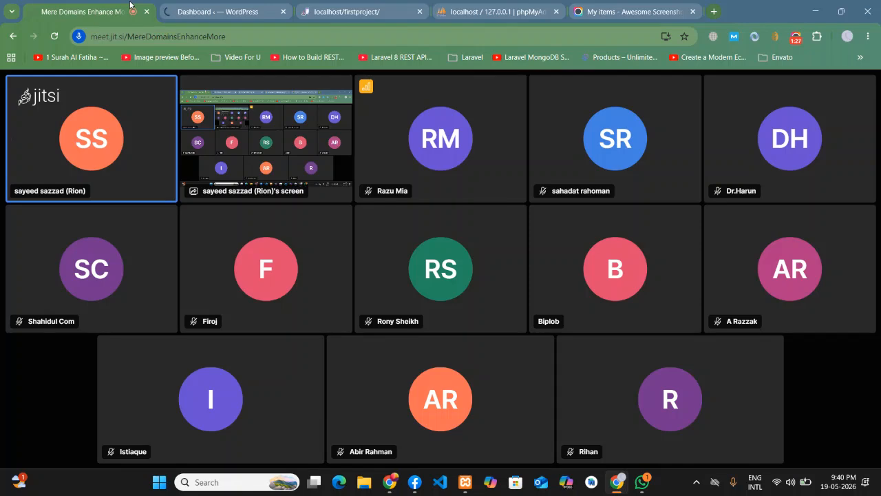
- Glance at the WhatsApp group chat, minimize it, and return to the WordPress dashboard
click(641, 485)
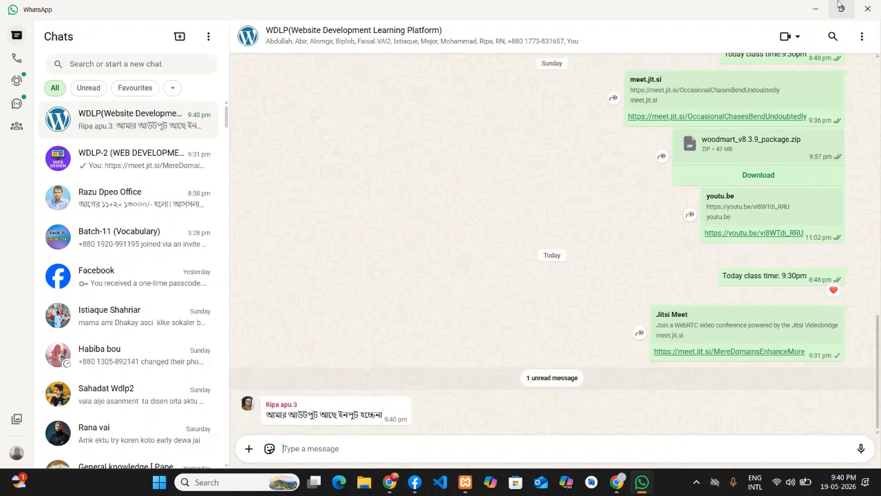
click(815, 9)
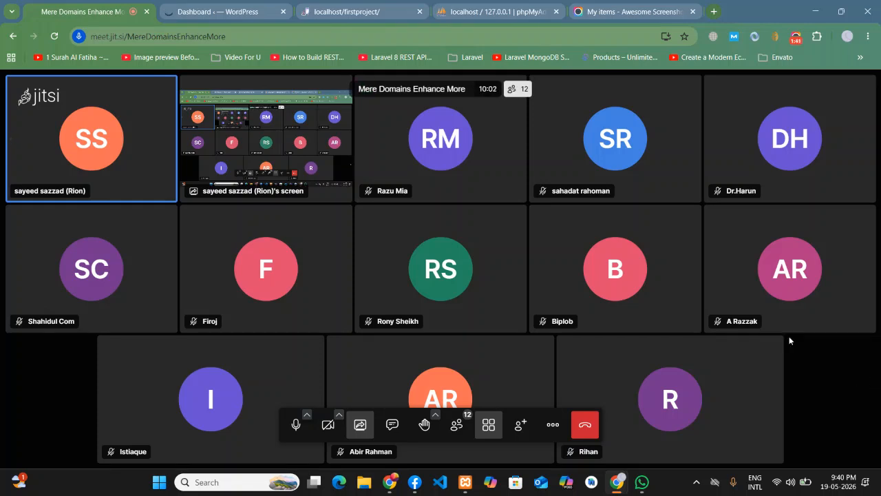
click(229, 4)
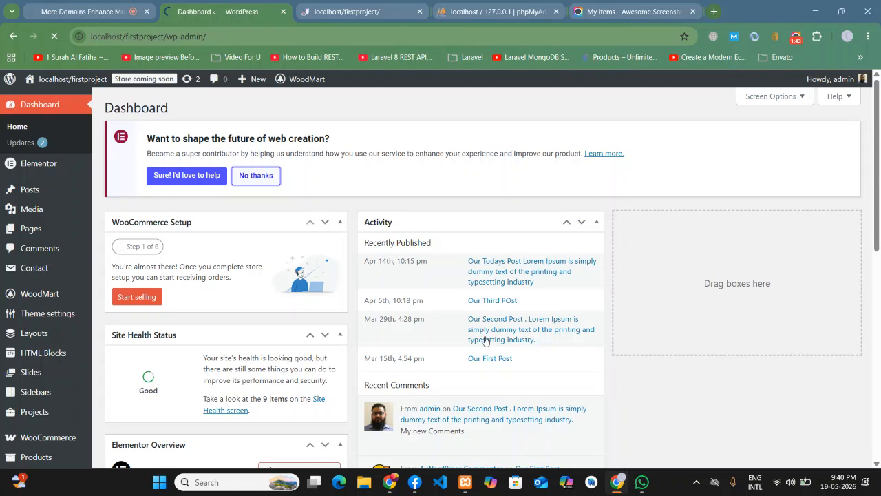
- Check the XAMPP control panel, then inspect the homepage top bar's announcement text
click(468, 485)
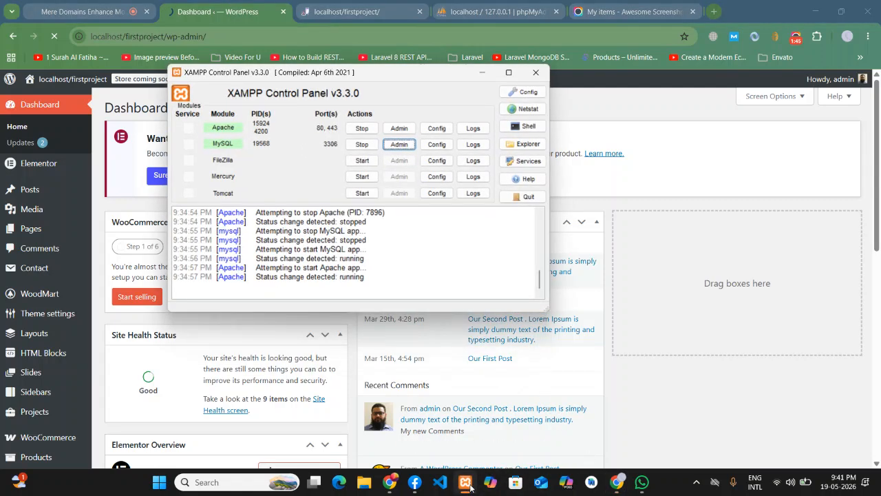
click(468, 484)
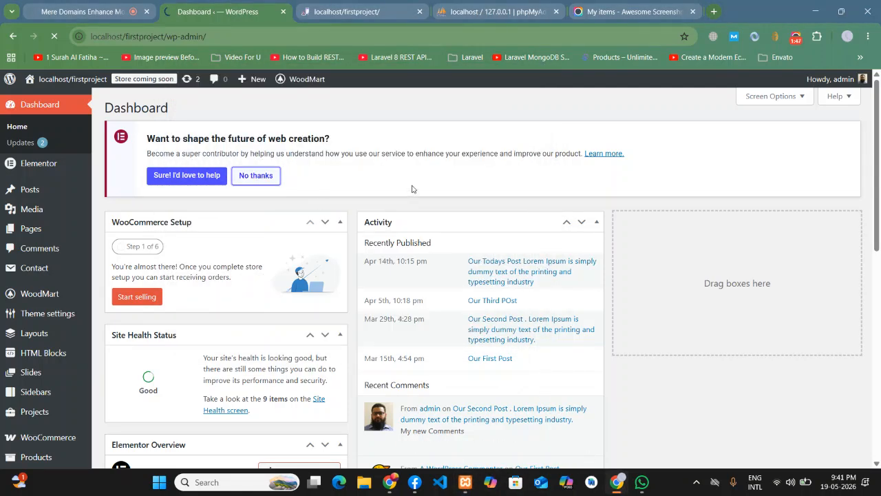
click(332, 7)
scroll(252, 257, up, 5)
scroll(252, 253, up, 8)
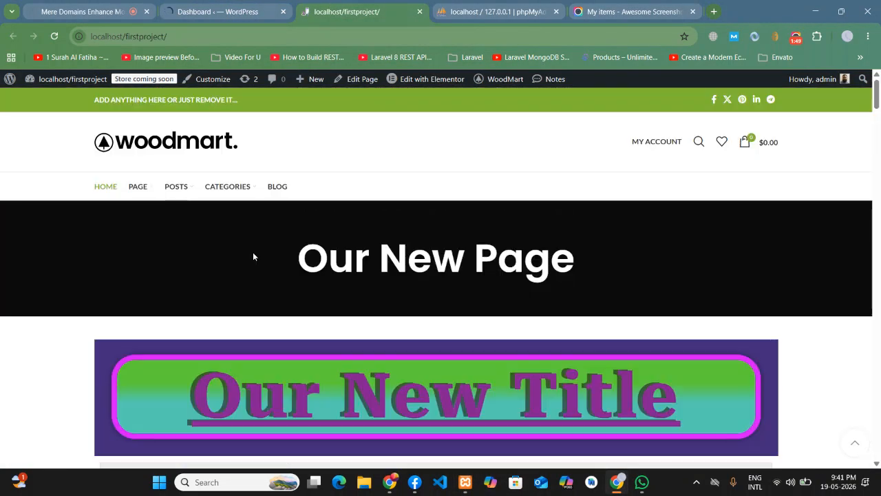
scroll(816, 271, down, 3)
drag(879, 131, 878, 93)
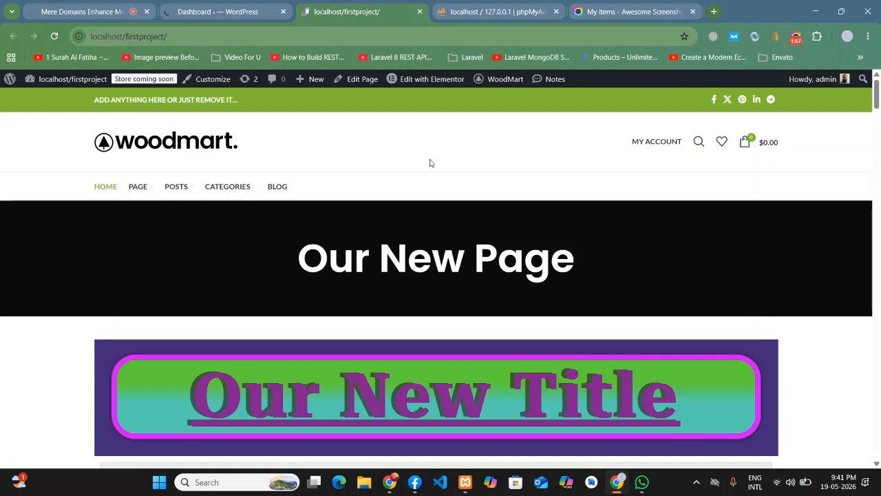
drag(281, 100, 76, 108)
click(94, 148)
- Reload the WordPress dashboard, pause the screen recording, and switch to the Jitsi meeting
click(227, 10)
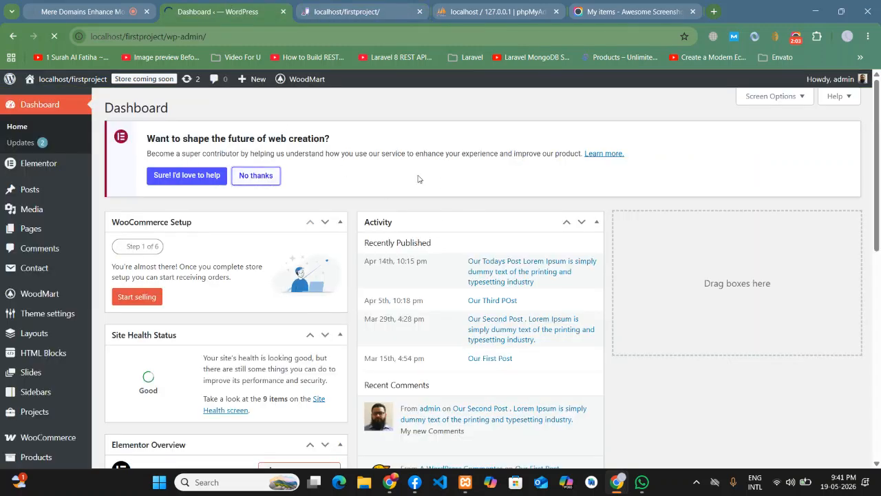
mouse_move(69, 79)
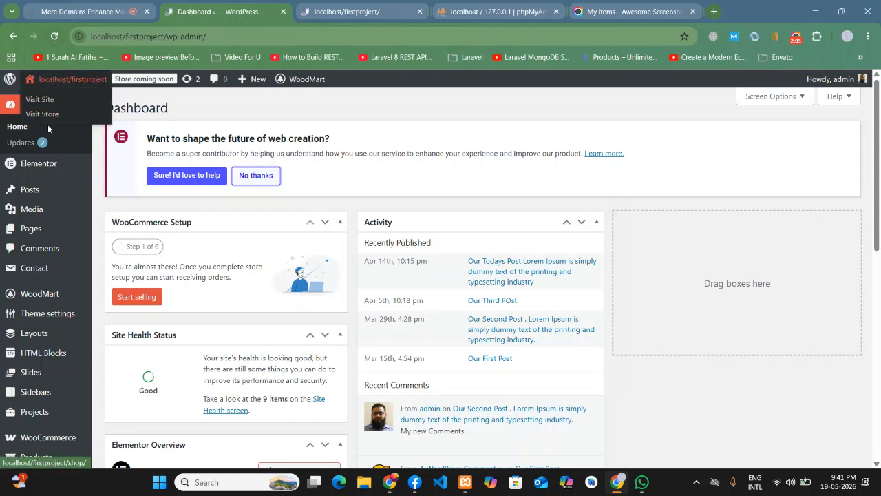
click(21, 126)
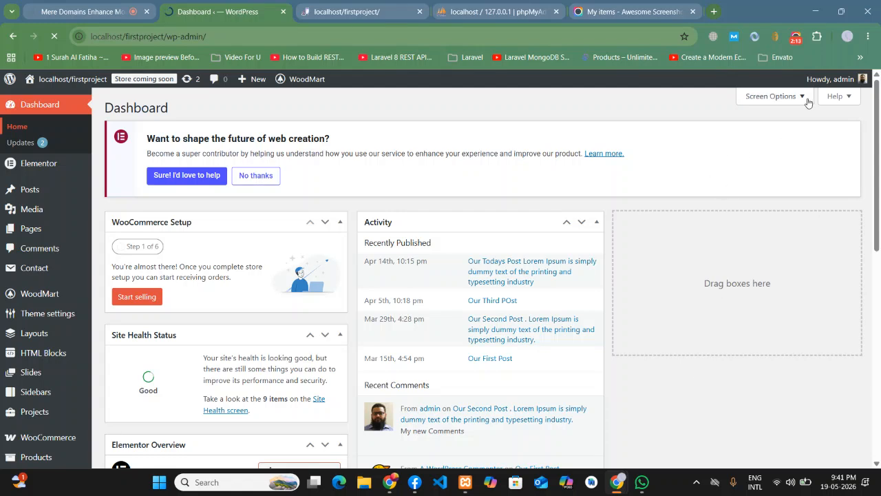
click(796, 38)
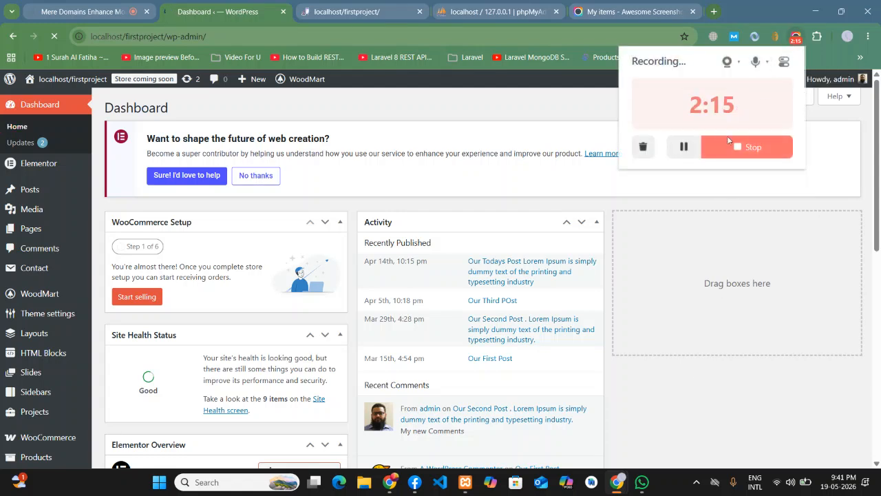
click(684, 153)
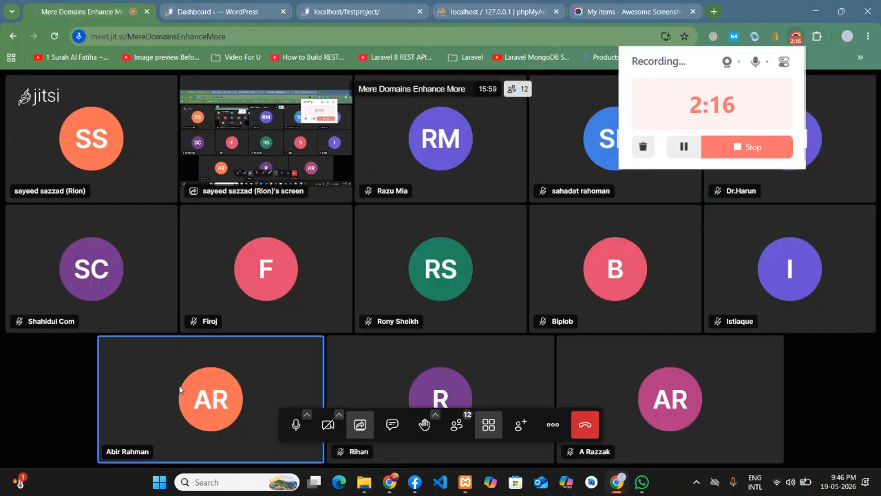
click(37, 392)
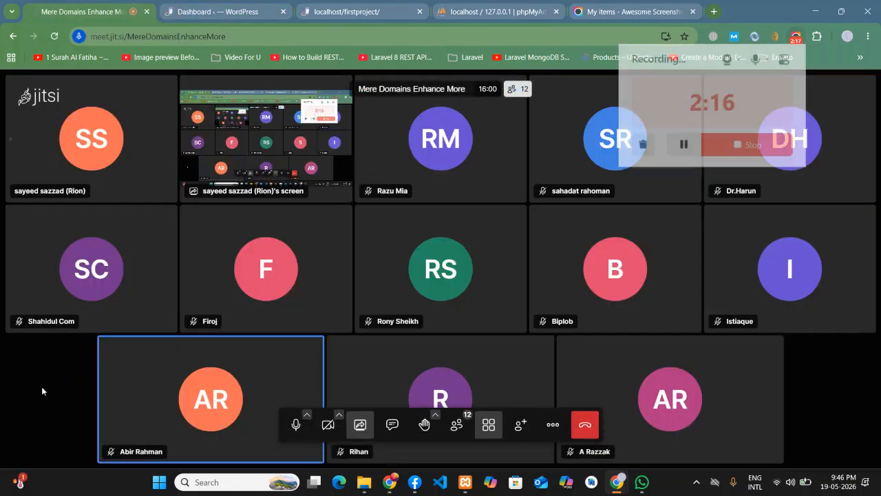
- Leave the Jitsi meeting view for the WoodMart homepage at localhost/firstproject
click(183, 7)
click(324, 9)
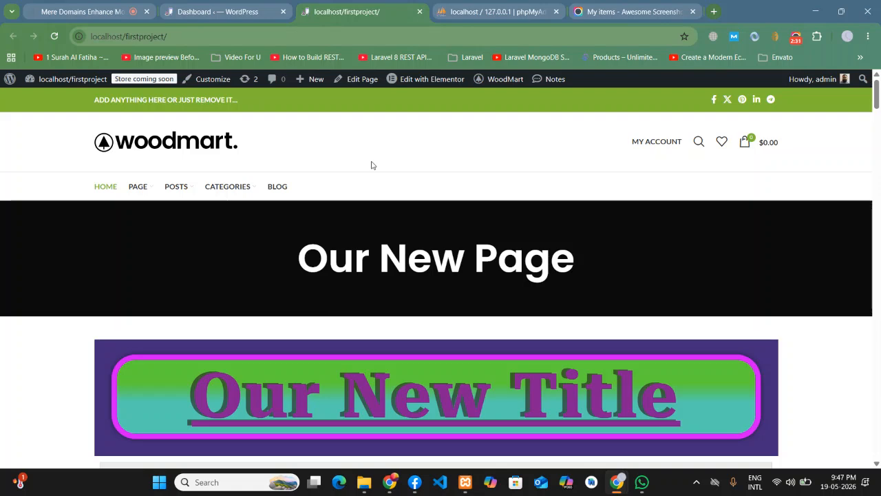
- Return to the WordPress dashboard and dismiss the Elementor update notice again
click(219, 11)
mouse_move(255, 79)
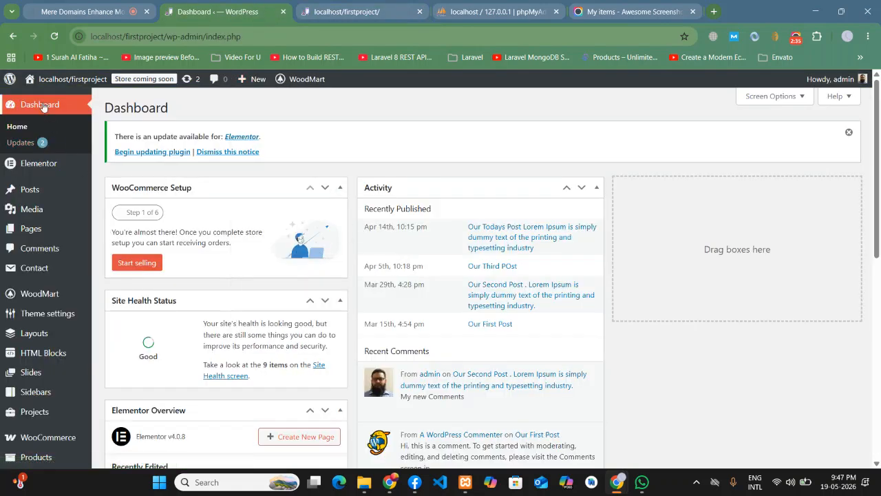
click(849, 132)
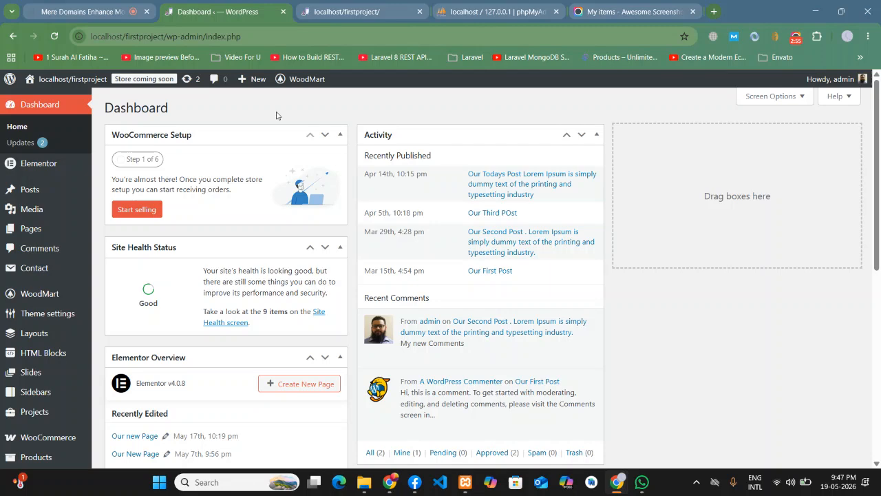
- Scroll the dashboard and look over the admin sidebar menu entries
mouse_move(53, 216)
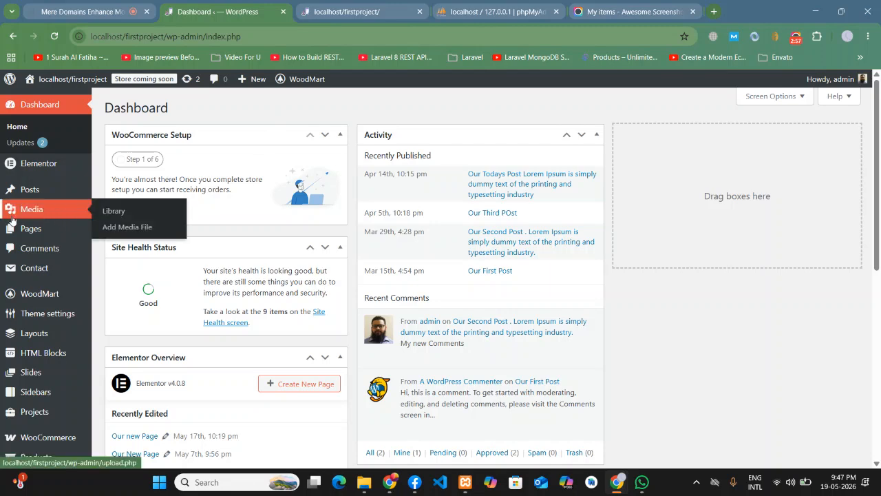
scroll(355, 283, down, 1)
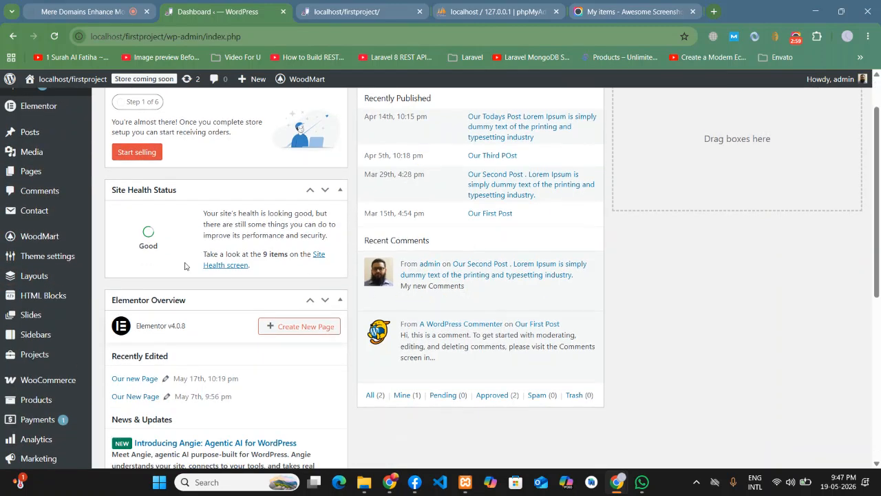
mouse_move(53, 257)
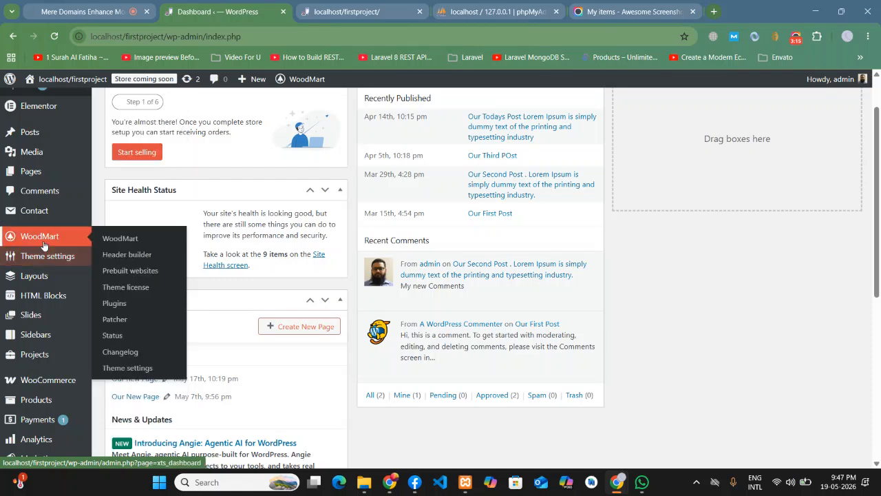
scroll(44, 261, down, 3)
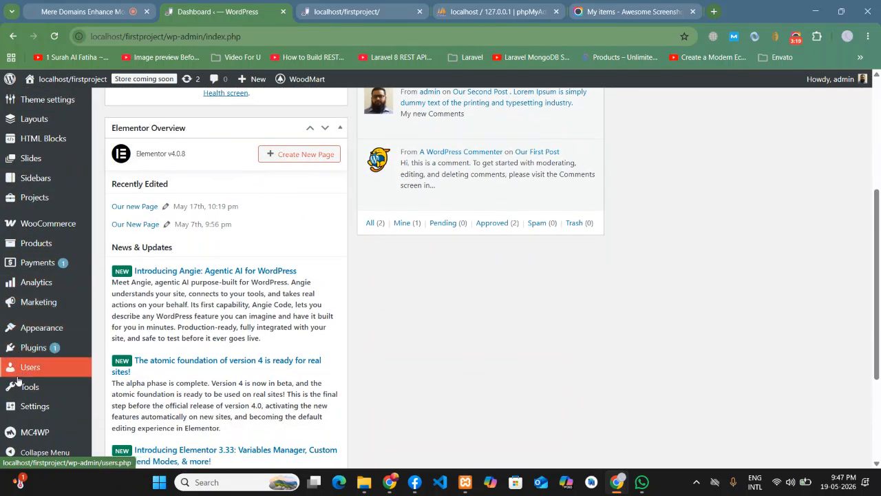
mouse_move(29, 337)
scroll(29, 337, up, 2)
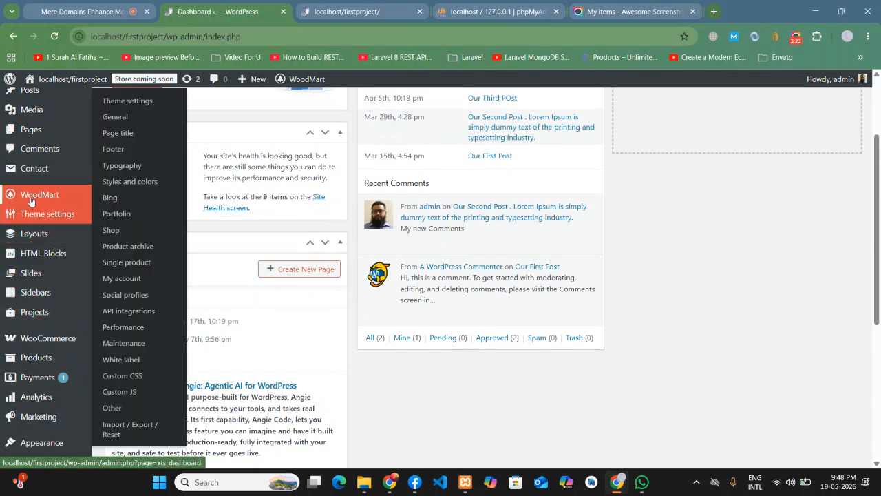
mouse_move(55, 196)
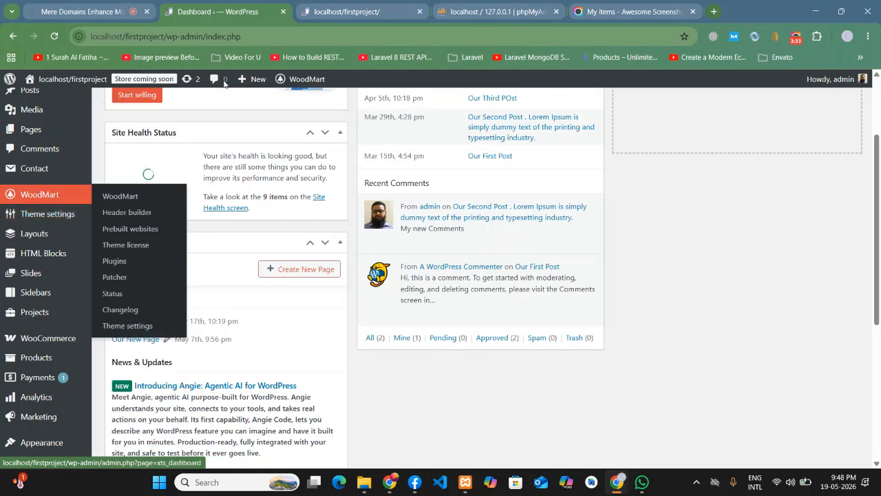
- Compare the live front page with the dashboard, then show the WoodMart sidebar submenu
click(344, 12)
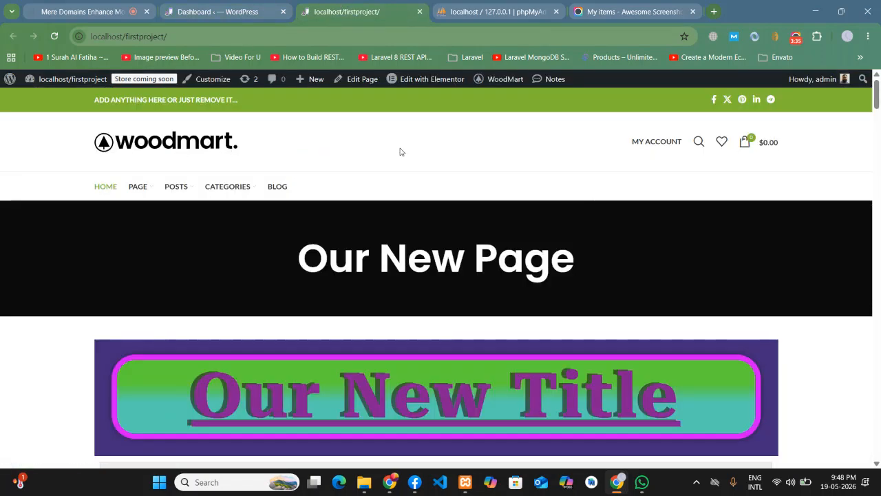
click(247, 8)
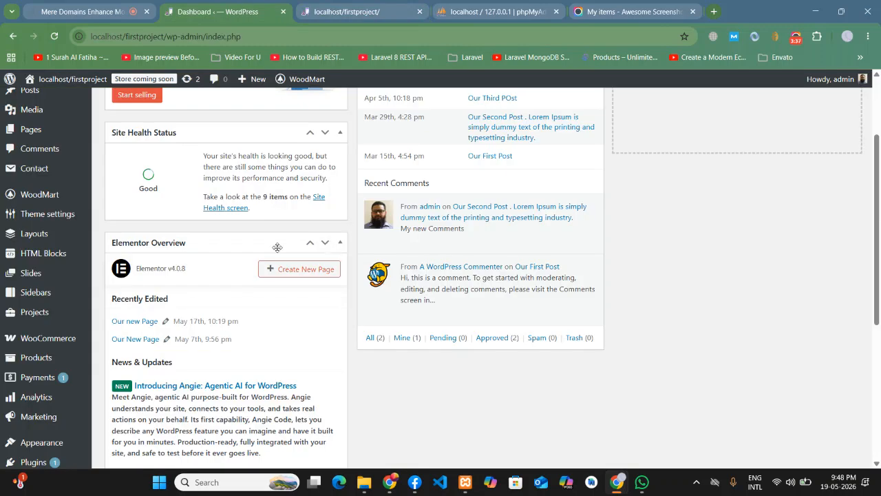
mouse_move(48, 198)
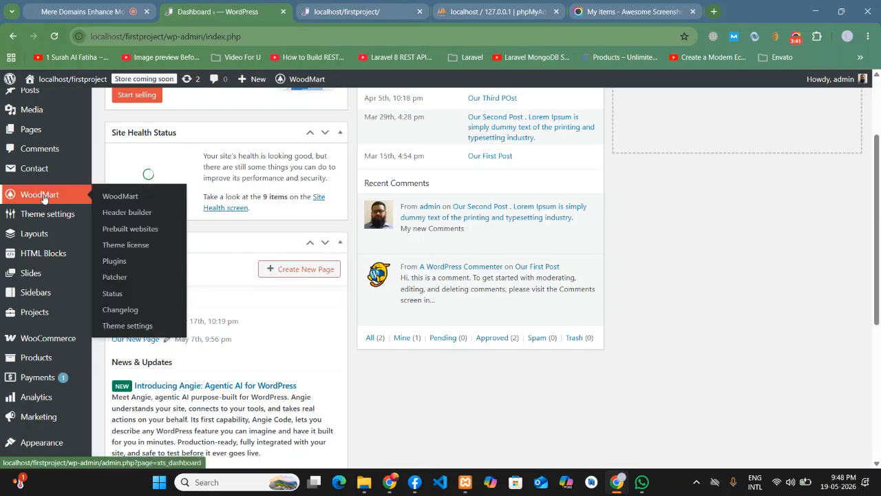
- Open the WoodMart Header builder and the Default header layout for editing
click(120, 216)
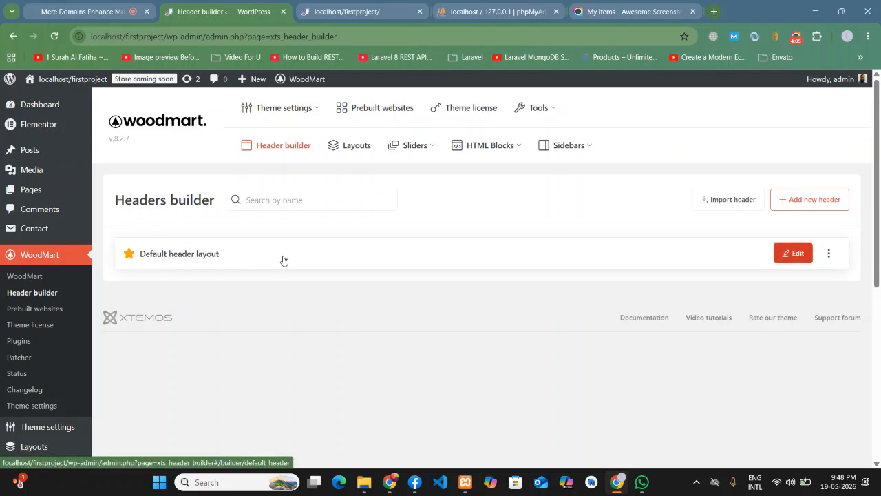
click(350, 12)
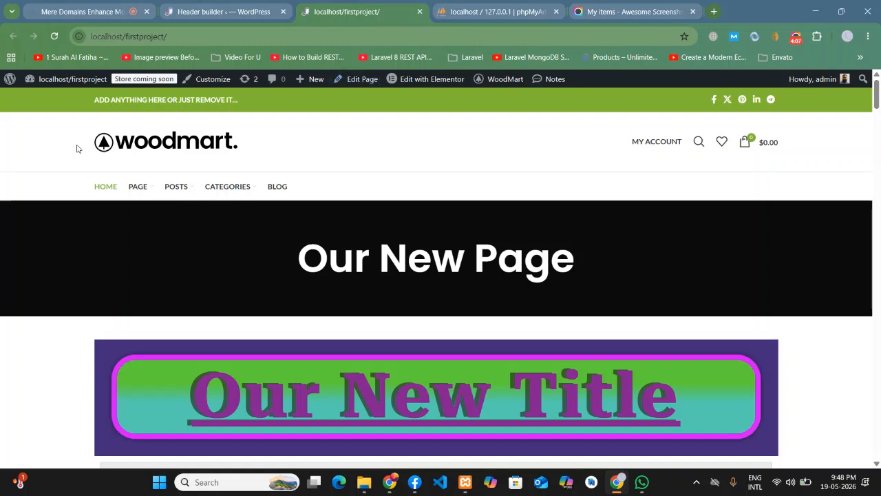
click(218, 11)
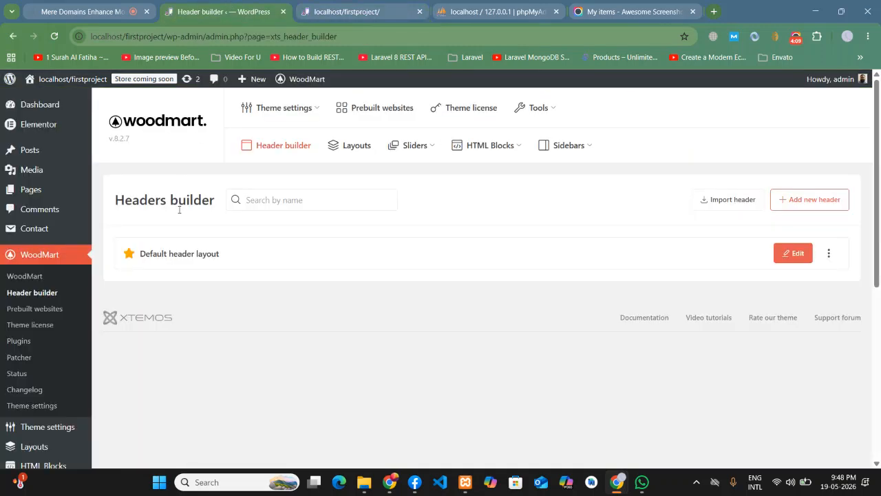
click(791, 256)
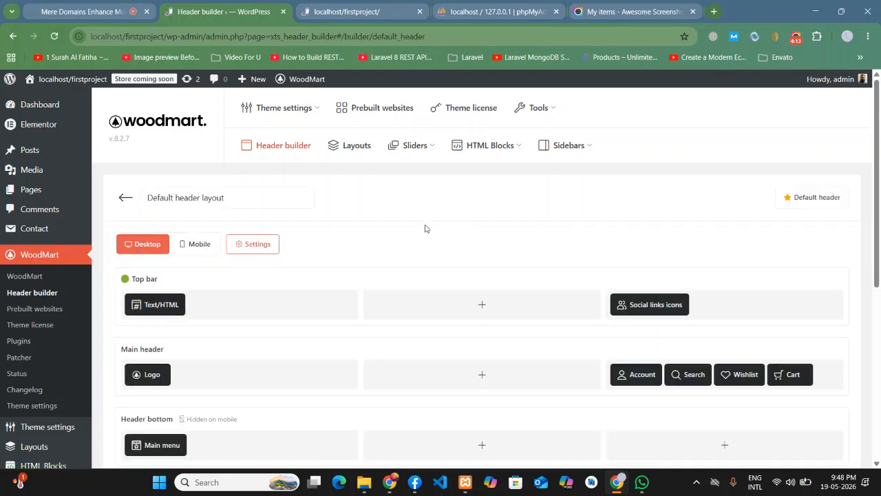
click(116, 199)
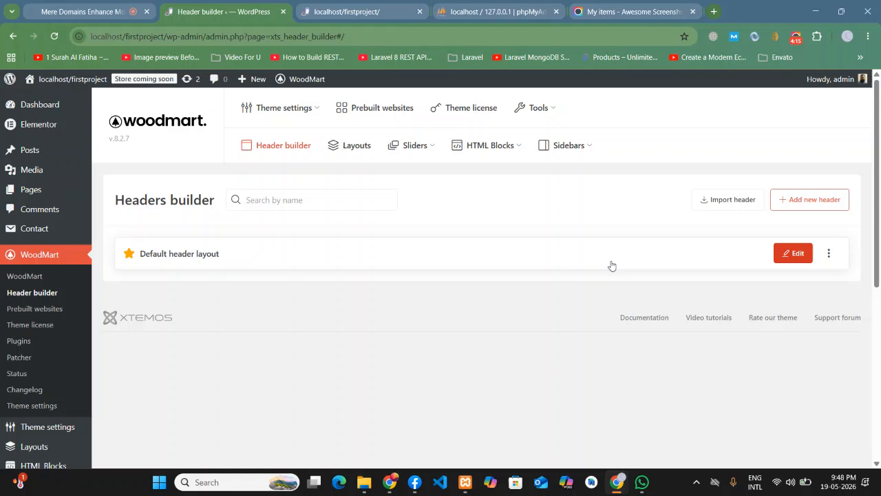
click(468, 253)
scroll(354, 228, down, 4)
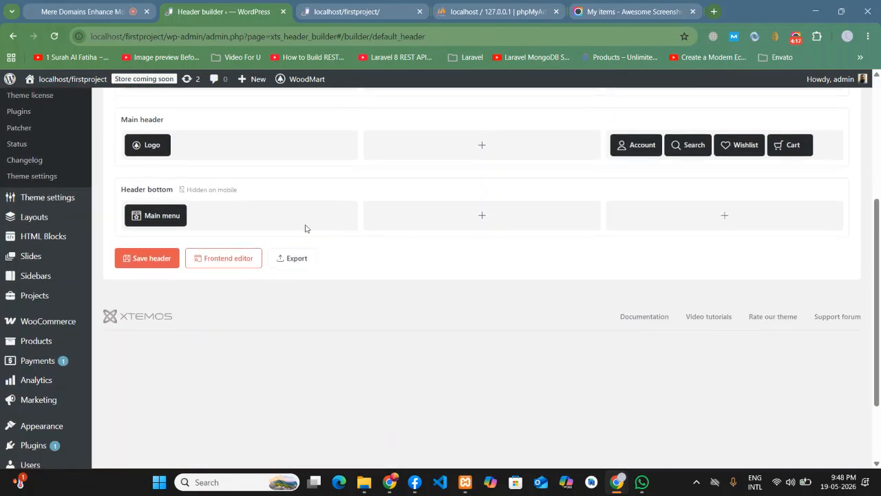
scroll(340, 228, up, 4)
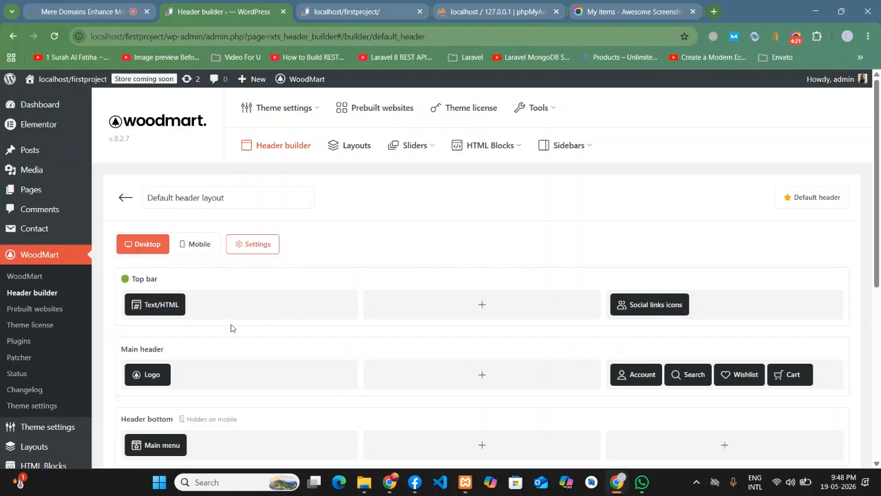
scroll(134, 278, down, 1)
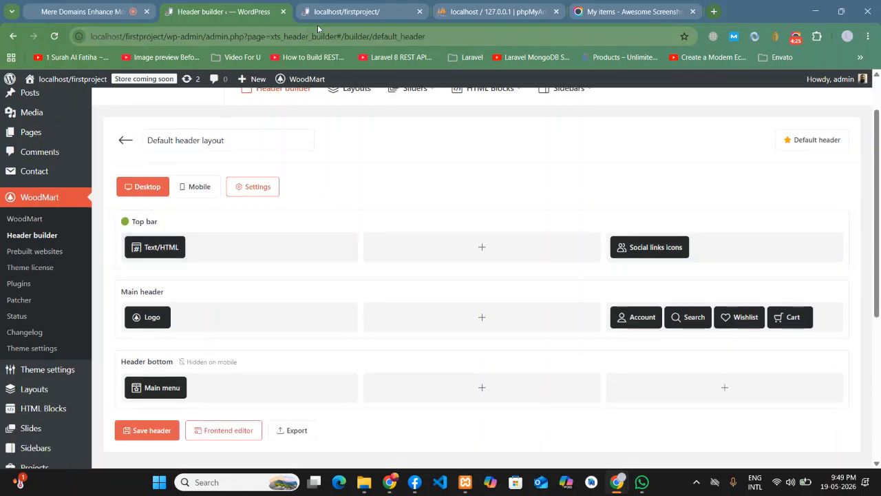
click(337, 11)
click(231, 7)
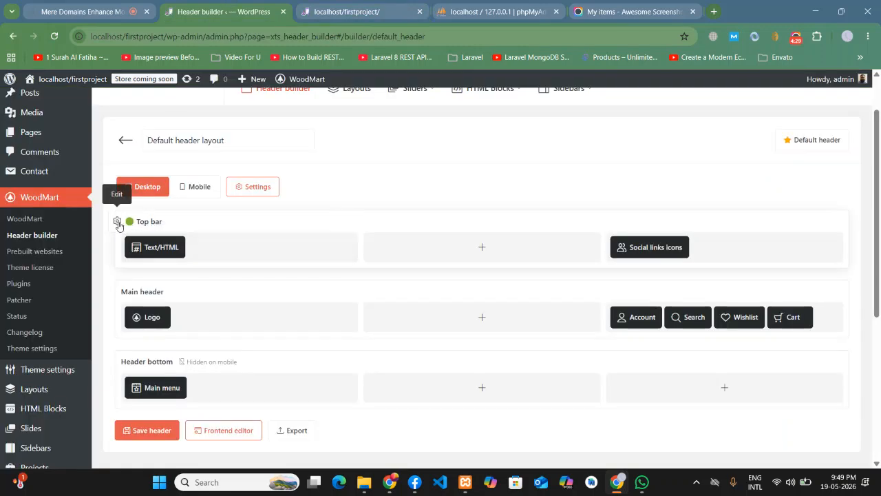
- Change the Top bar's Style background colour from green to a light blue
click(118, 222)
scroll(413, 209, down, 6)
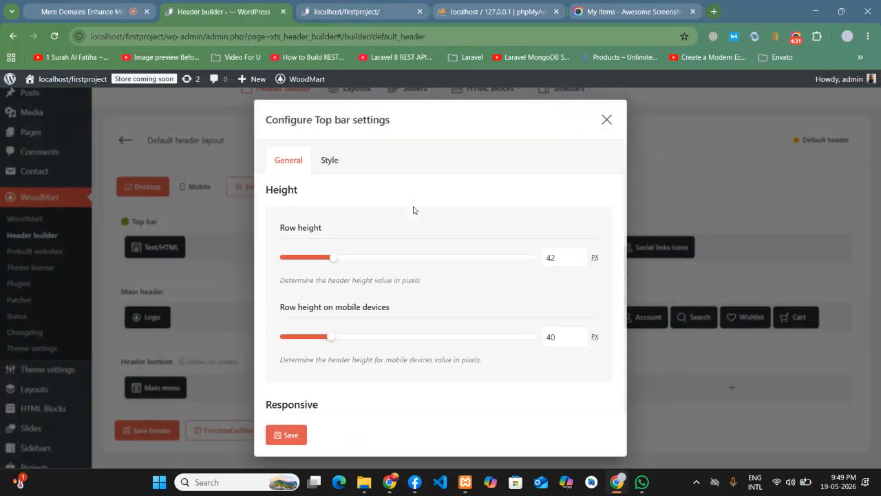
scroll(407, 221, up, 6)
click(323, 164)
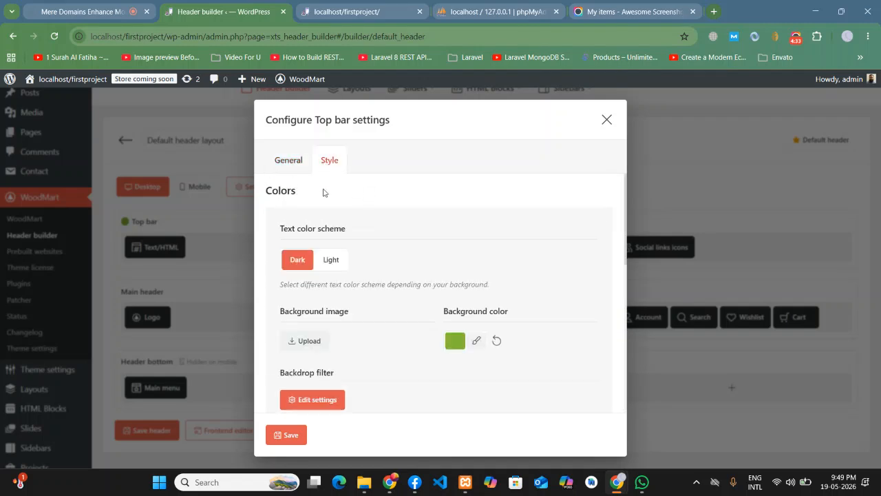
click(456, 341)
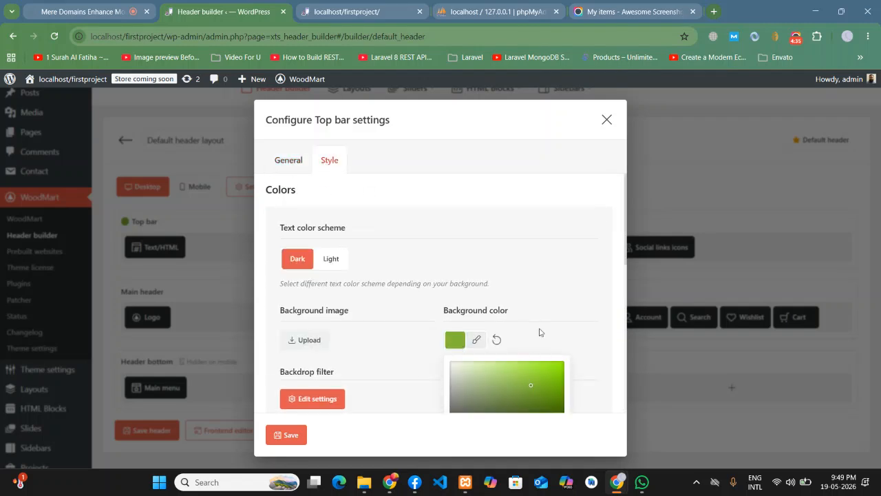
scroll(540, 337, down, 2)
click(507, 338)
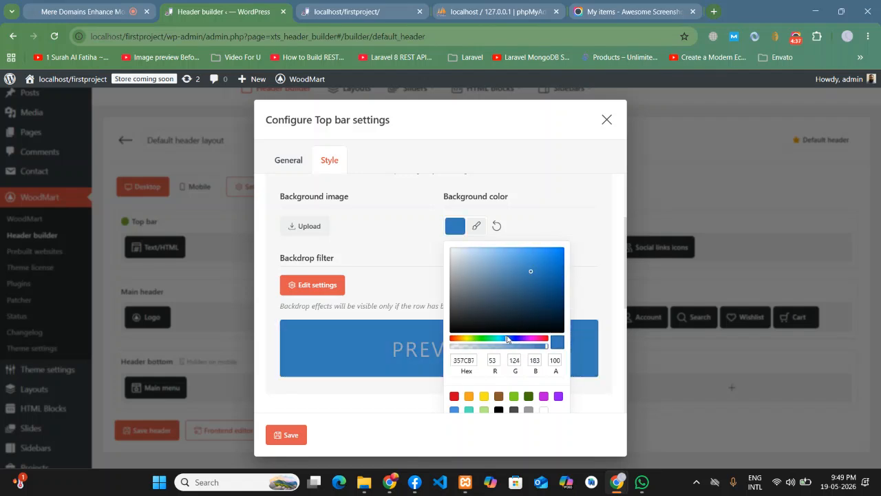
click(536, 258)
click(418, 248)
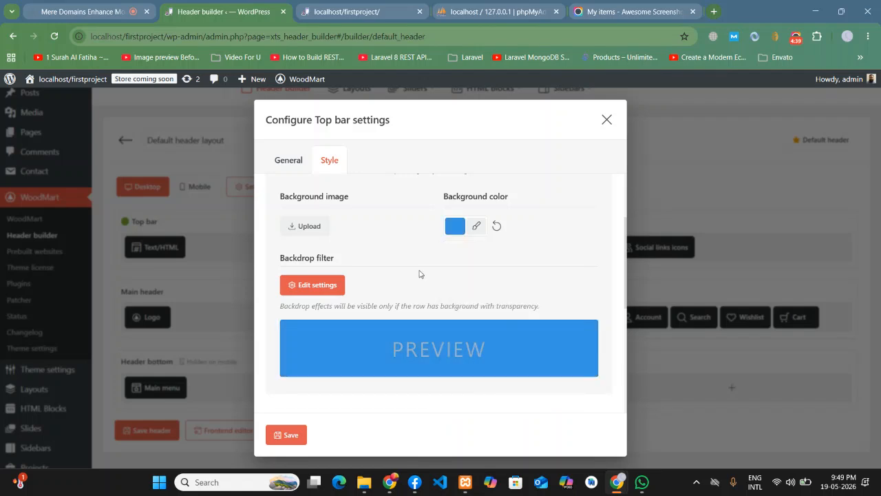
- Save the Top bar settings and the header, then reload the front page to confirm
click(300, 428)
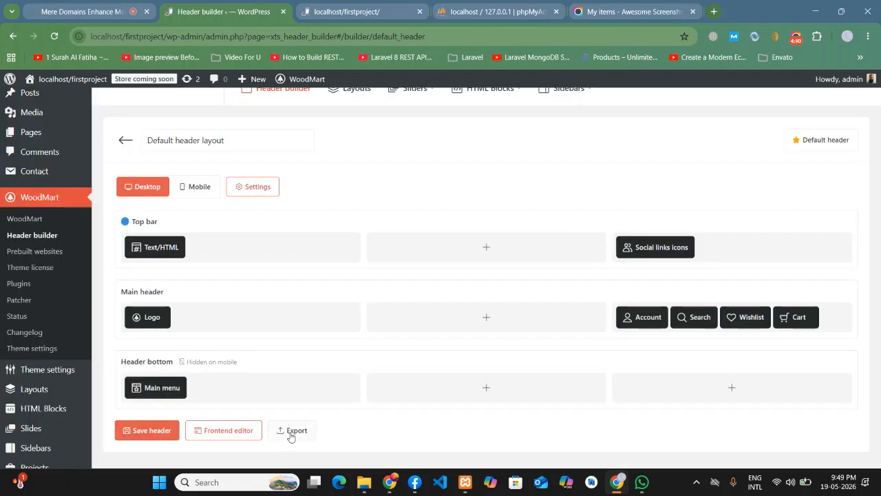
click(158, 432)
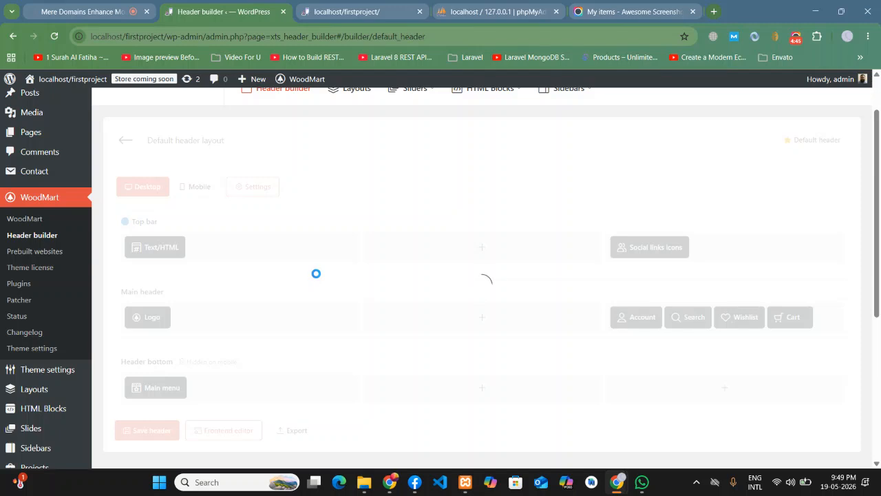
click(335, 10)
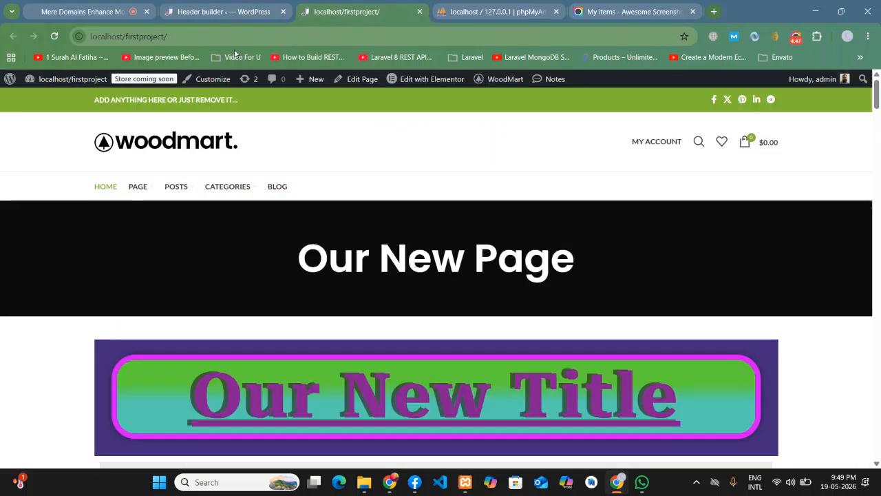
click(54, 35)
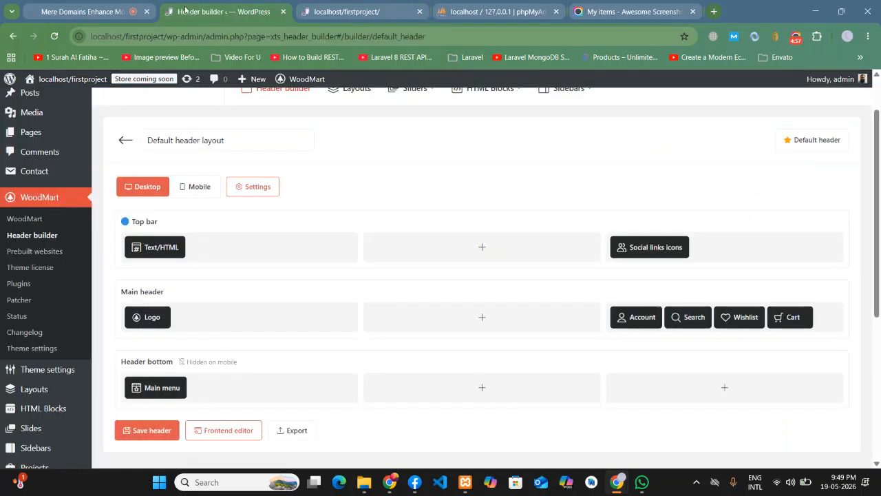
click(183, 8)
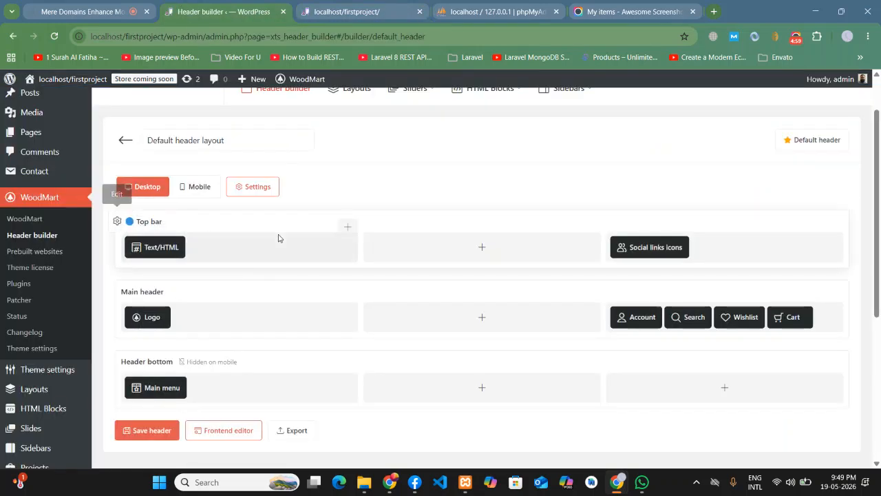
- Open the top bar's Text/HTML block and select its 'ADD ANYTHING HERE OR JUST REMOVE IT...' line
scroll(277, 238, down, 2)
scroll(384, 228, up, 2)
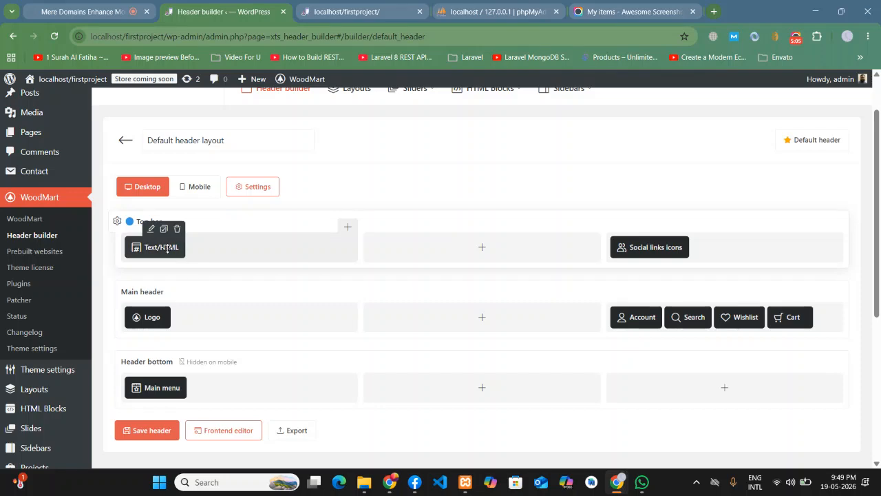
click(151, 231)
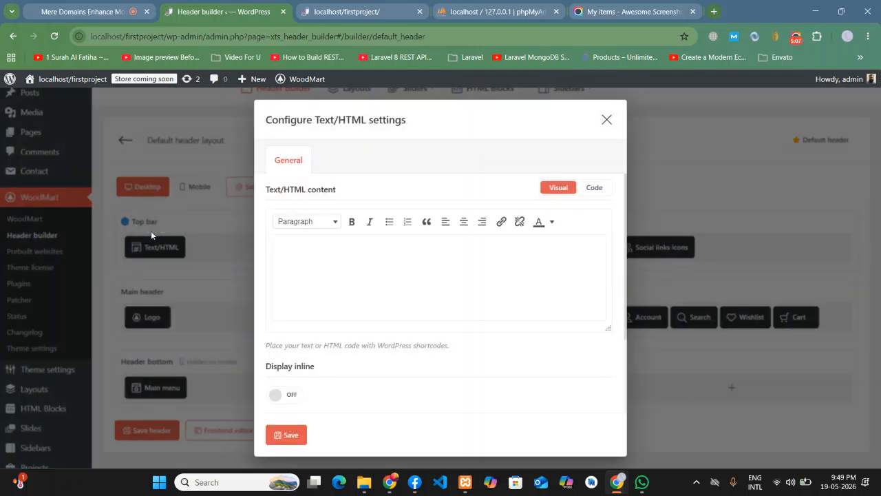
drag(291, 248, 282, 249)
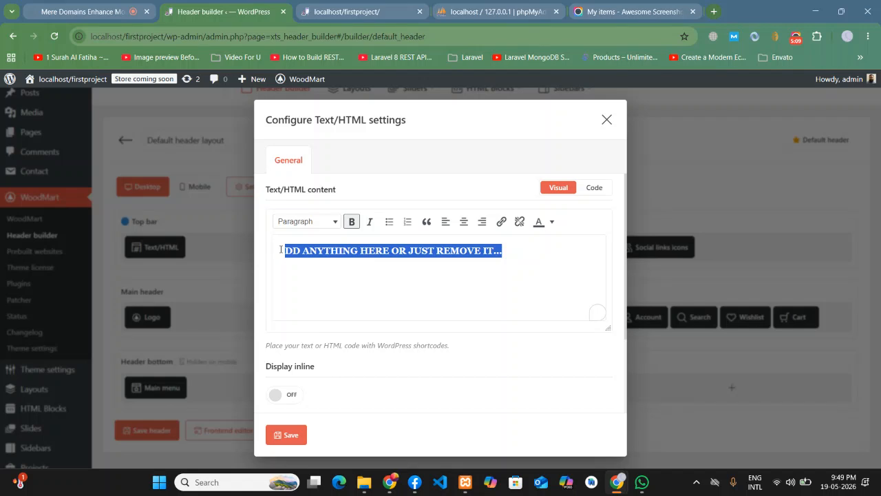
click(518, 252)
drag(566, 250, 262, 251)
- In the block's HTML source, change the text colour value ffffff to 000
click(605, 188)
click(485, 280)
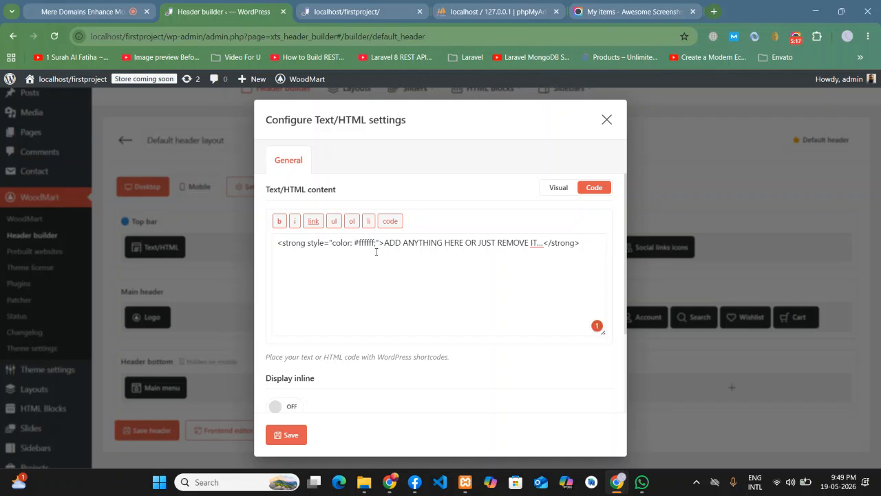
drag(376, 243, 358, 243)
key(BackSpace)
text(000)
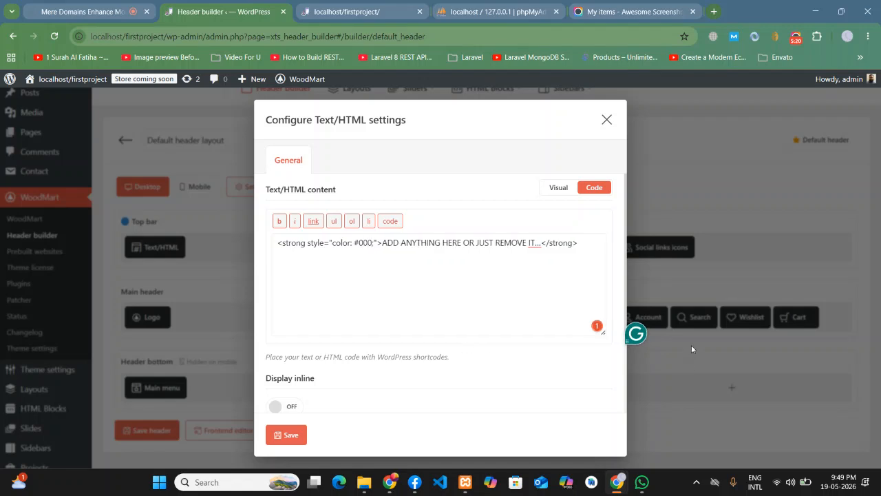
click(558, 188)
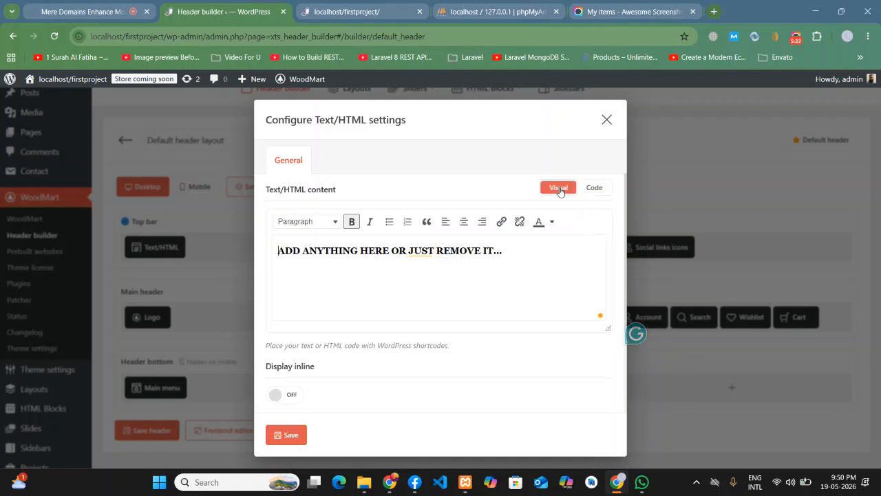
- Save the text settings and the header layout, then view the front page
click(292, 435)
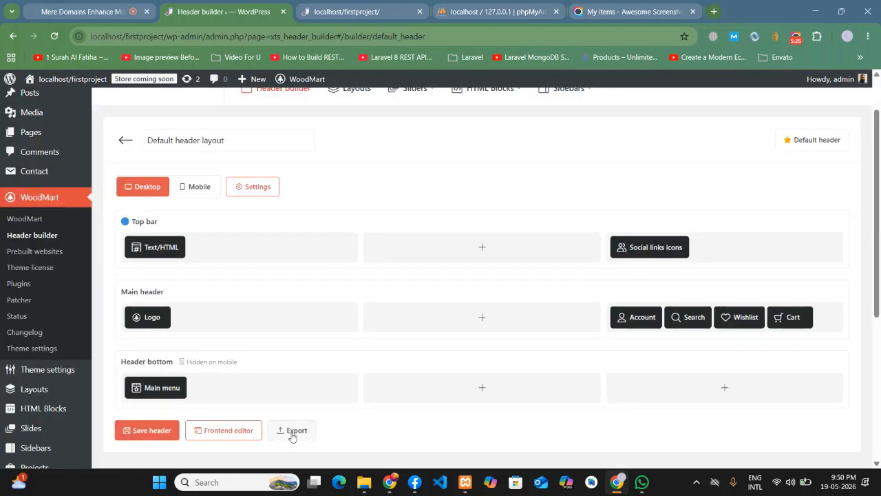
click(164, 430)
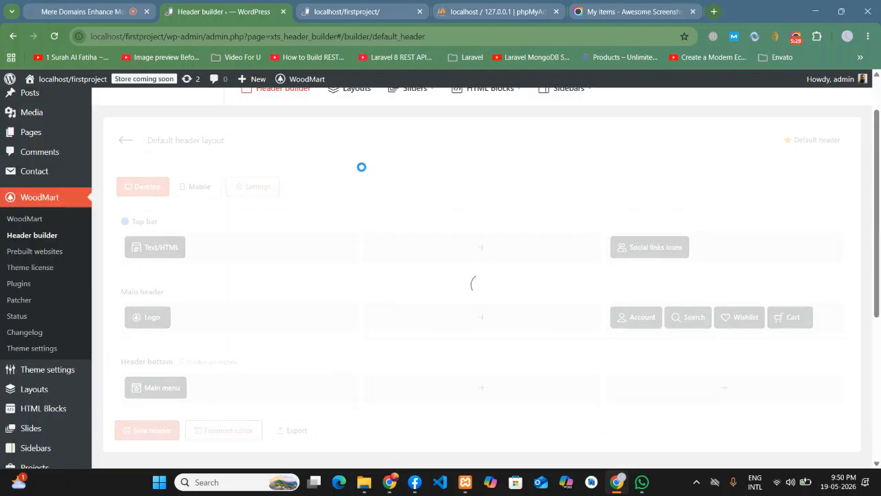
click(372, 9)
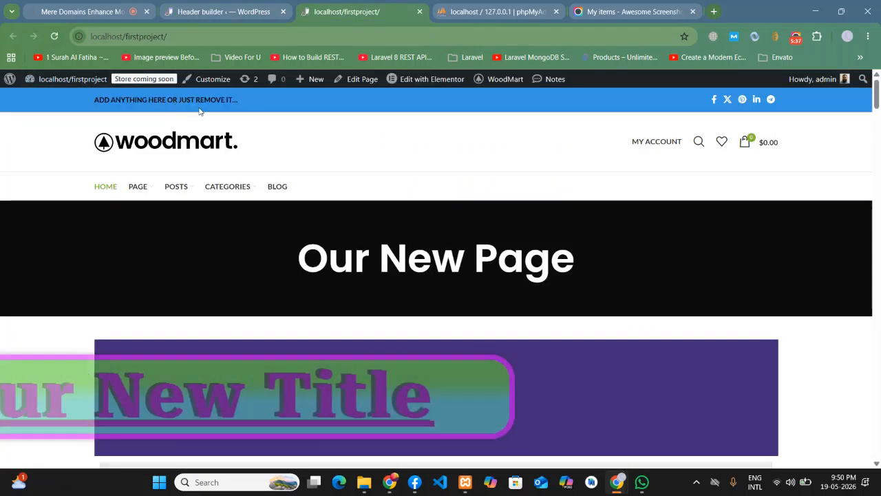
- Open the top bar text element and compare its placeholder line with the front page
click(236, 6)
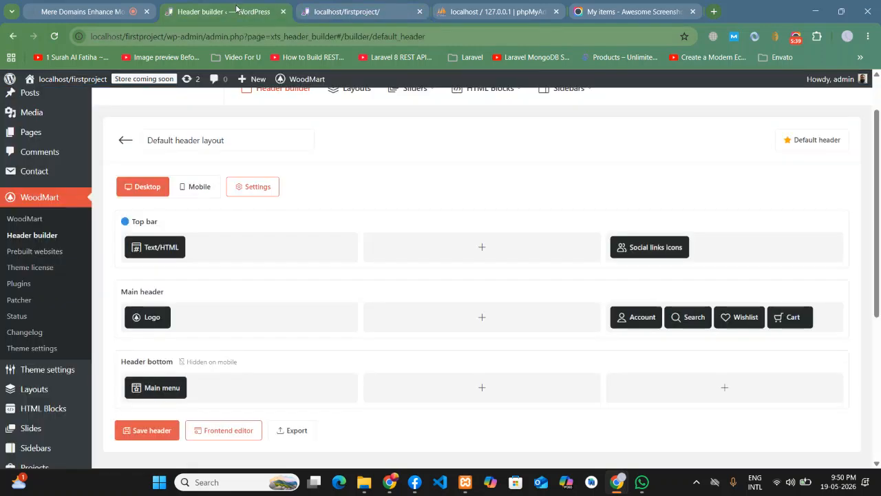
click(151, 228)
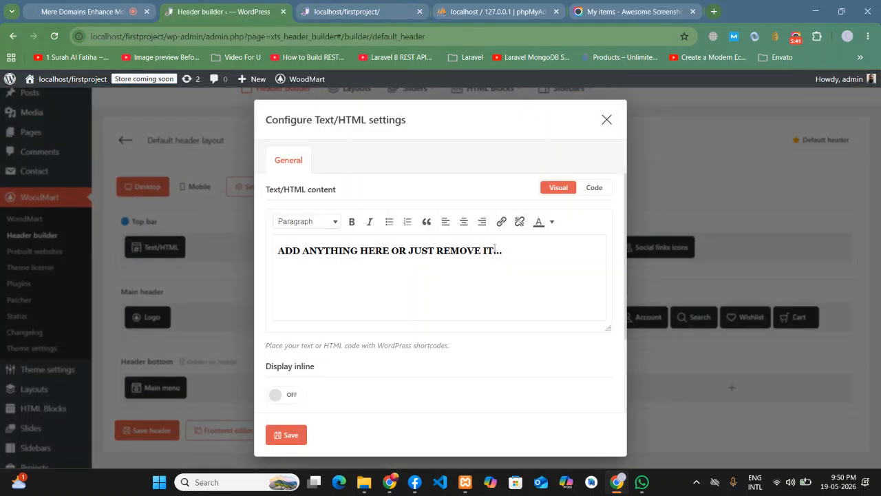
drag(507, 250, 256, 250)
click(348, 275)
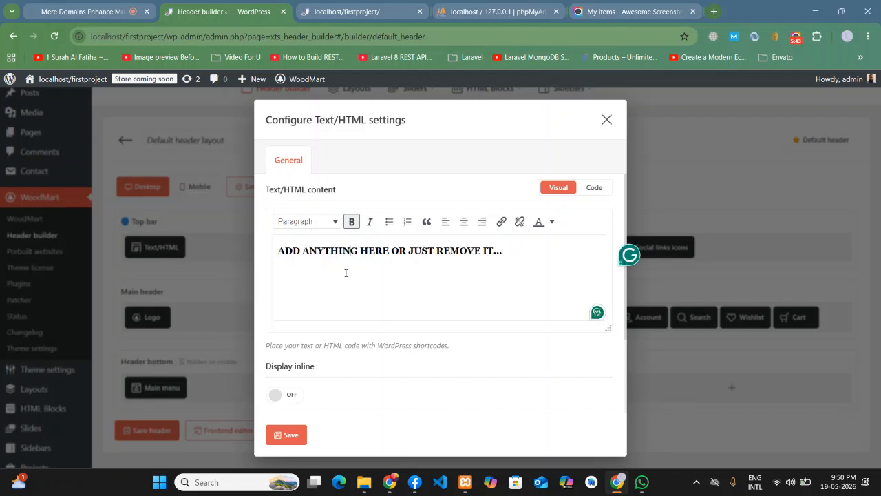
click(332, 7)
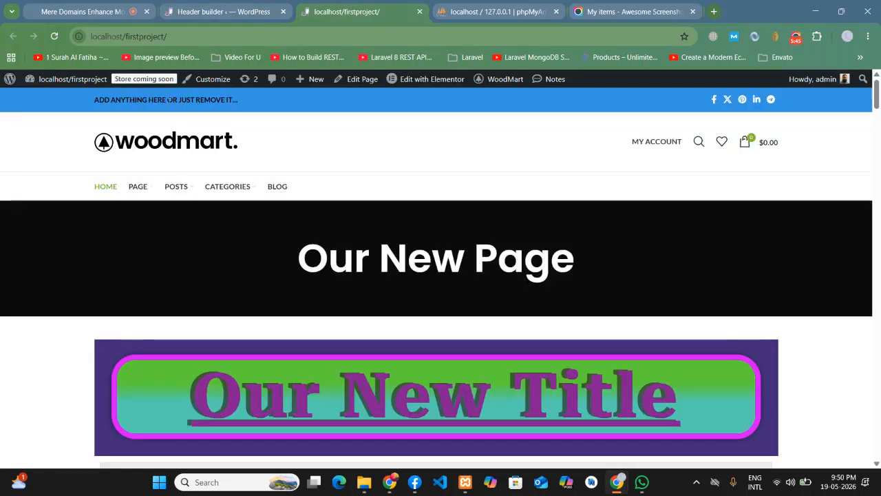
click(233, 5)
- Replace the placeholder line with a contact phone number and save the element and header
drag(519, 251, 268, 260)
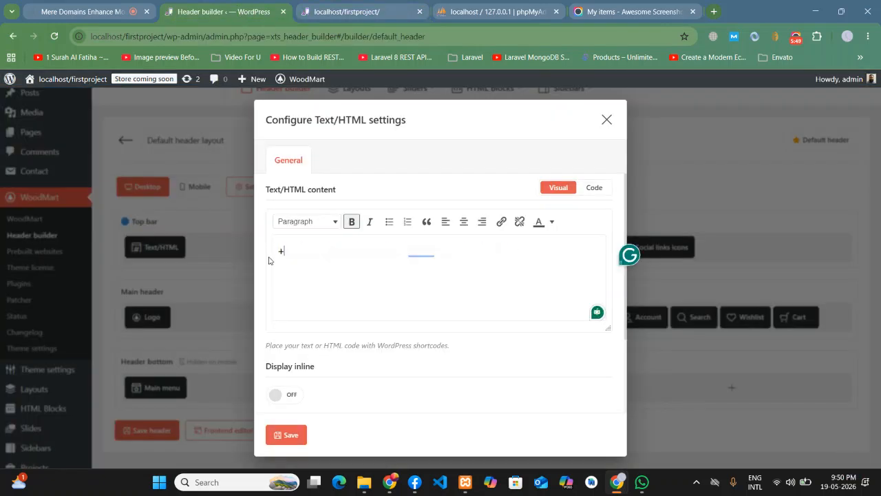
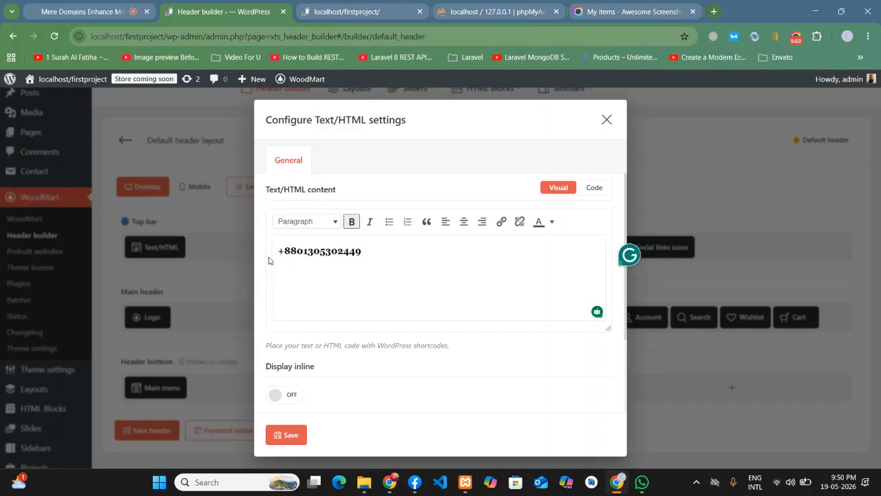
click(288, 434)
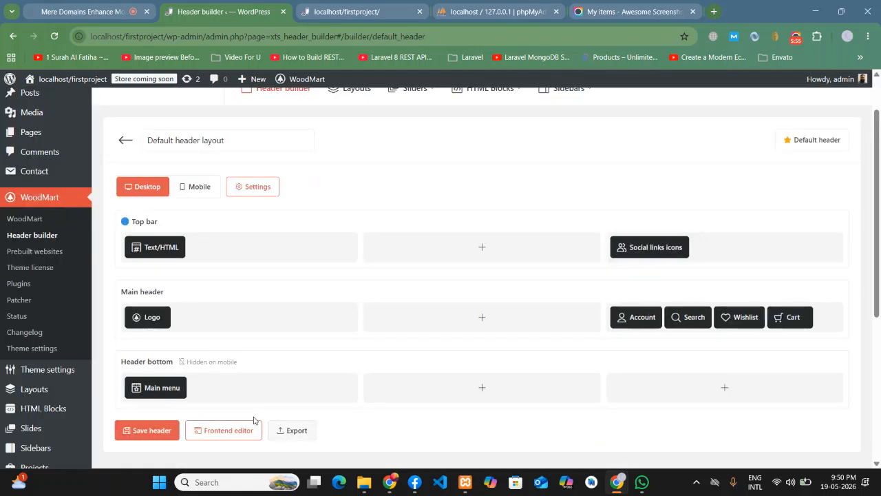
click(155, 430)
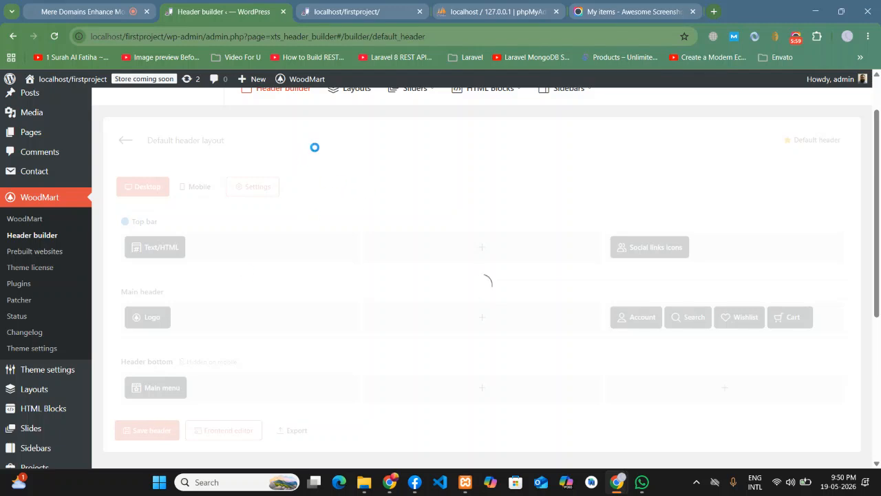
- Reload the front page to confirm the phone number in the top bar
click(342, 6)
click(55, 36)
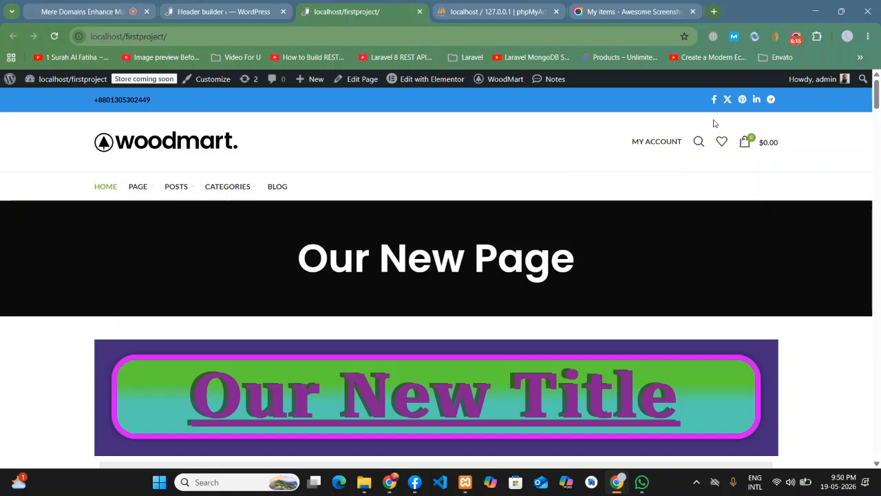
click(223, 12)
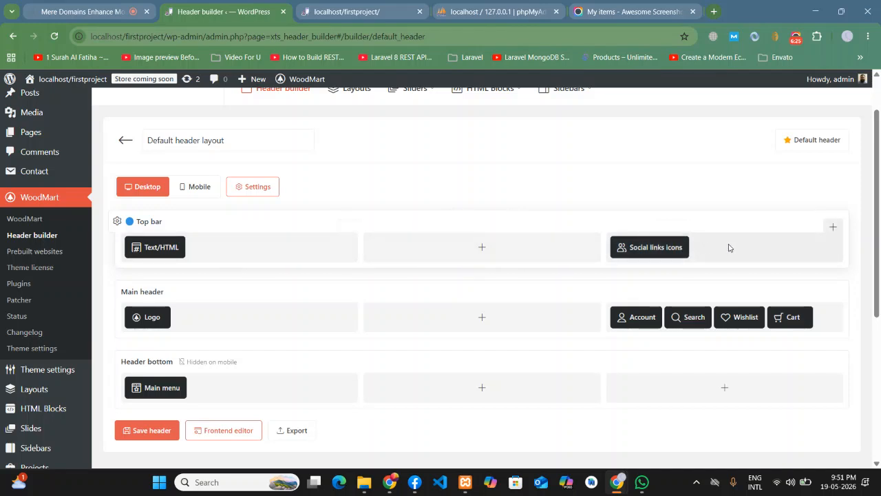
- Add a Button element titled 'Click Here' to the top bar's middle and save the header
click(482, 248)
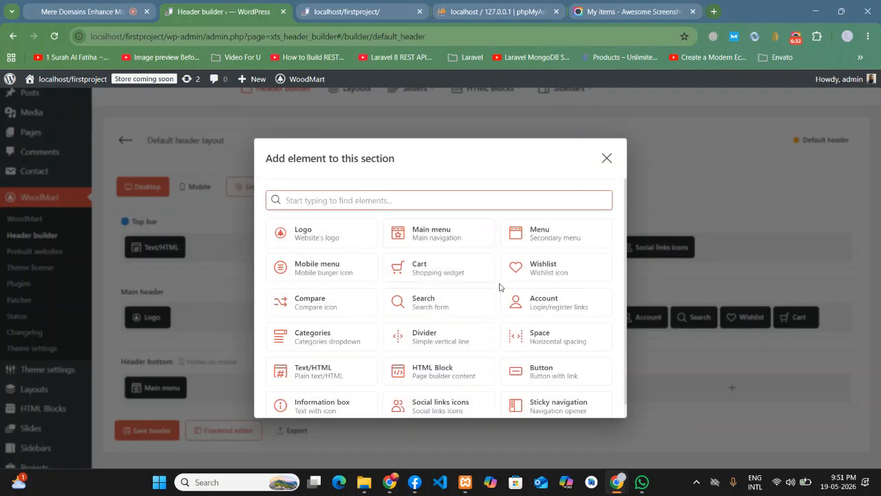
scroll(350, 265, down, 1)
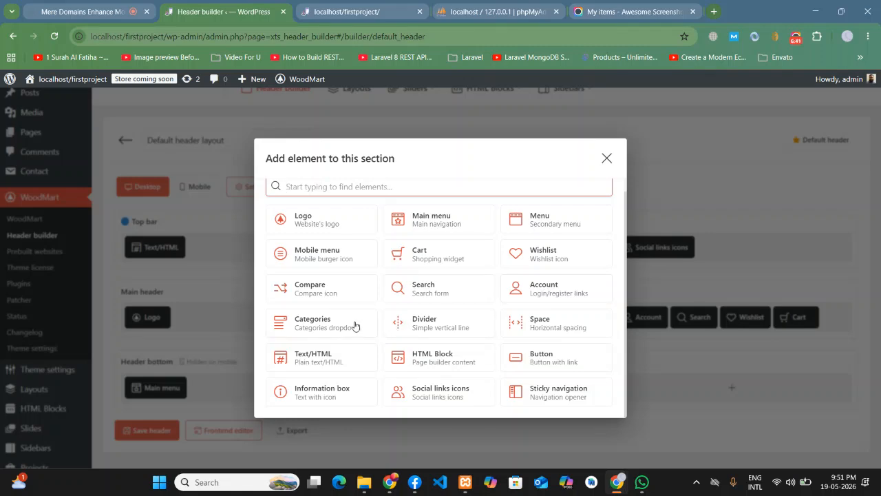
click(540, 365)
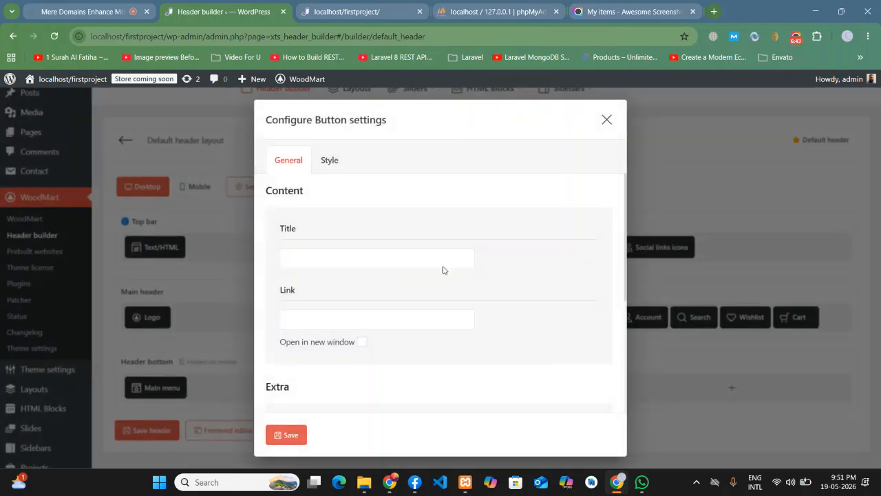
click(346, 261)
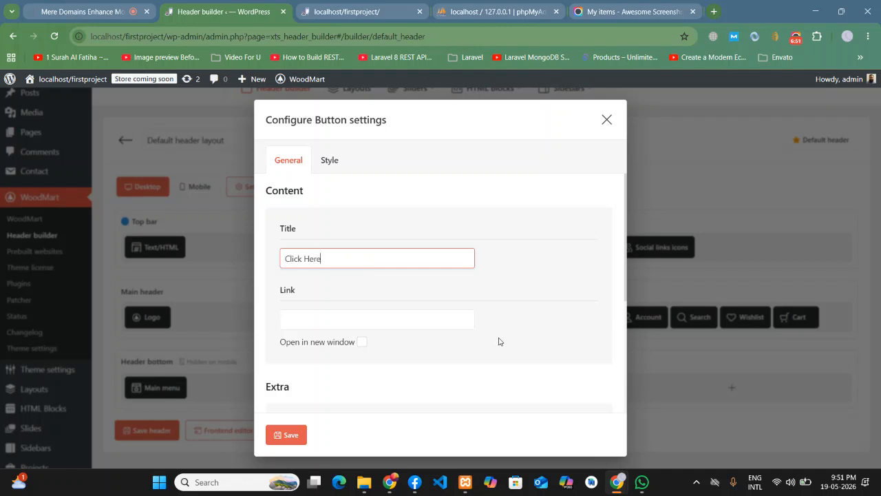
click(296, 434)
click(164, 429)
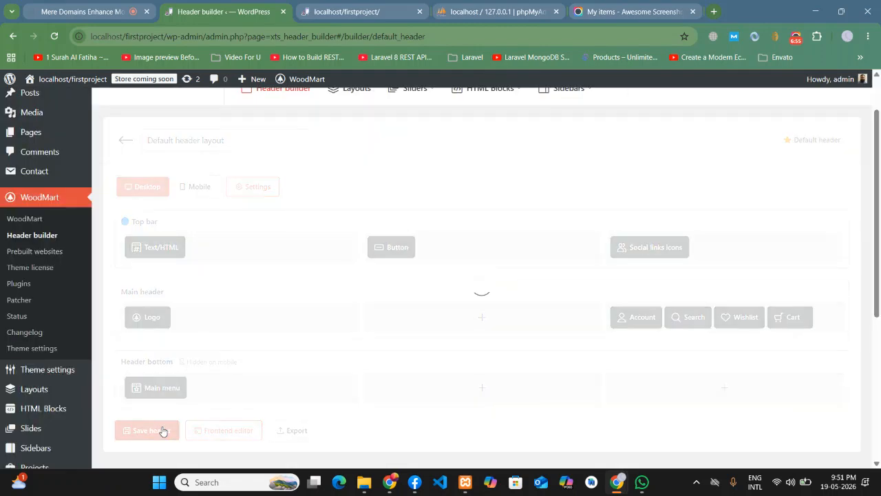
- Reload the front page to confirm the CLICK HERE button beside the phone number
click(346, 12)
click(53, 36)
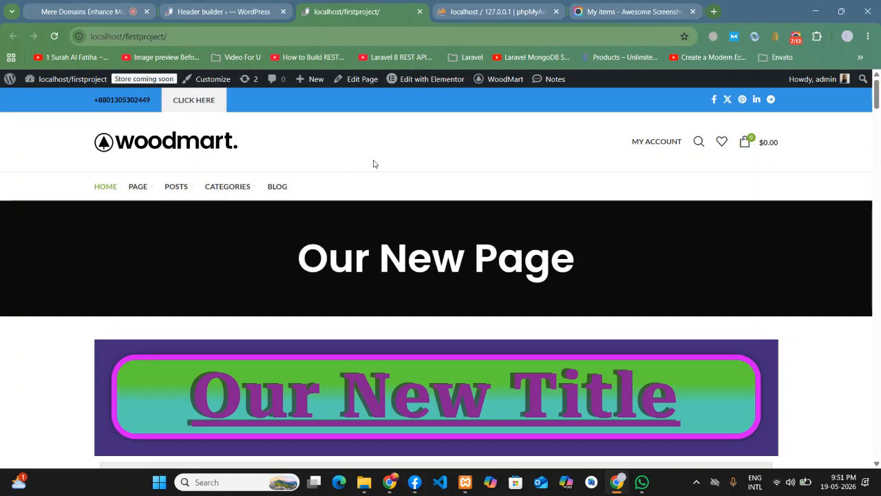
click(244, 7)
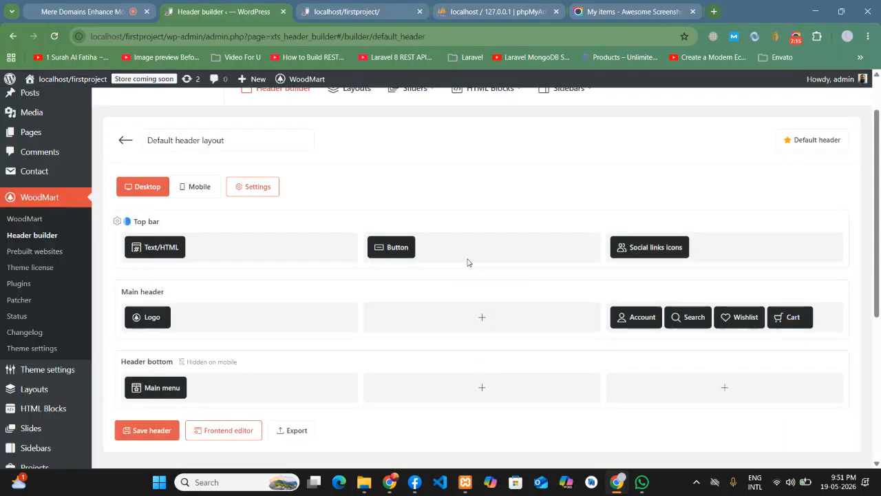
- Add a Search element to the top bar's middle with default settings
click(590, 228)
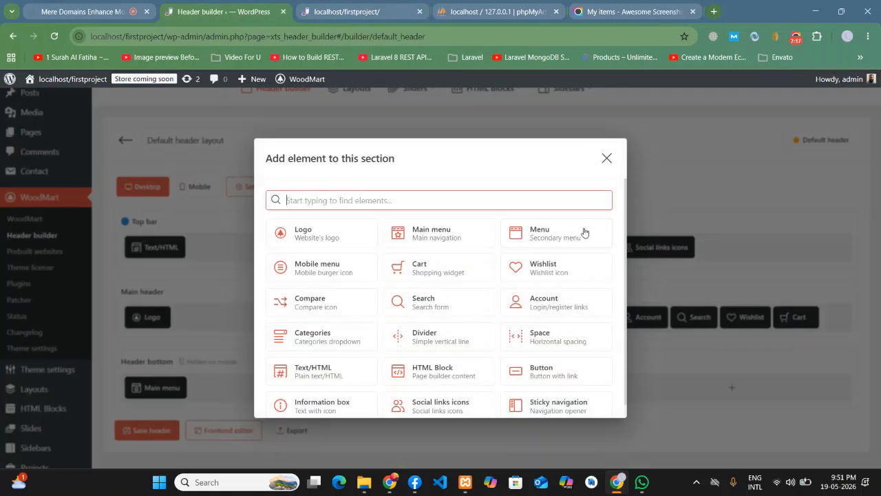
text(sea)
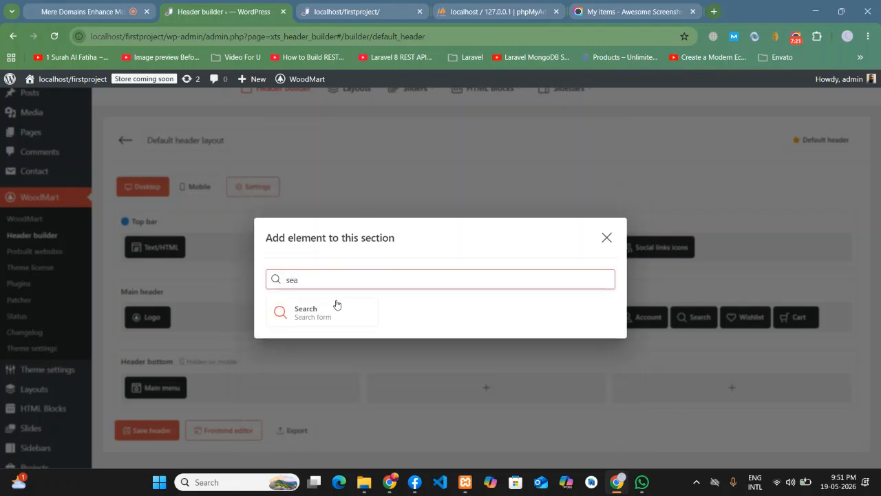
click(322, 315)
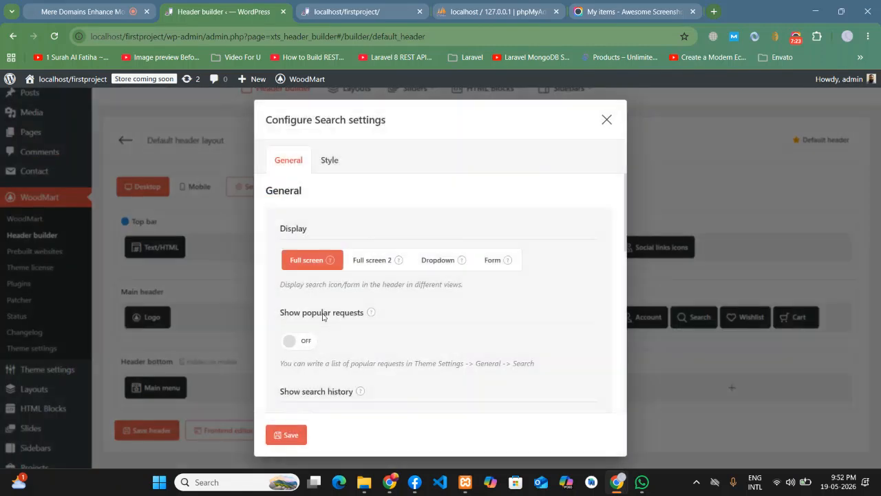
click(293, 434)
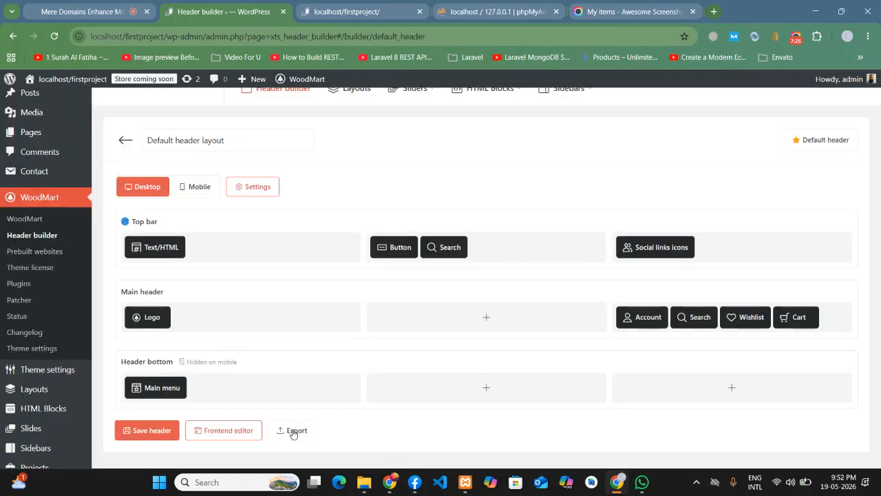
- Save the header and try the new top-bar search icon on the live site
click(146, 430)
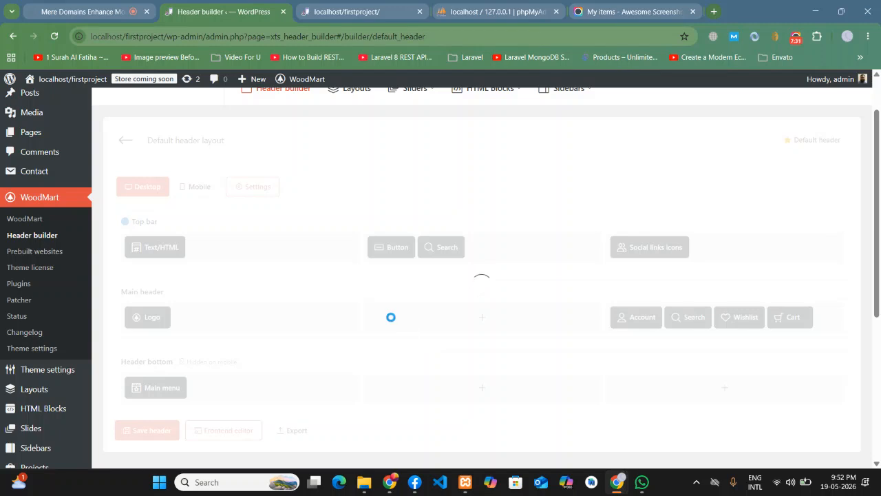
click(367, 9)
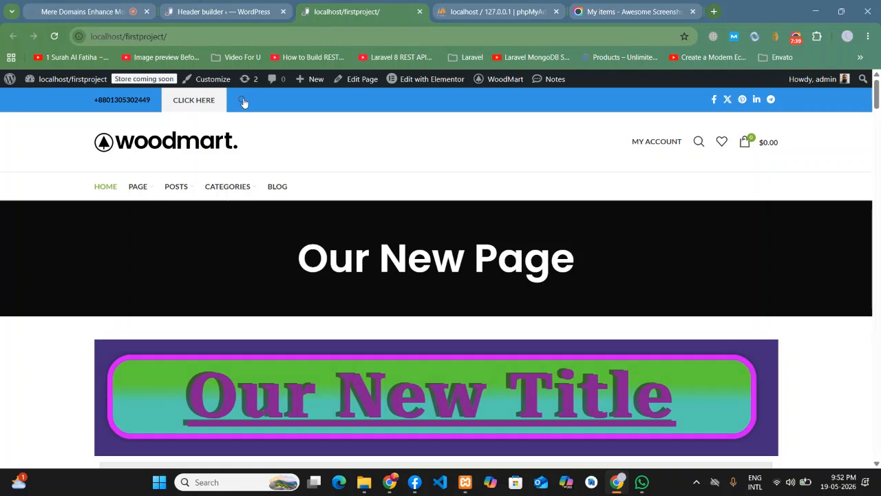
click(242, 100)
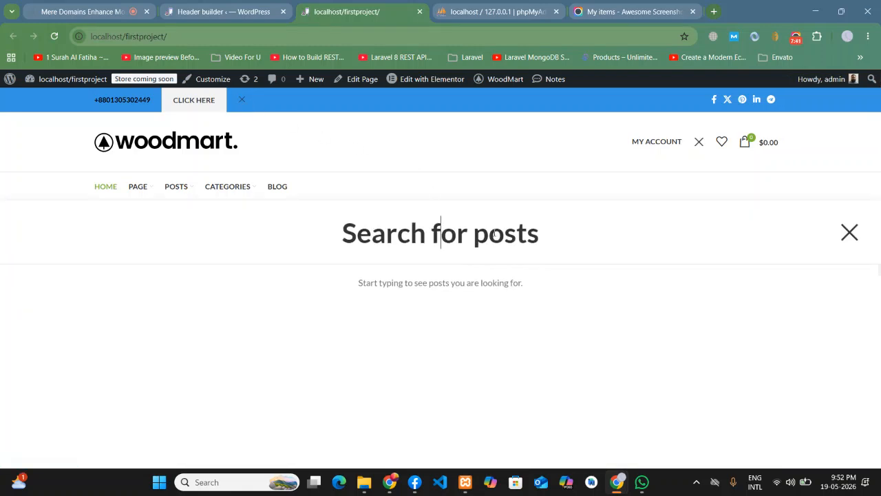
- Reopen the full-screen search overlay and search for 'my post'
click(848, 232)
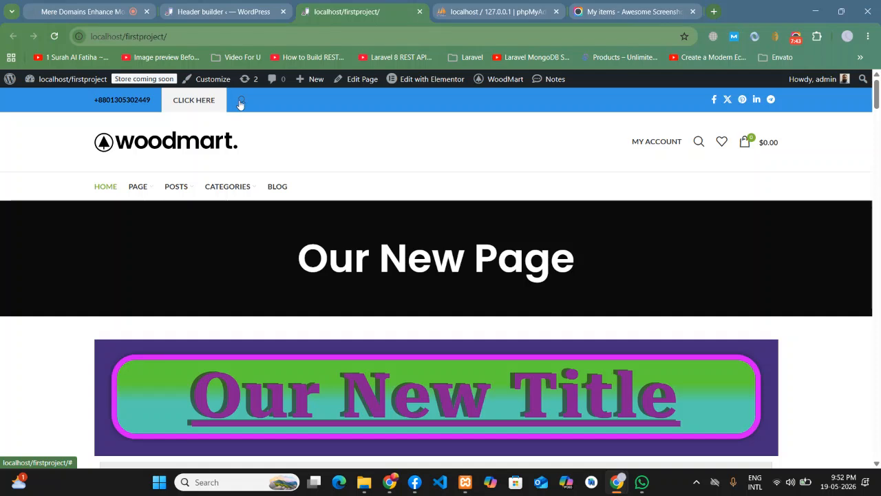
click(241, 101)
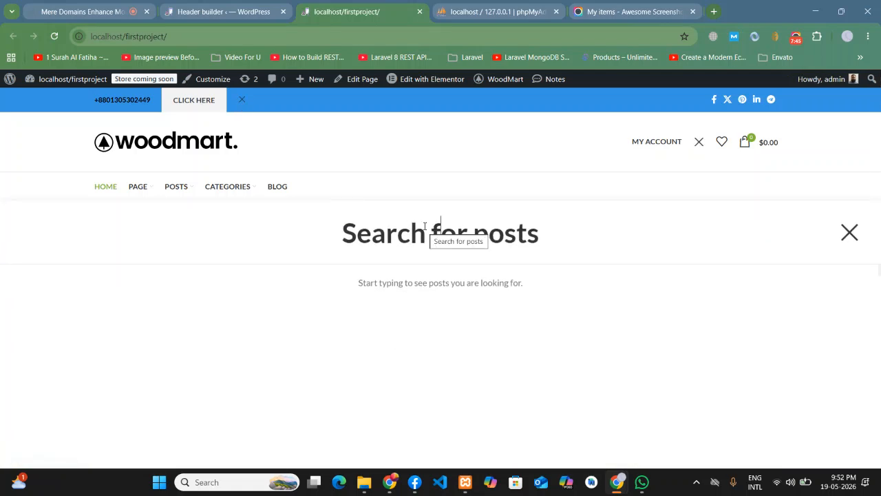
text(my )
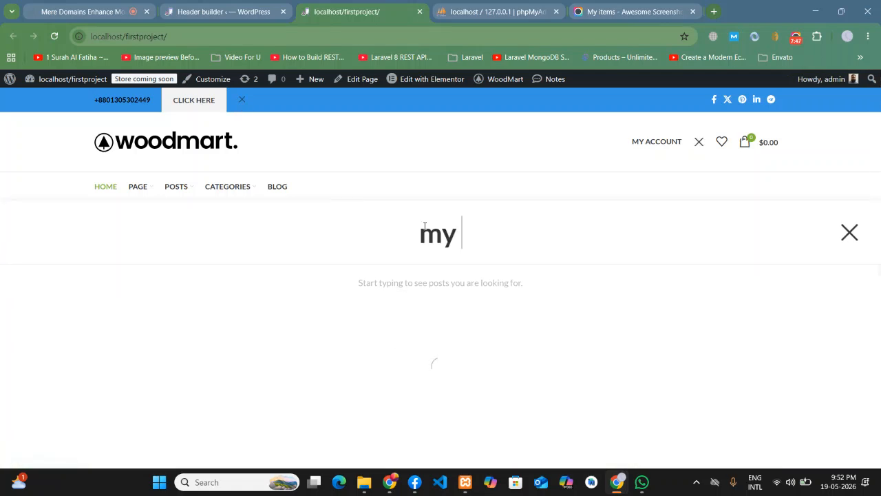
text(post)
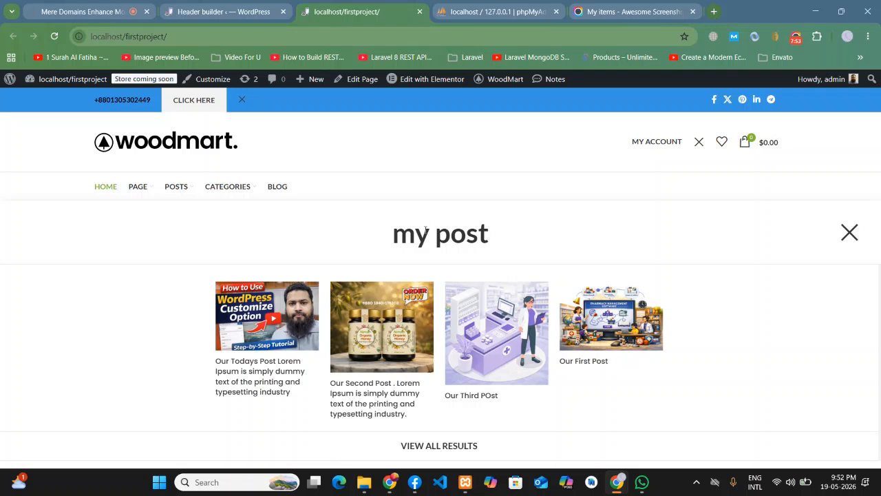
- Close and reopen the full-screen search overlay several times
click(849, 232)
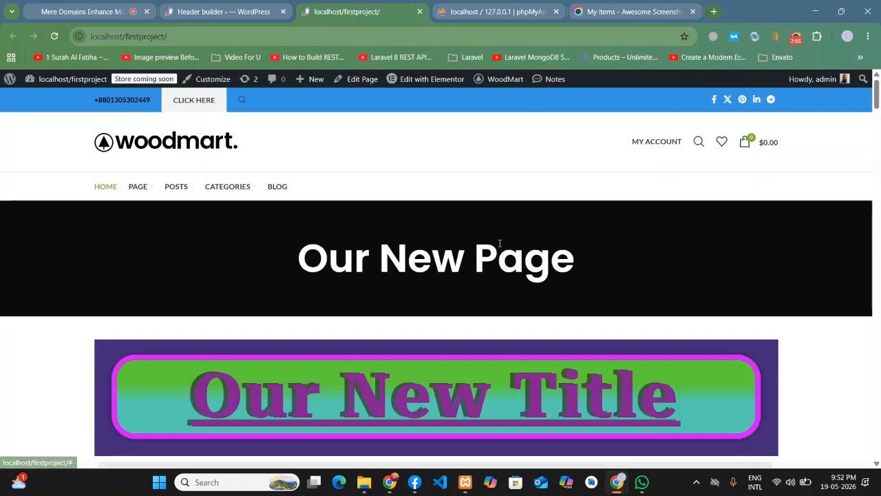
click(244, 100)
click(850, 234)
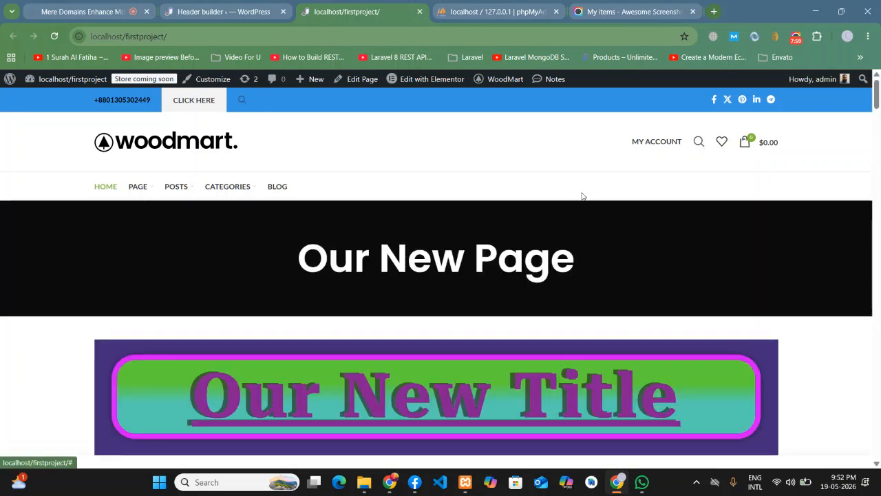
click(241, 101)
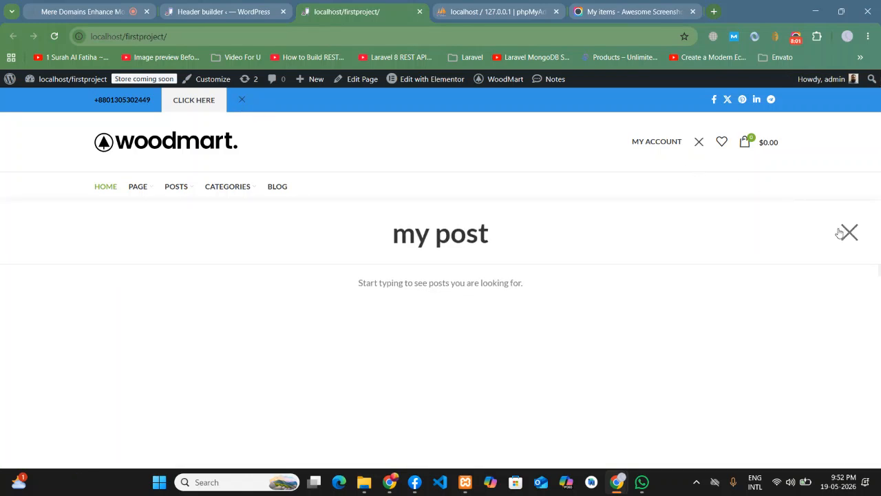
click(847, 232)
- Switch the top-bar Search element to the Full screen 2 display and save the header
click(207, 11)
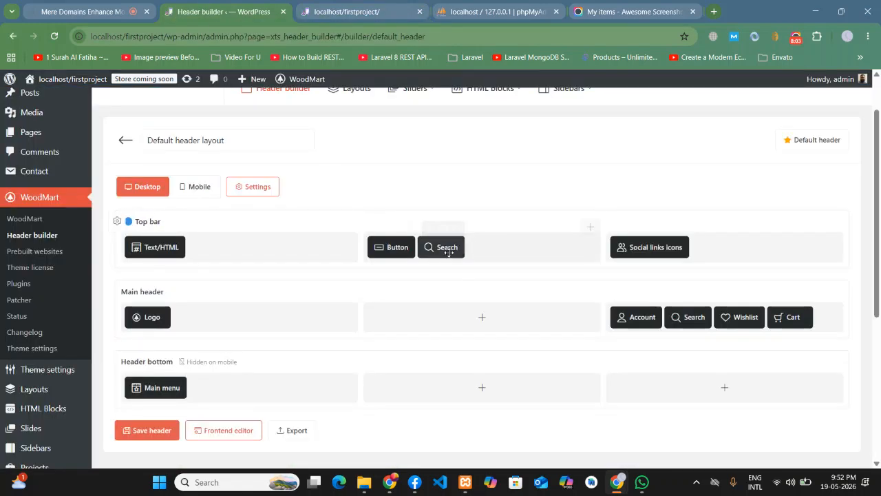
click(430, 229)
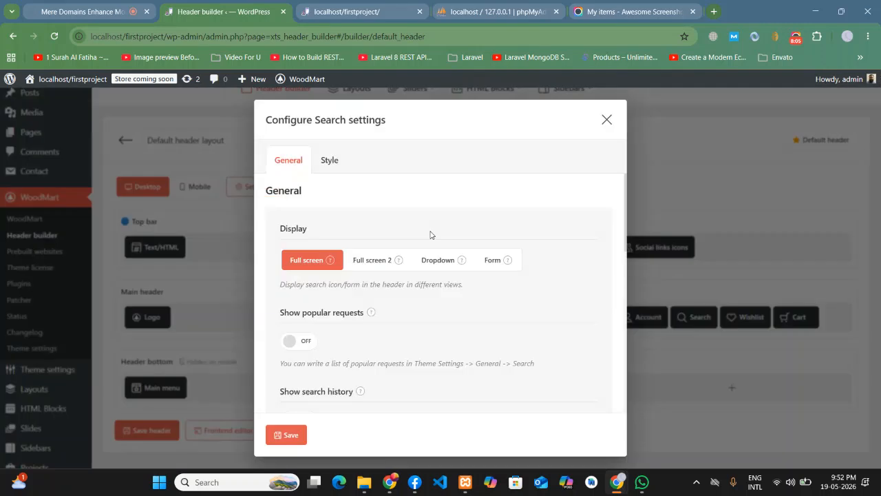
click(367, 262)
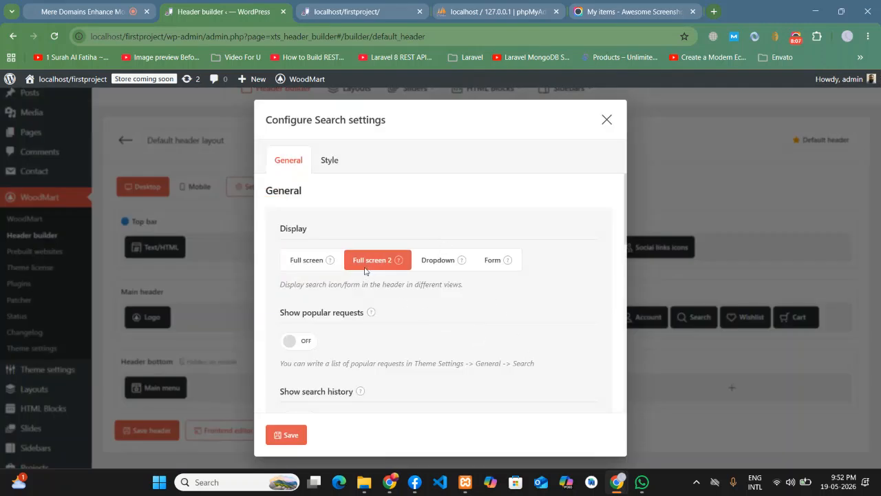
click(289, 433)
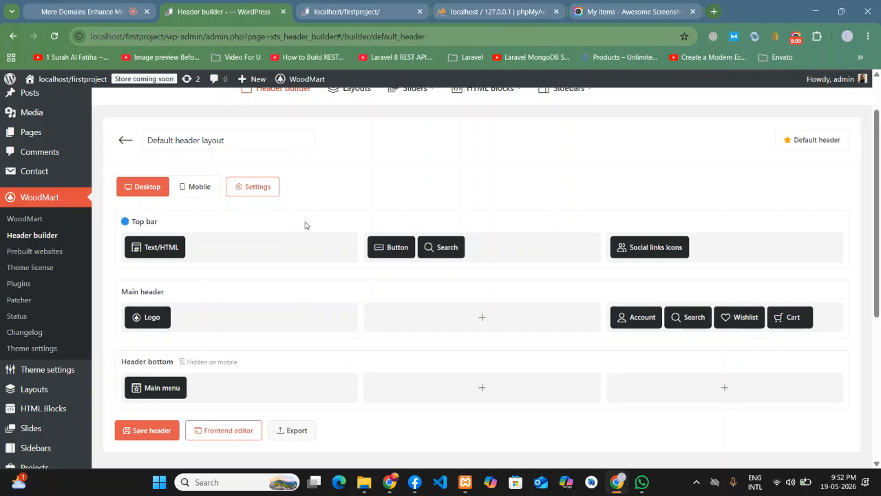
click(160, 428)
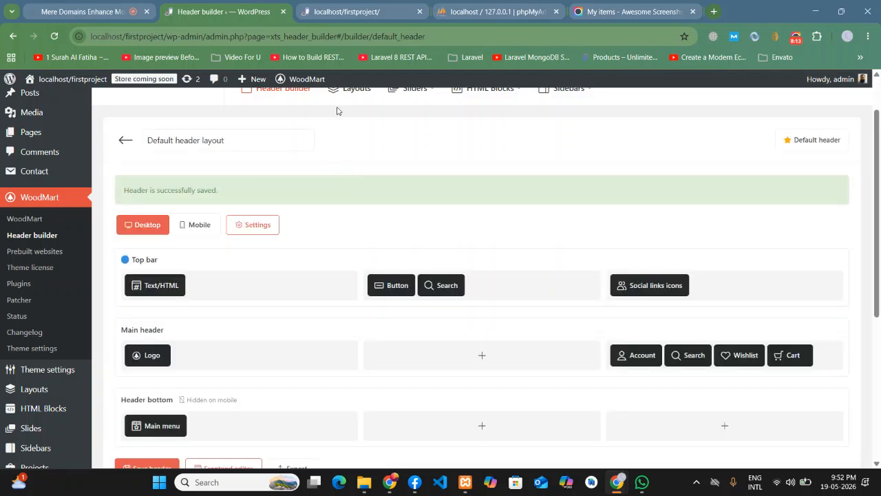
- Reload the live site, search for 'per', then clear the query
click(332, 12)
click(55, 36)
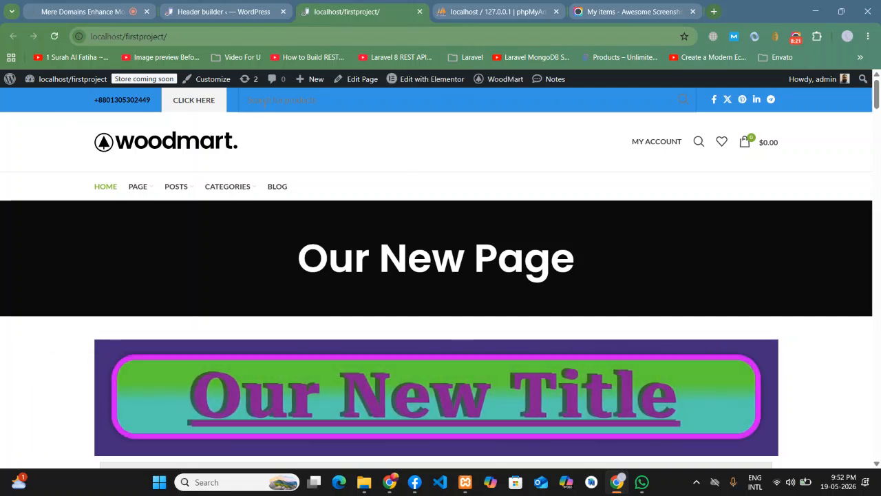
click(699, 142)
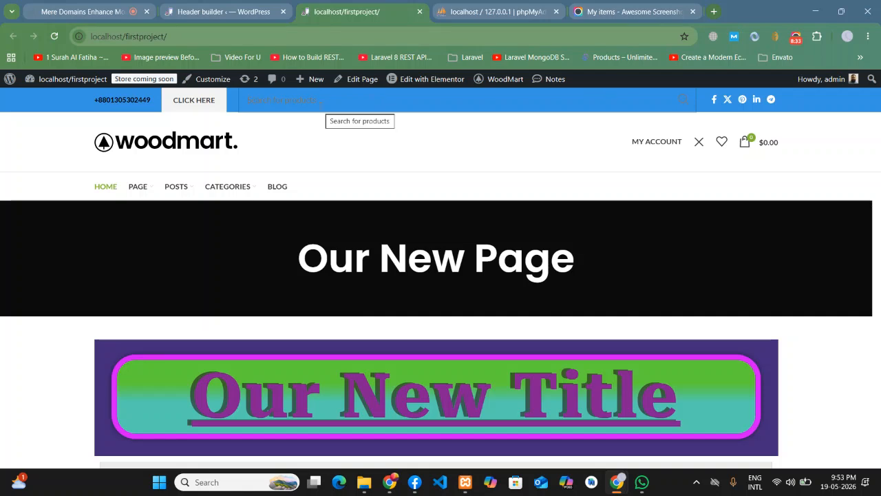
text(per)
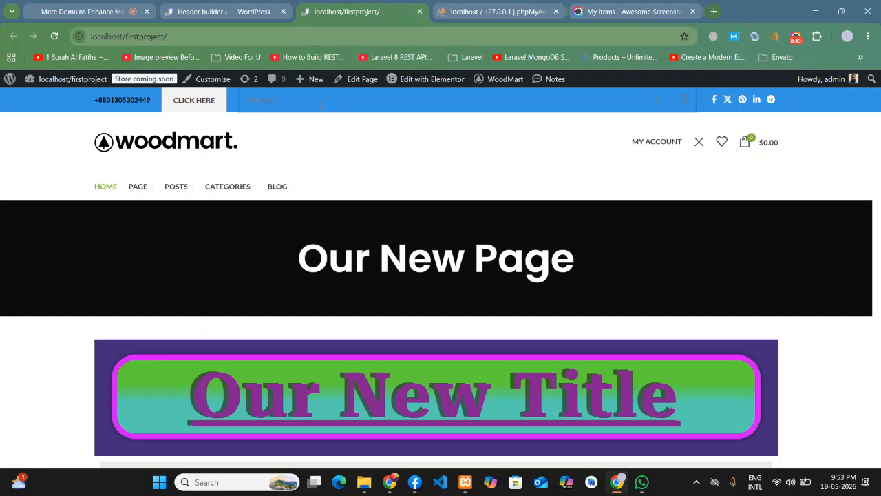
drag(320, 105, 206, 103)
key(BackSpace)
click(259, 4)
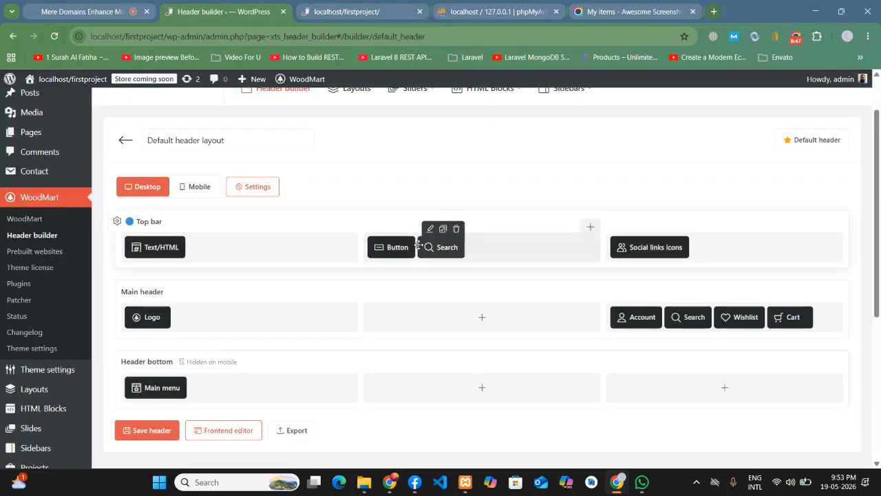
- Set the top-bar Search element to the Dropdown display and save the header
click(457, 234)
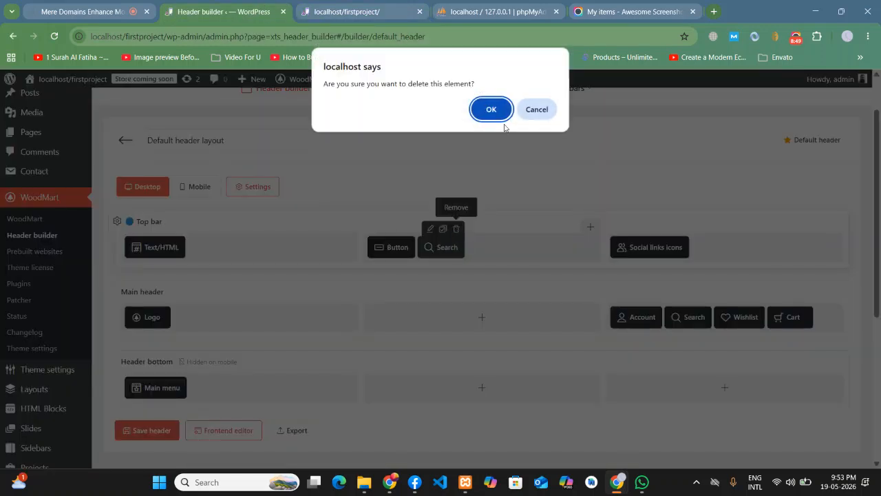
click(536, 108)
click(430, 229)
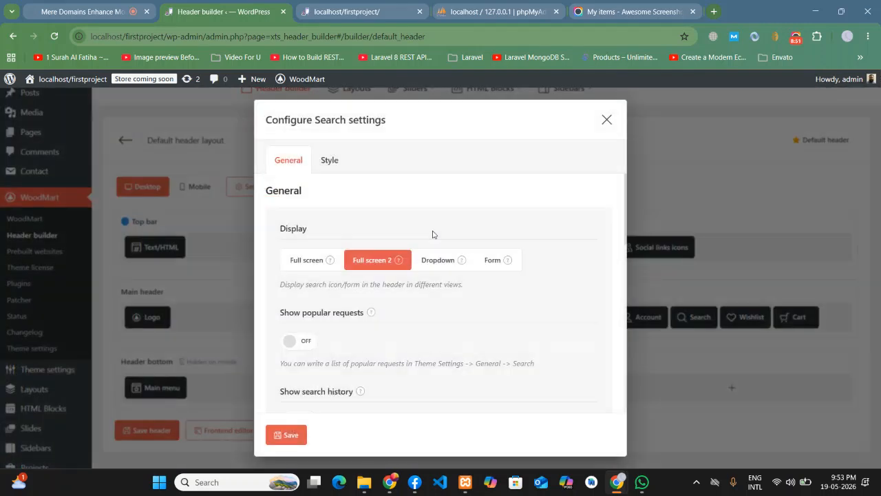
click(444, 262)
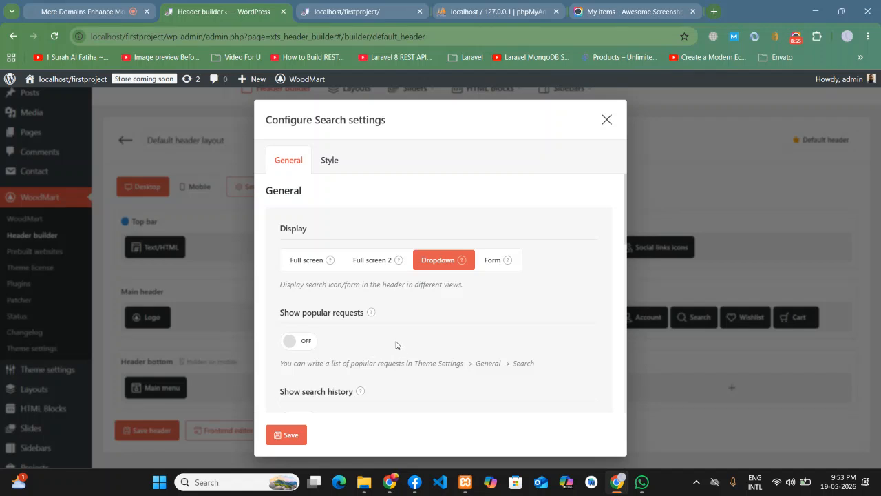
scroll(338, 300, down, 5)
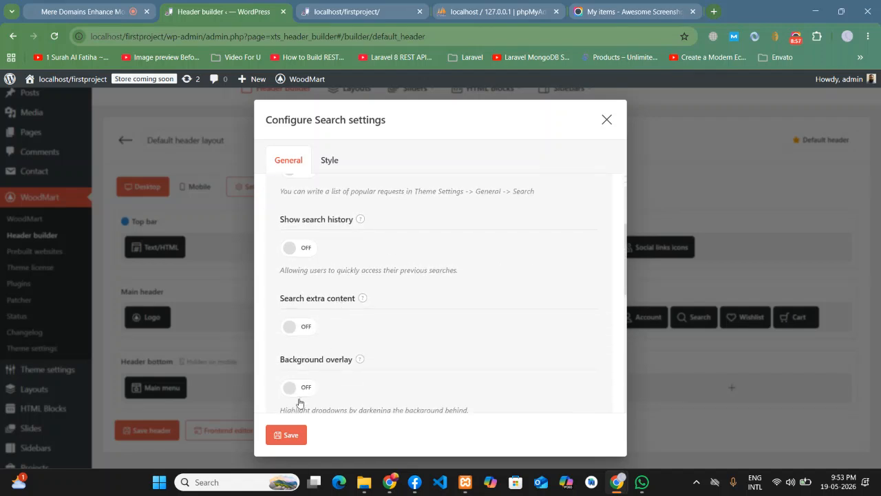
click(286, 434)
click(173, 429)
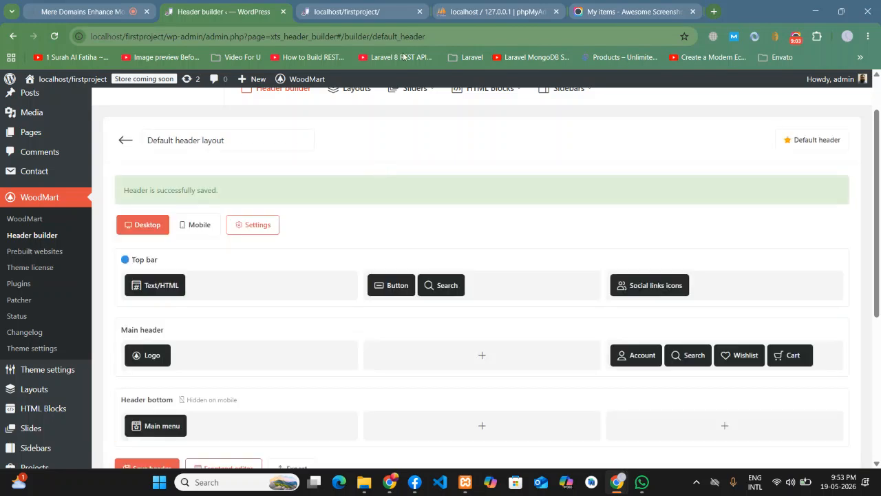
- Reload the live site and type 'my p' into the product search dropdown, then erase it
click(355, 11)
click(54, 35)
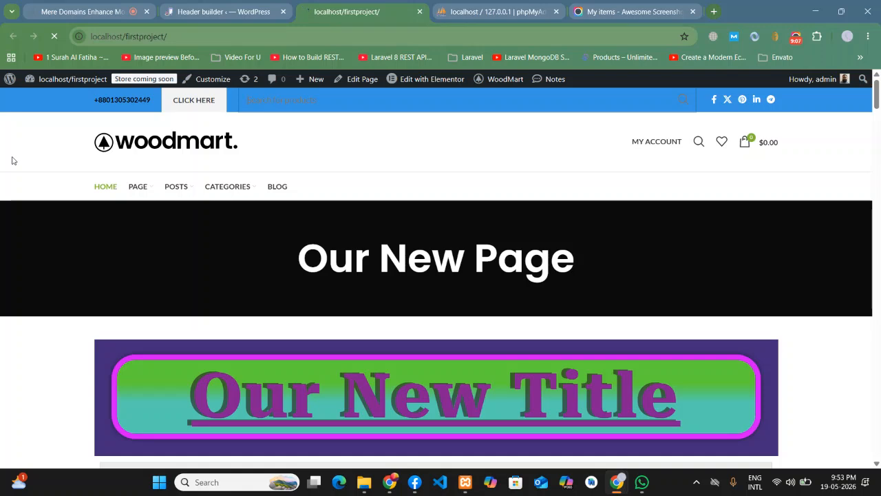
mouse_move(243, 103)
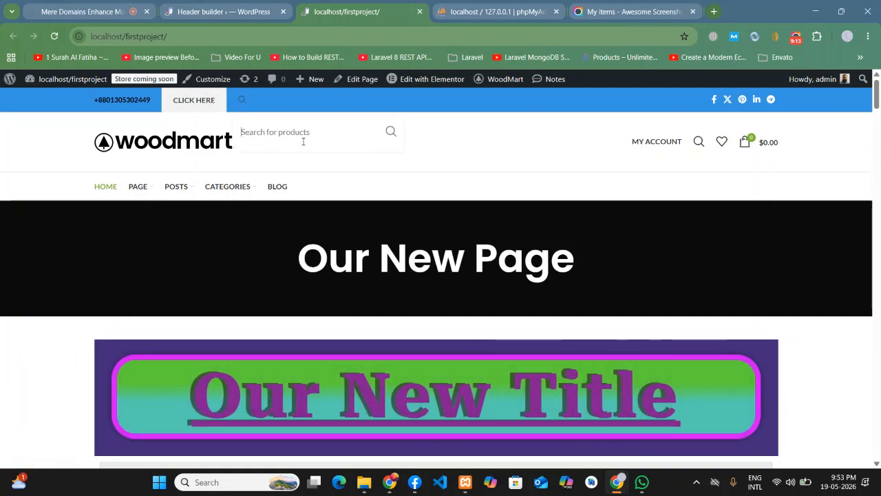
text(my p)
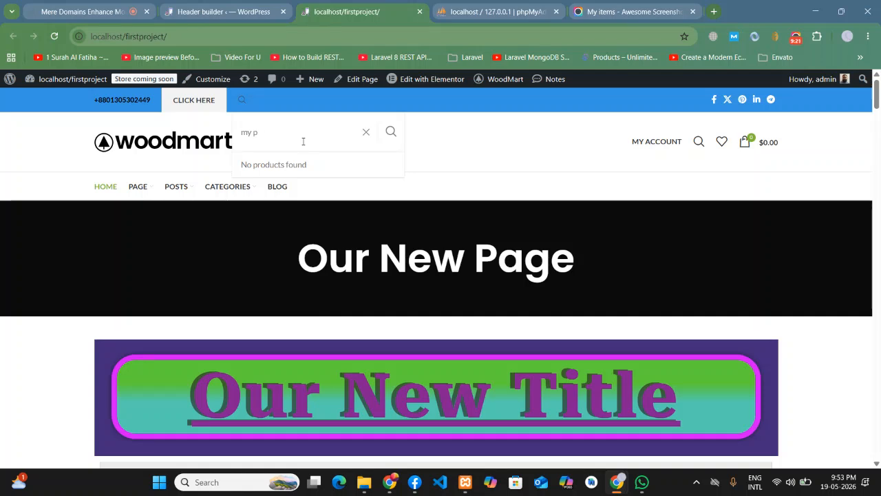
key(BackSpace)
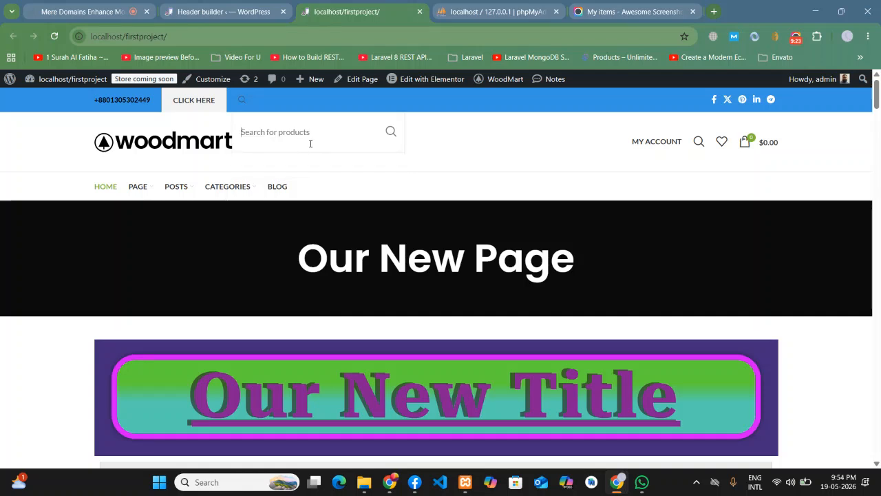
key(ctrl+shift+Tab)
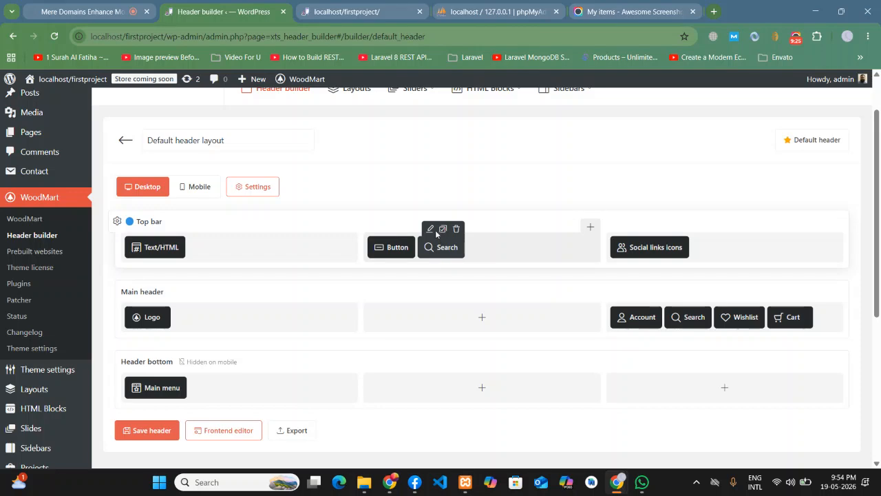
- Set the Search element to the Form display, save the header, and open the site's Blog page
click(430, 229)
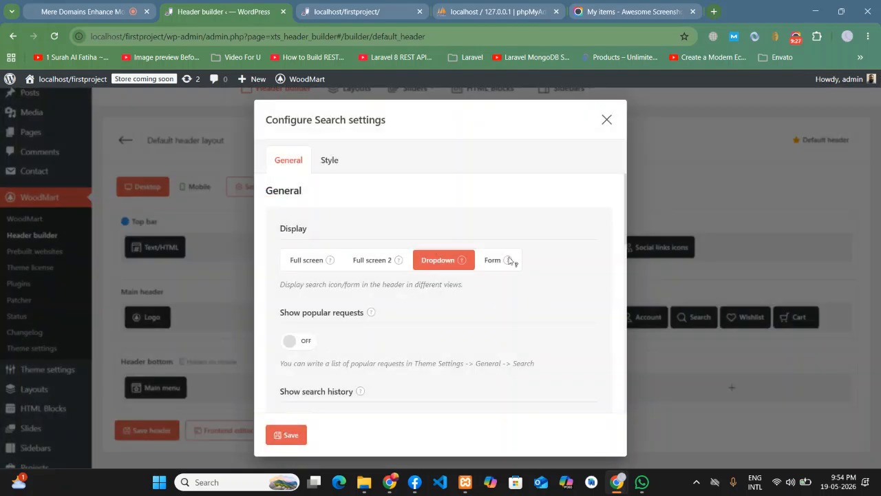
click(493, 260)
click(290, 432)
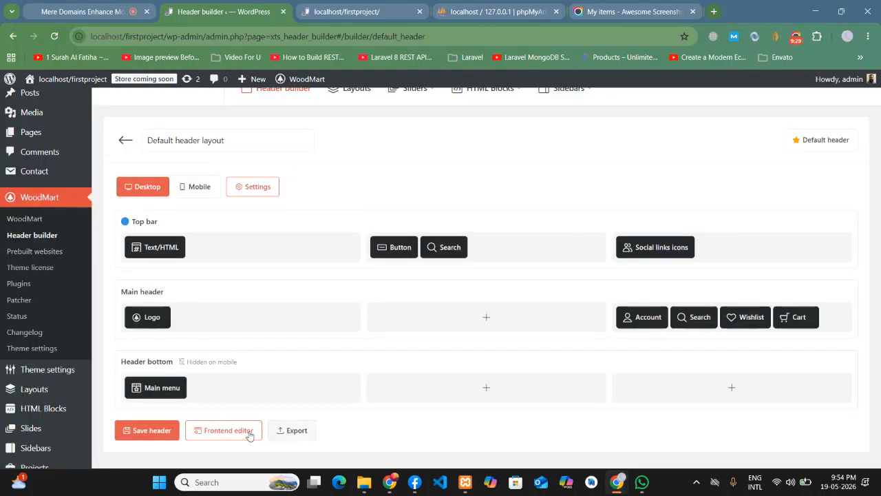
click(137, 432)
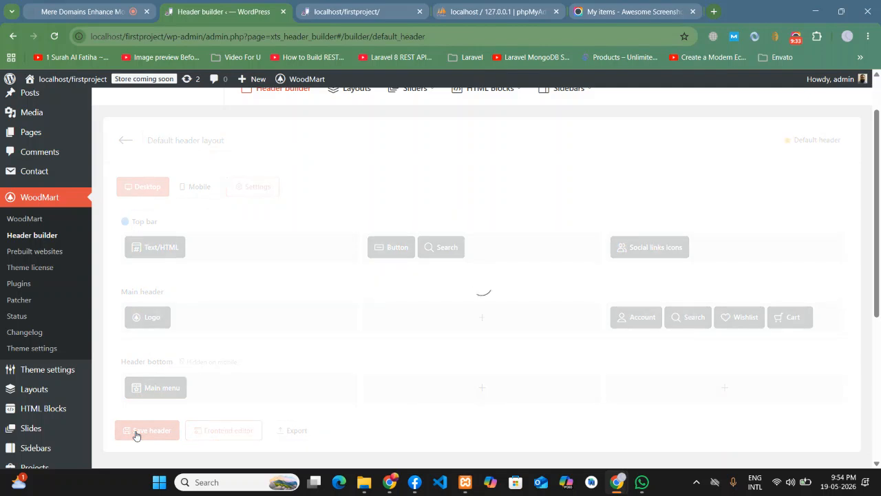
click(346, 11)
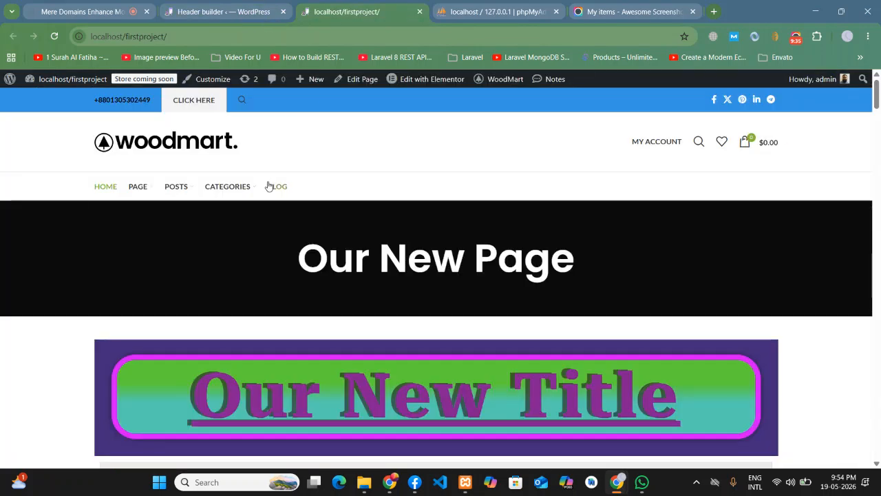
click(269, 186)
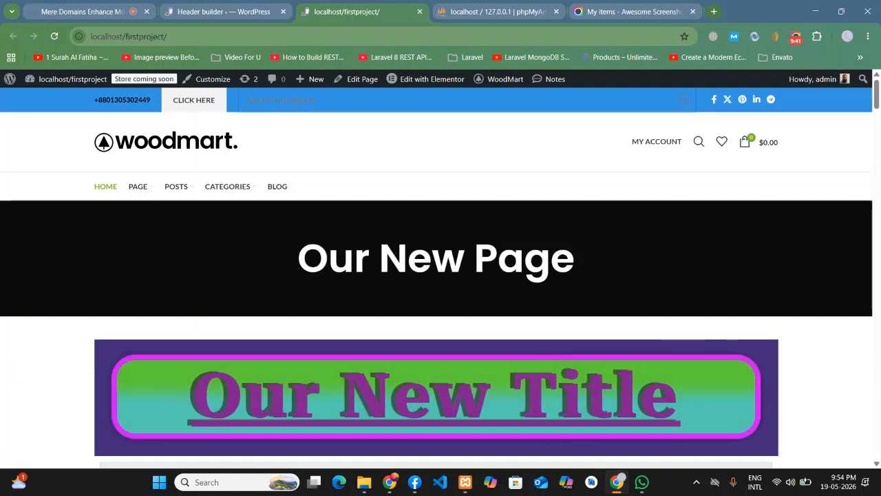
- Set the top-bar Search to Full screen with popular requests and search history enabled
click(234, 12)
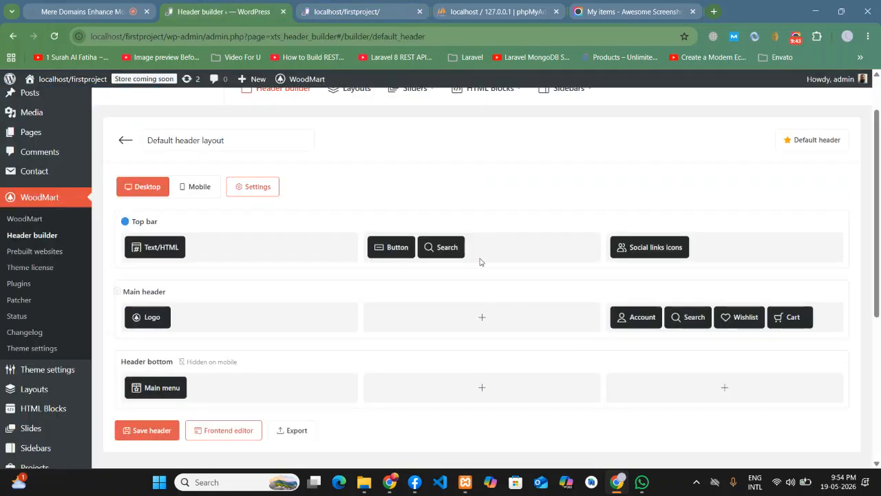
click(428, 231)
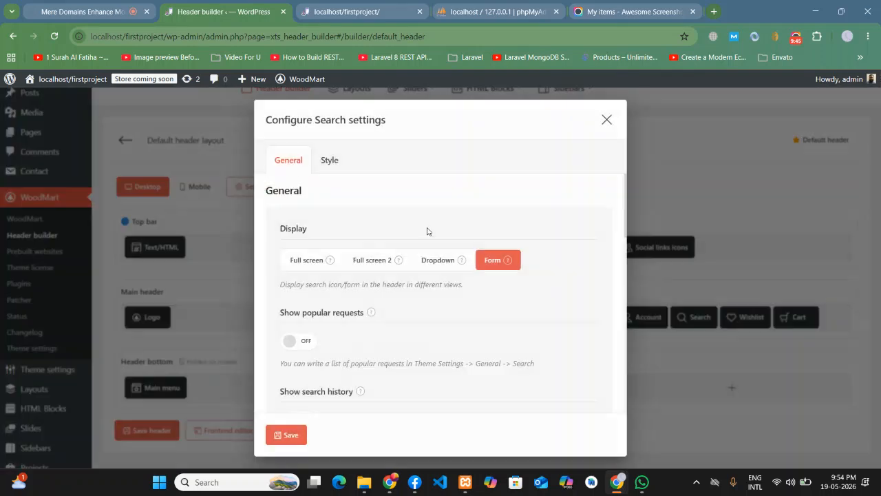
click(310, 261)
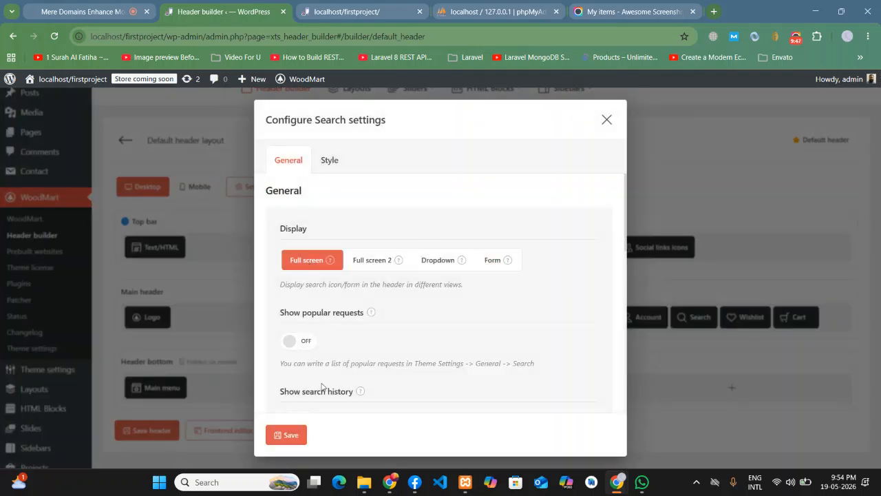
scroll(329, 372, down, 1)
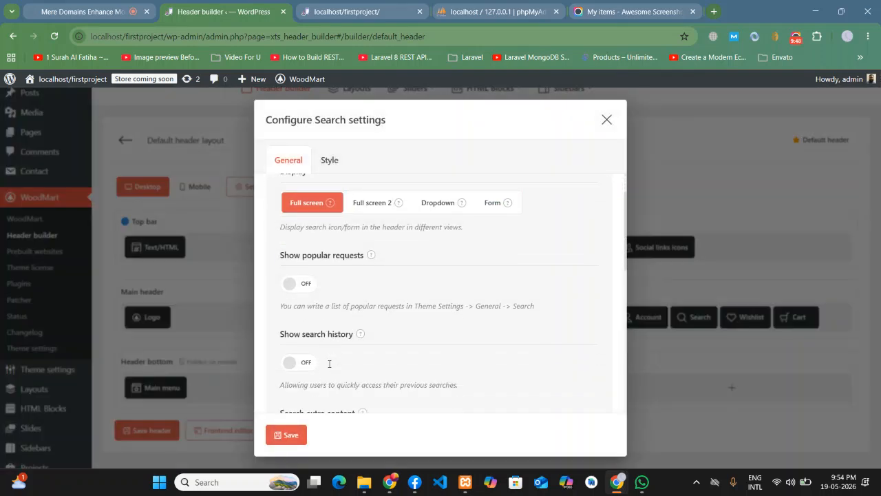
click(309, 285)
scroll(372, 296, down, 2)
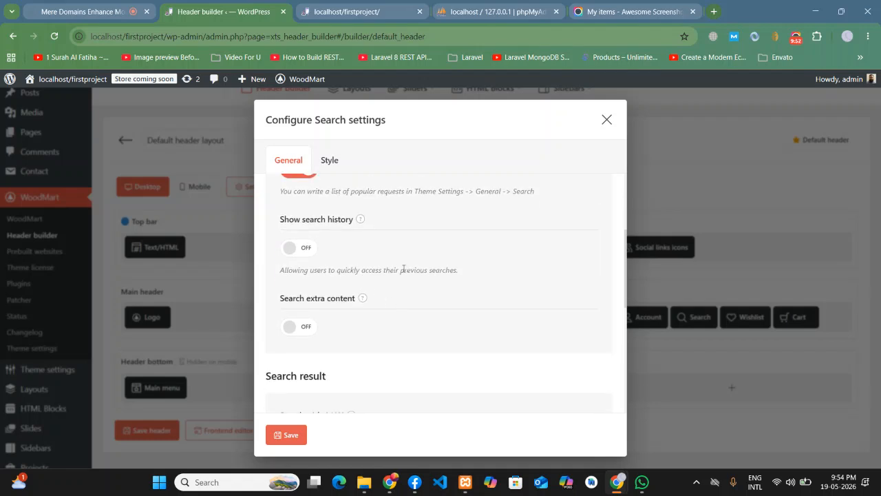
click(309, 249)
- Set the search Post type to All post types, save the header and reload the site
scroll(395, 299, down, 1)
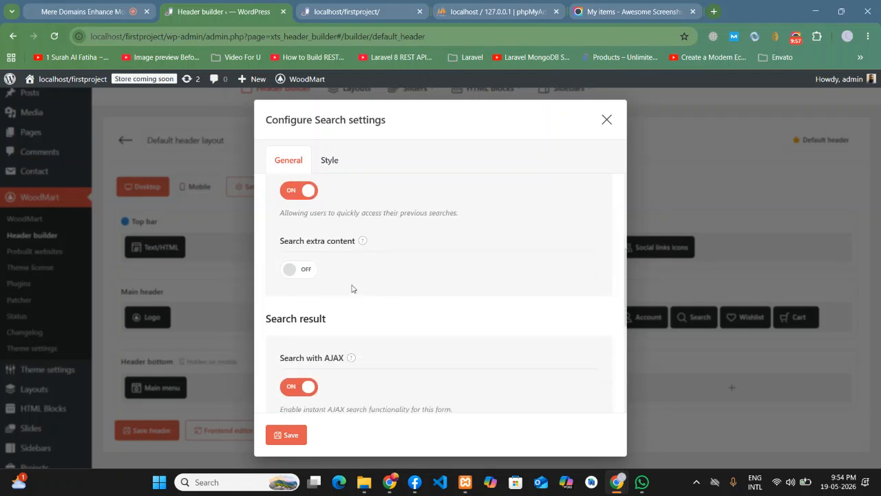
scroll(353, 290, down, 2)
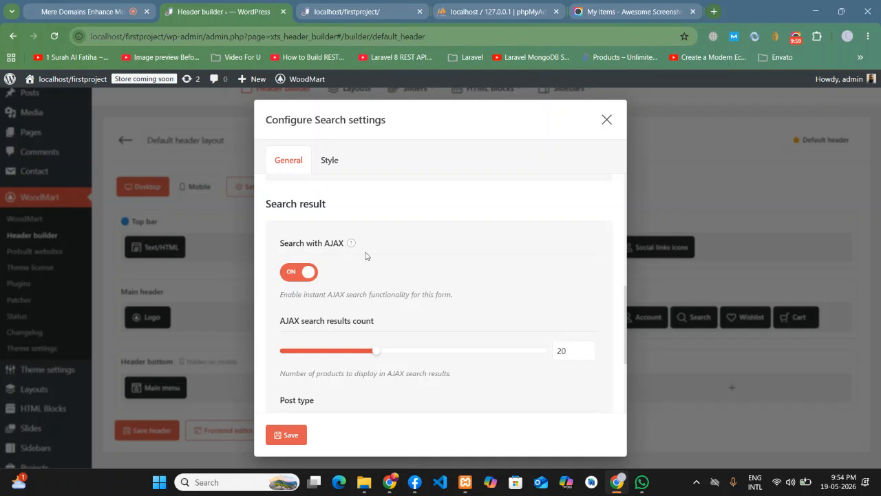
scroll(366, 256, down, 3)
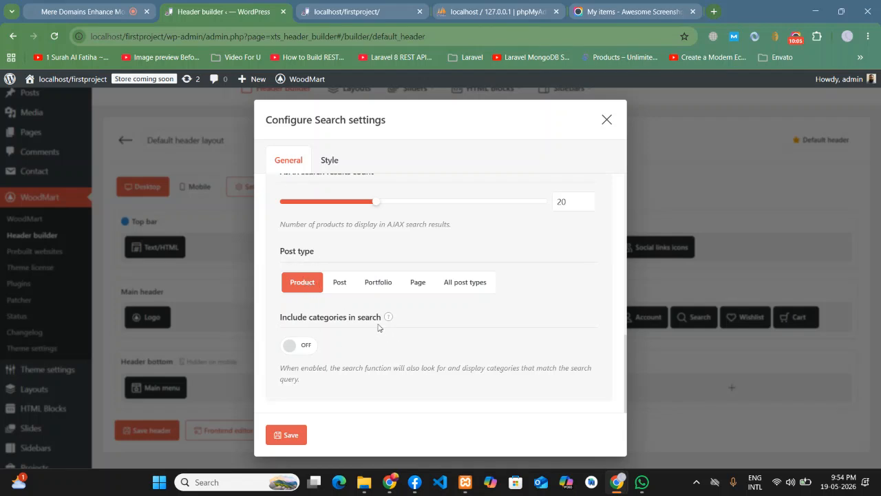
click(464, 283)
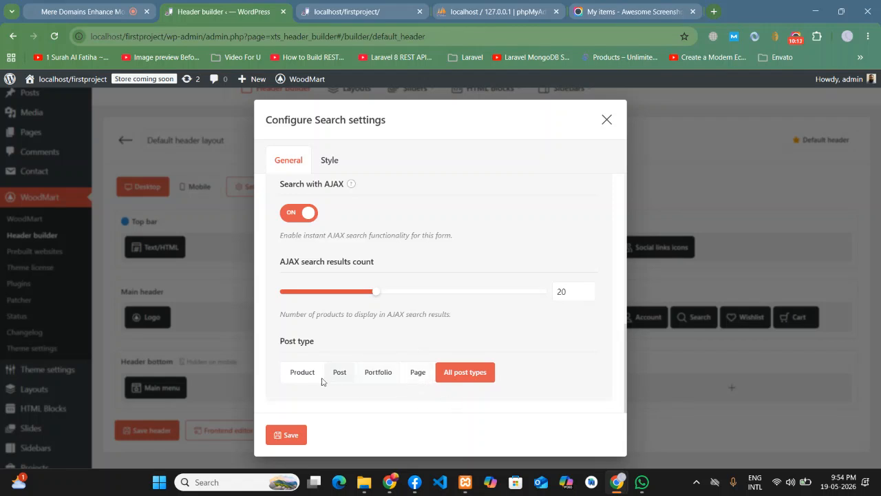
click(291, 435)
click(151, 432)
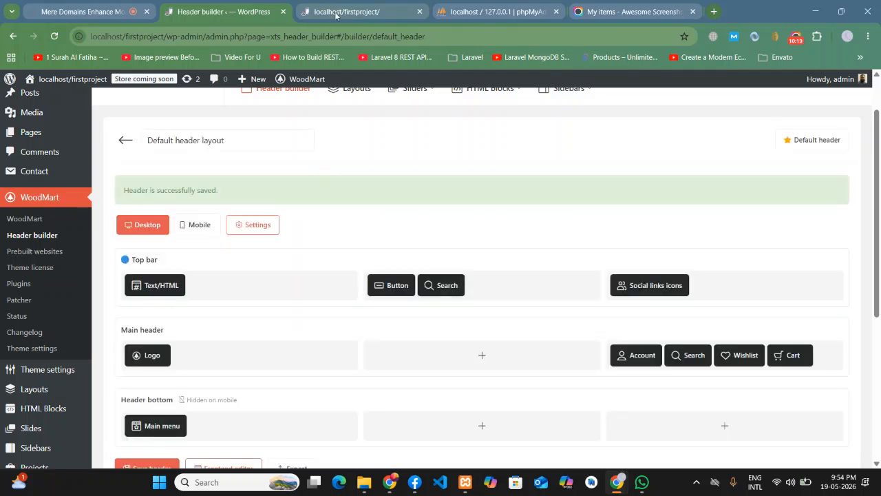
click(335, 13)
click(54, 36)
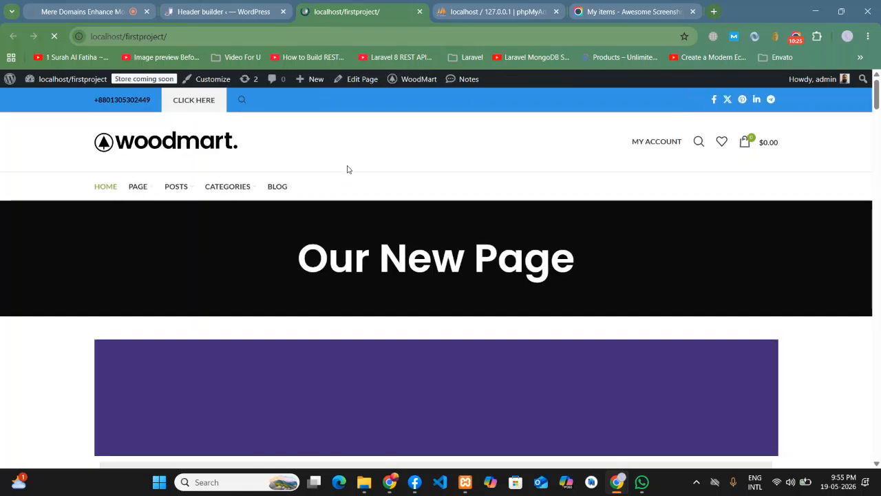
click(241, 103)
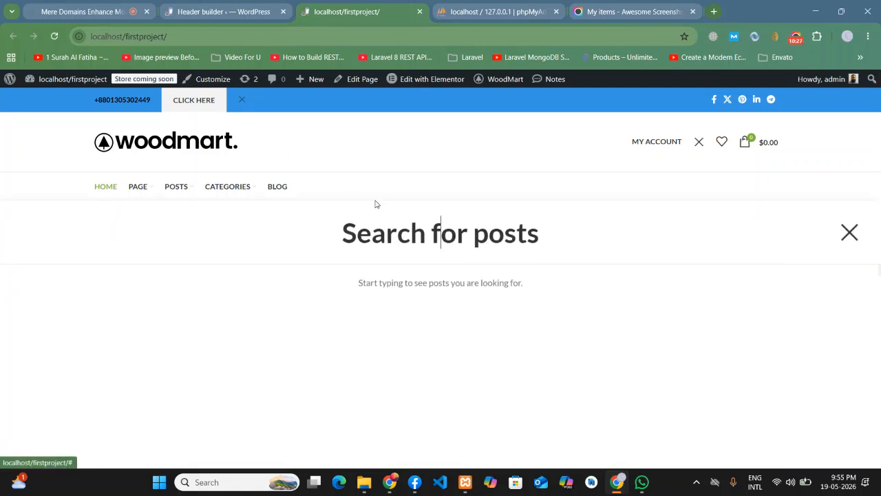
text(my post)
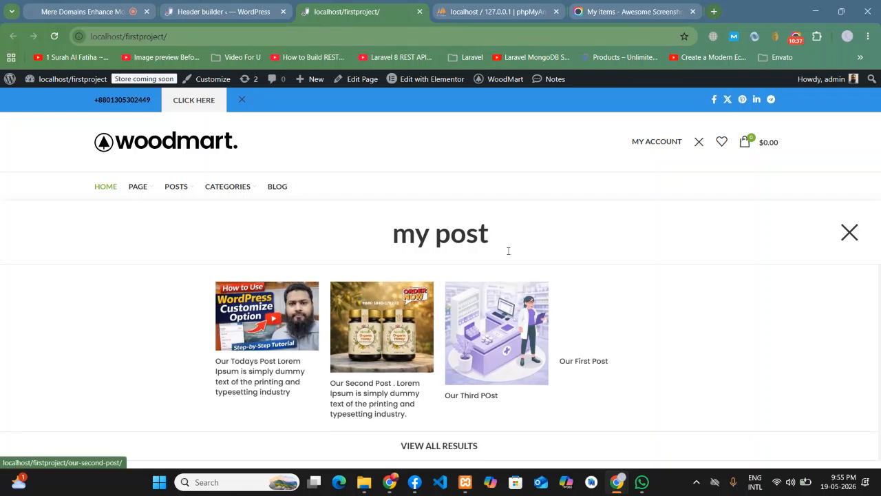
key(BackSpace)
key(BackSpace)
key(BackSpace)
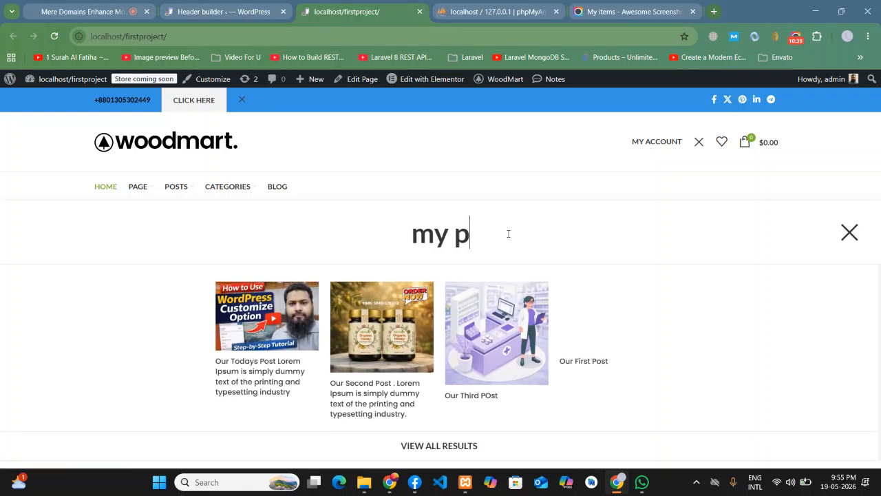
text(roduct)
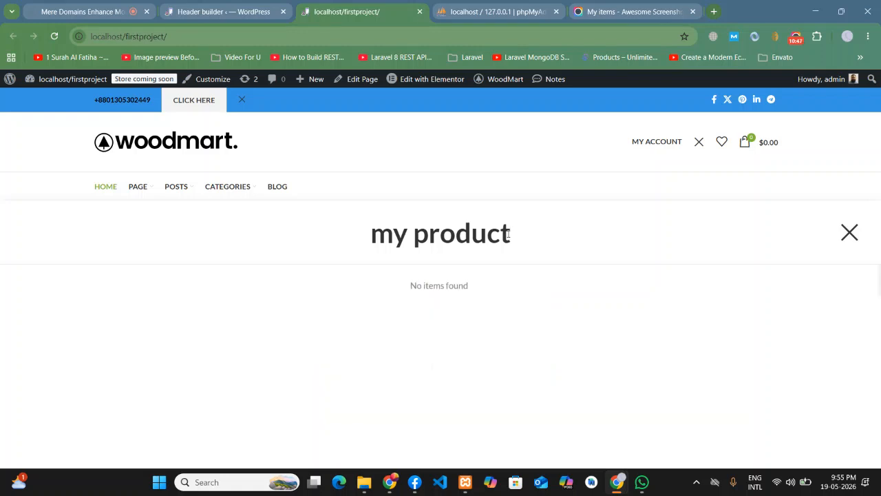
click(833, 240)
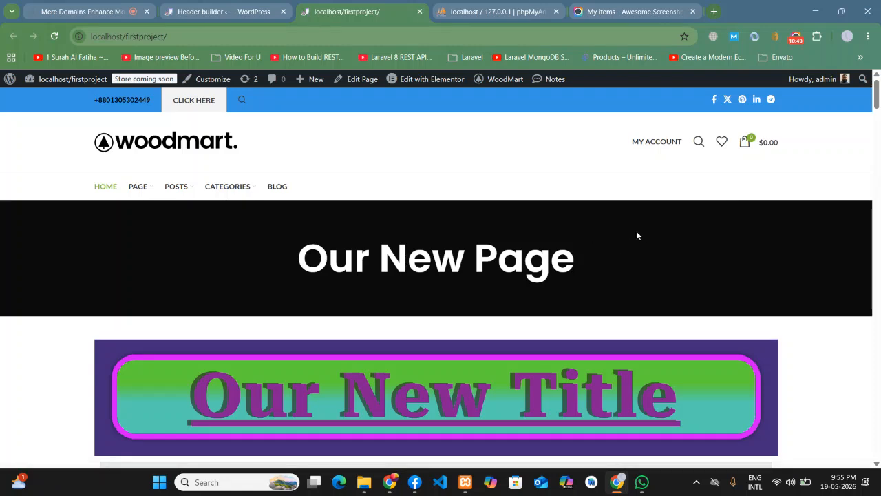
- Scroll the front page and compare its header with the header builder, ending in the builder
scroll(653, 234, down, 2)
scroll(650, 257, up, 2)
scroll(860, 247, down, 2)
scroll(874, 269, up, 2)
key(ctrl+shift+Tab)
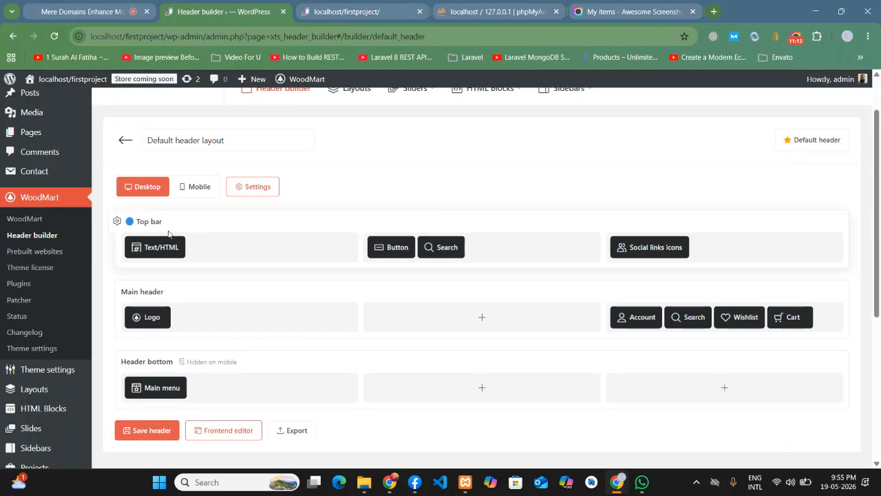
scroll(169, 234, down, 1)
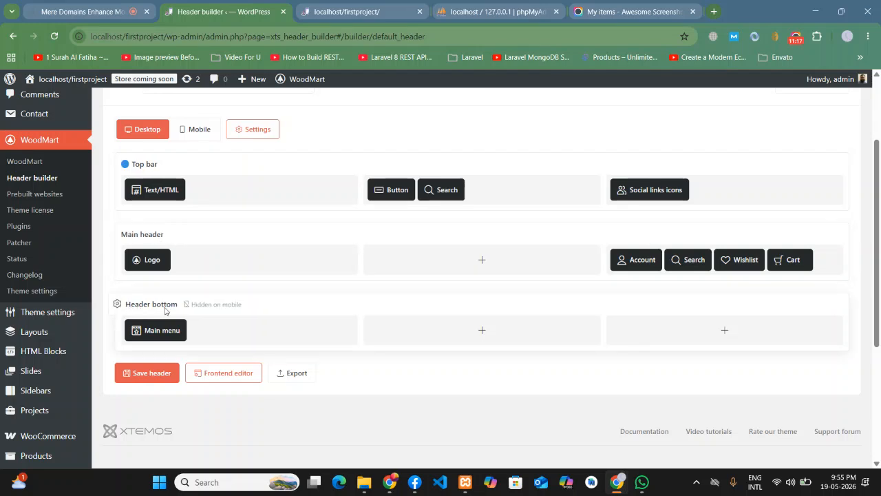
key(ctrl+Tab)
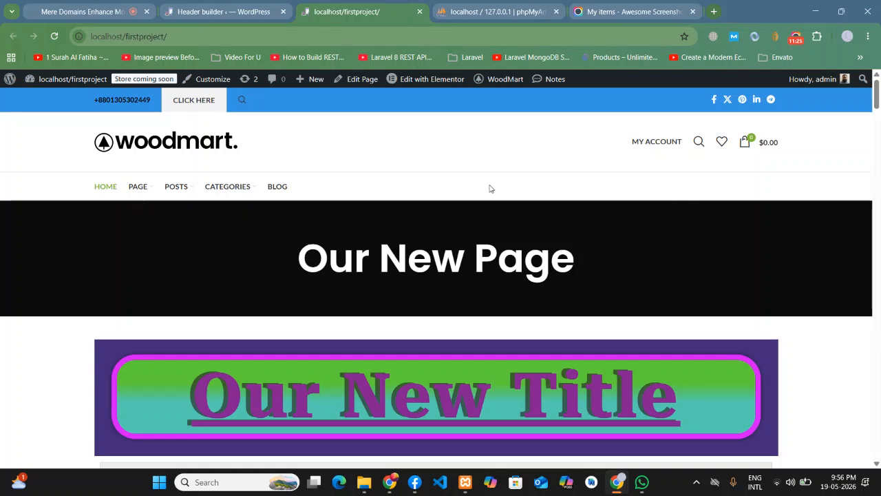
click(219, 16)
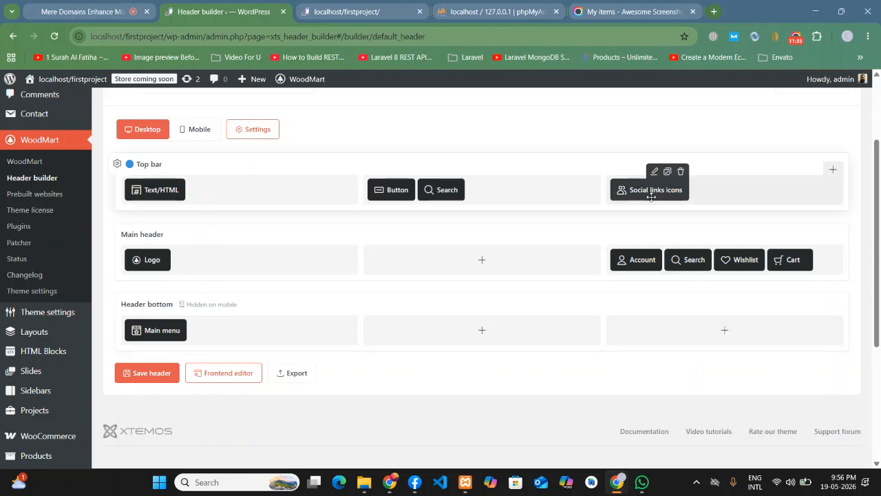
key(ctrl+Tab)
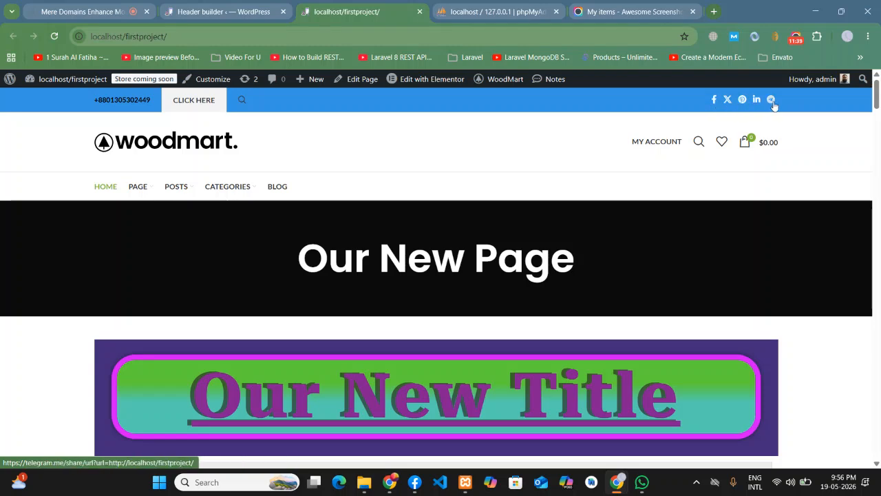
key(ctrl+shift+Tab)
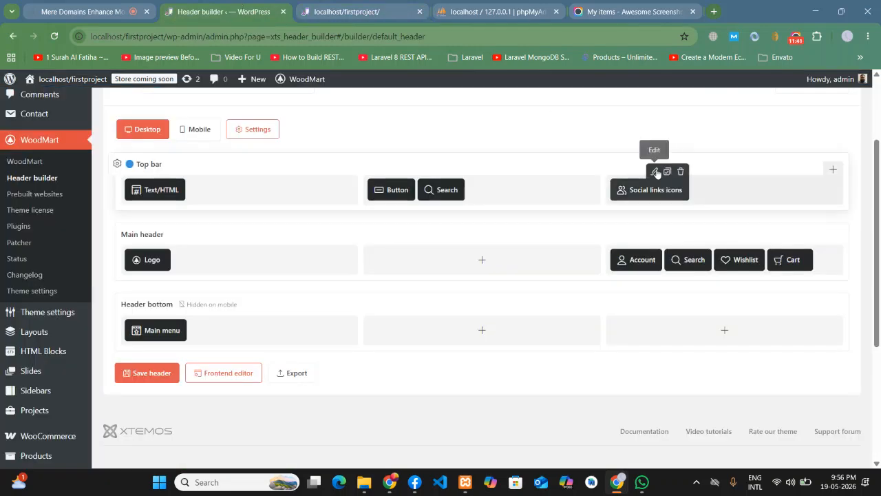
- Review the Social links icons settings without changes, then return to the front page
click(656, 169)
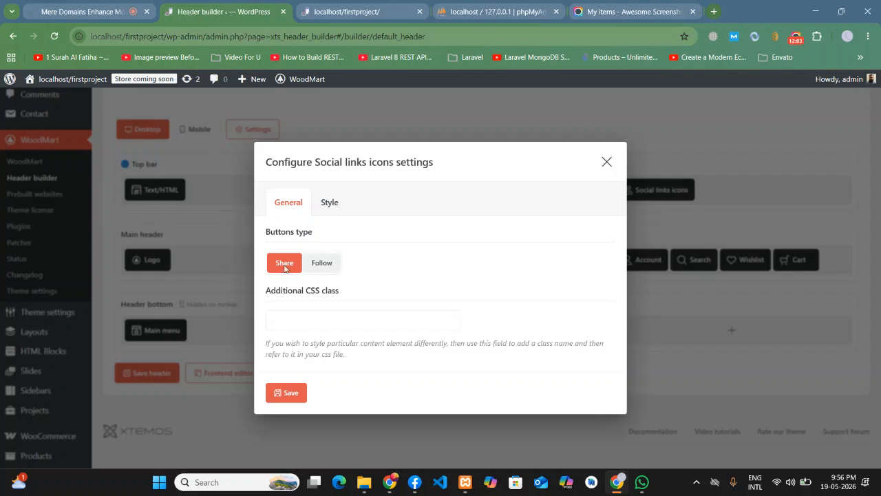
click(605, 163)
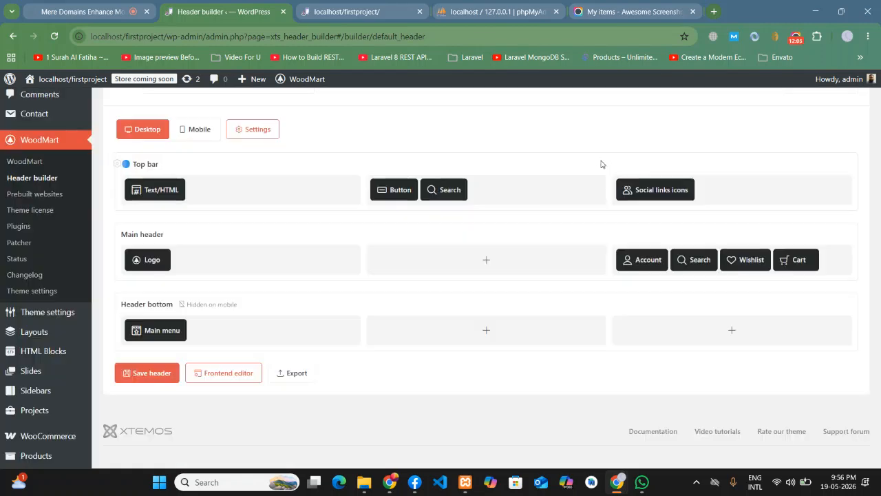
click(356, 9)
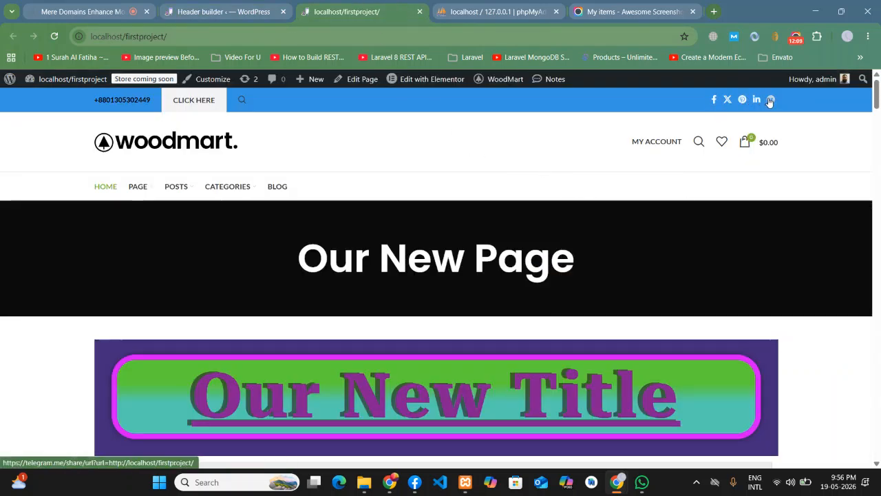
- Reopen the Social links icons settings, look through their style options, and close them
click(213, 5)
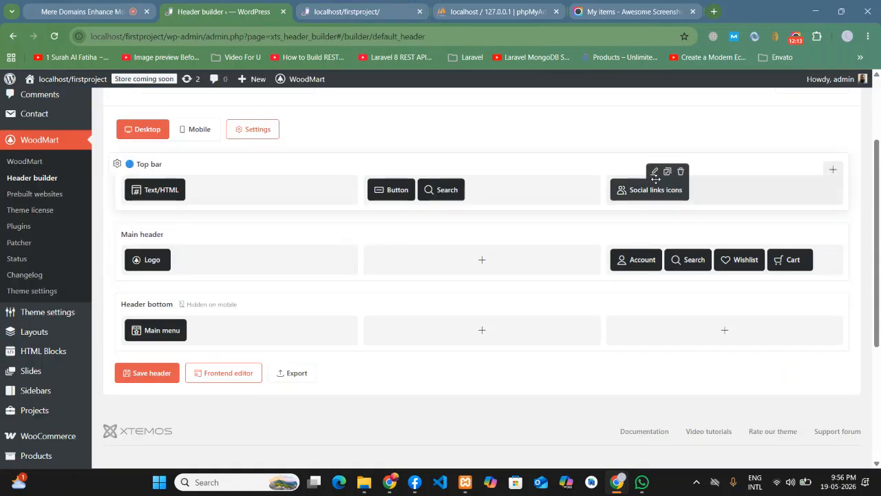
click(658, 172)
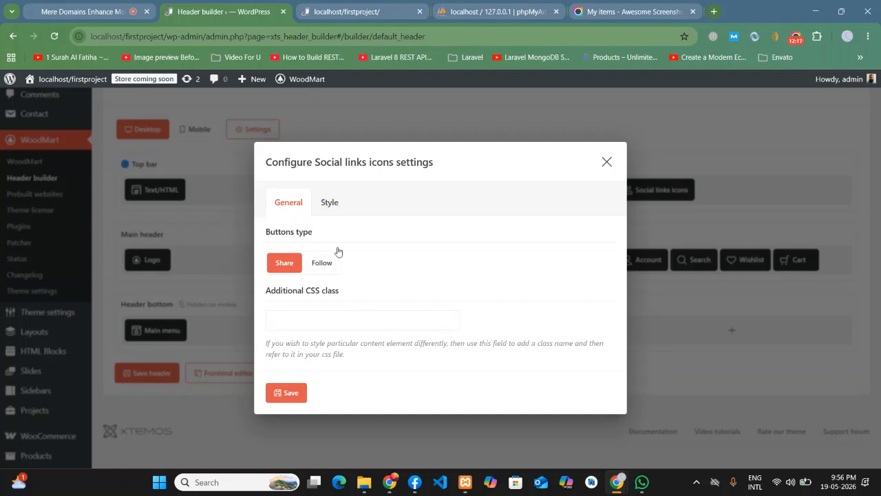
click(329, 201)
scroll(504, 344, down, 1)
scroll(471, 336, up, 1)
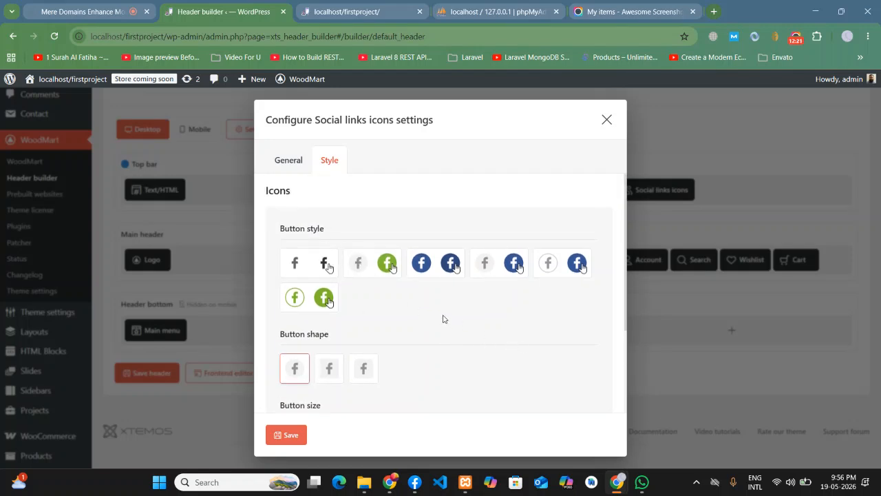
scroll(385, 310, down, 1)
scroll(302, 303, down, 1)
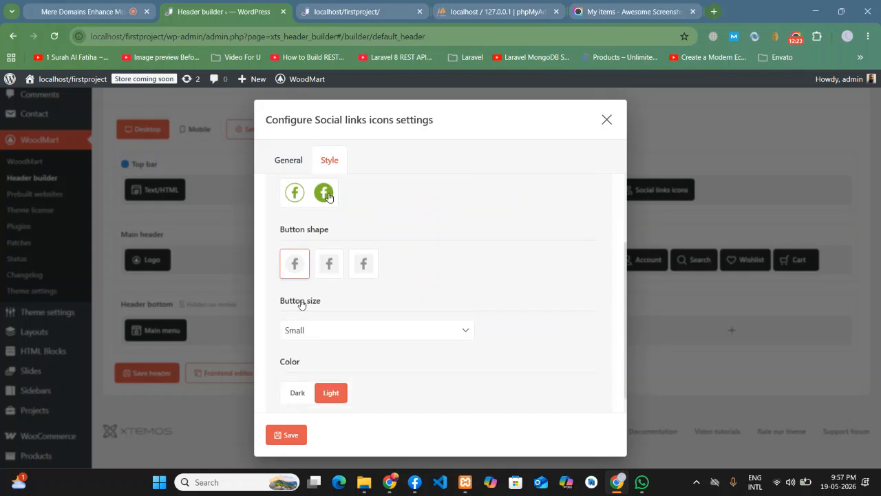
scroll(489, 356, up, 2)
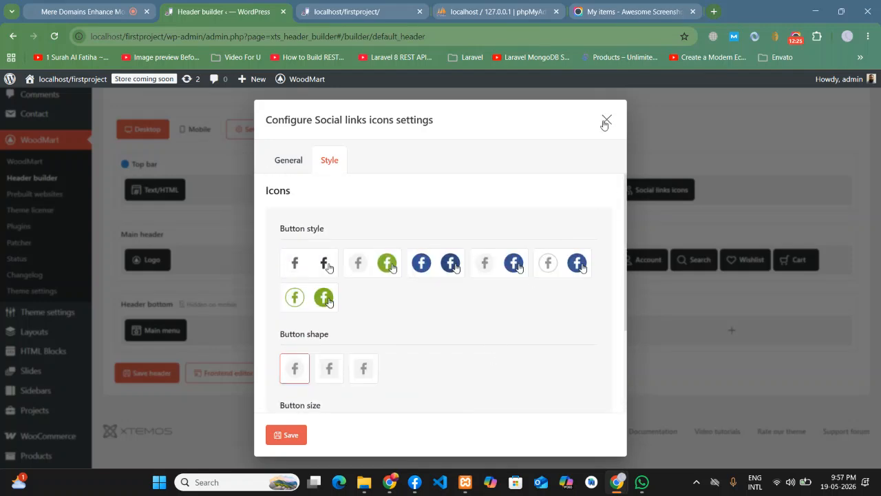
click(606, 120)
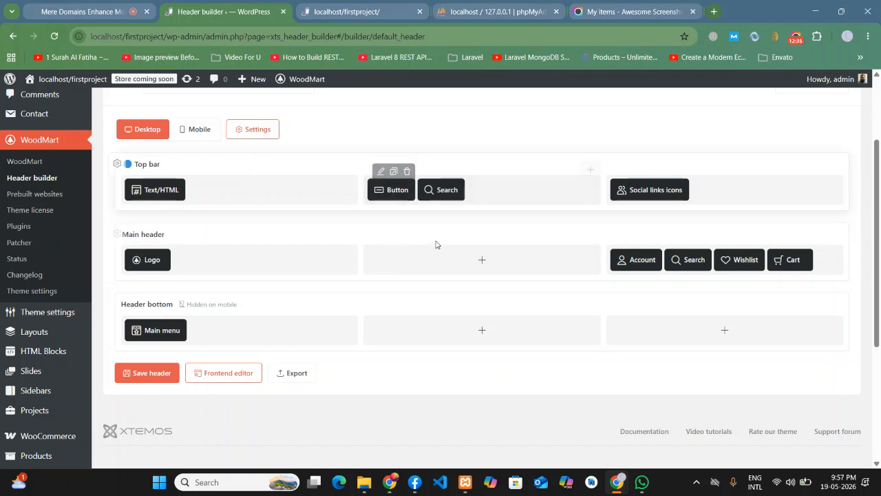
- Open WoodMart Theme settings in a new browser tab
mouse_move(46, 317)
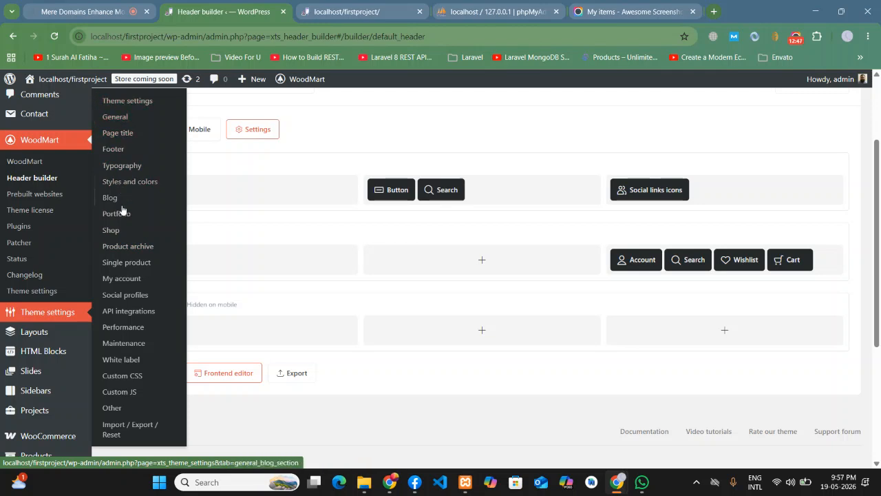
right_click(127, 103)
click(172, 114)
click(291, 12)
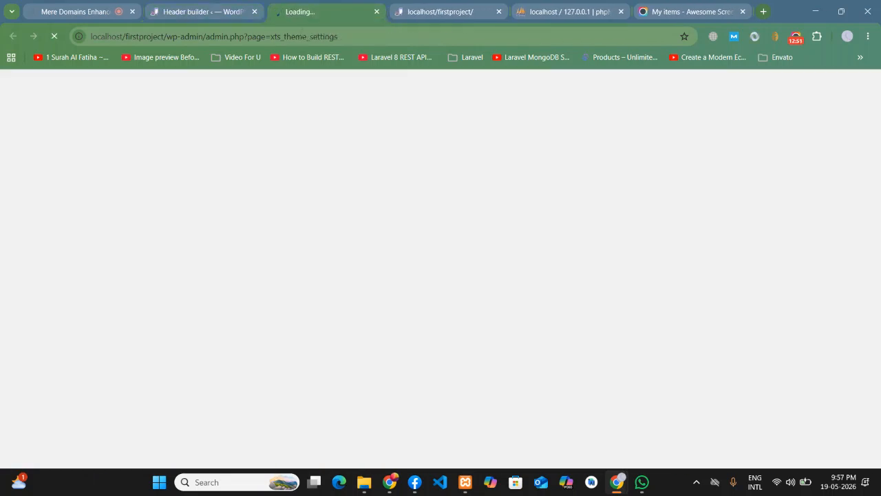
click(223, 7)
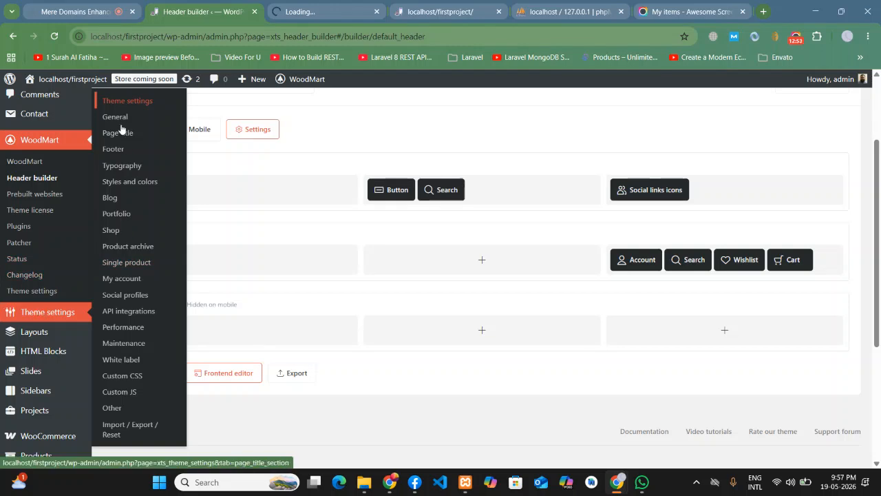
click(303, 10)
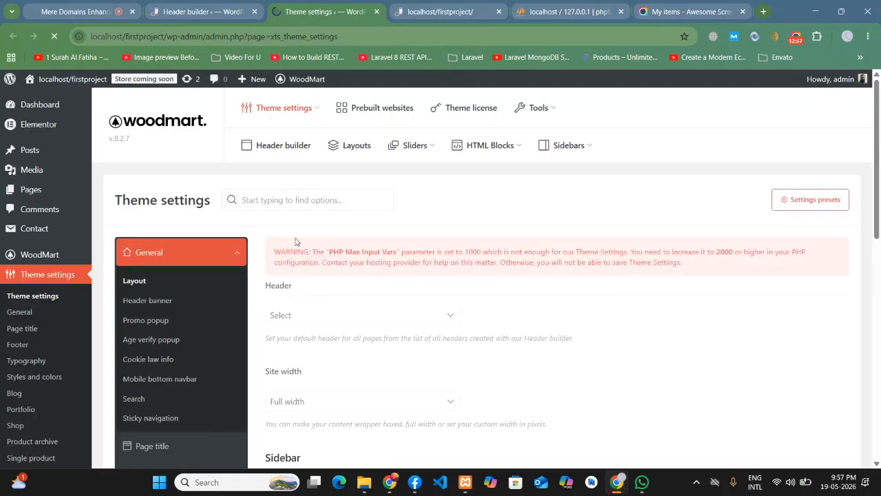
- Scroll the settings menu down to the Social profiles section and open it
scroll(430, 227, down, 1)
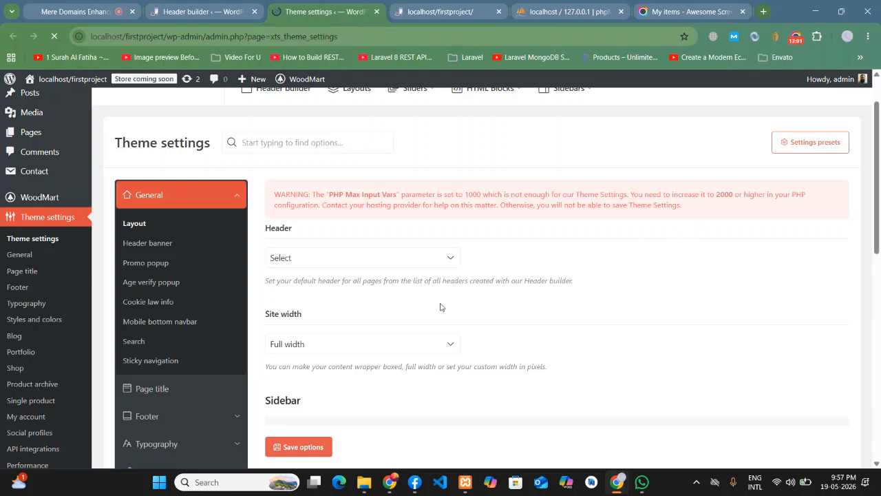
scroll(351, 303, down, 1)
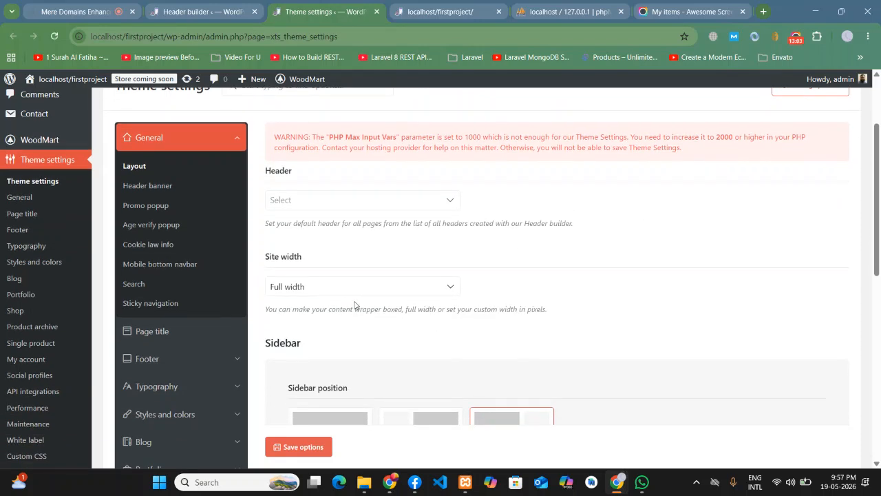
scroll(355, 305, down, 1)
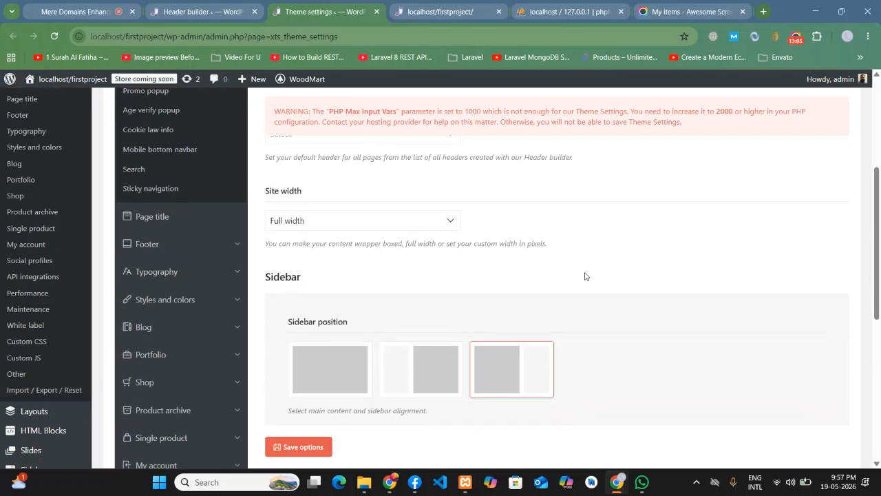
scroll(196, 305, down, 1)
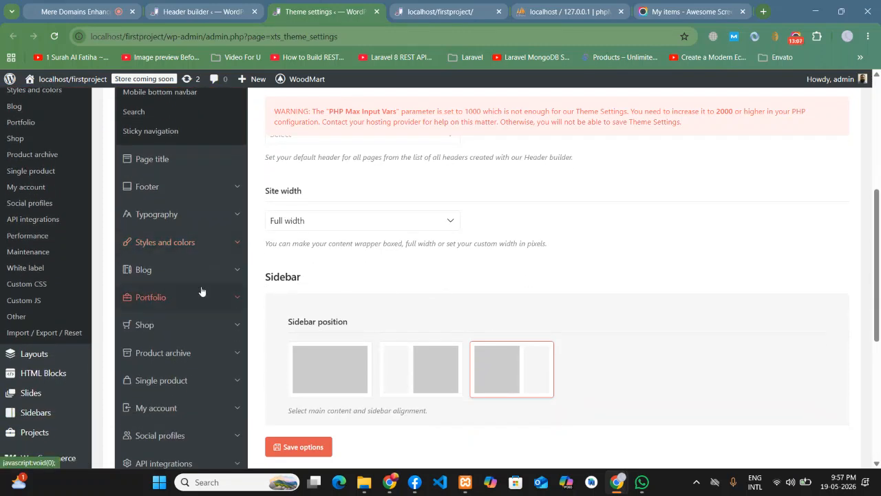
scroll(192, 293, down, 2)
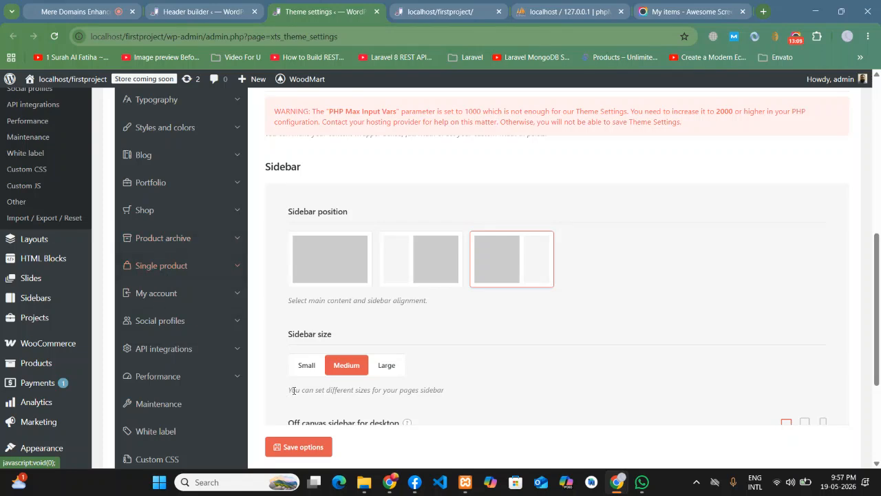
click(177, 322)
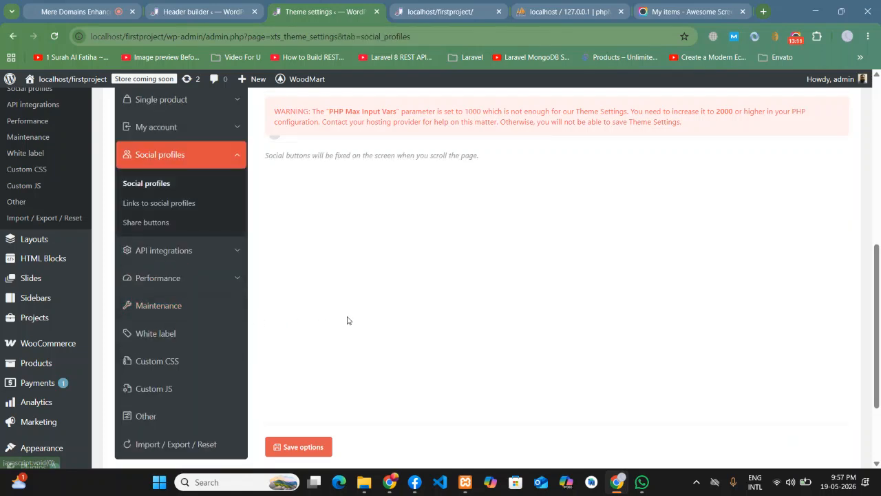
- Expand the Links to social profiles section in Theme settings
scroll(346, 319, up, 3)
scroll(521, 271, up, 3)
scroll(442, 285, down, 2)
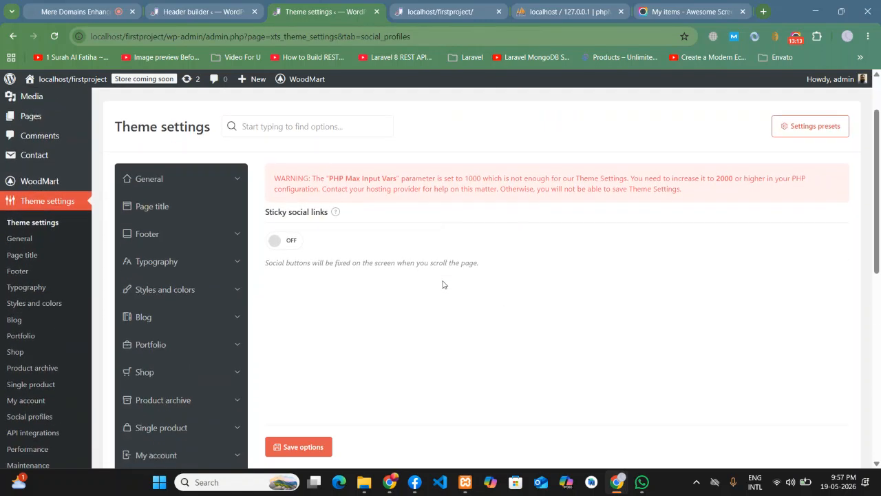
scroll(308, 334, down, 1)
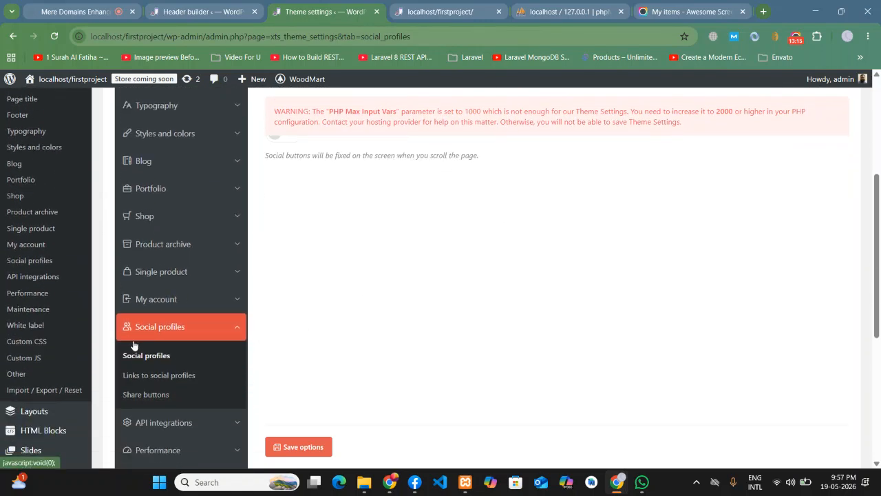
click(157, 382)
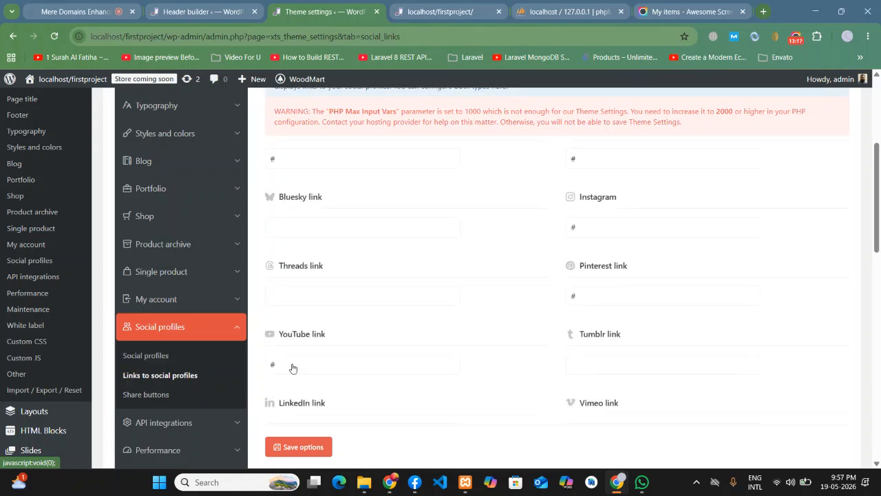
scroll(613, 293, up, 2)
scroll(613, 292, up, 1)
scroll(611, 296, down, 1)
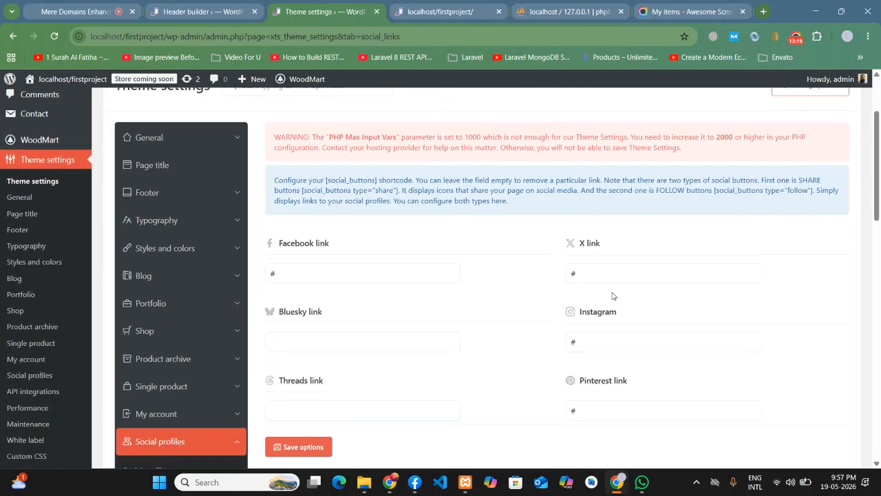
scroll(318, 322, down, 3)
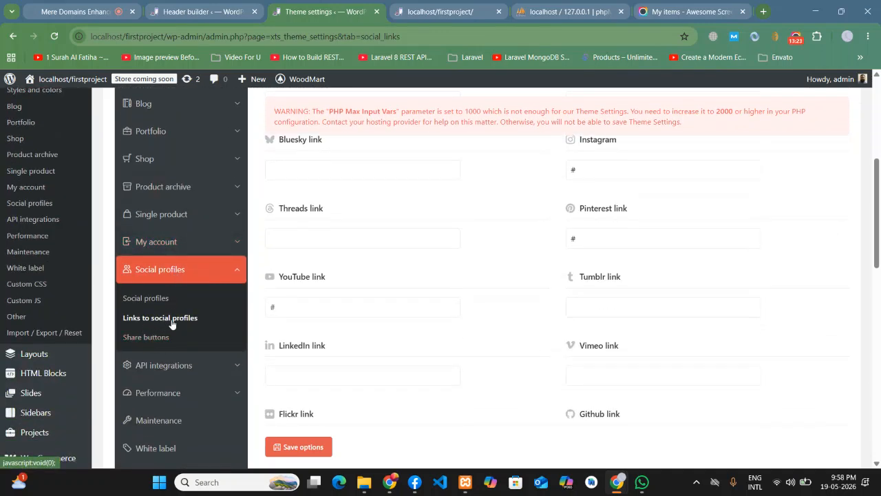
scroll(482, 282, up, 2)
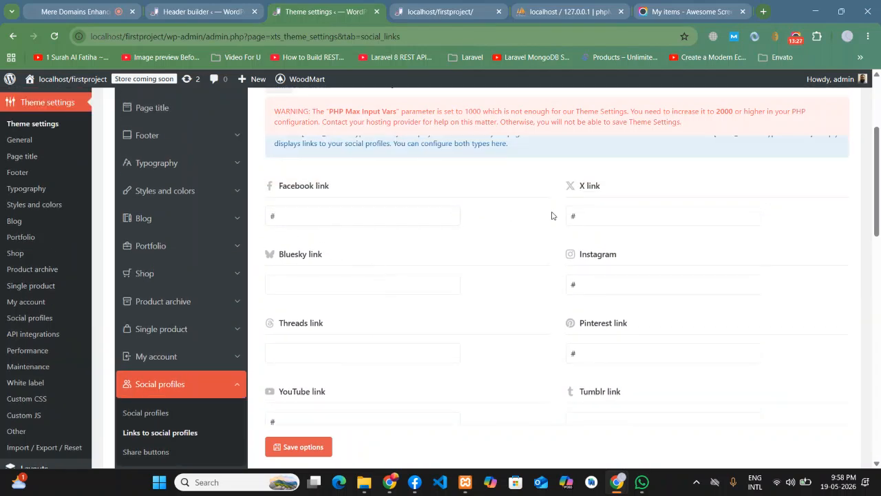
- Review the '#' values in the Facebook, X, Instagram, Pinterest and YouTube link fields
double_click(271, 216)
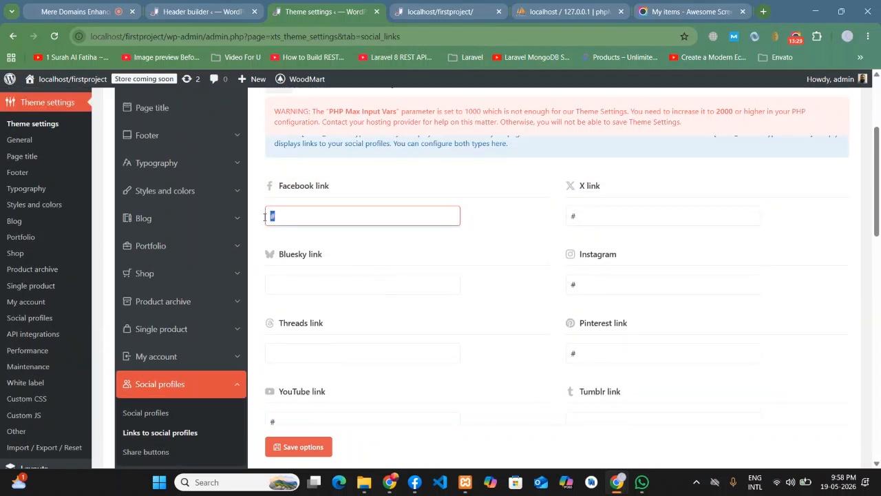
double_click(585, 211)
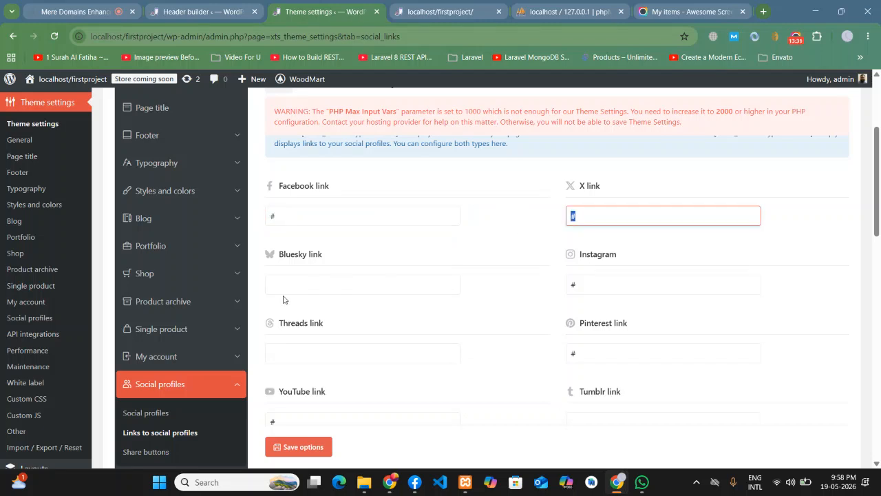
double_click(624, 276)
scroll(481, 289, down, 1)
double_click(592, 296)
double_click(267, 368)
scroll(462, 285, down, 3)
scroll(462, 338, down, 3)
scroll(460, 333, up, 4)
scroll(460, 332, up, 3)
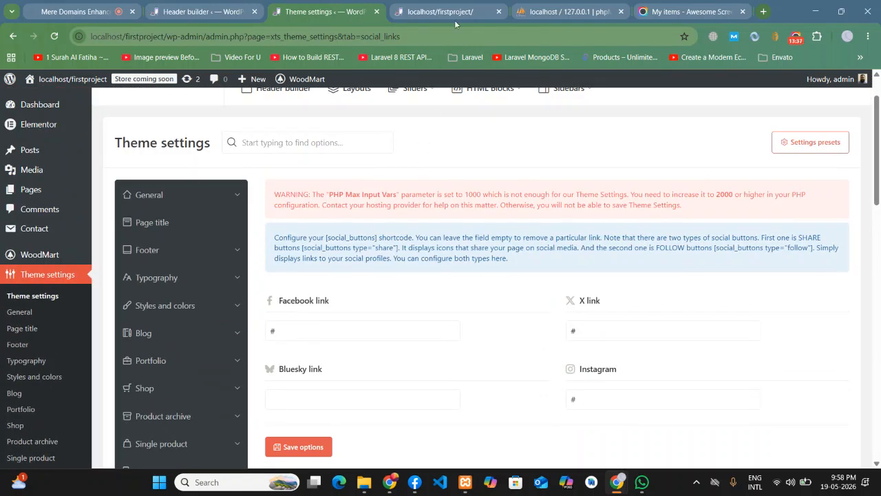
- Glance at the live front page, then return to the social profile links
click(460, 14)
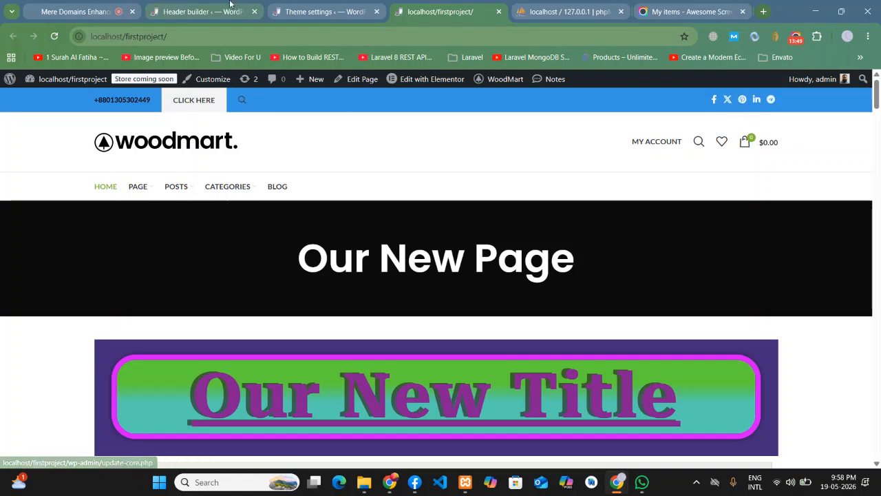
click(320, 12)
scroll(574, 308, down, 1)
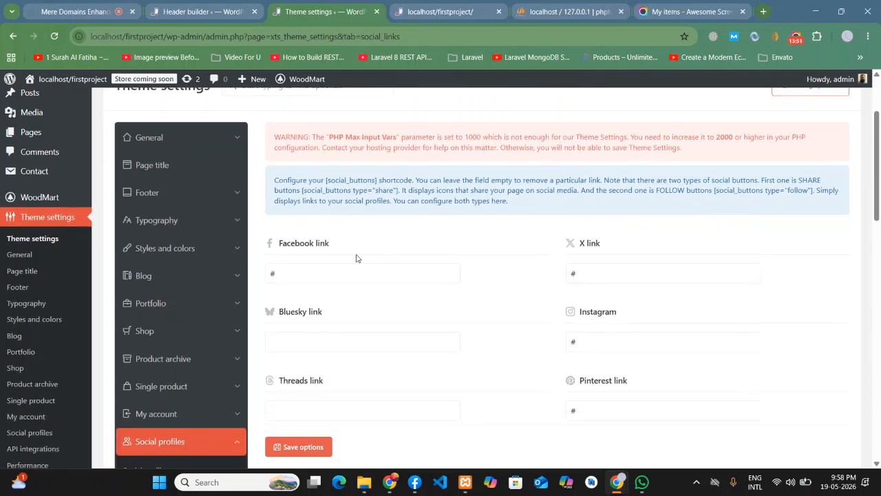
- Recheck the '#' values in the X, Instagram, Pinterest and YouTube link fields
click(593, 268)
double_click(569, 342)
scroll(598, 342, down, 1)
double_click(572, 353)
scroll(277, 262, down, 3)
double_click(285, 250)
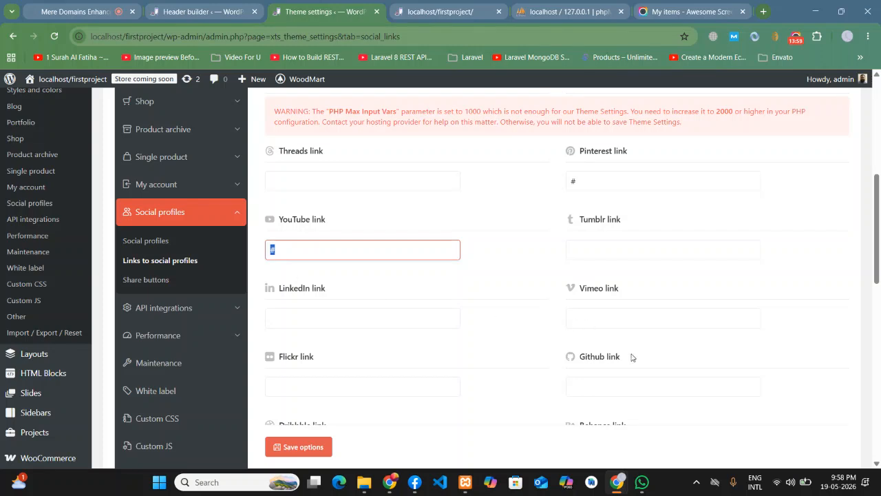
scroll(560, 356, down, 2)
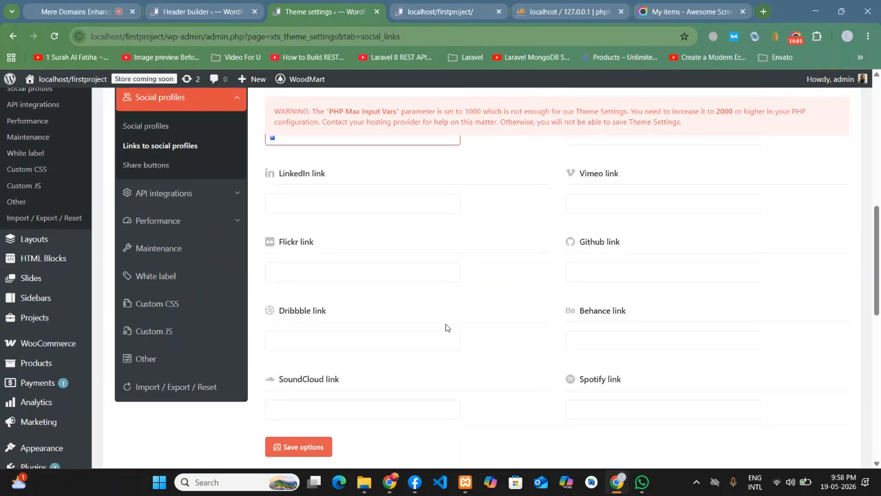
scroll(445, 327, down, 3)
scroll(446, 328, up, 3)
scroll(446, 328, down, 6)
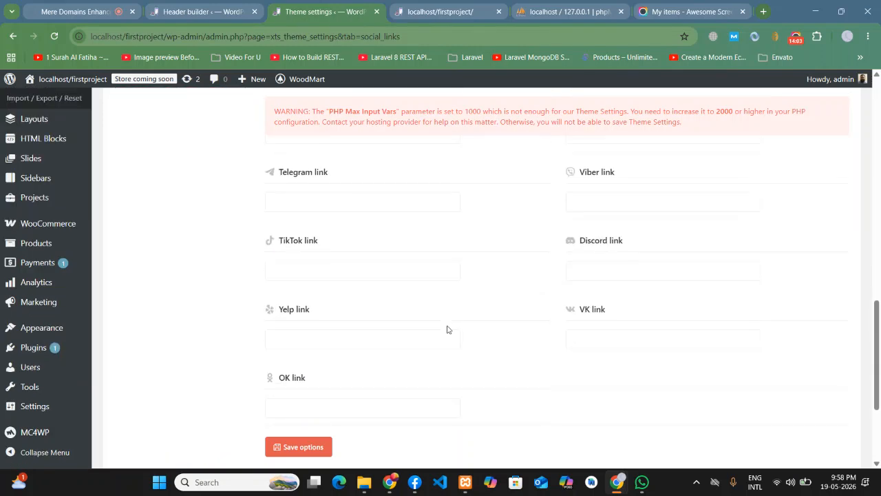
scroll(447, 329, up, 6)
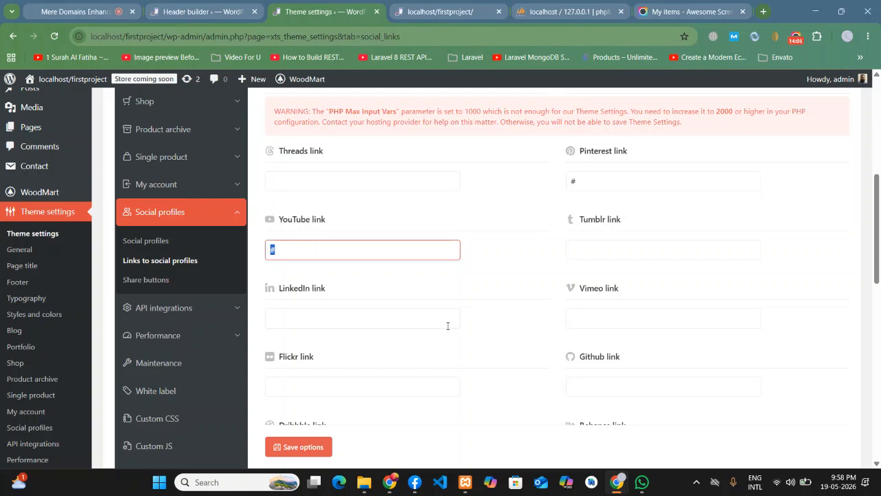
scroll(447, 326, up, 3)
scroll(447, 329, up, 1)
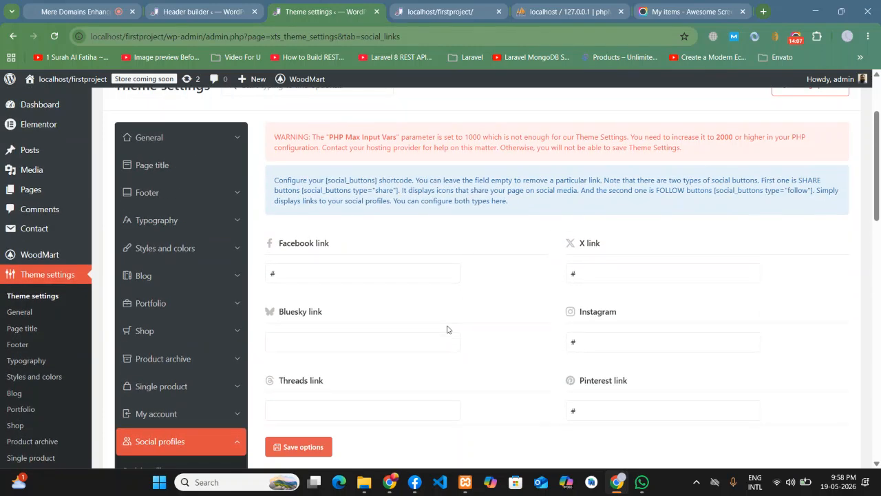
scroll(447, 329, down, 5)
click(414, 284)
- Enter '#' as the Github profile link and save the theme options
click(427, 4)
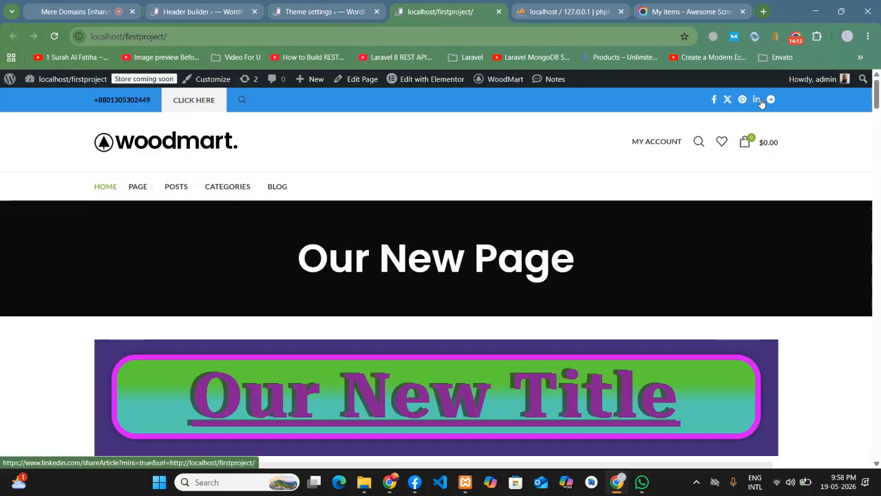
click(275, 5)
scroll(536, 268, down, 2)
scroll(537, 273, up, 4)
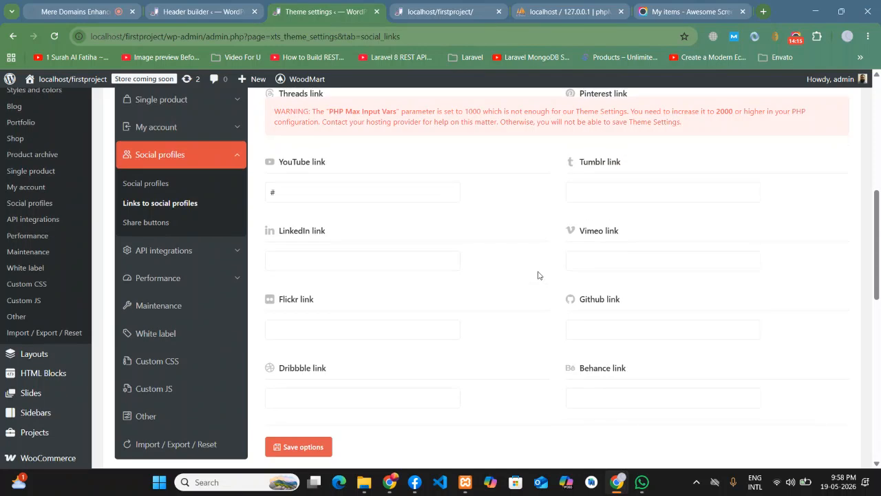
scroll(446, 288, up, 1)
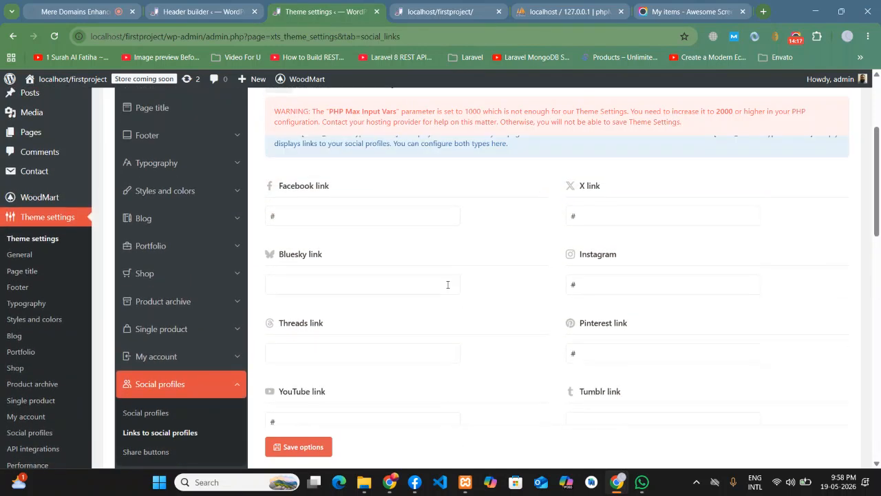
scroll(420, 255, down, 4)
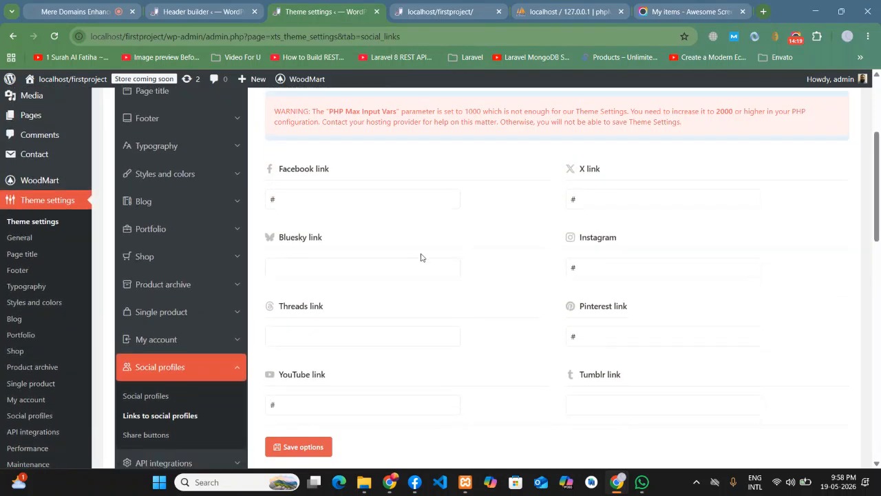
click(609, 269)
text(#)
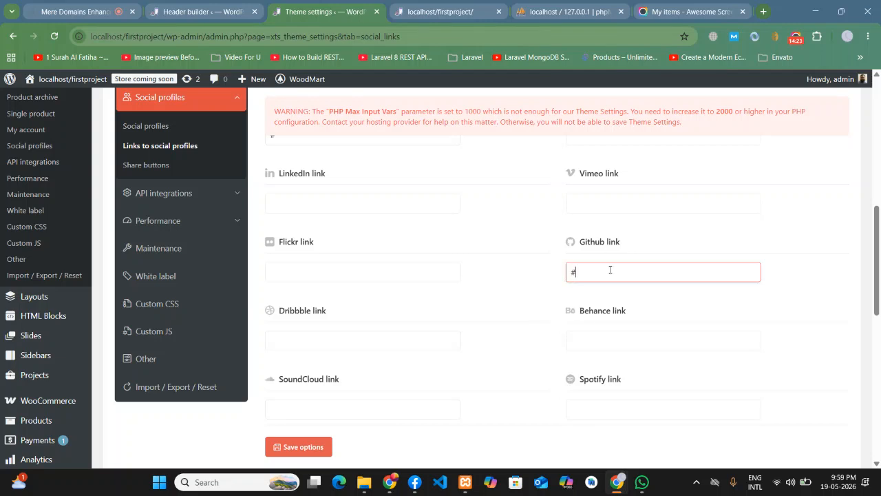
click(303, 446)
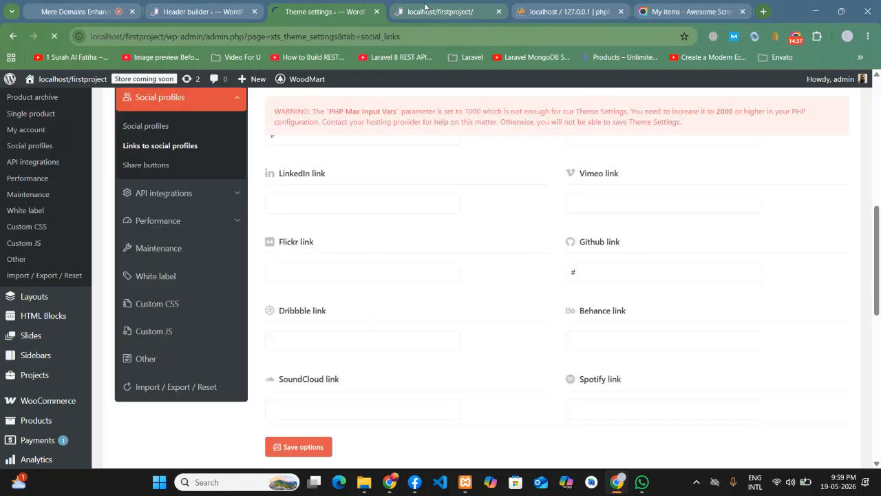
- Compare the front page's top bar social icons against the social link settings
click(430, 9)
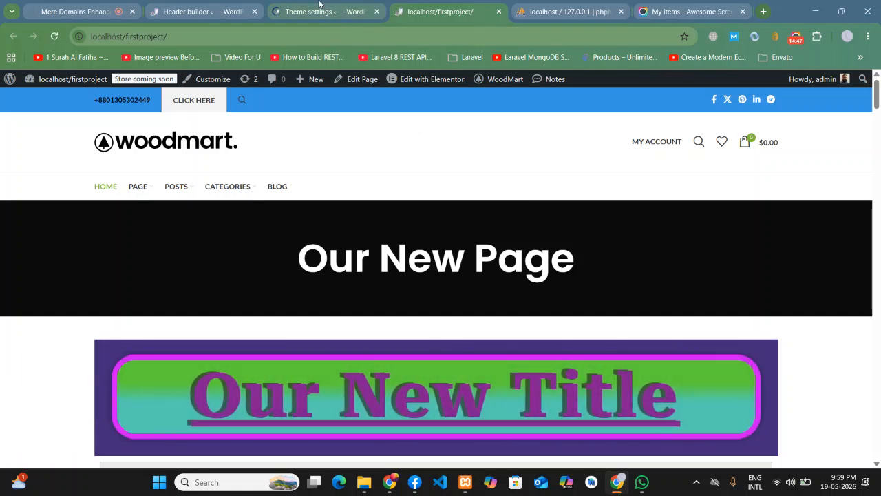
key(ctrl+shift+Tab)
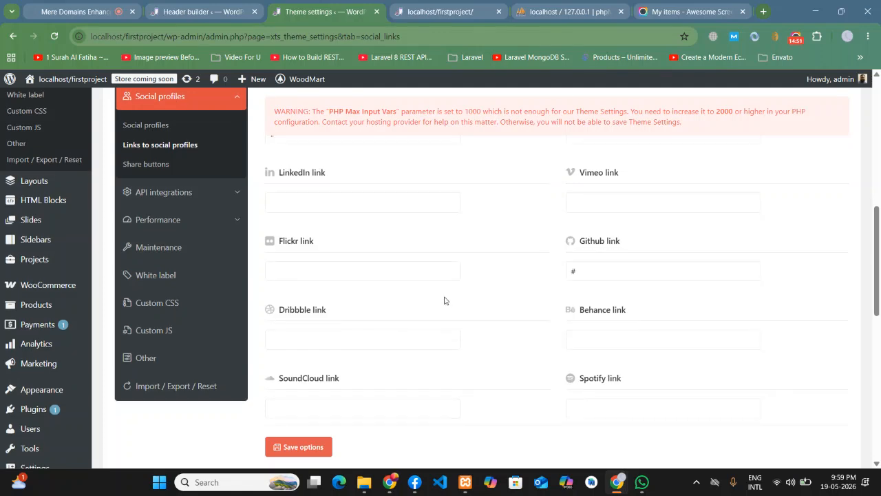
scroll(445, 300, down, 2)
scroll(447, 298, down, 1)
scroll(446, 298, up, 4)
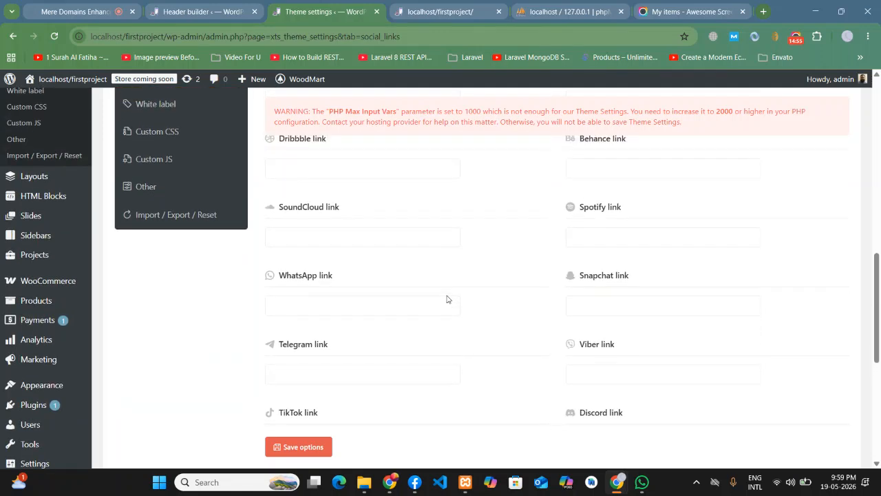
scroll(502, 299, up, 1)
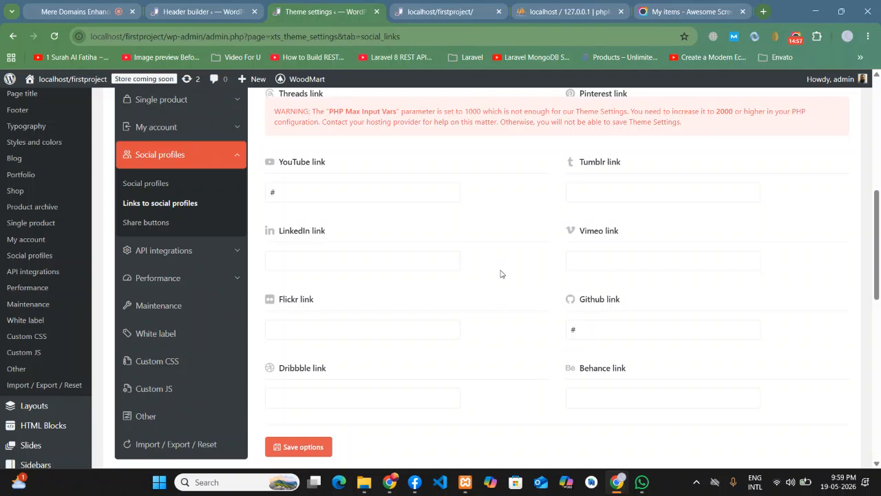
scroll(501, 273, up, 2)
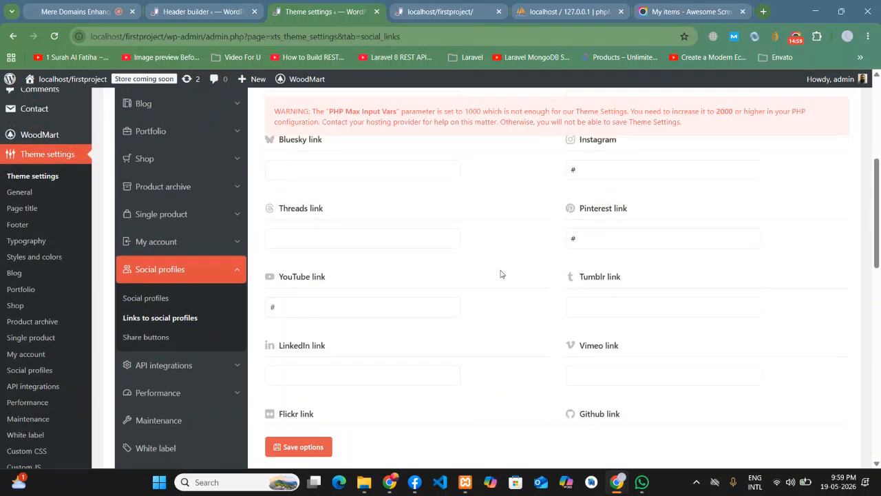
scroll(501, 274, down, 2)
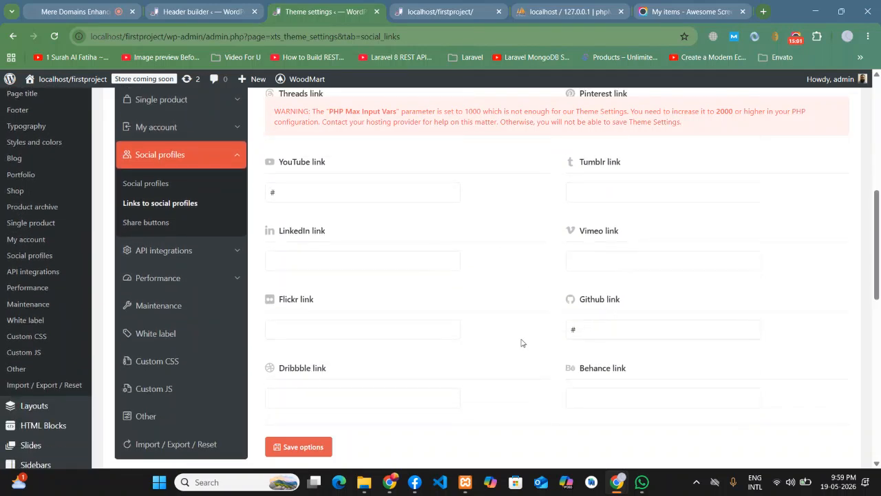
click(417, 8)
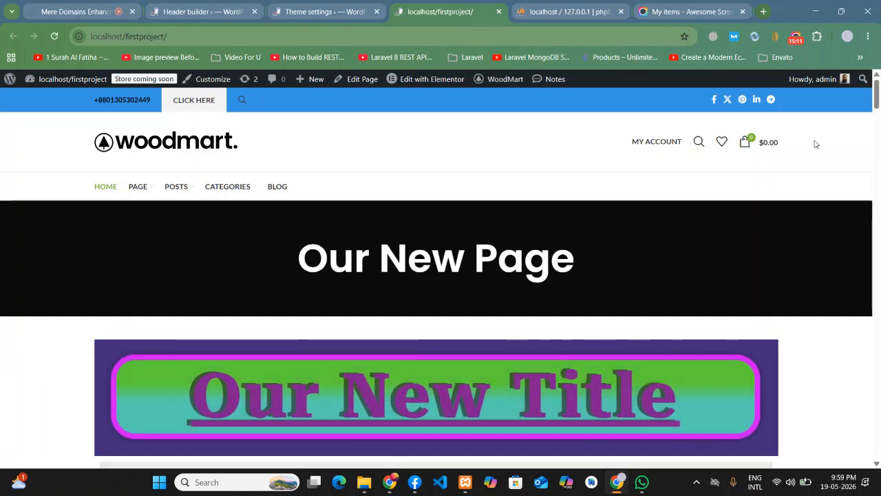
- Switch the top bar's Social links icons to Follow buttons and save the header
click(203, 11)
click(655, 174)
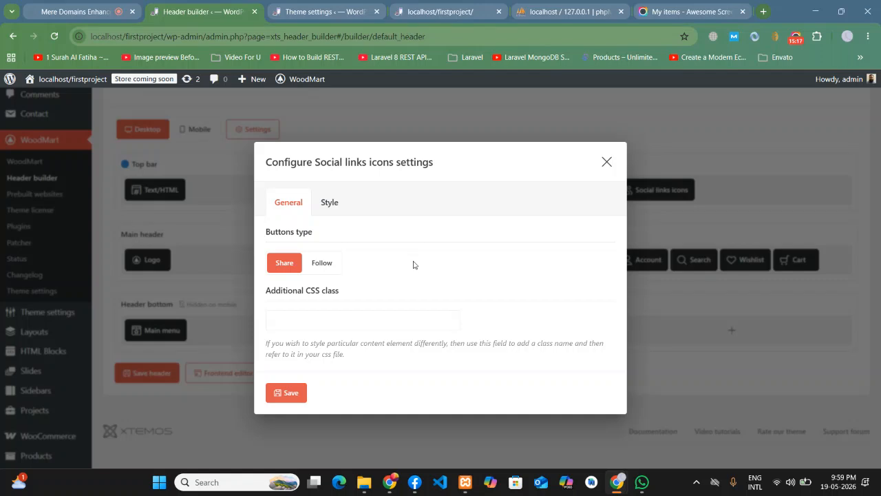
click(314, 268)
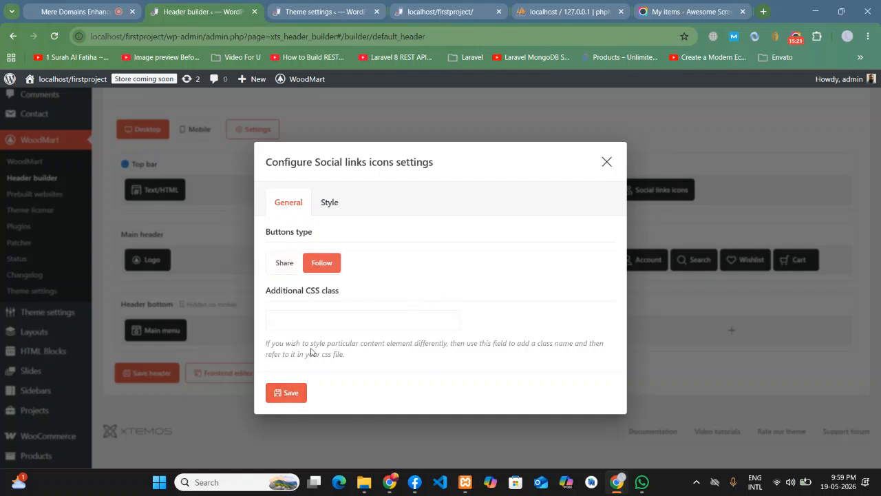
click(289, 394)
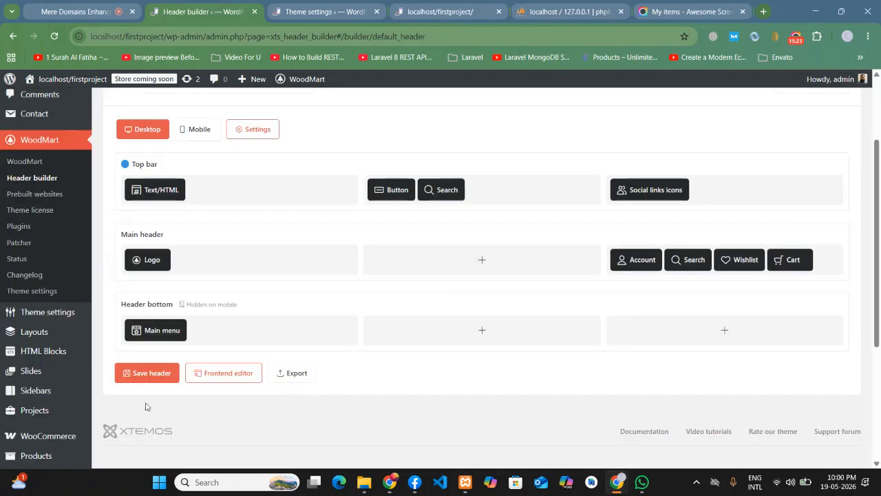
click(137, 380)
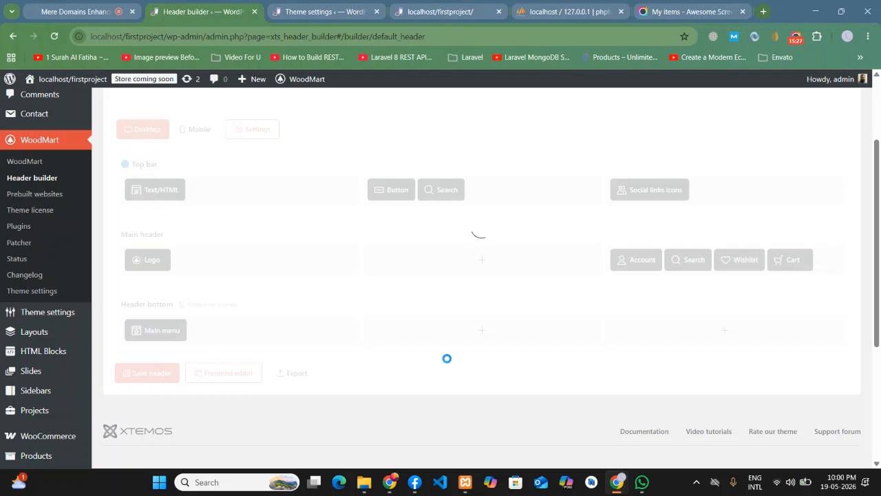
click(298, 5)
click(447, 7)
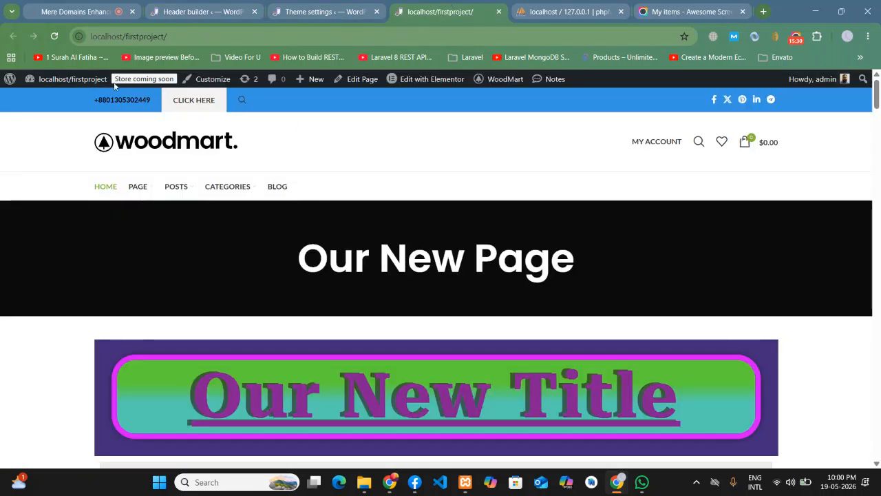
- Reload the front page to see Facebook, X, Instagram, YouTube, Pinterest and Github icons, then return to Header builder
click(55, 36)
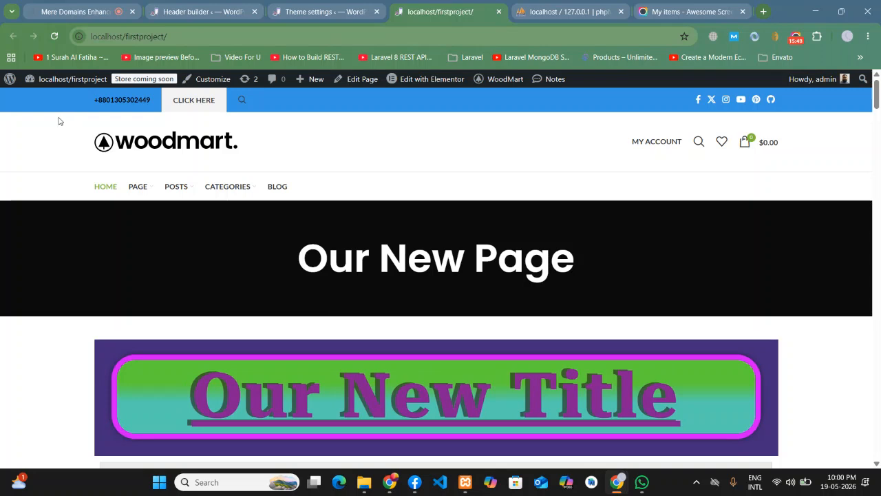
click(228, 5)
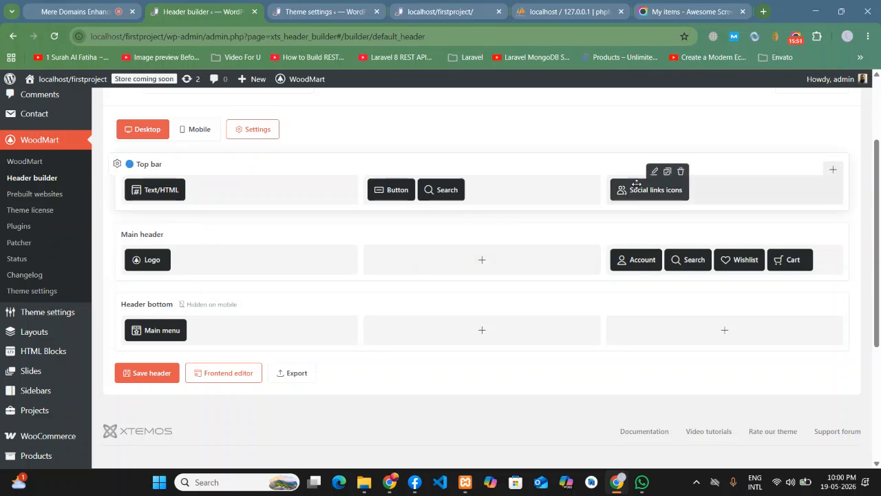
- Change the Social links icons button type to Share, then return to the social profile links
click(651, 171)
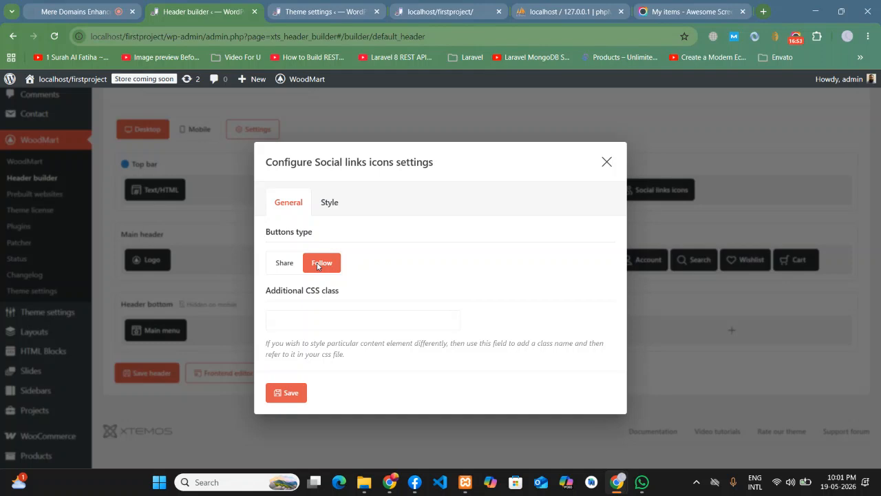
click(285, 268)
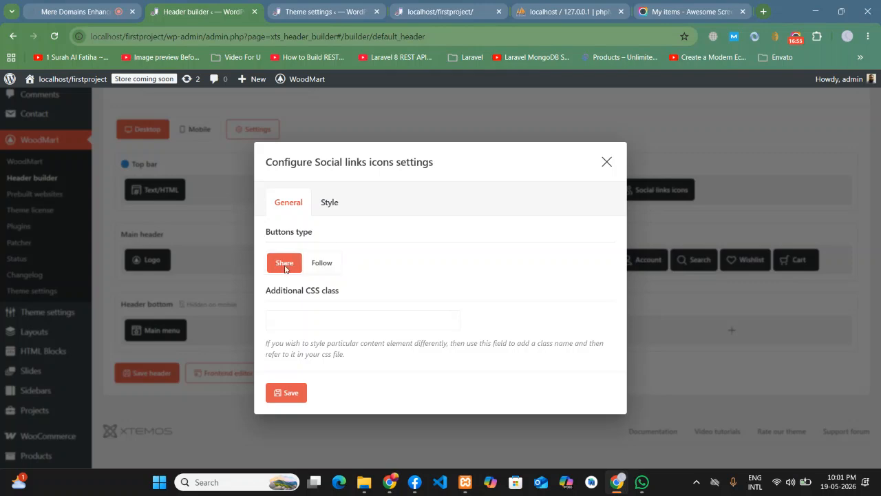
click(327, 5)
scroll(543, 282, up, 2)
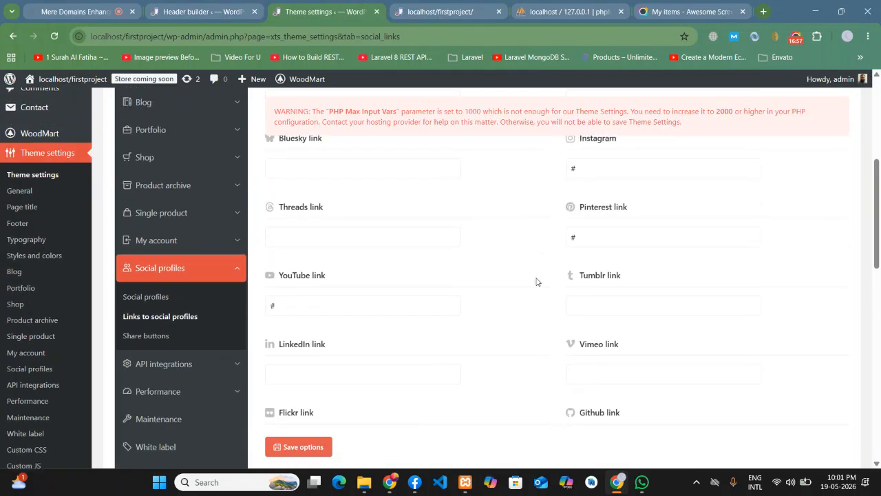
scroll(337, 232, up, 1)
scroll(594, 182, up, 1)
double_click(582, 215)
double_click(269, 217)
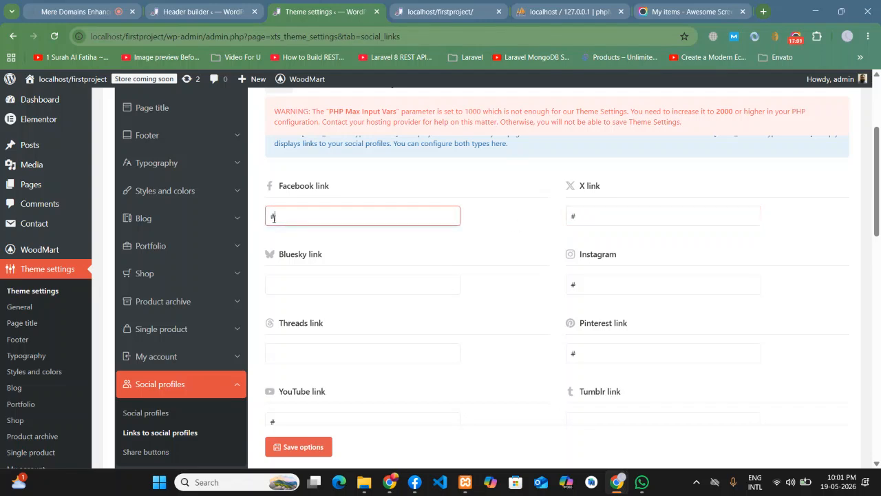
double_click(602, 284)
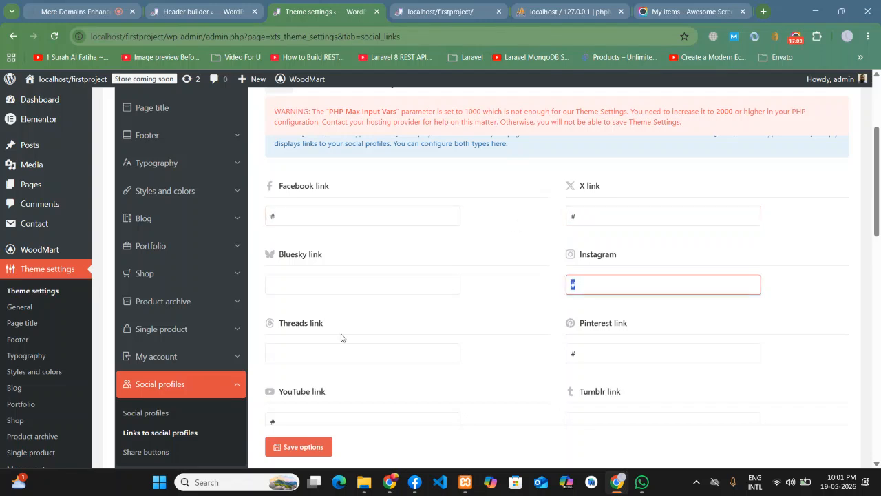
scroll(524, 350, down, 1)
double_click(593, 289)
double_click(271, 361)
click(403, 331)
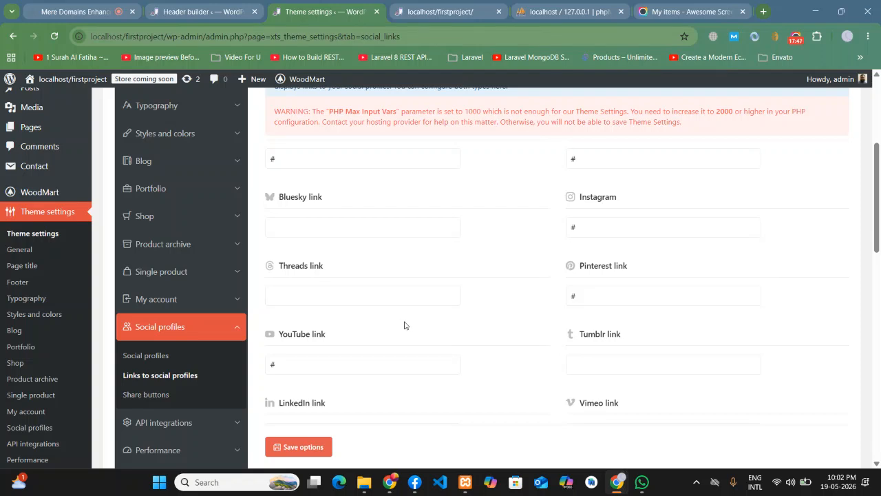
- Set the Social links icons element back to Follow buttons and apply it
click(236, 4)
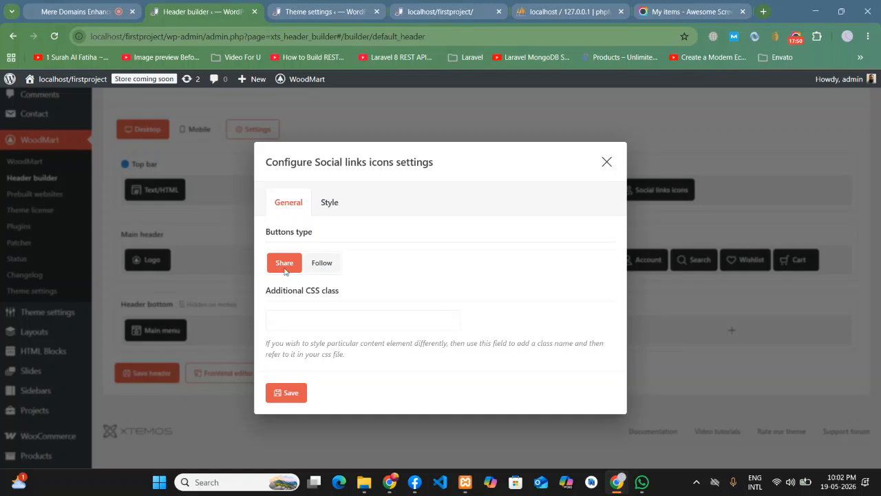
click(59, 5)
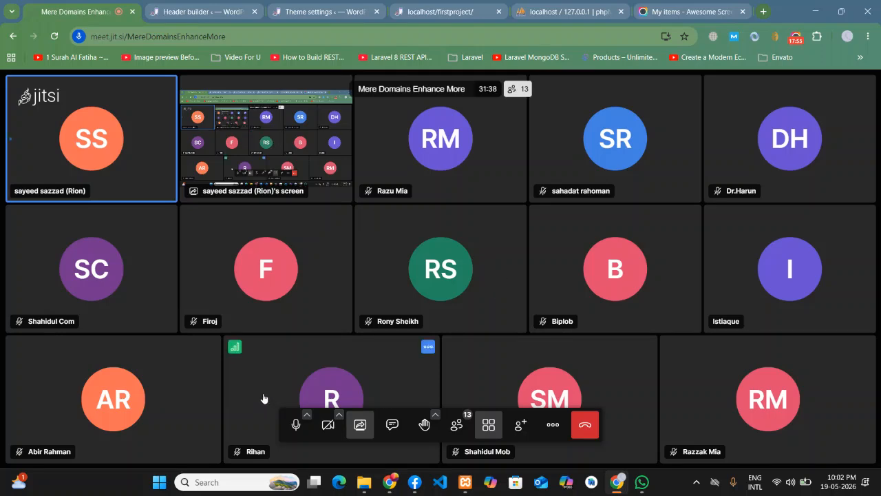
click(225, 5)
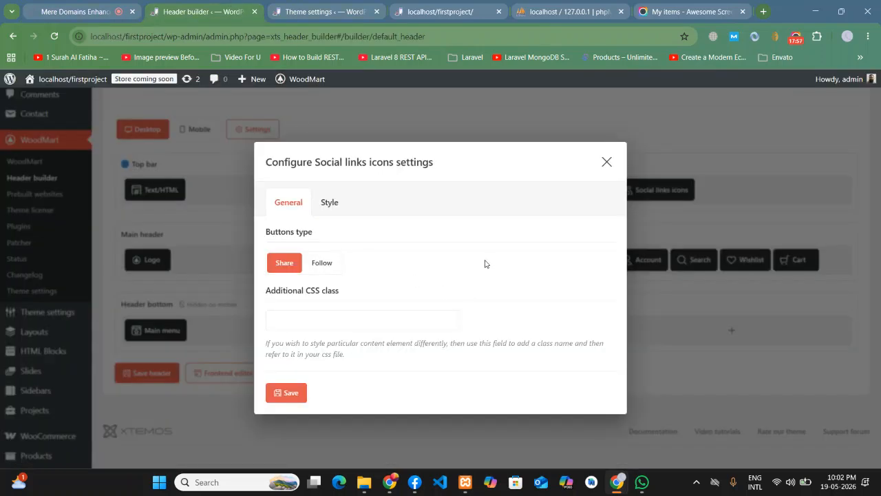
click(325, 268)
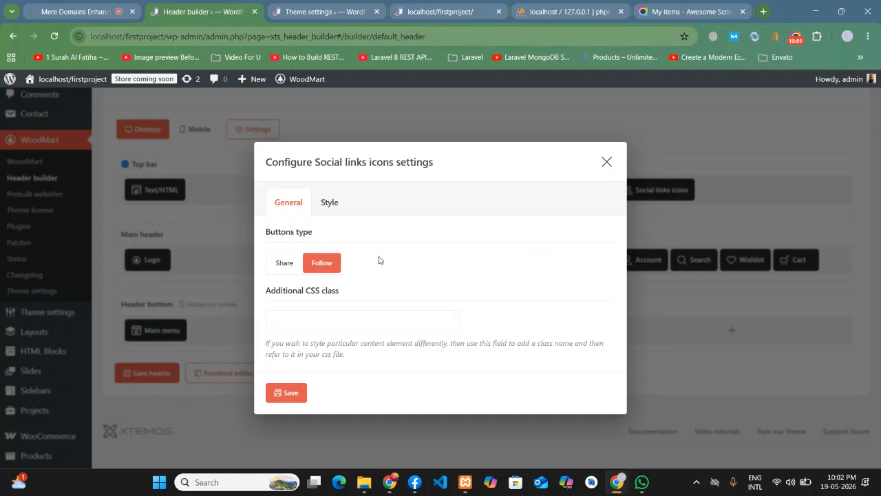
click(294, 394)
- Pass through Theme settings to the live front page to check the header icons
scroll(473, 222, down, 2)
scroll(585, 301, up, 5)
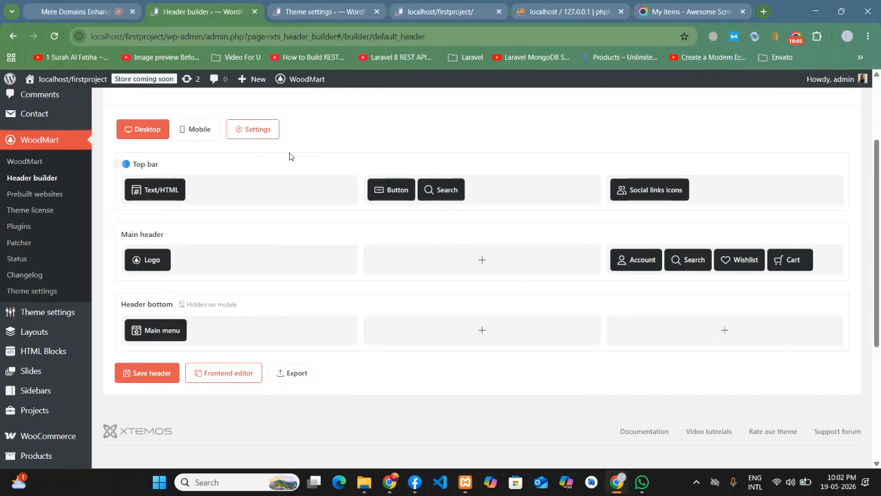
click(318, 12)
scroll(547, 225, up, 3)
click(441, 11)
mouse_move(215, 195)
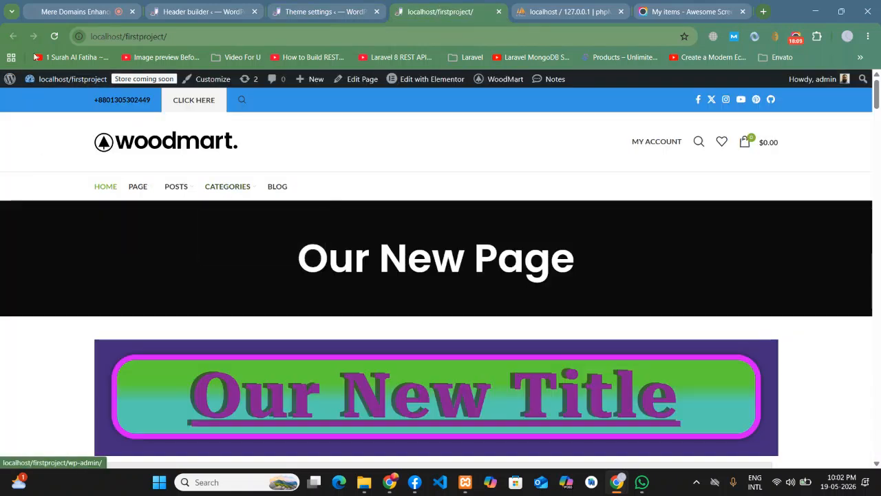
click(53, 35)
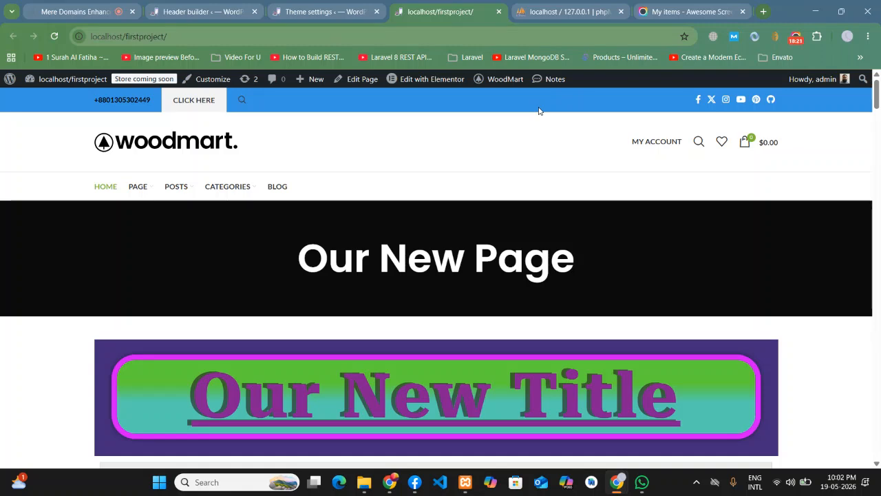
scroll(442, 147, down, 2)
scroll(443, 147, up, 2)
scroll(360, 250, down, 4)
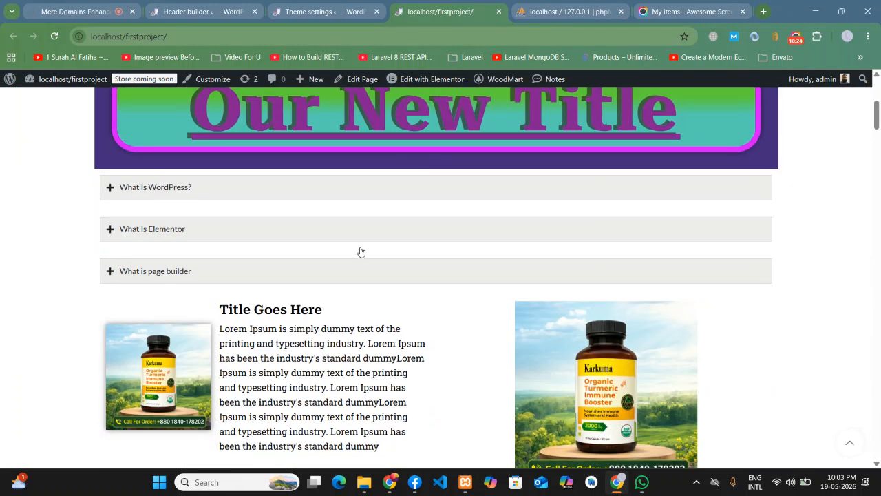
click(179, 186)
click(150, 268)
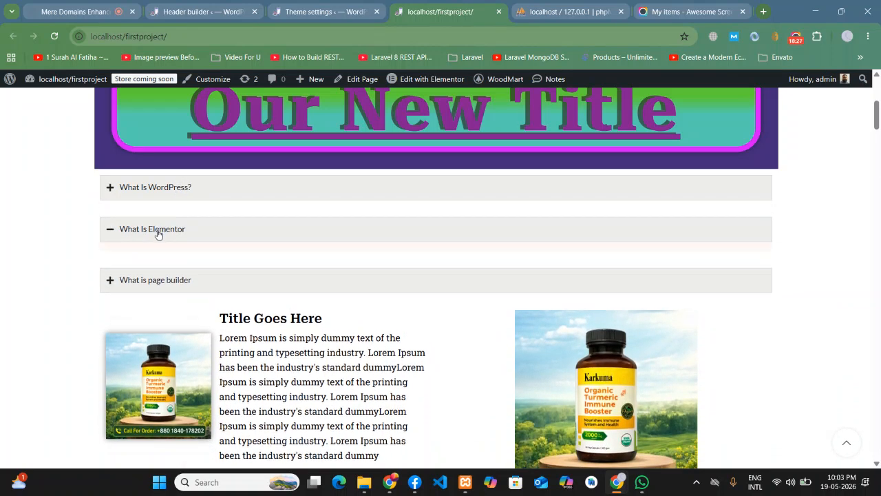
click(147, 236)
click(144, 271)
key(ctrl+Tab)
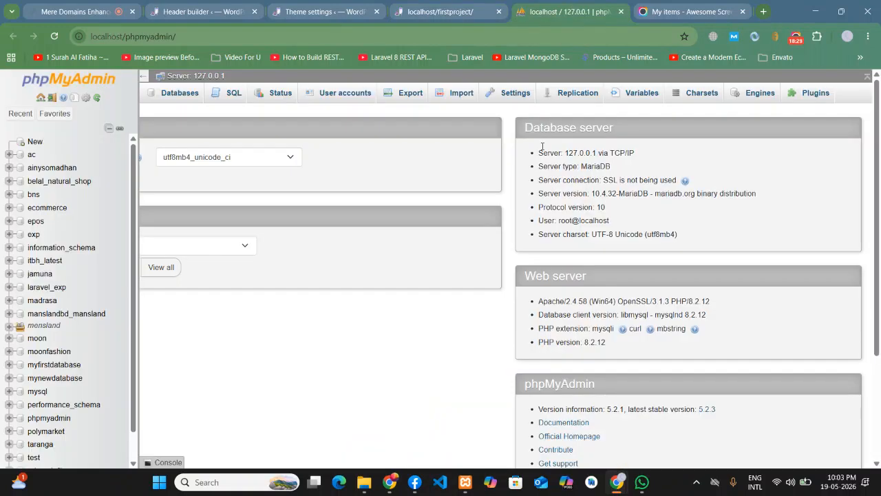
key(ctrl+shift+Tab)
scroll(637, 238, up, 5)
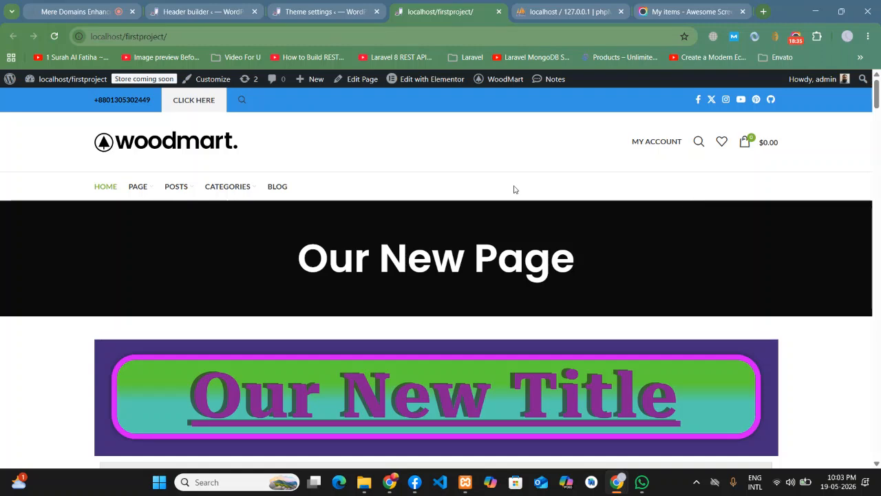
- Review the social profile links in Theme settings, glancing at the Header builder in between
scroll(399, 382, down, 2)
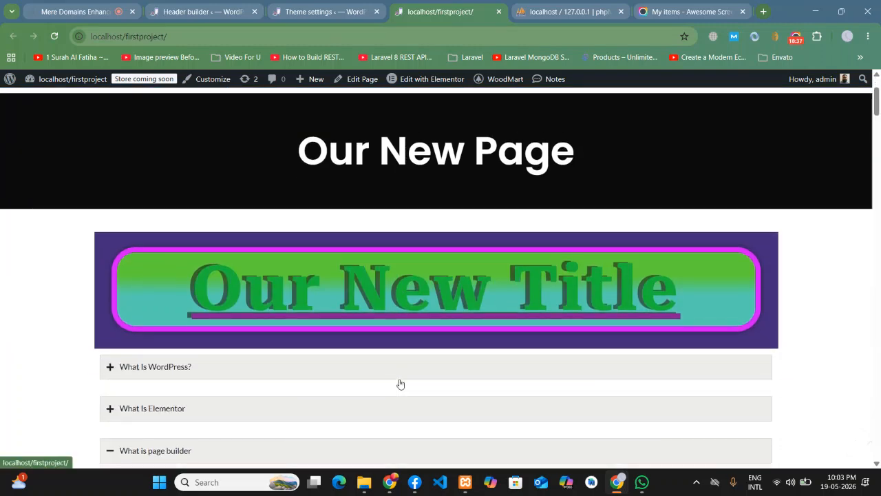
click(322, 4)
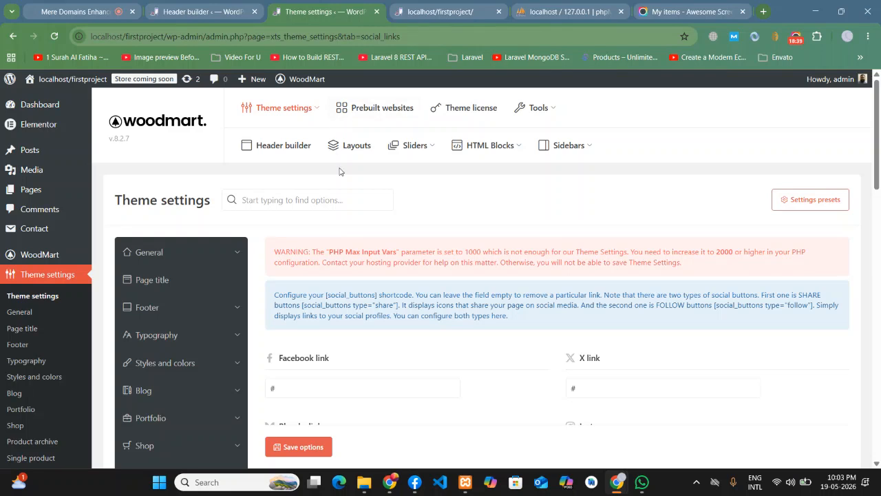
scroll(341, 171, down, 2)
scroll(365, 270, down, 2)
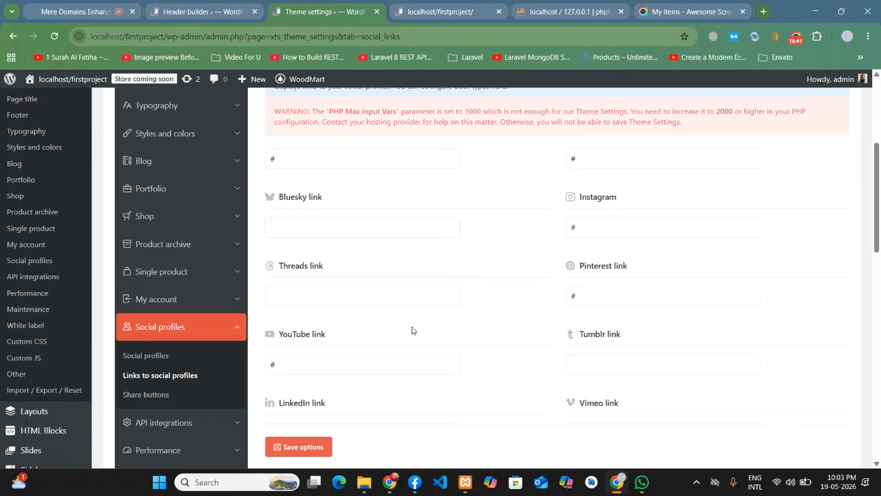
scroll(412, 331, up, 5)
click(200, 12)
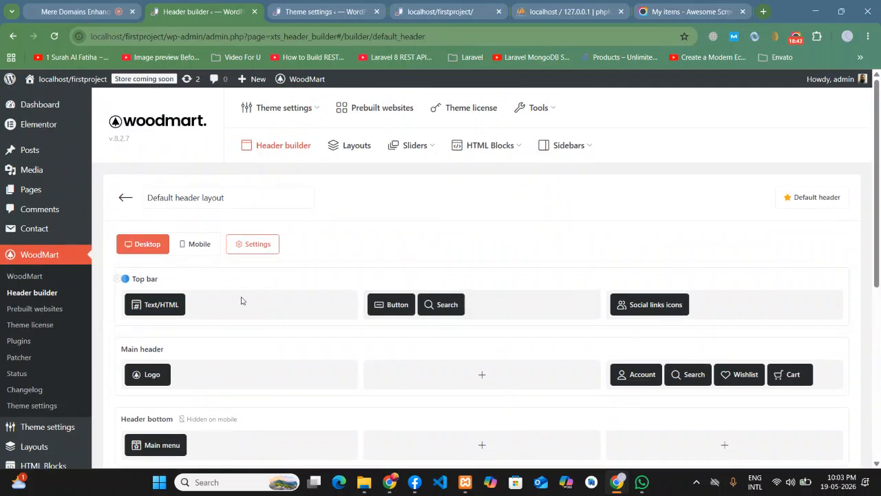
scroll(551, 327, down, 1)
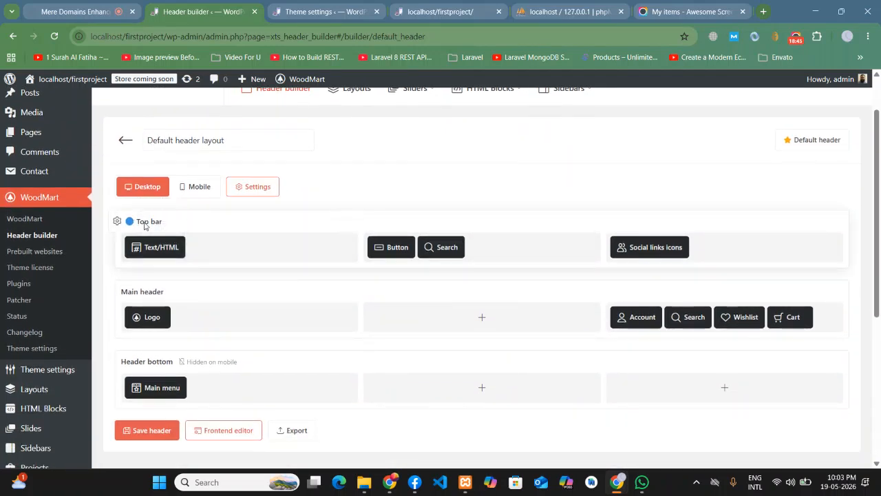
scroll(312, 265, down, 1)
scroll(309, 265, down, 1)
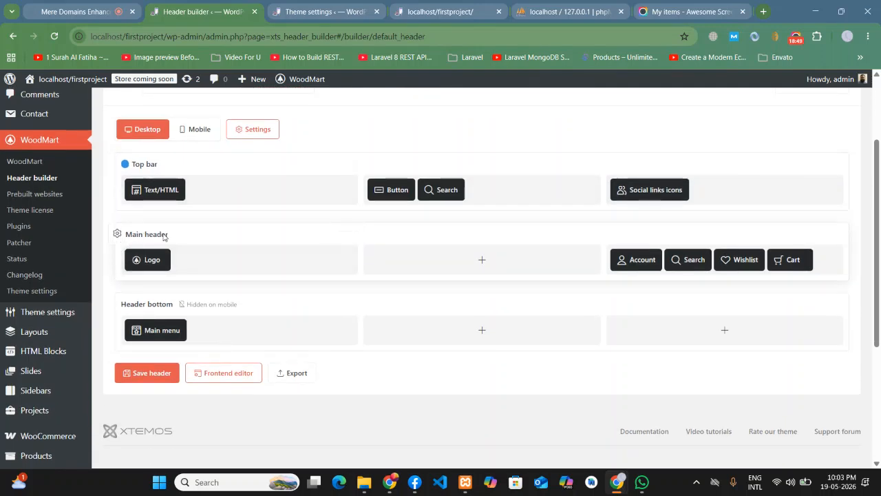
click(323, 12)
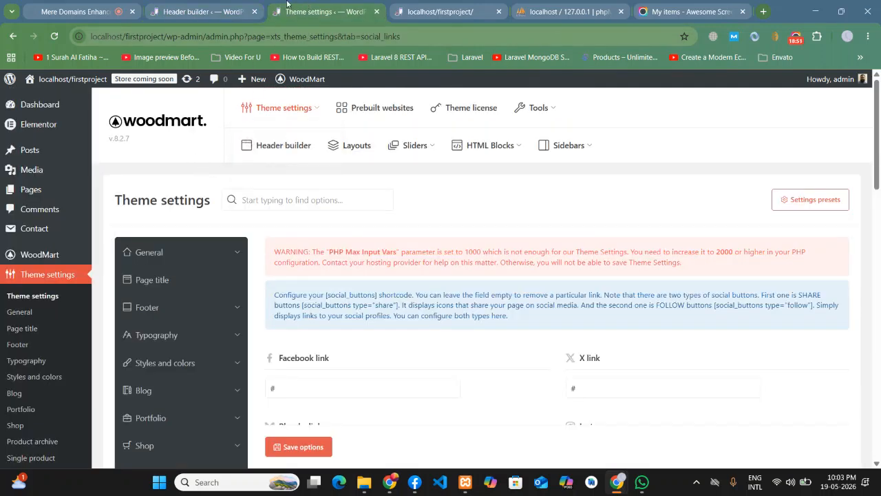
- Bring up the front page tab and drag it ahead of the Theme settings tab
click(451, 4)
drag(451, 4, 306, 38)
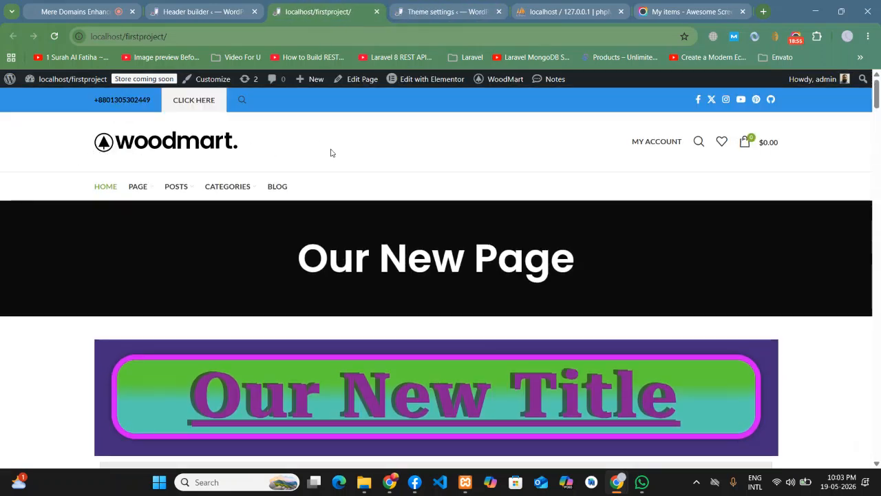
mouse_move(665, 143)
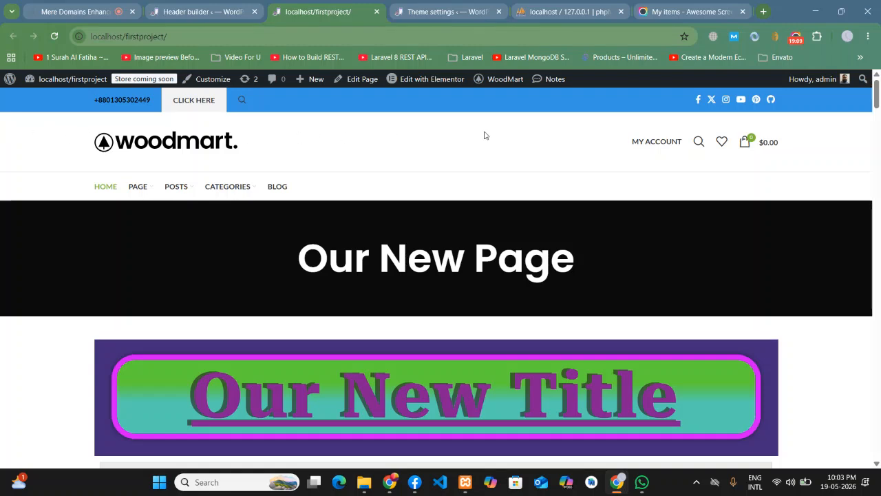
- Replace the Main header's Logo element with a freshly added Logo element
click(207, 5)
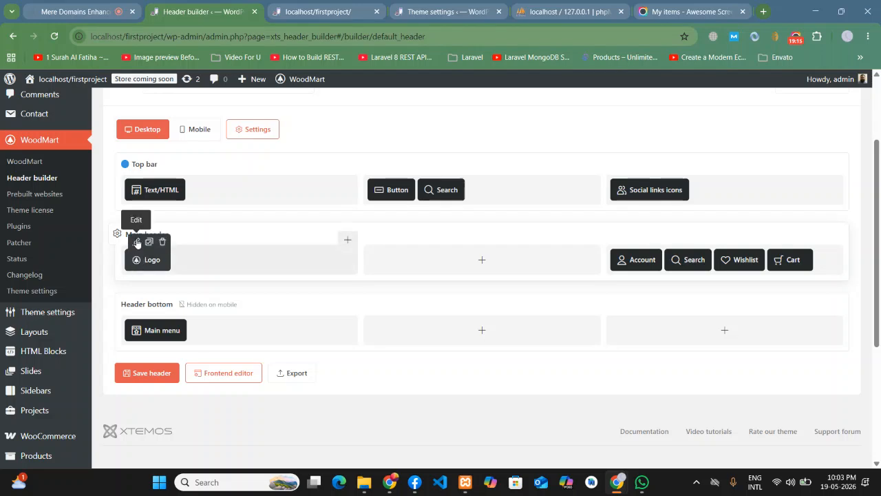
click(163, 245)
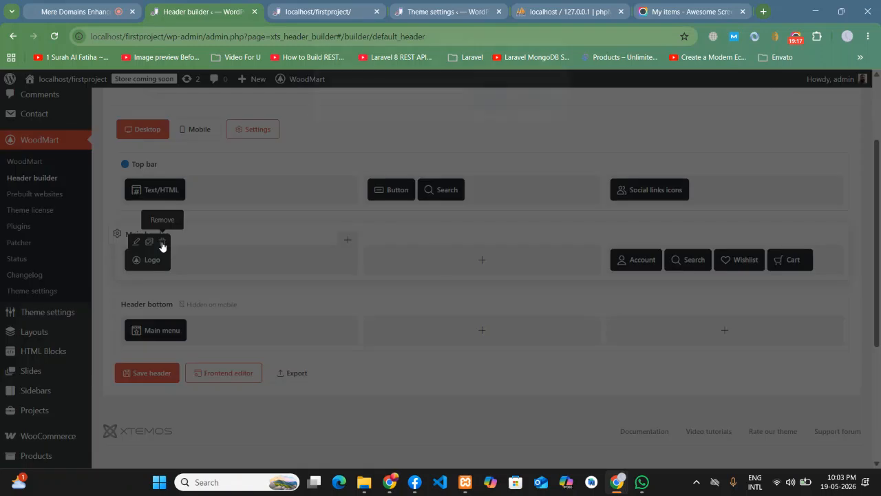
click(488, 107)
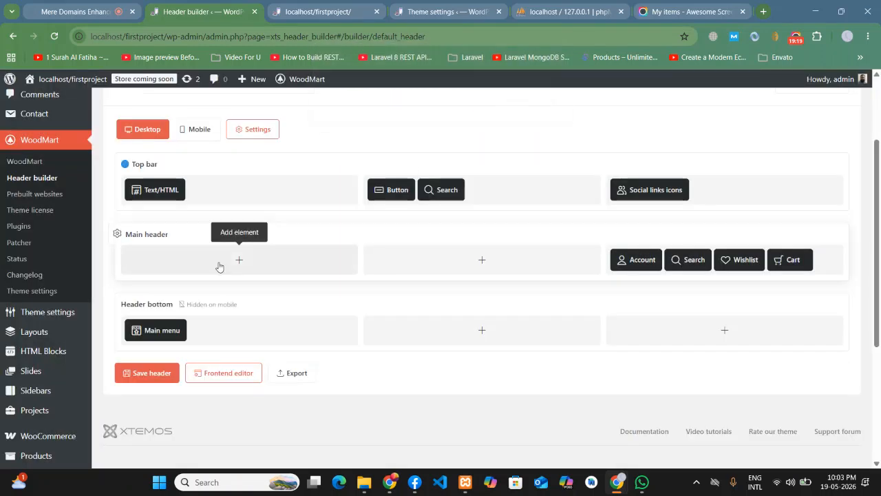
click(238, 261)
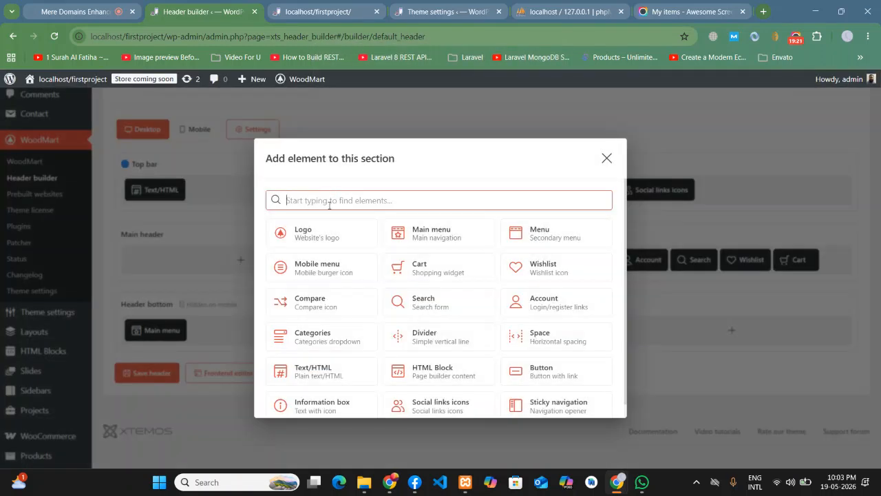
text(logo)
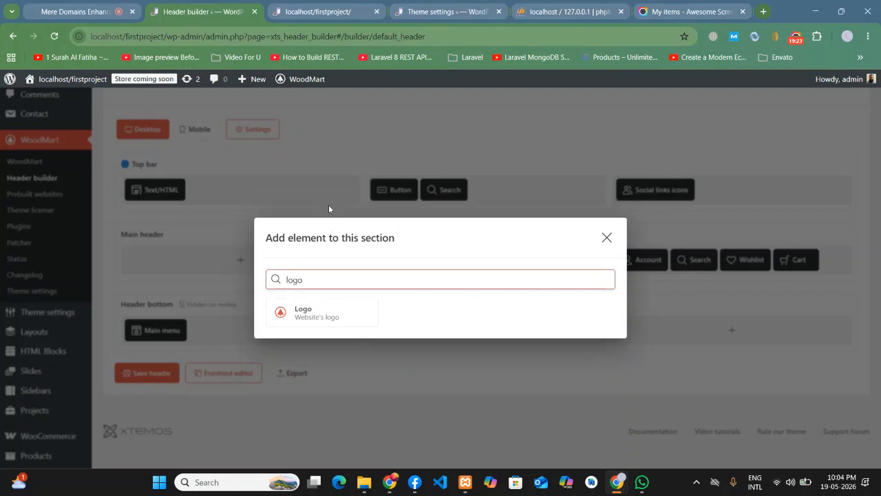
click(315, 315)
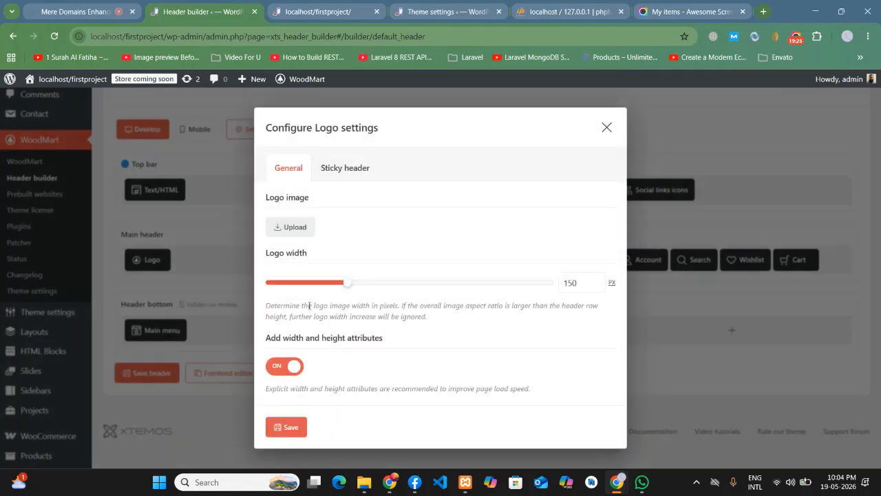
click(606, 128)
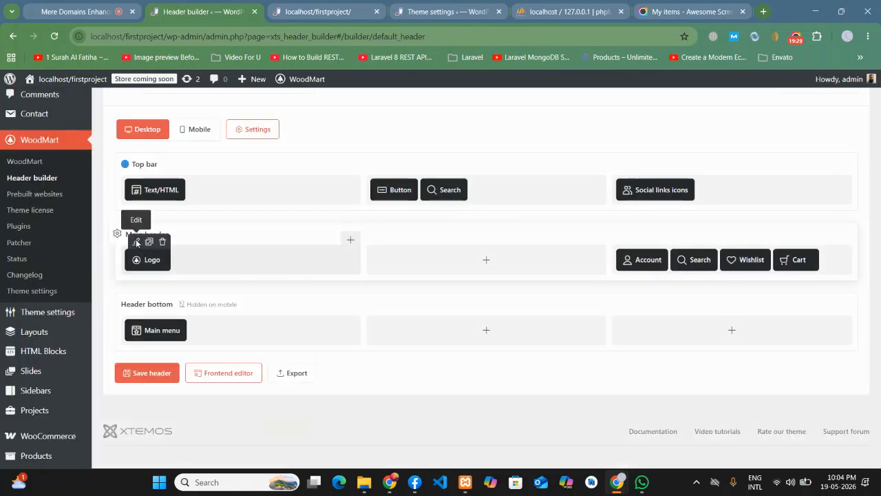
click(136, 240)
- Choose the Tech Solution US image from the Media Library as the logo and save the header
click(301, 231)
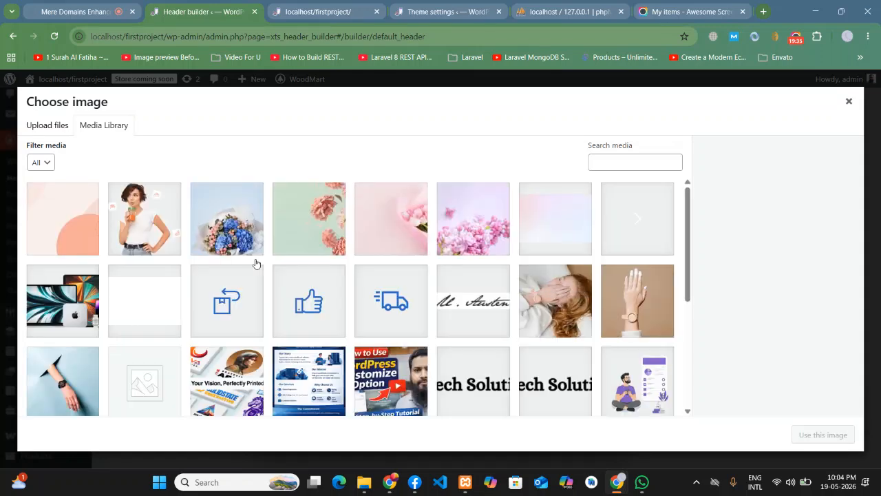
scroll(77, 273, down, 2)
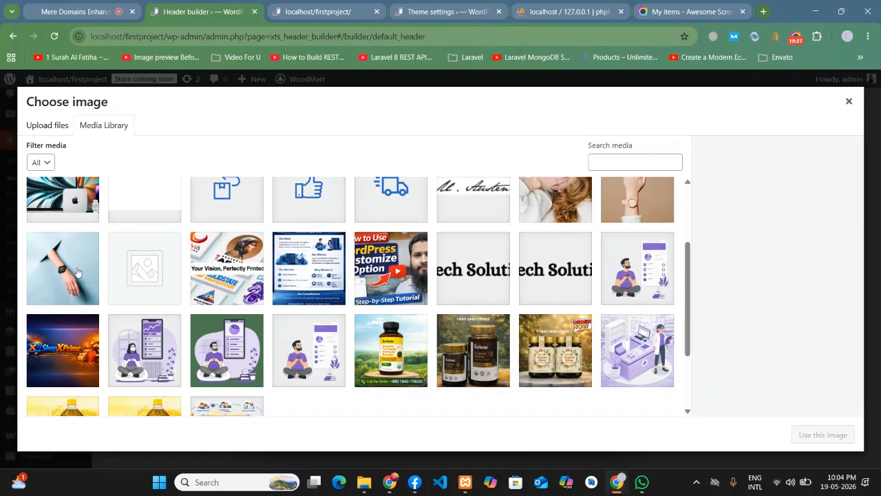
scroll(335, 295, down, 2)
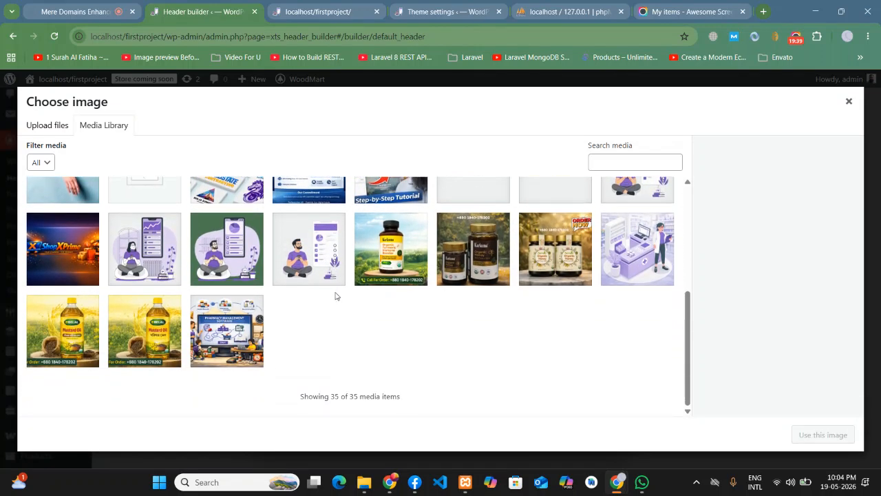
scroll(345, 358, up, 4)
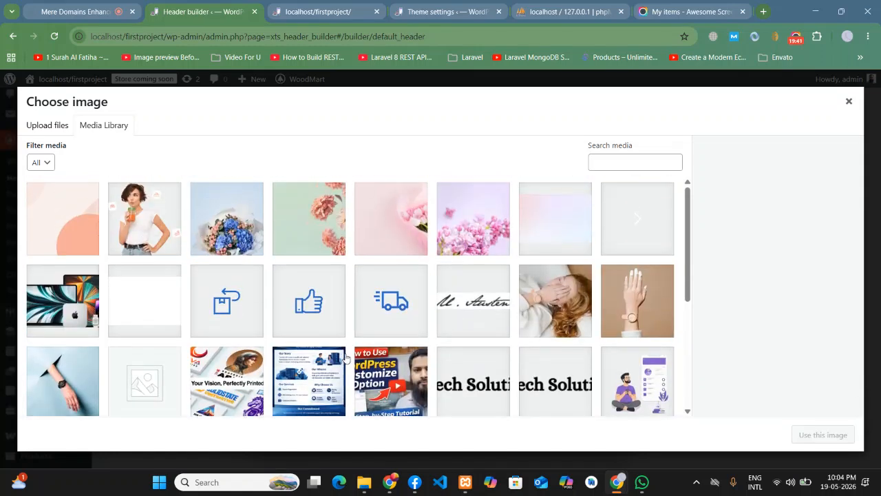
scroll(314, 329, down, 4)
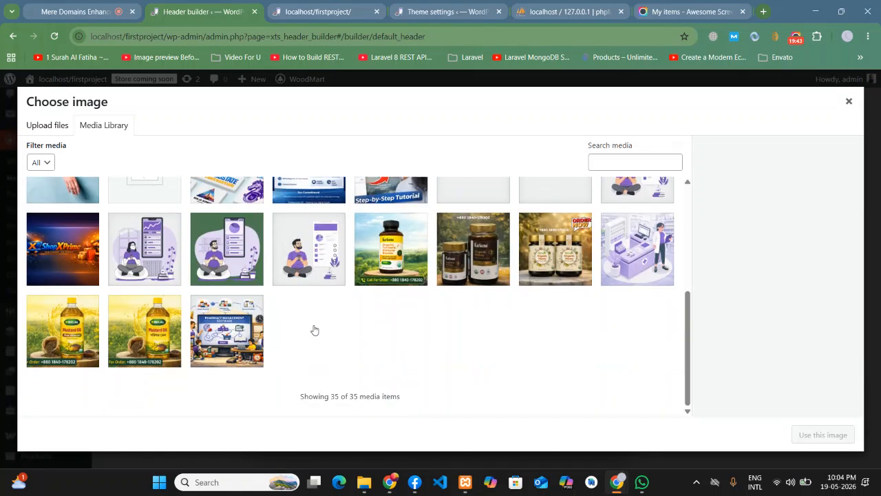
scroll(462, 349, up, 4)
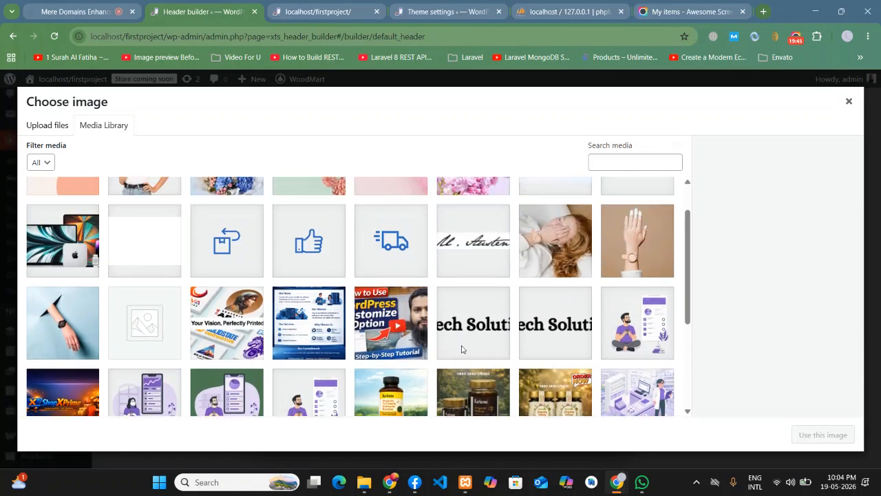
scroll(509, 365, down, 1)
click(470, 321)
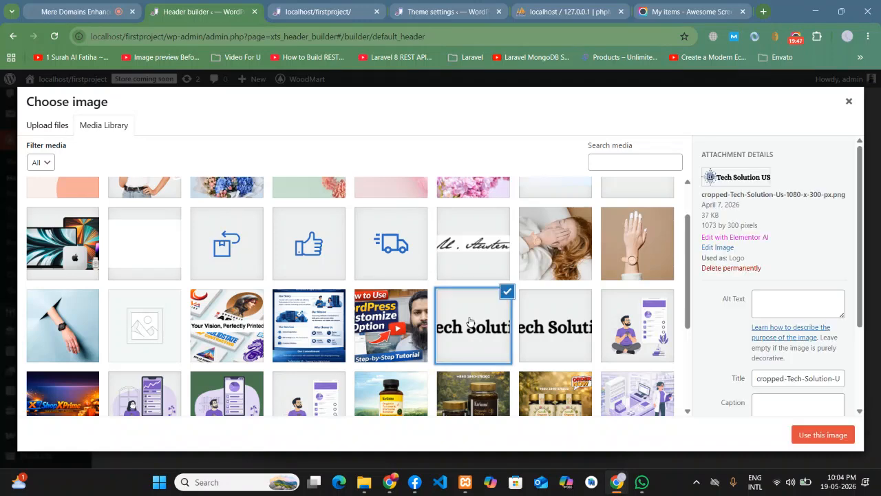
click(559, 337)
click(480, 342)
click(815, 435)
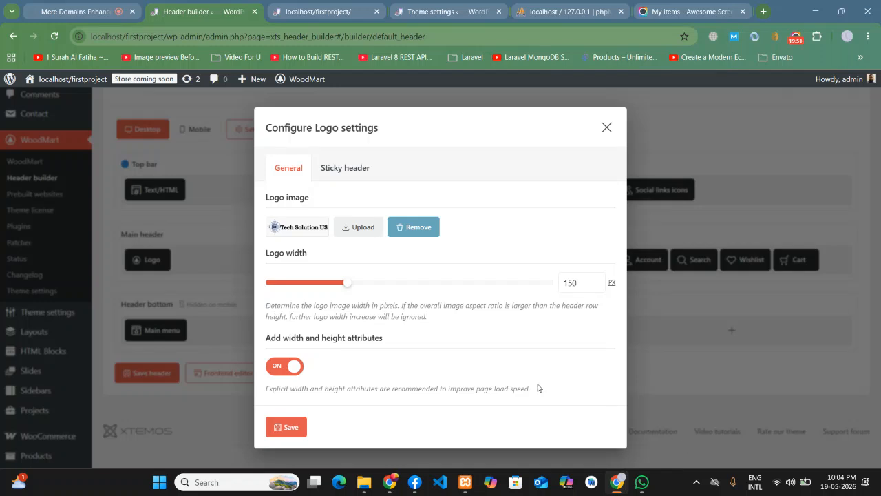
click(286, 428)
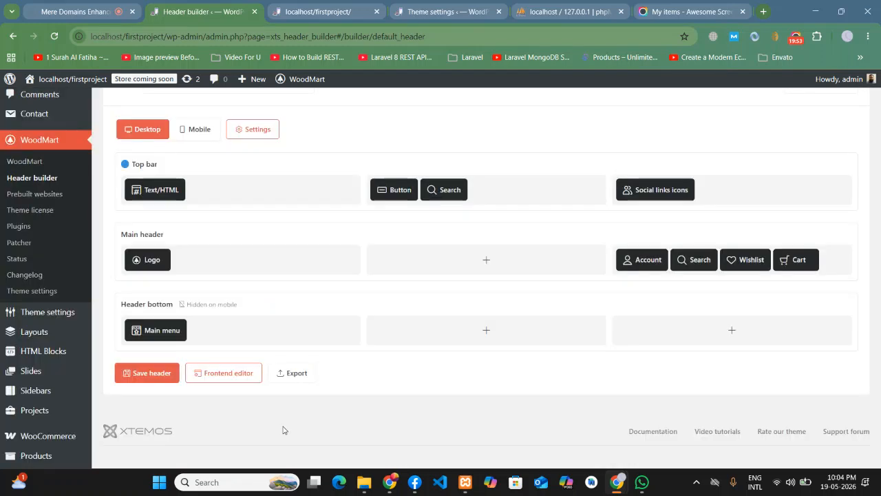
click(131, 373)
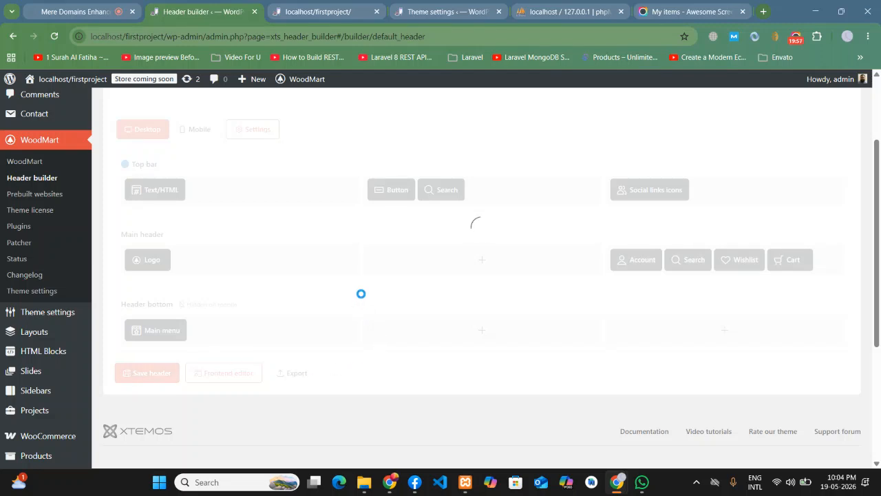
- Reload the front page to view the new logo, then return to Header builder
click(333, 8)
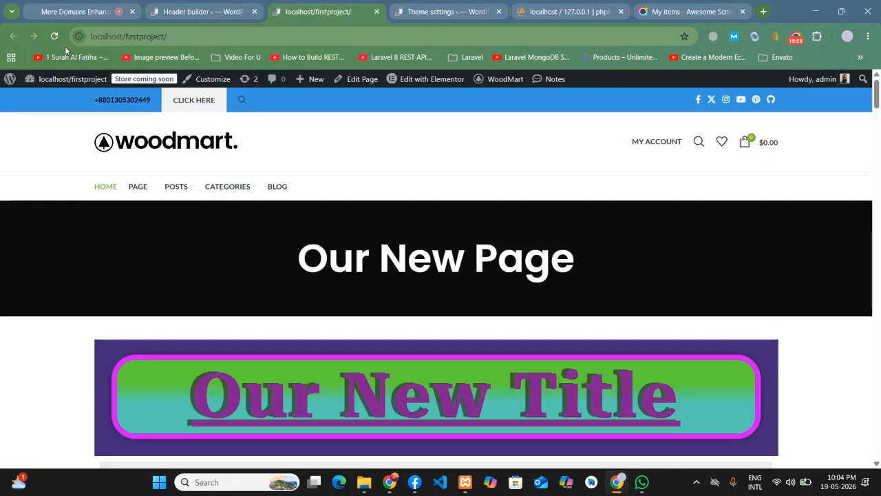
click(47, 37)
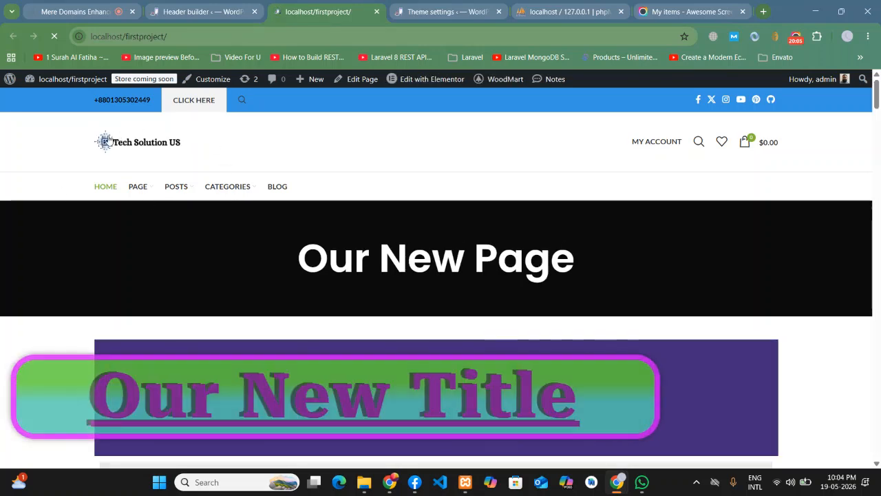
click(206, 11)
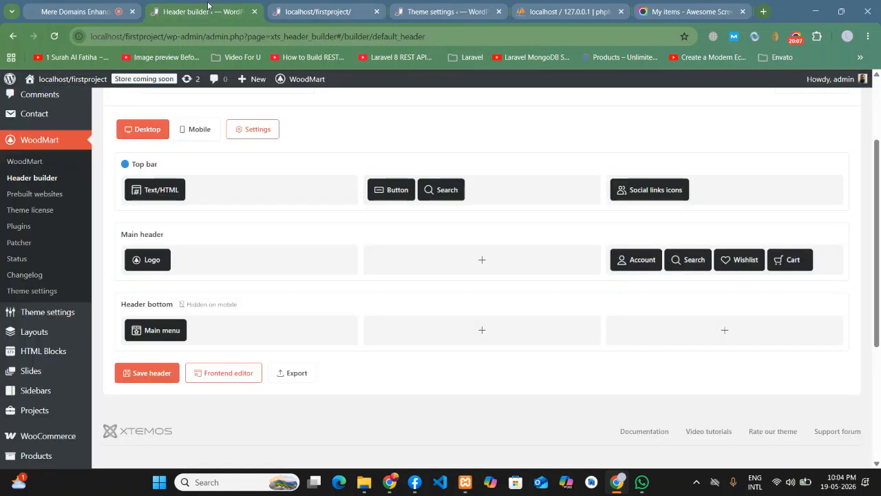
- Widen the logo from 150 to 295 px and save the header
click(133, 242)
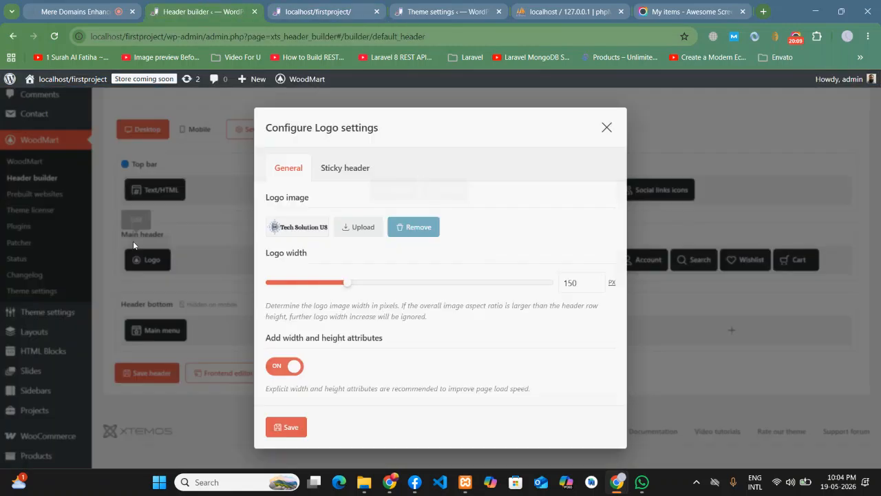
drag(346, 283, 427, 283)
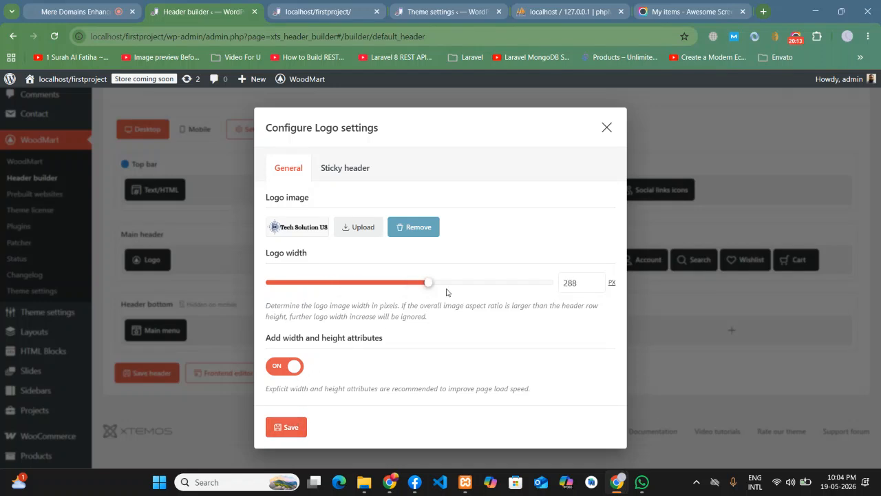
drag(425, 287, 434, 287)
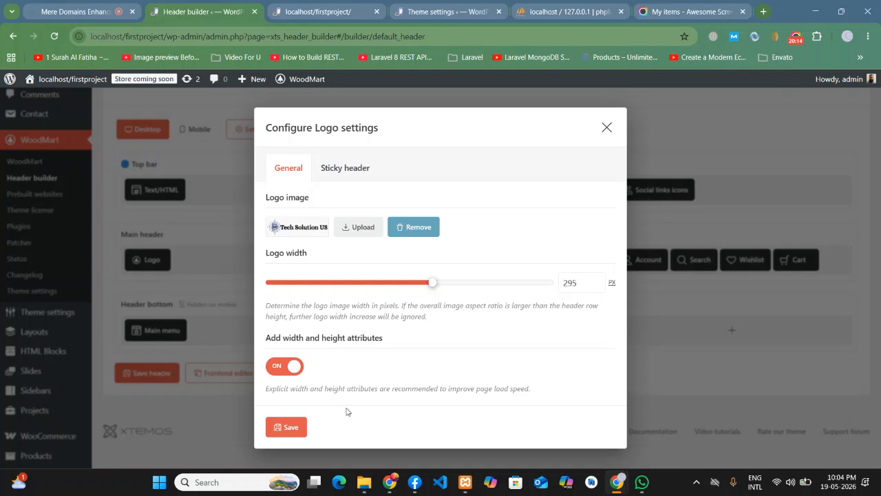
click(287, 427)
click(148, 372)
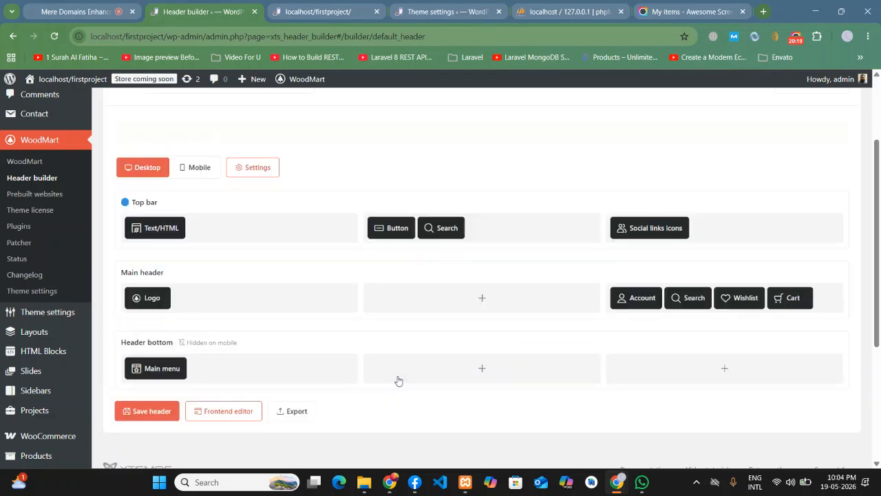
click(314, 6)
click(54, 36)
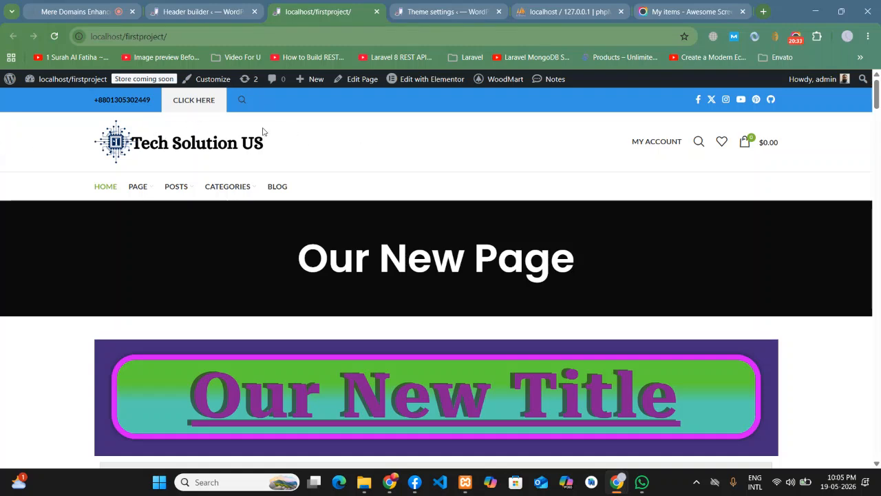
scroll(186, 155, down, 6)
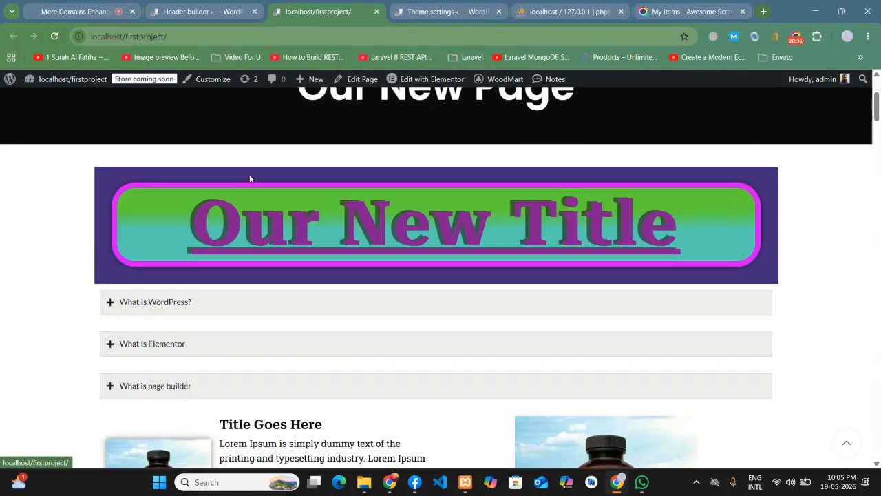
scroll(483, 211, up, 6)
scroll(486, 211, down, 1)
scroll(689, 241, down, 5)
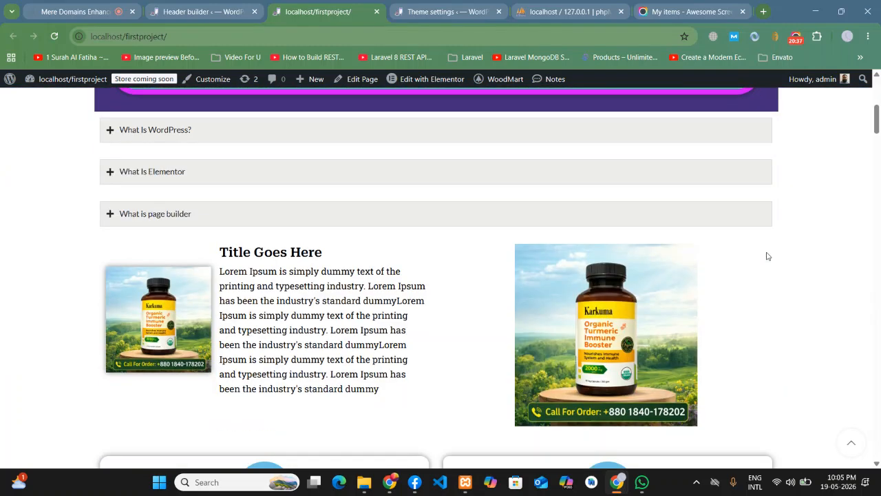
scroll(766, 250, up, 5)
click(210, 5)
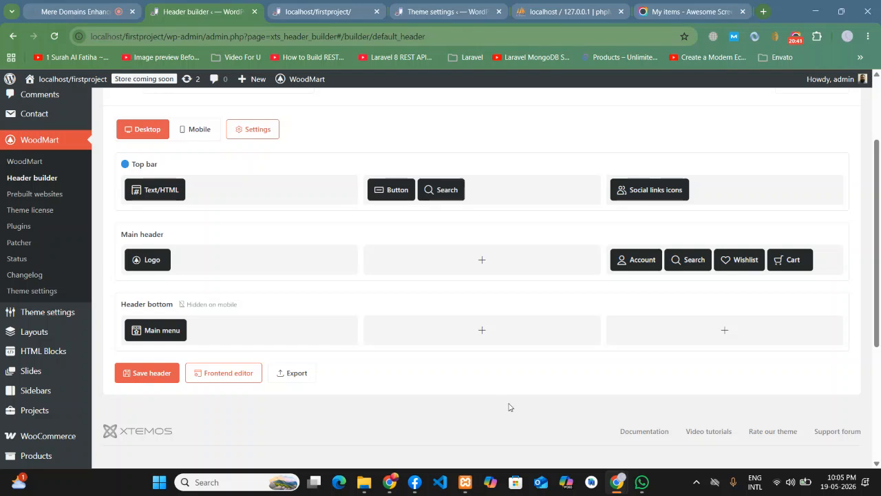
- Review the header's Sticky header options in the overall header settings and save them
scroll(506, 407, up, 2)
scroll(506, 407, down, 1)
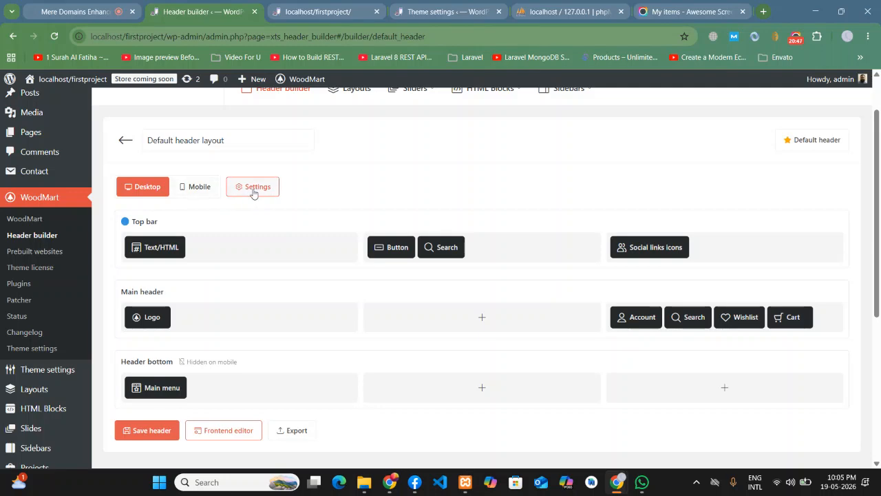
click(254, 191)
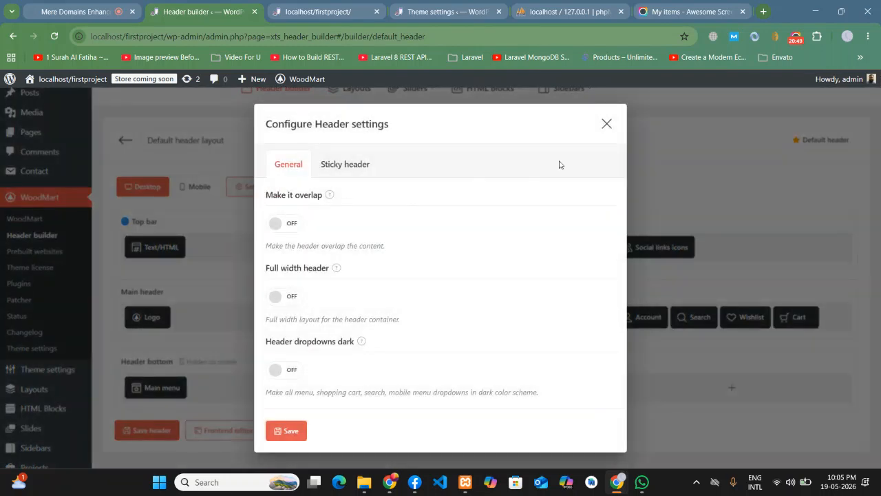
click(607, 125)
click(249, 188)
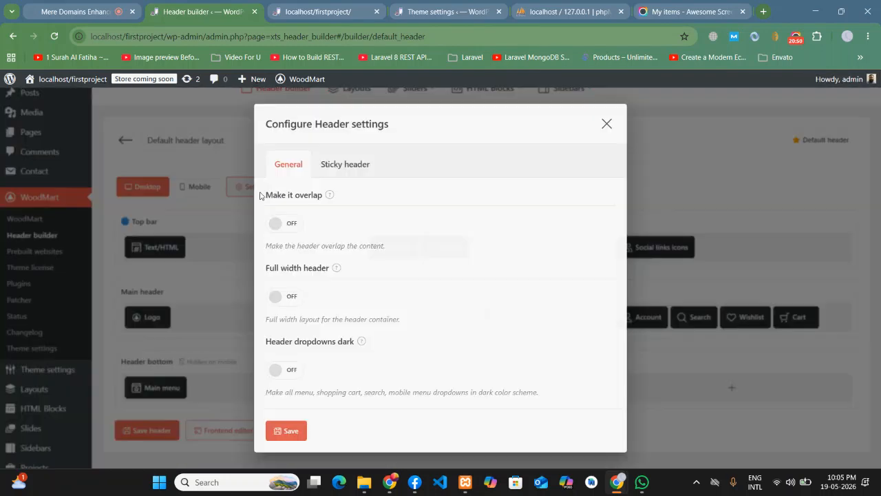
click(349, 165)
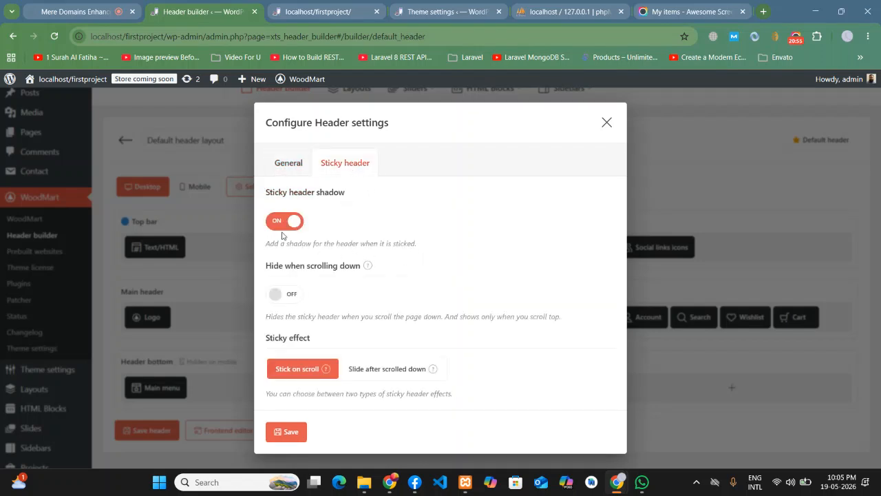
click(295, 434)
- Reload the Tech Solution US front page and scroll up and down to test the header
scroll(169, 208, up, 2)
key(ctrl+Tab)
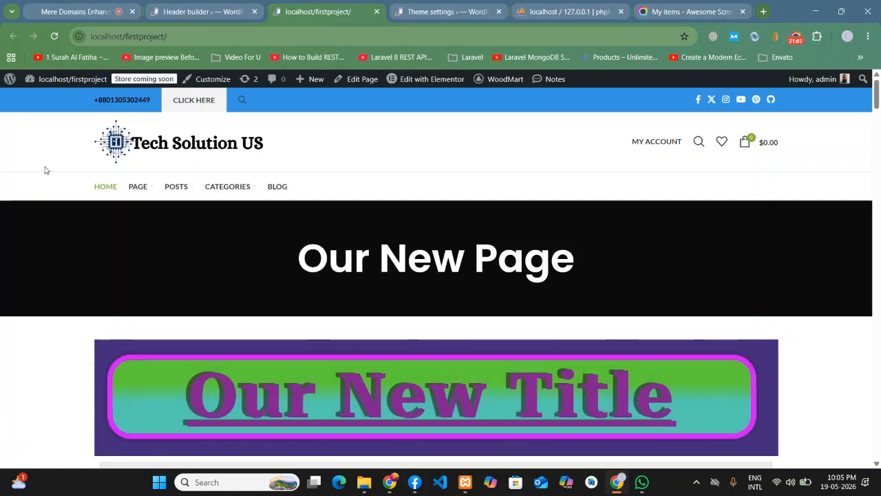
scroll(45, 167, down, 2)
scroll(44, 166, down, 5)
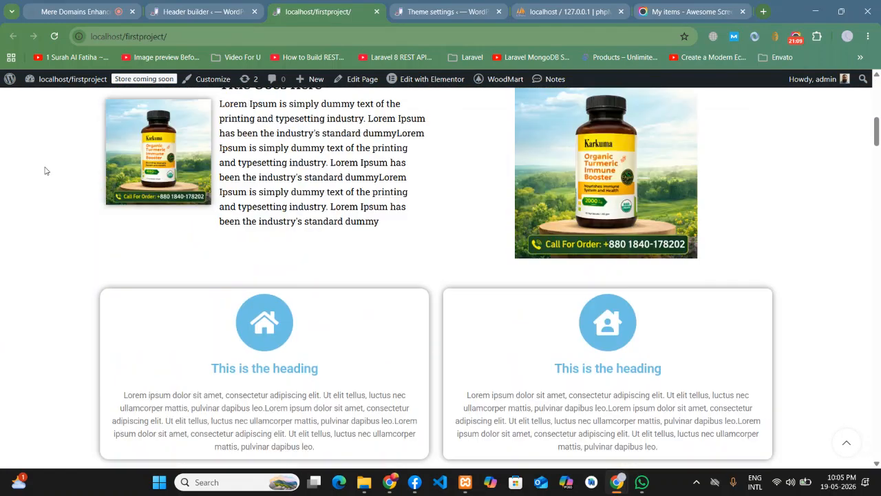
scroll(44, 166, up, 5)
scroll(44, 165, up, 2)
scroll(44, 166, down, 1)
scroll(44, 166, up, 2)
scroll(45, 170, down, 2)
- Turn on Make it sticky for the Main header row, apply it, and save the header layout
drag(871, 121, 878, 96)
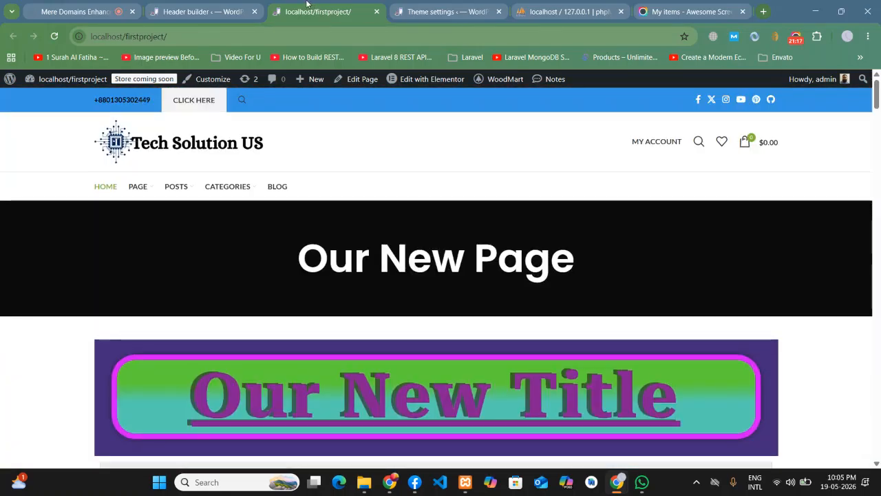
click(208, 8)
scroll(327, 232, down, 1)
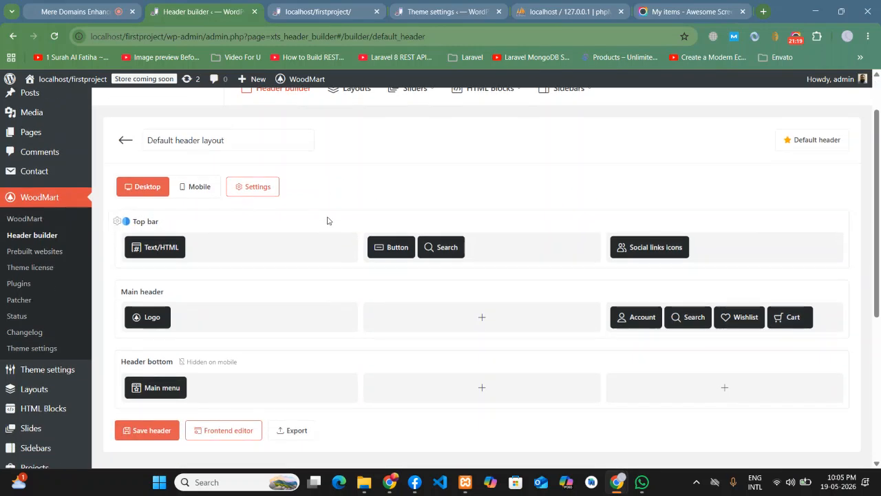
scroll(168, 322, down, 1)
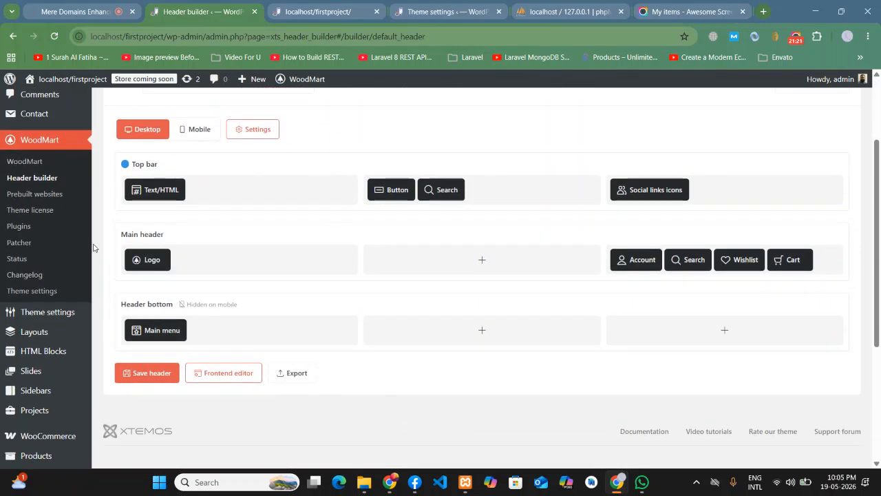
click(119, 233)
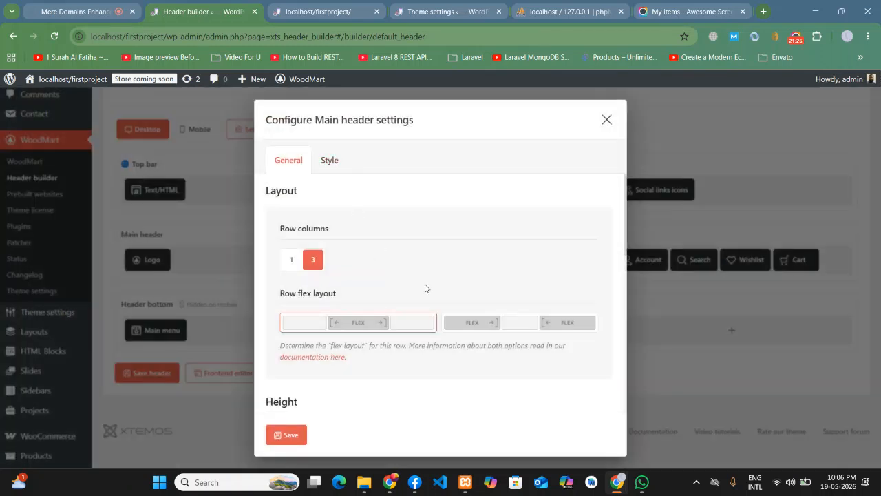
scroll(425, 288, down, 3)
scroll(448, 311, down, 3)
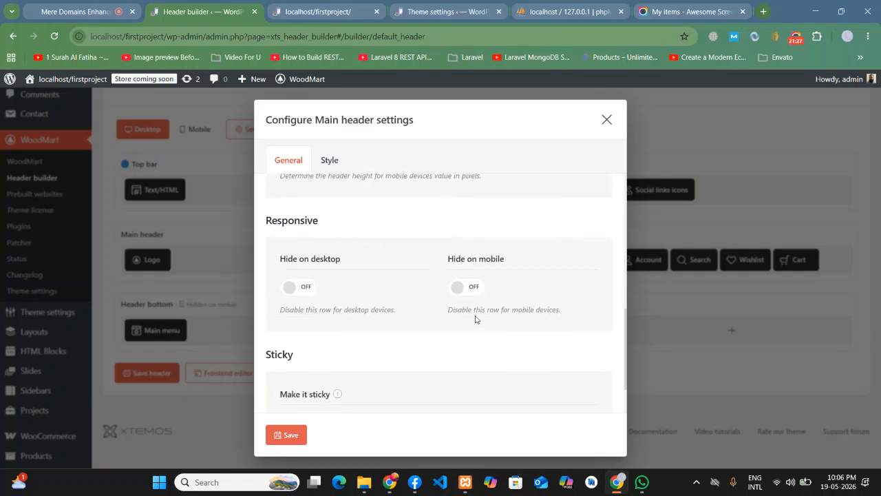
scroll(406, 321, down, 1)
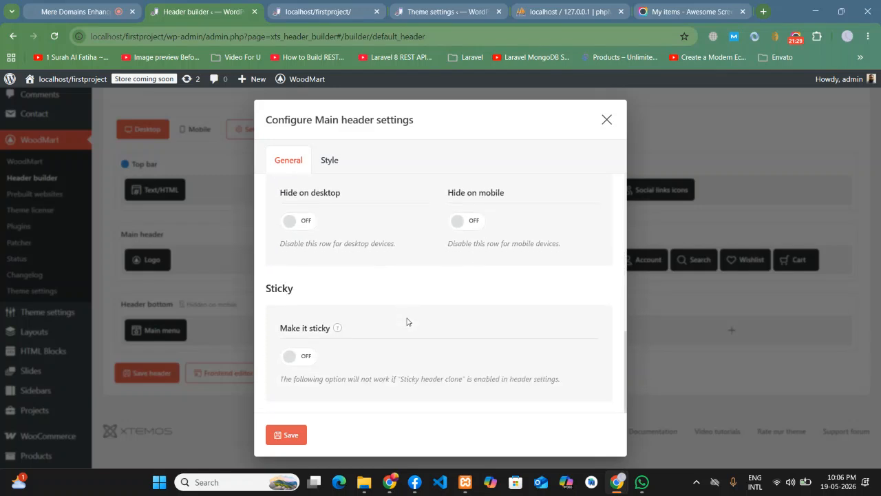
click(303, 357)
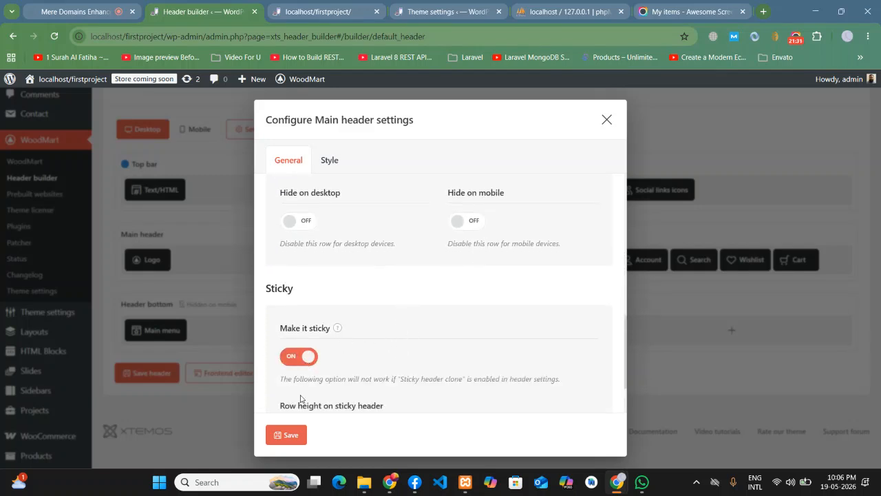
click(288, 435)
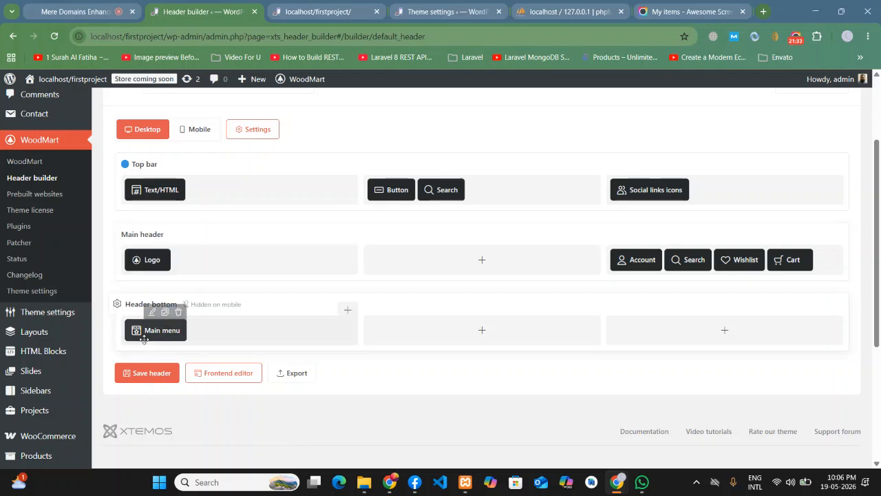
click(157, 372)
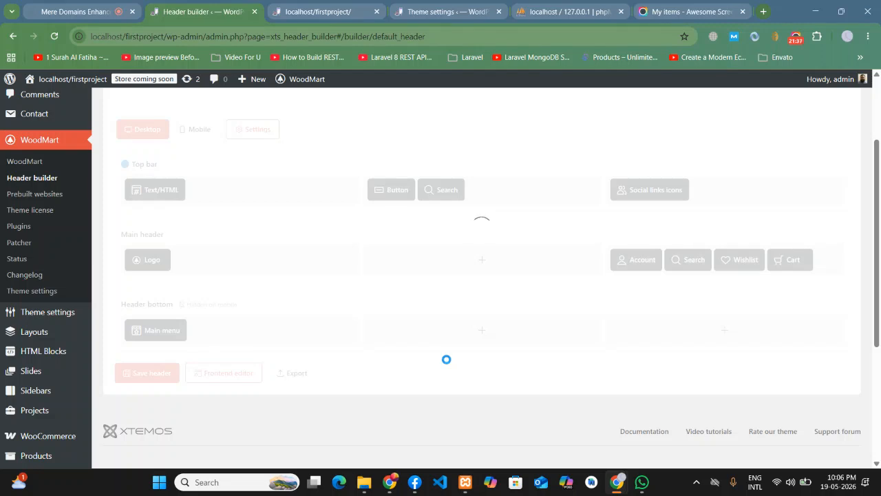
- Reload the front page and scroll up and down to confirm the logo header row stays pinned
click(317, 11)
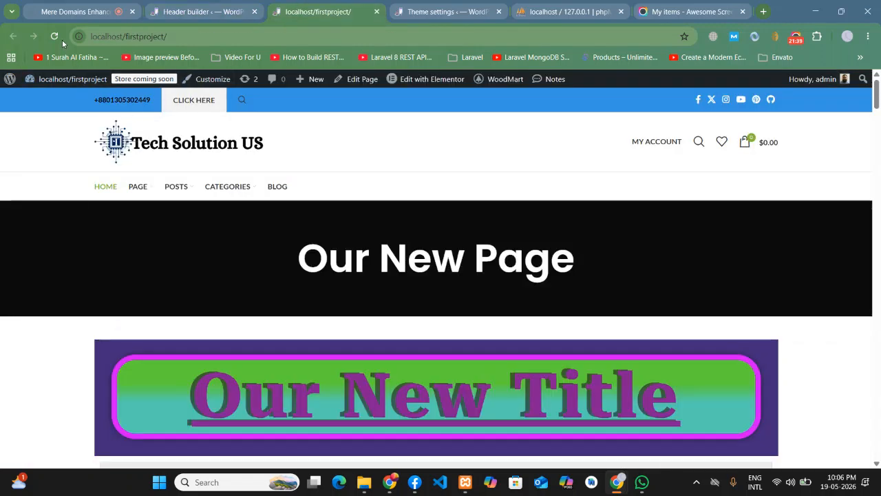
click(54, 35)
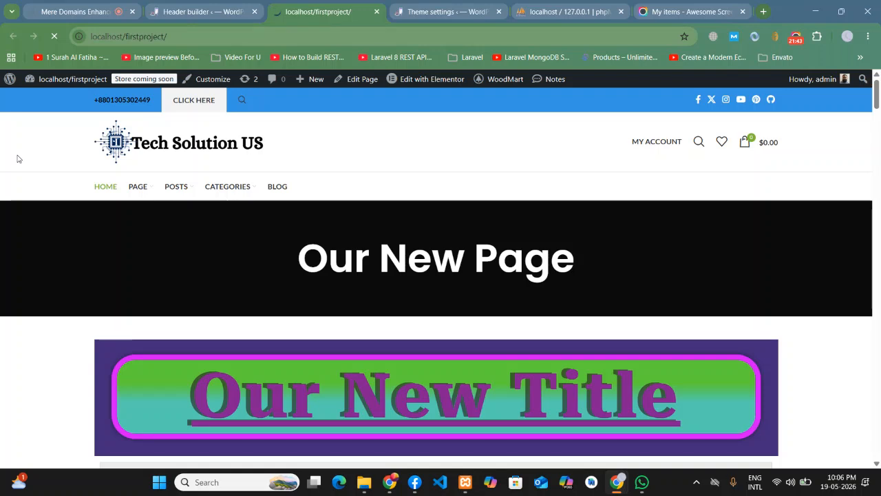
scroll(18, 159, down, 6)
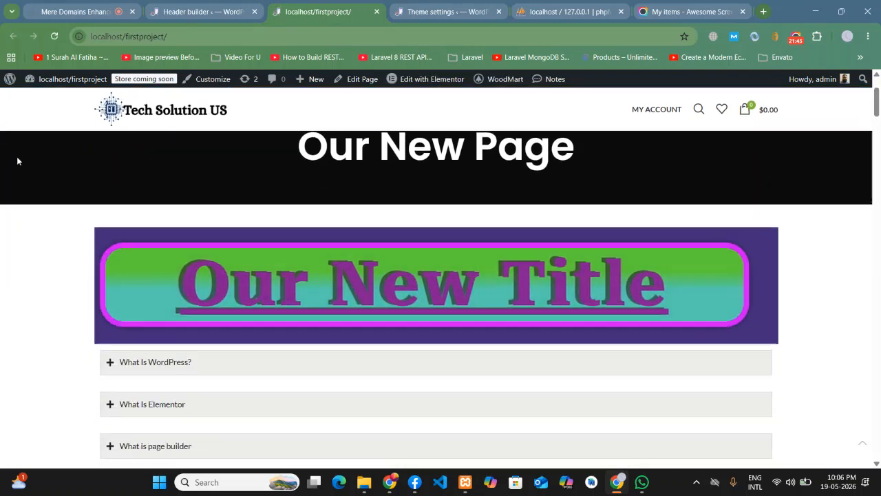
scroll(18, 160, up, 6)
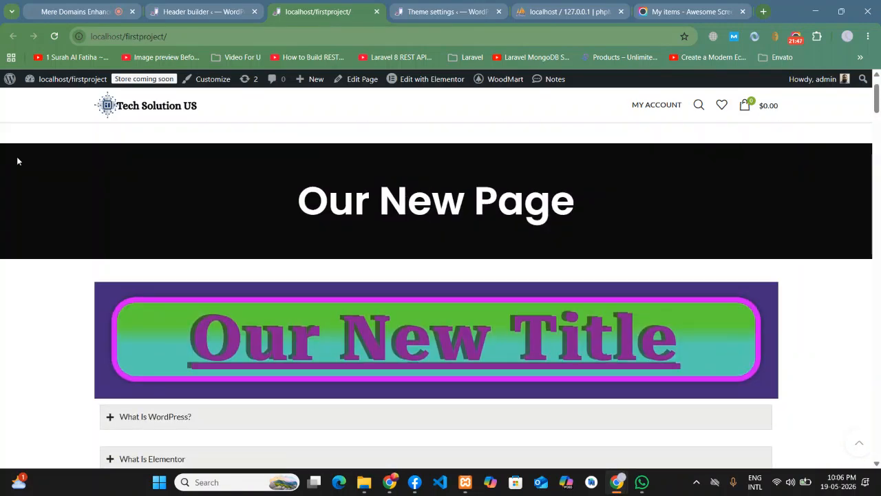
scroll(17, 161, down, 3)
scroll(18, 160, down, 5)
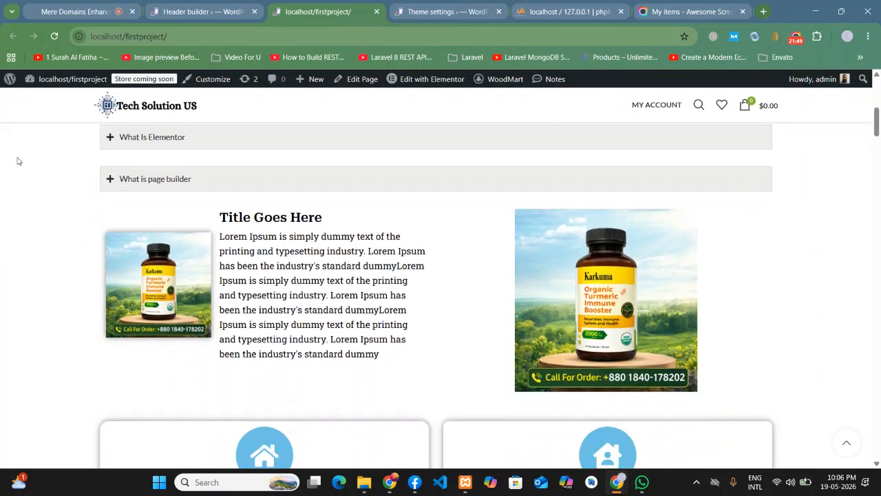
scroll(18, 158, up, 2)
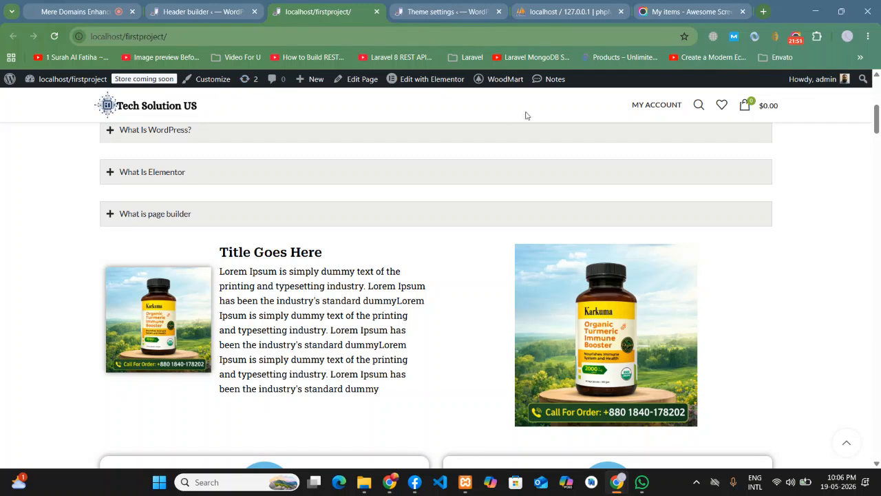
scroll(524, 116, up, 6)
scroll(527, 115, down, 2)
scroll(528, 115, down, 2)
scroll(402, 115, down, 10)
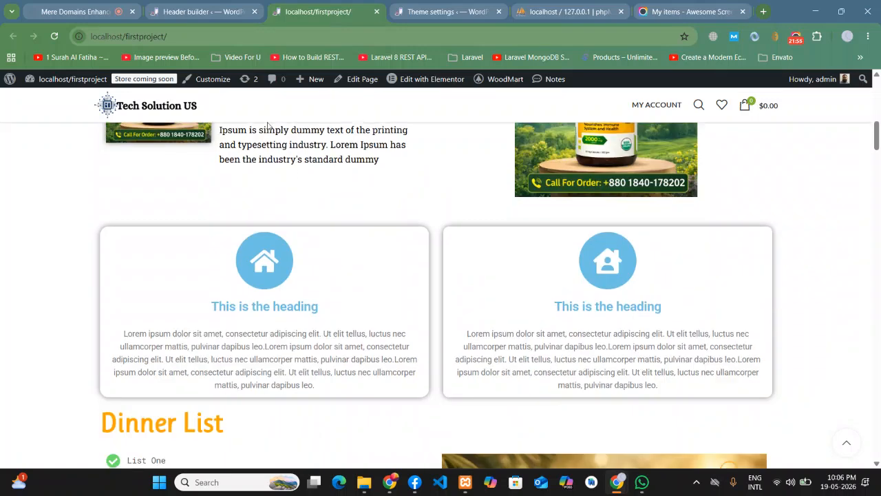
click(194, 5)
- Turn Make it sticky off for the Main header row and save the header layout
mouse_move(277, 280)
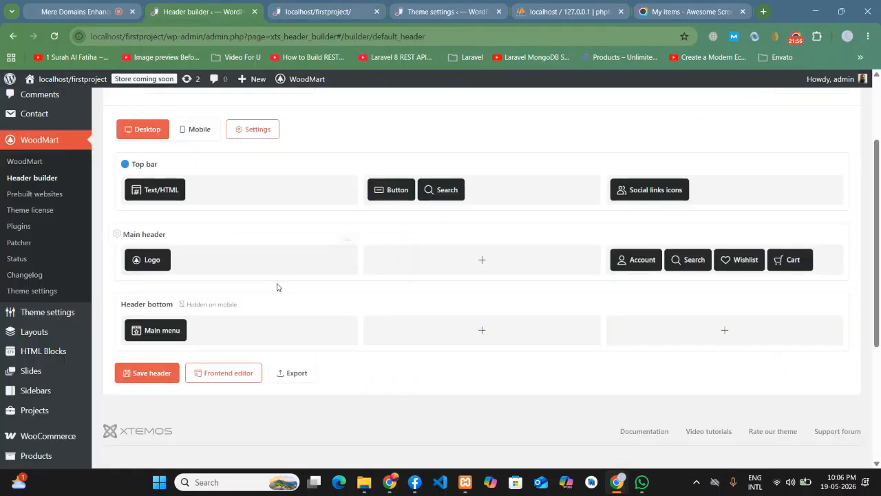
click(117, 234)
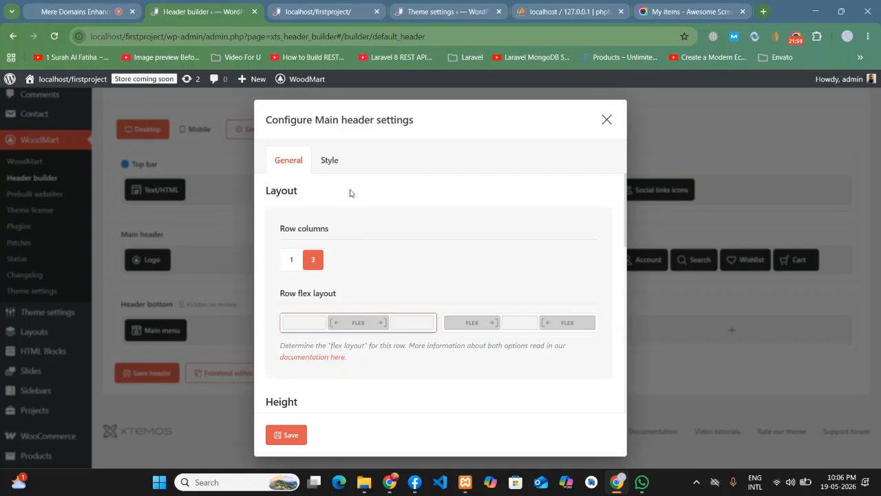
scroll(341, 296, down, 5)
scroll(341, 324, down, 3)
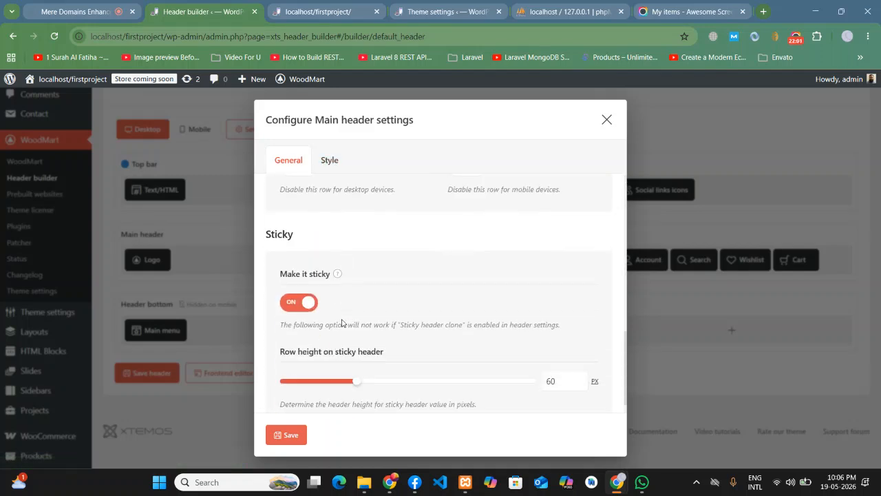
click(307, 303)
click(286, 434)
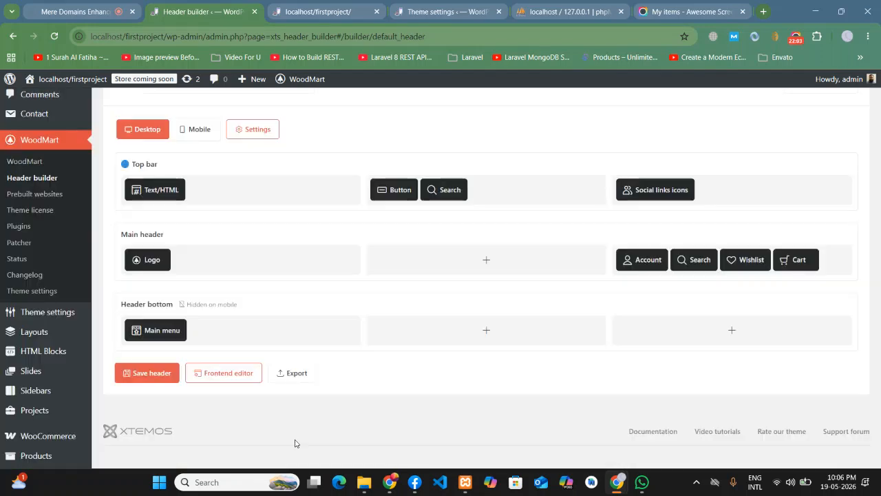
click(142, 372)
- Scroll the front page up and down to check the main header now scrolls away
click(307, 5)
click(207, 4)
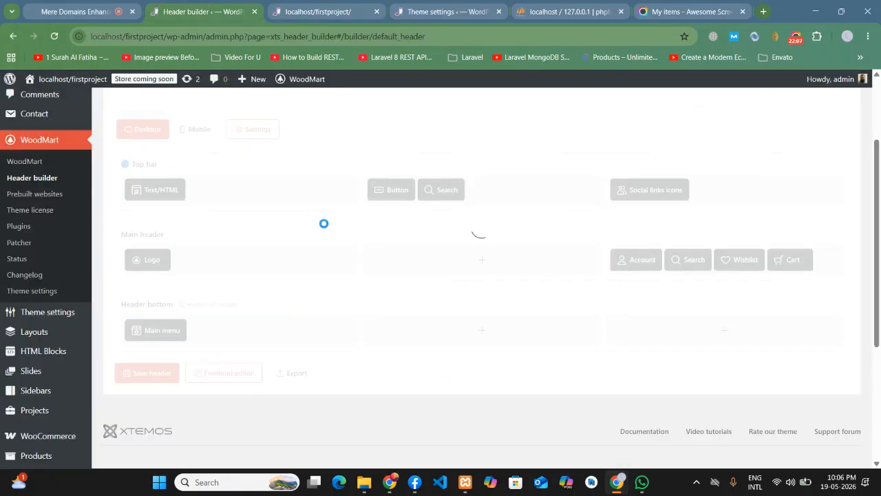
scroll(325, 225, up, 2)
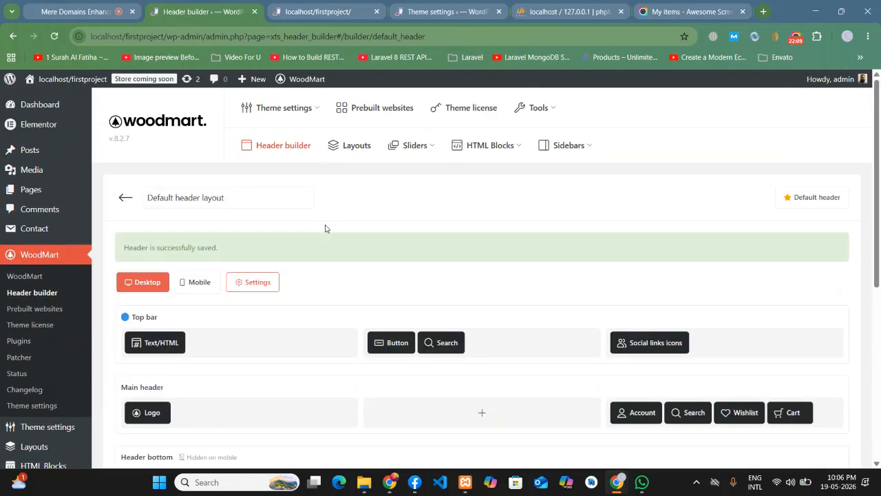
click(313, 4)
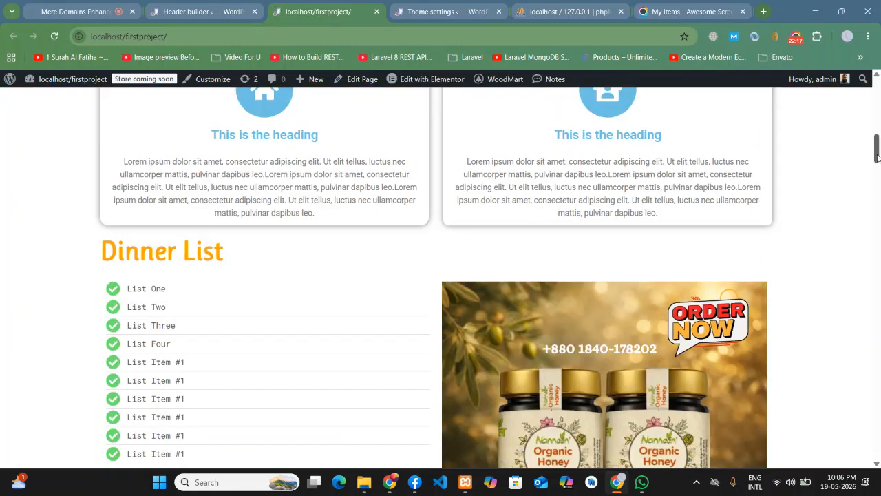
drag(878, 157, 877, 95)
scroll(195, 226, down, 3)
scroll(194, 226, up, 1)
scroll(106, 232, up, 1)
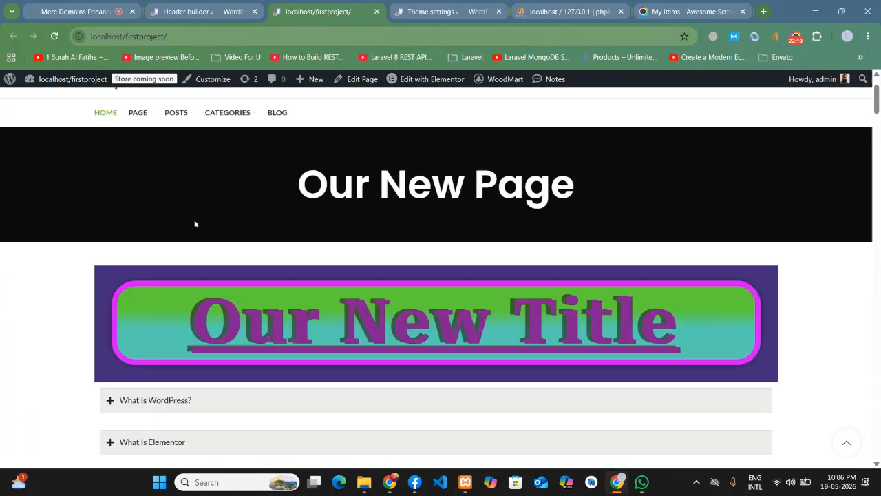
scroll(106, 233, down, 5)
scroll(103, 234, up, 6)
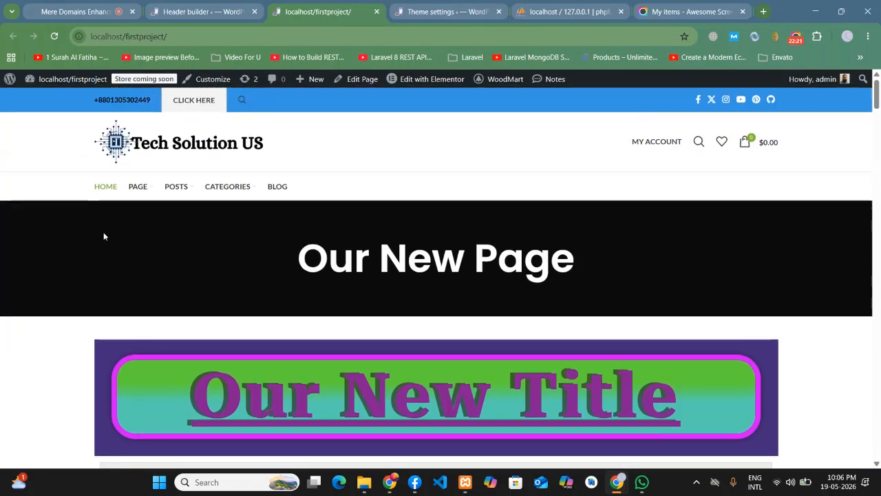
scroll(109, 227, down, 3)
scroll(104, 227, up, 3)
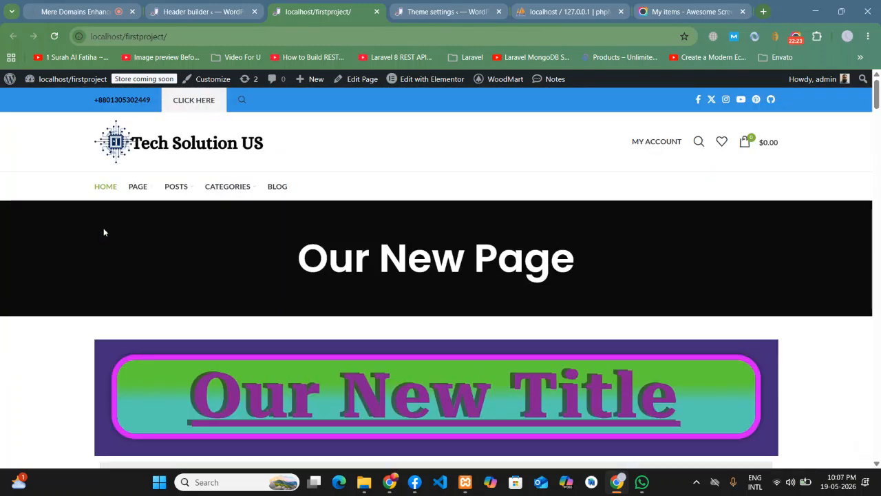
scroll(104, 227, down, 1)
click(217, 9)
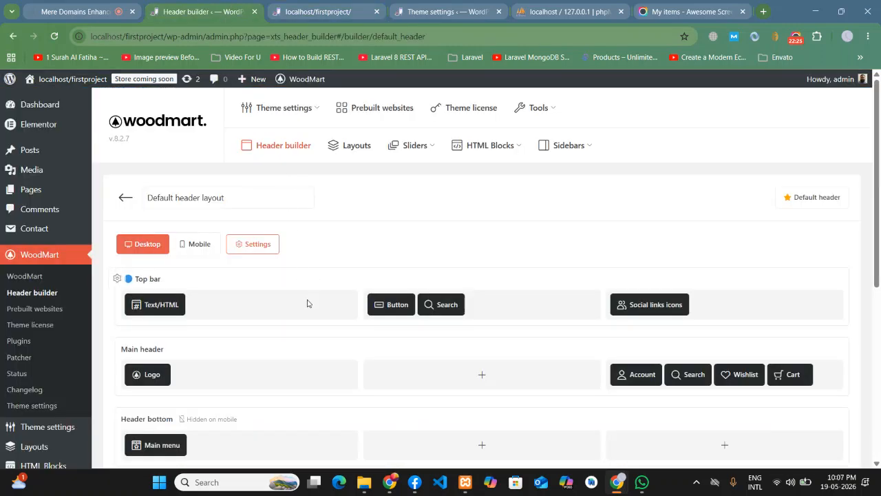
- Switch Make it sticky back on for the Main header row and save the header layout
scroll(216, 338, down, 2)
mouse_move(139, 241)
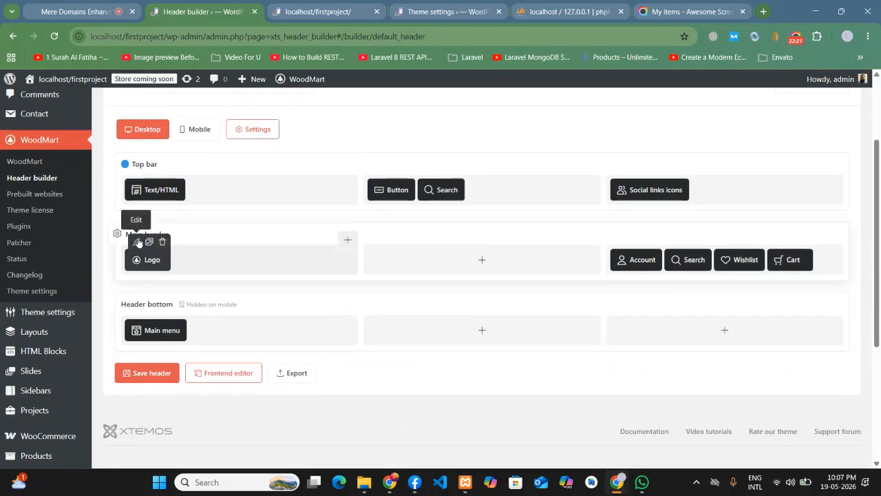
click(118, 233)
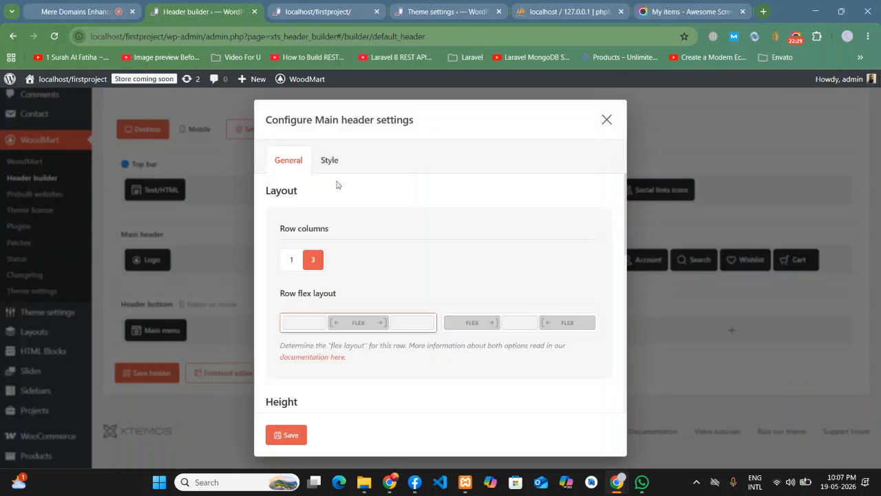
click(614, 123)
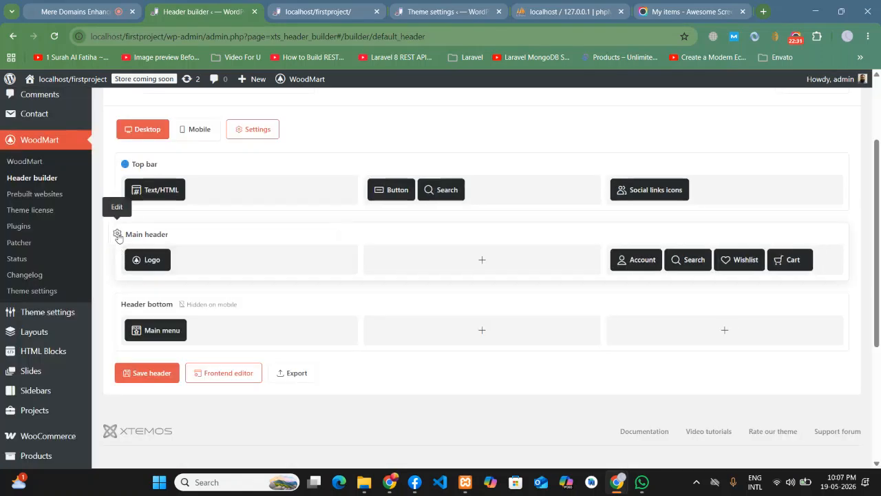
click(117, 234)
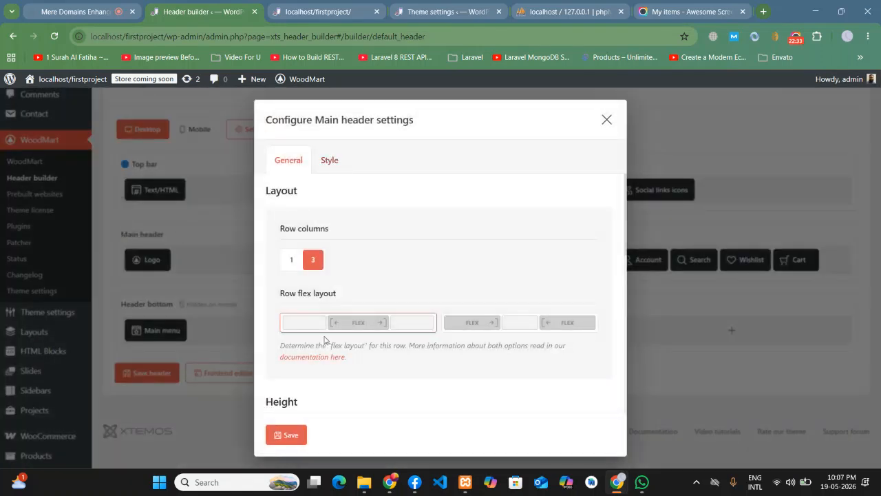
scroll(337, 323, down, 5)
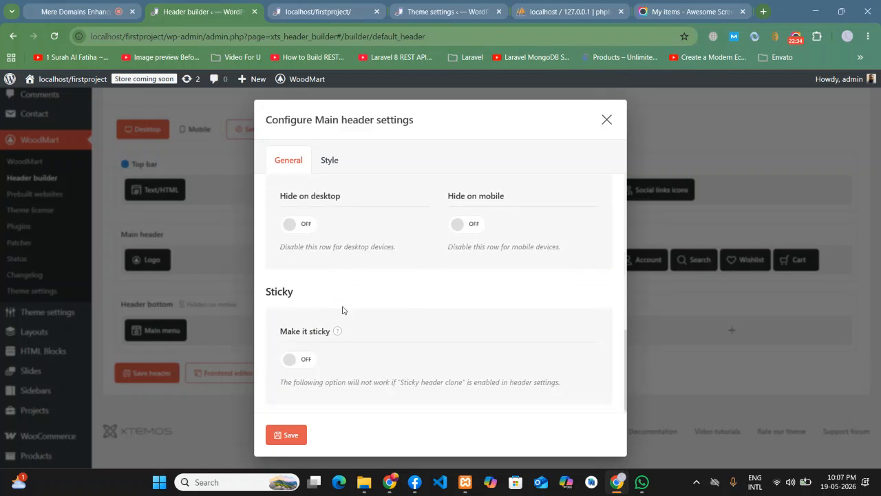
click(300, 359)
click(288, 435)
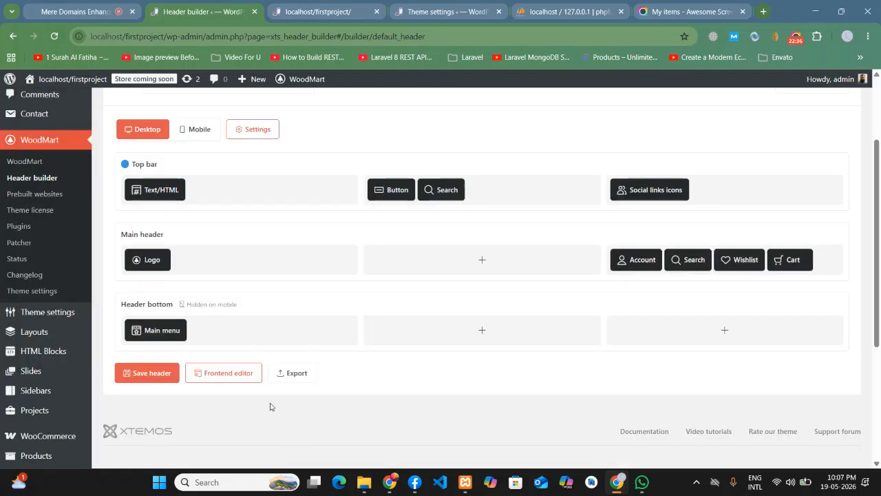
click(151, 373)
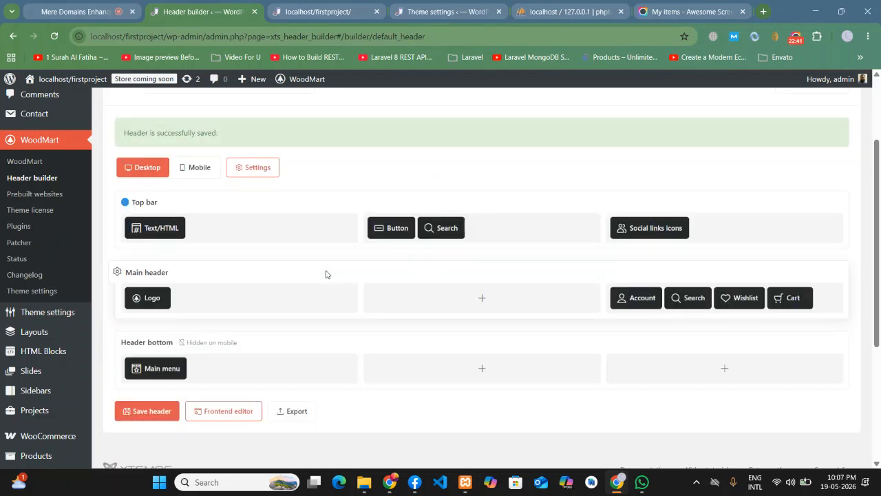
click(316, 11)
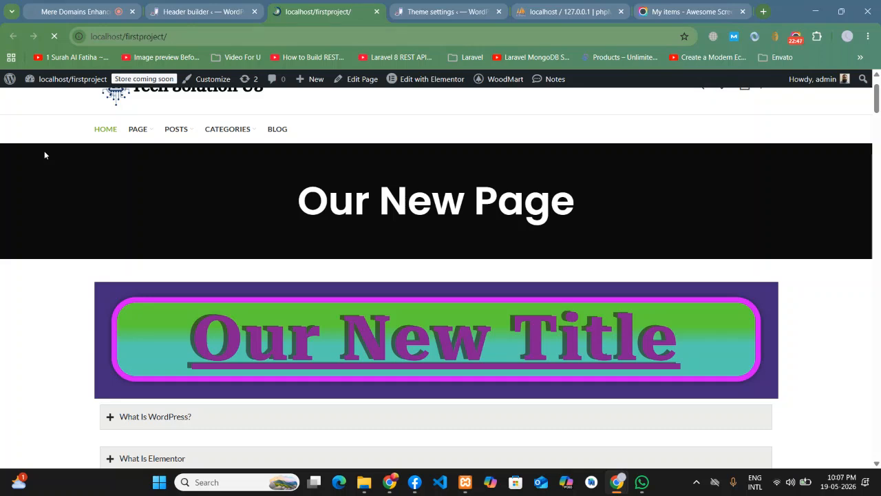
- Scroll the reloaded front page to verify the logo header row stays pinned at the top
scroll(46, 161, down, 3)
scroll(48, 174, down, 2)
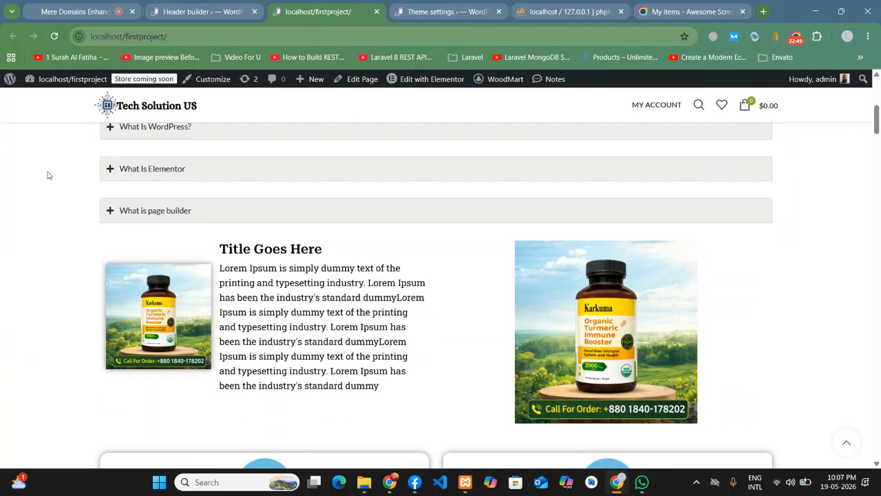
scroll(48, 174, up, 5)
click(210, 4)
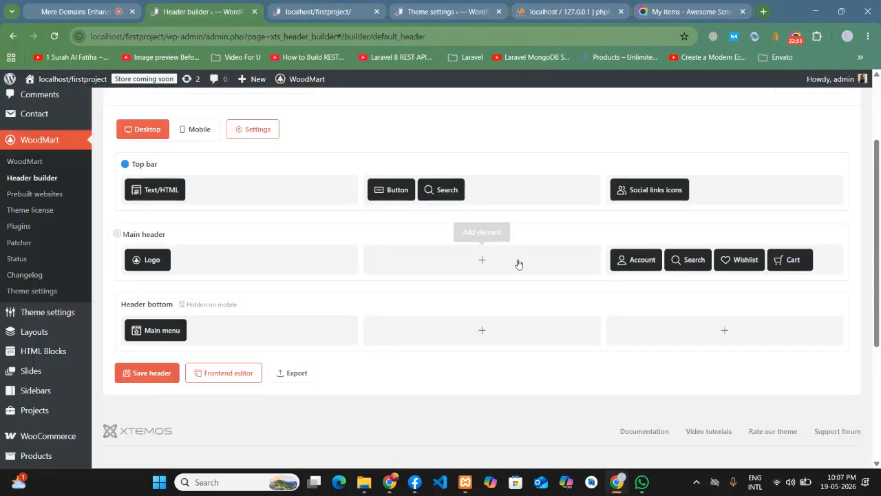
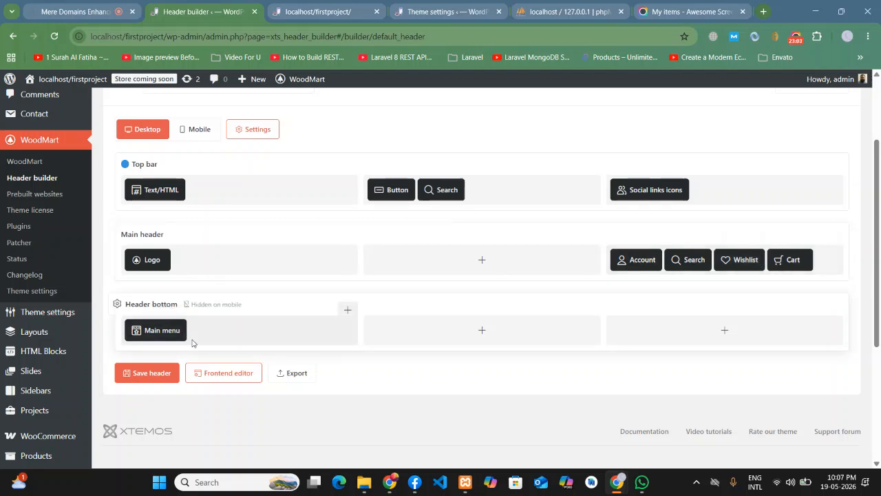
- Delete the existing Main menu element from the header bottom row
click(309, 5)
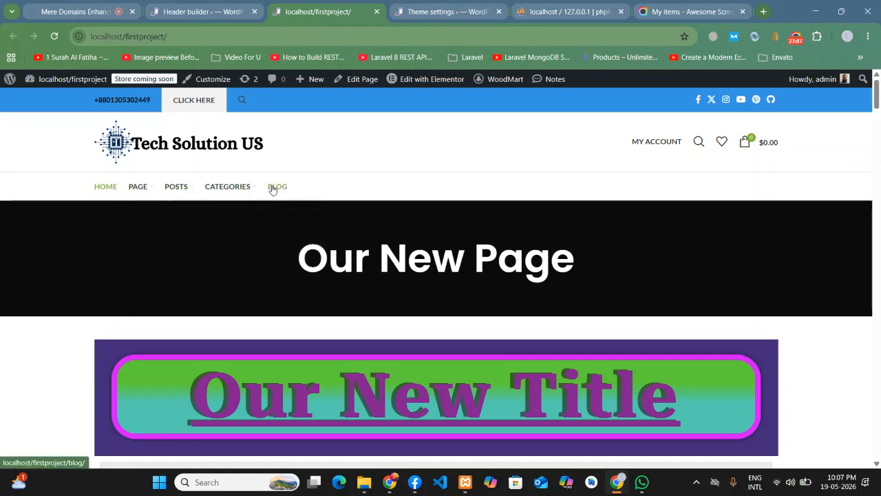
click(217, 8)
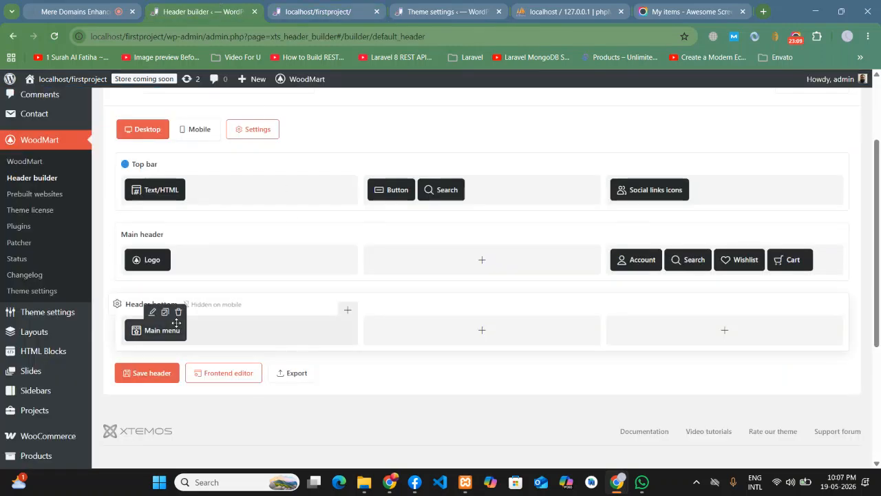
click(179, 313)
click(491, 108)
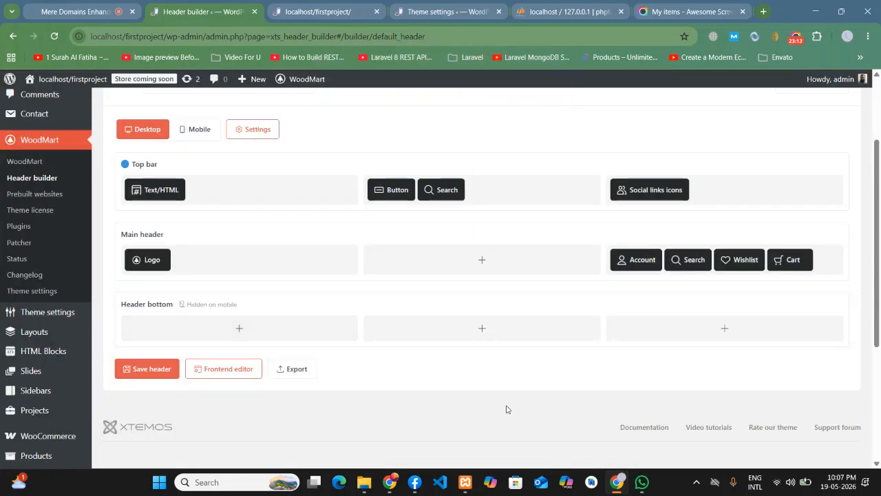
- Add a Main menu showing Main Menue to the bottom row's middle column, save the header, and view the site
click(485, 329)
click(447, 238)
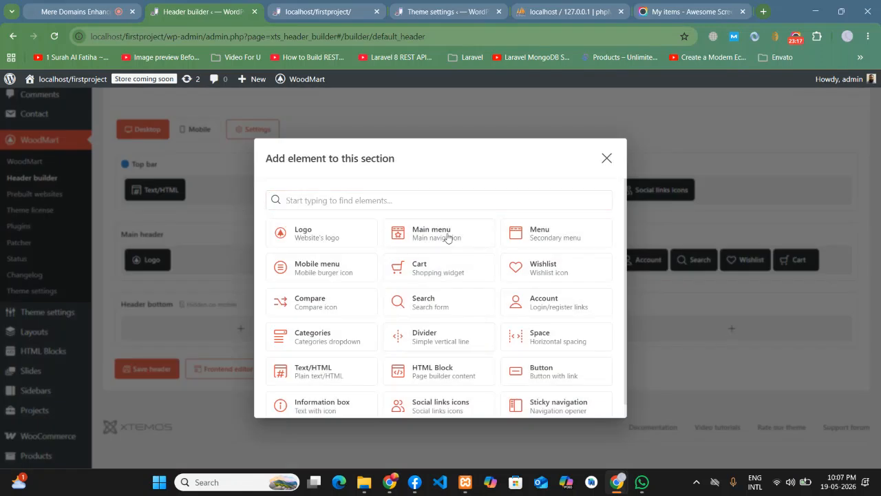
click(327, 257)
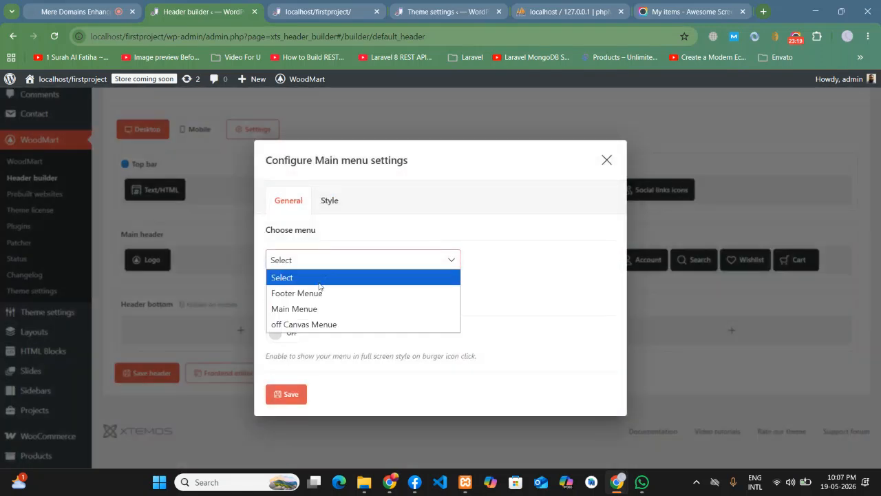
click(320, 308)
click(287, 395)
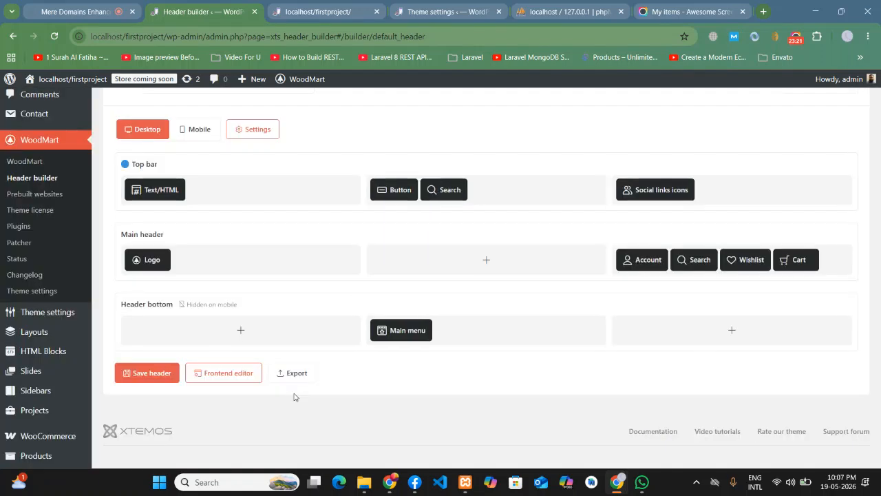
click(141, 373)
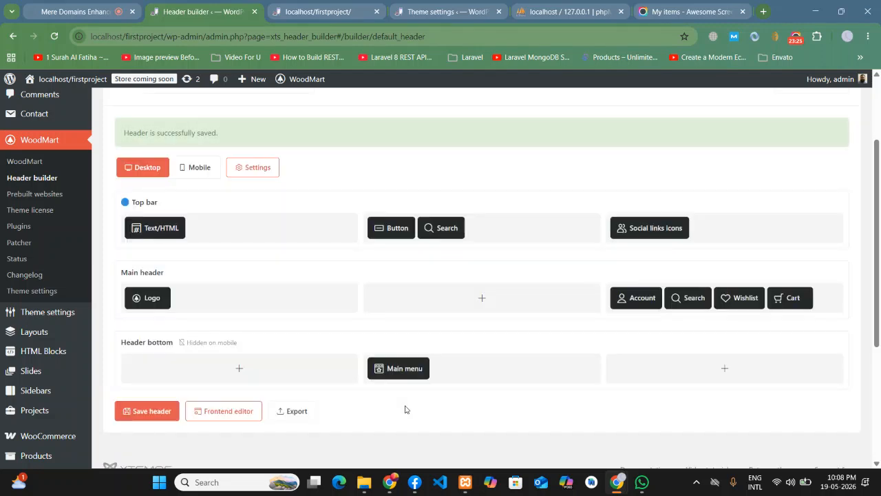
click(318, 11)
key(F5)
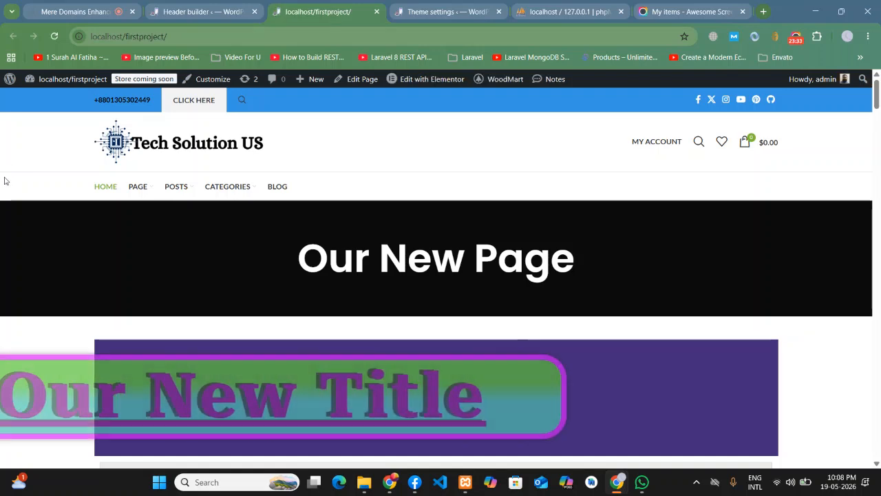
click(55, 36)
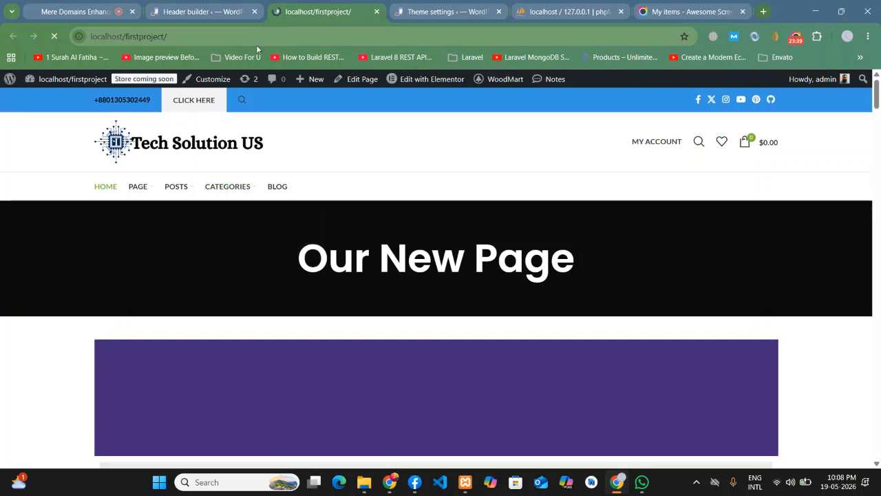
click(200, 12)
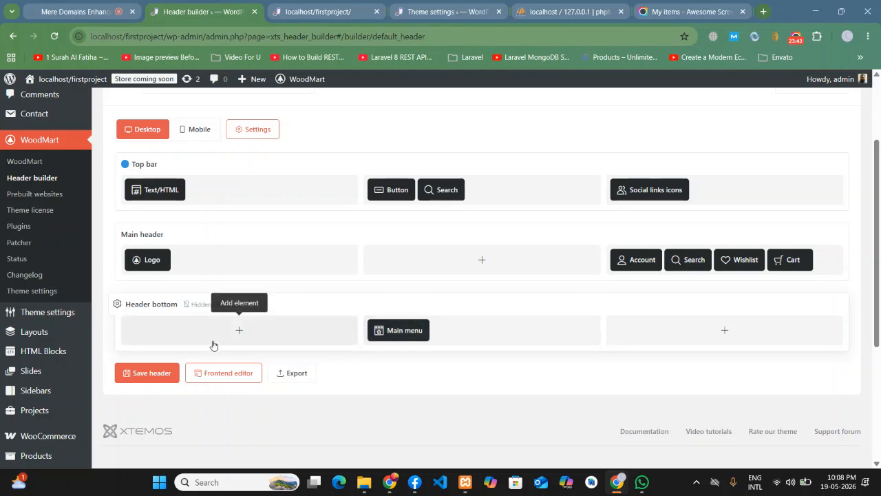
click(118, 305)
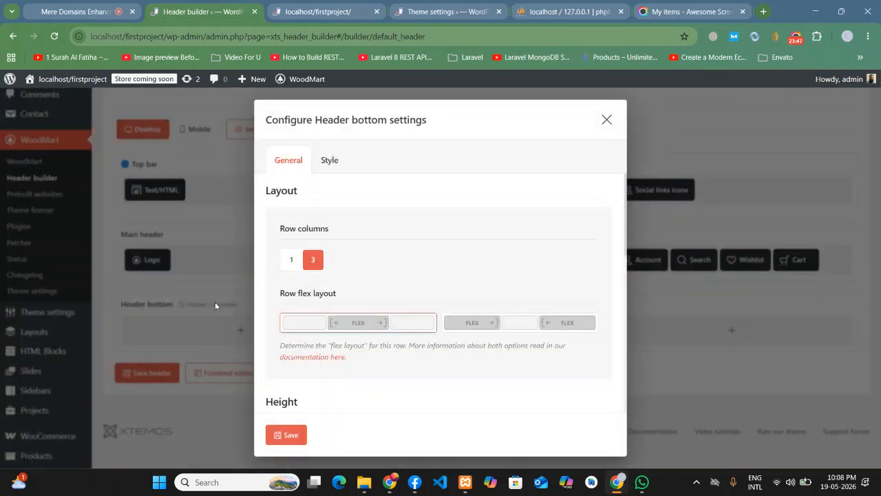
scroll(379, 250, down, 6)
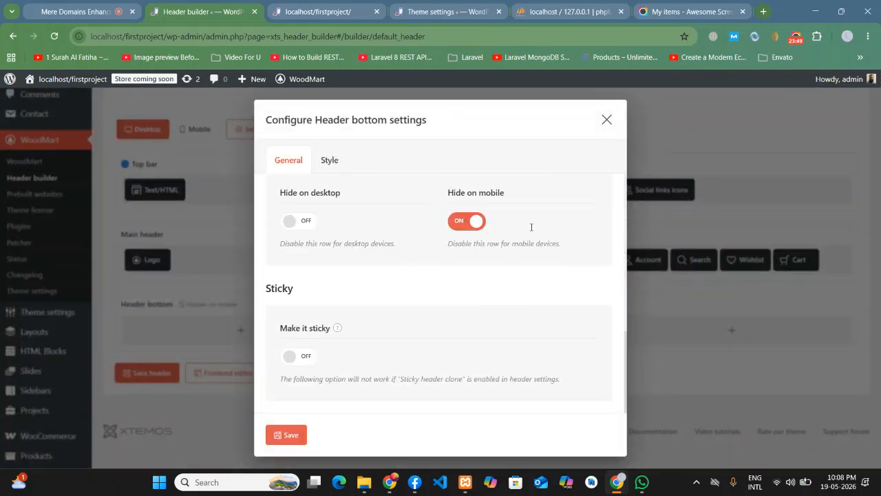
click(607, 120)
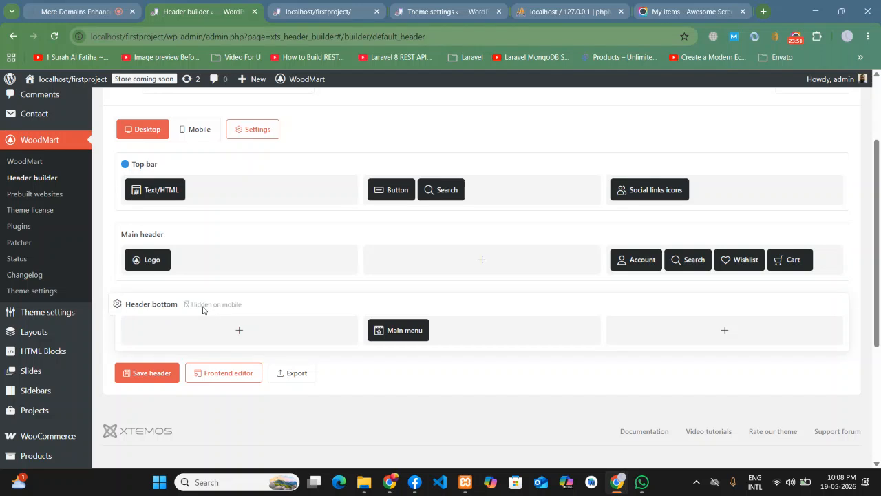
right_click(140, 324)
click(143, 326)
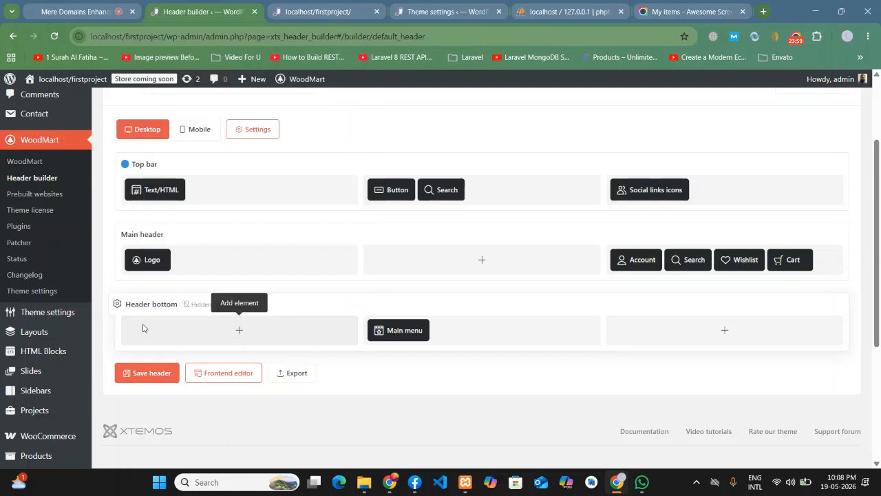
click(607, 159)
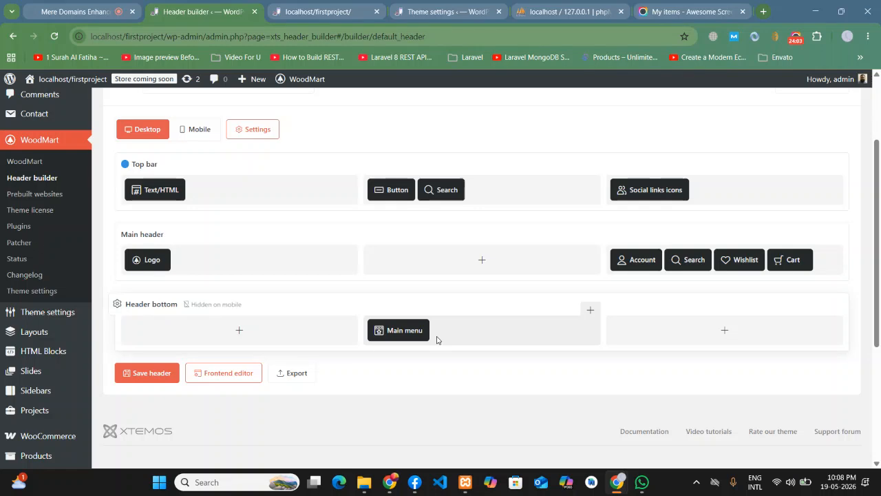
mouse_move(419, 331)
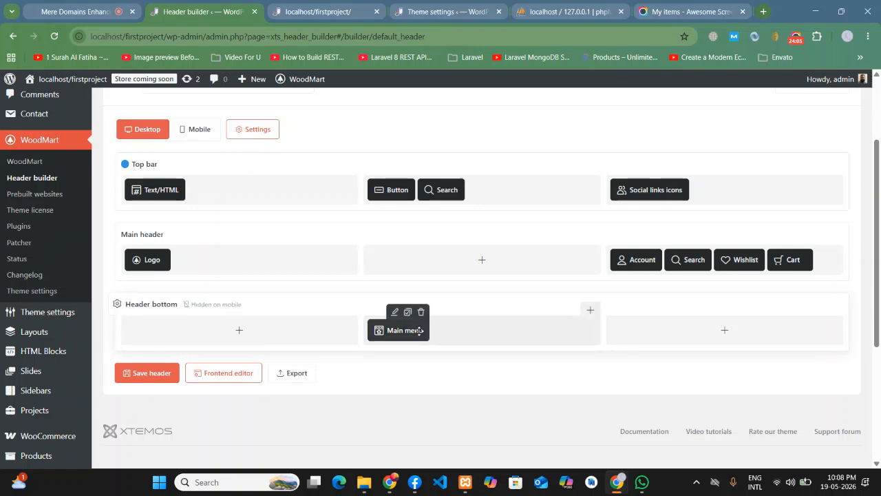
- Switch on Full screen menu for the Main menu element, keeping Main Menue as its menu
click(394, 312)
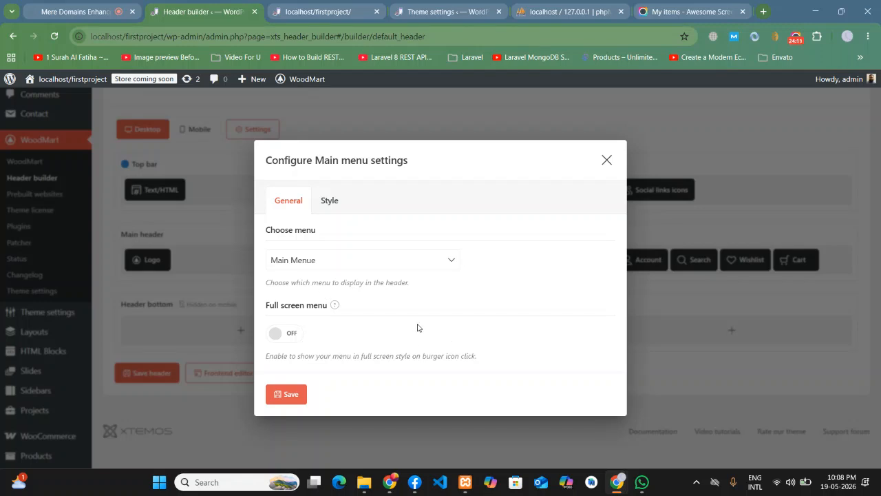
mouse_move(335, 308)
click(436, 259)
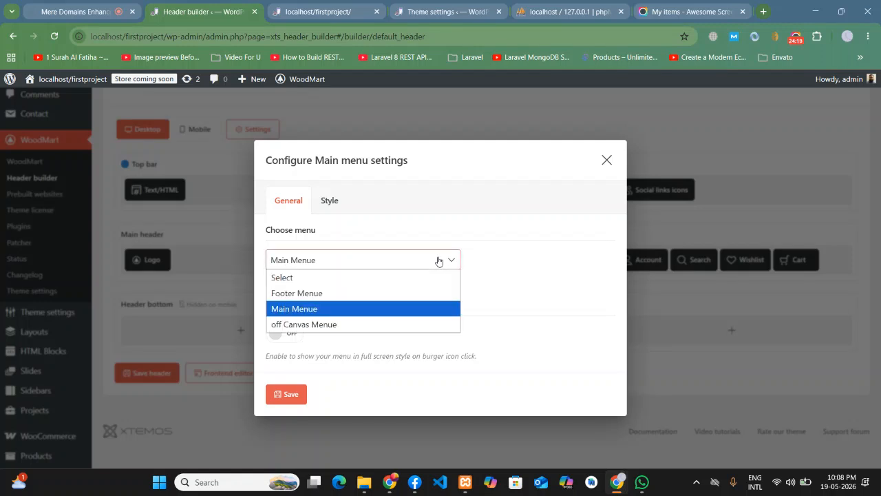
click(441, 259)
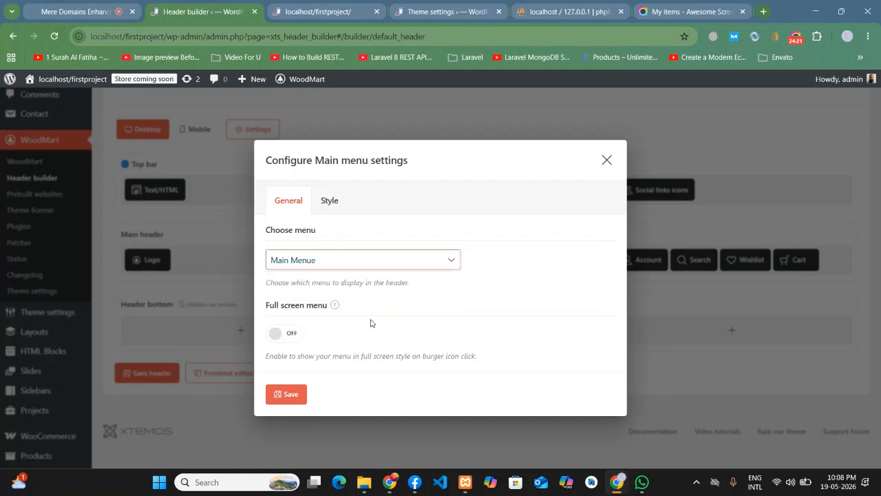
click(323, 261)
click(494, 295)
click(292, 340)
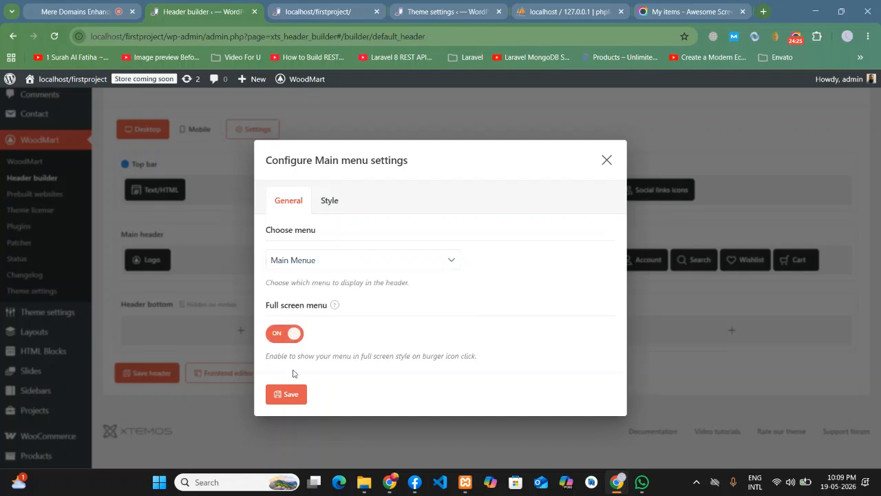
click(289, 393)
- Save the header and reload the front page to see the new MENU toggle
click(148, 372)
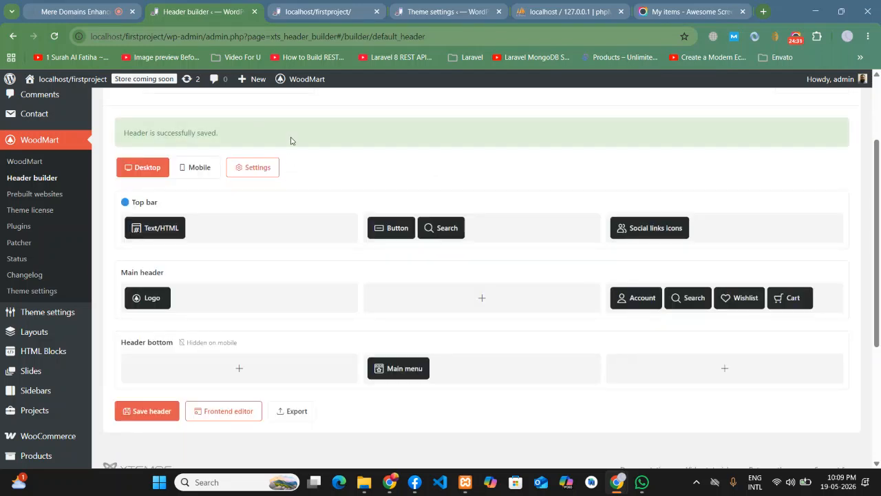
click(317, 11)
click(56, 36)
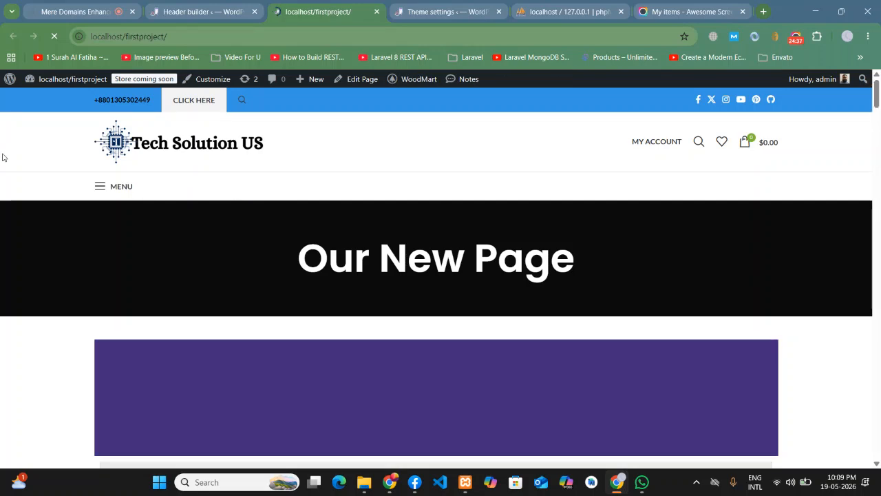
- Open the full-screen MENU on the front page and expand the PAGE, POSTS and CATEGORIES submenus
click(101, 187)
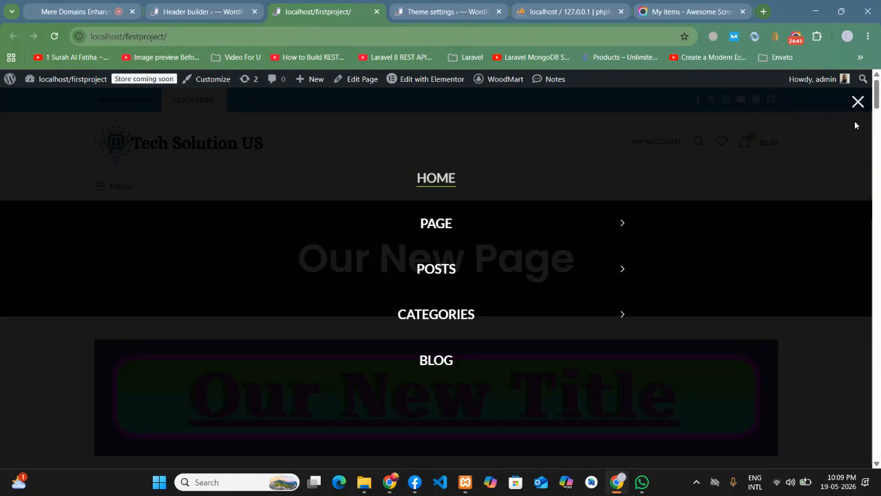
click(857, 102)
click(103, 189)
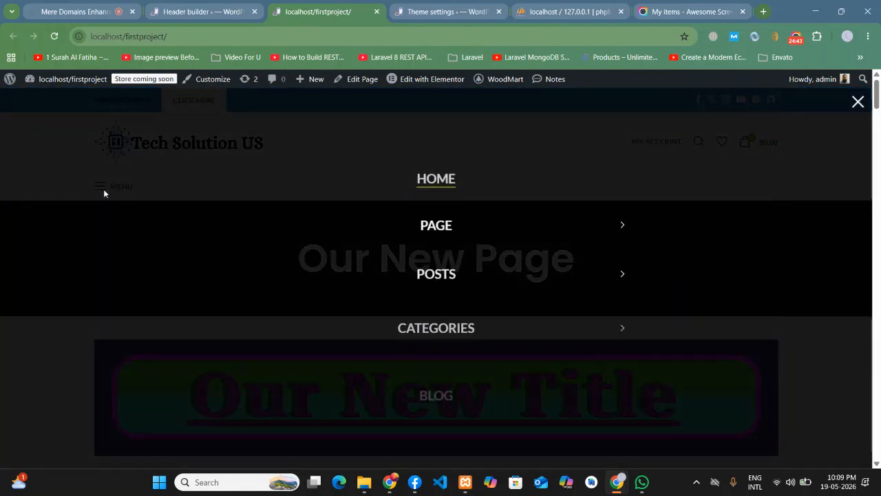
click(619, 223)
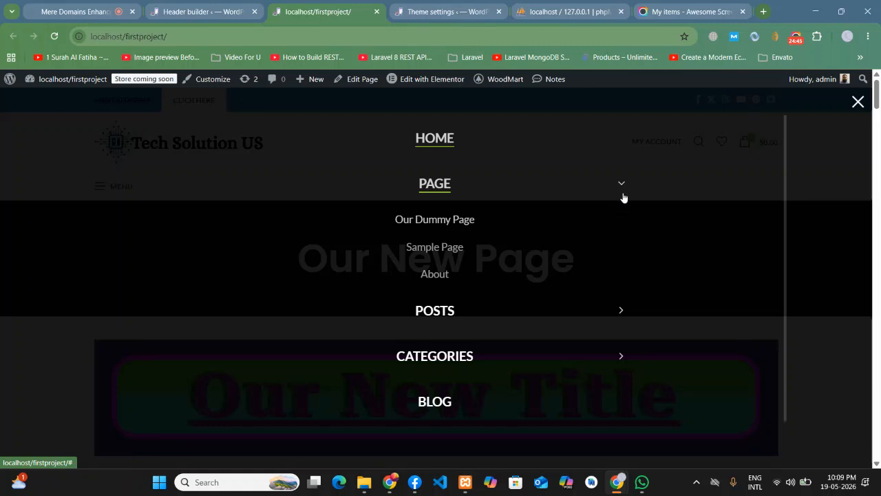
click(622, 193)
click(623, 274)
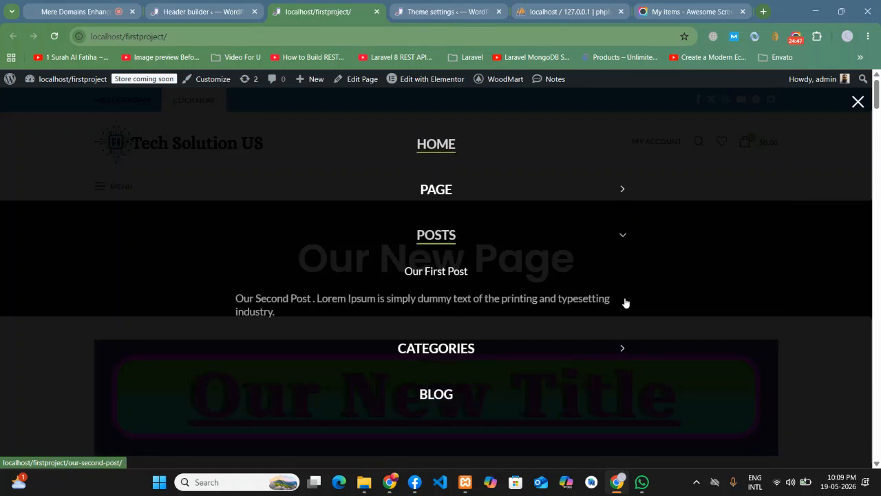
click(623, 346)
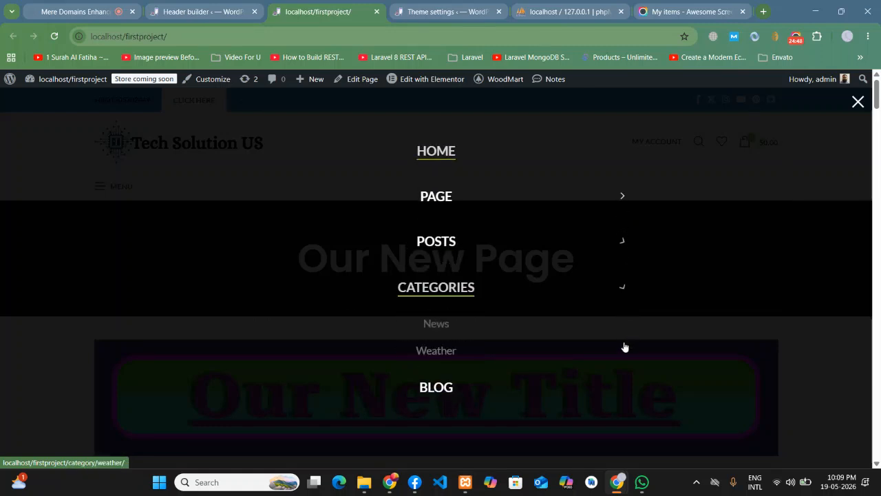
- Toggle the PAGE submenu again, close the overlay, and go back to the header builder
click(622, 197)
click(622, 193)
click(621, 226)
click(622, 195)
click(857, 103)
click(200, 11)
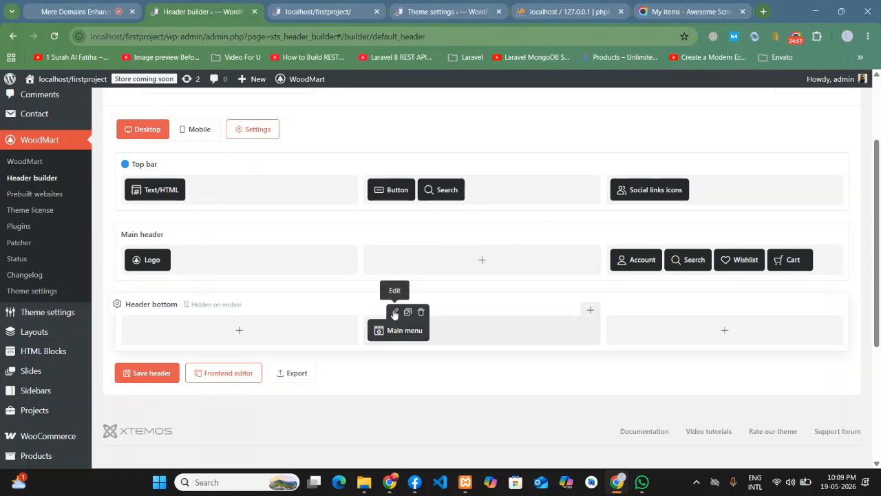
- Turn Full screen menu off for the Header bottom Main menu
click(394, 313)
click(290, 333)
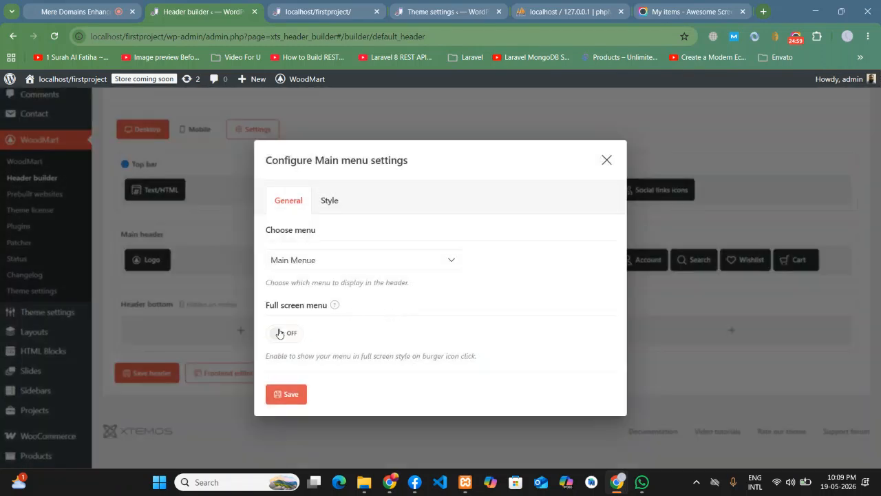
click(329, 200)
click(285, 173)
click(298, 394)
- Save the header and reload the live site to see the horizontal HOME to BLOG menu
click(143, 372)
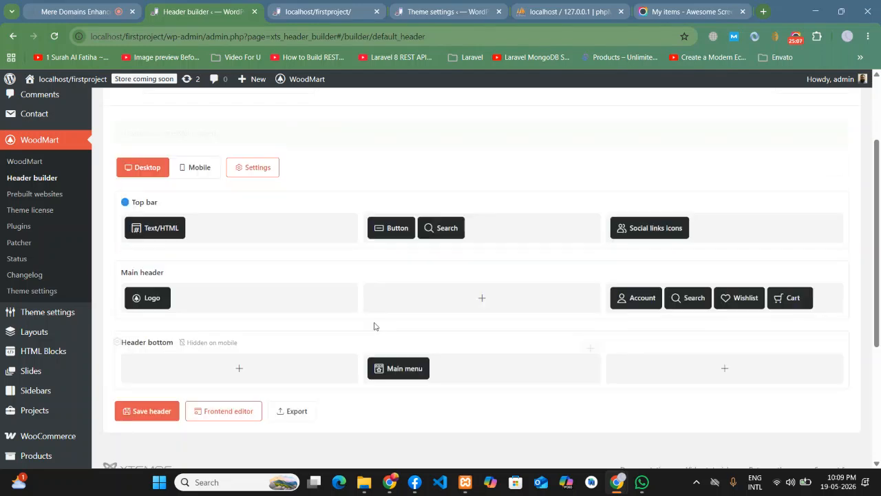
click(318, 11)
click(58, 37)
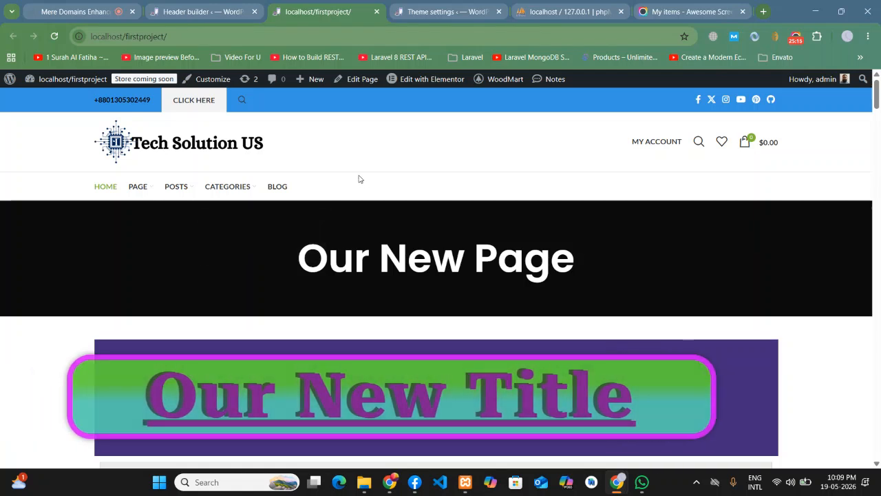
click(207, 5)
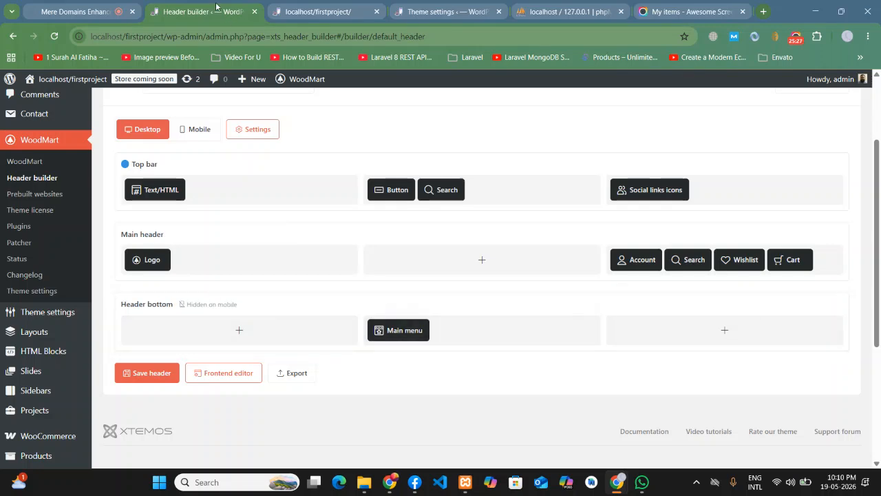
- Check the live site, then open and close the Header bottom row settings without changes
click(346, 5)
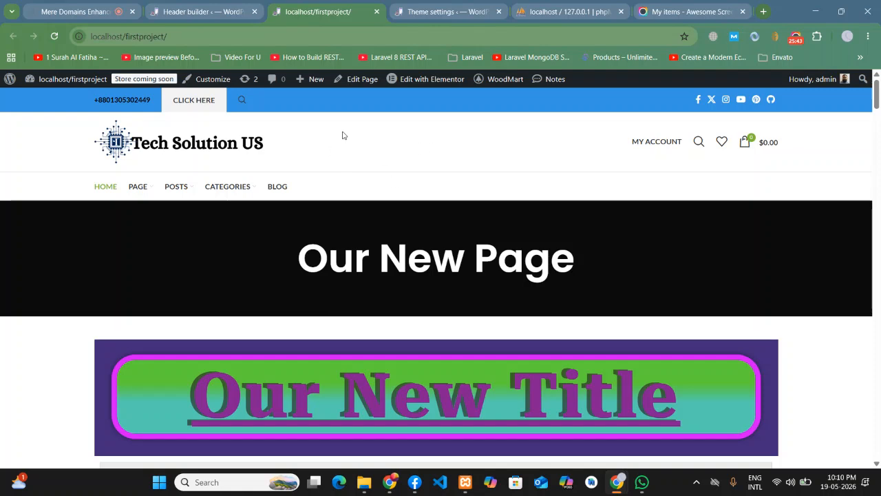
click(232, 7)
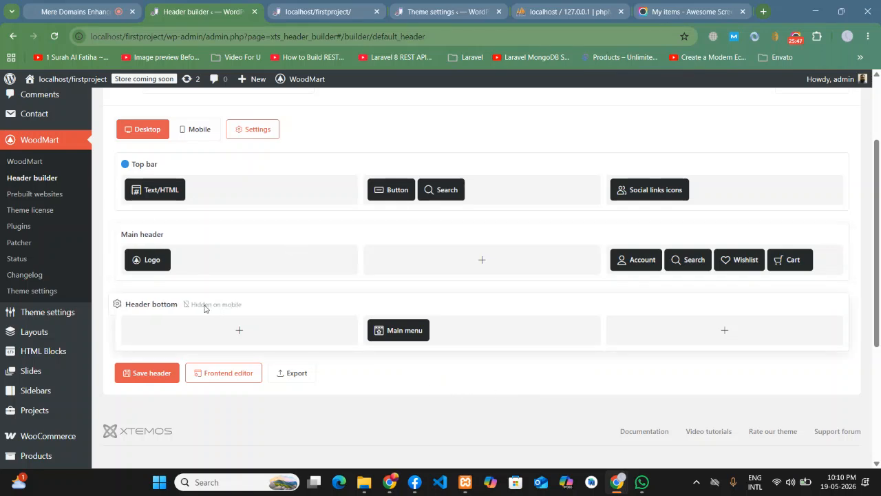
click(117, 303)
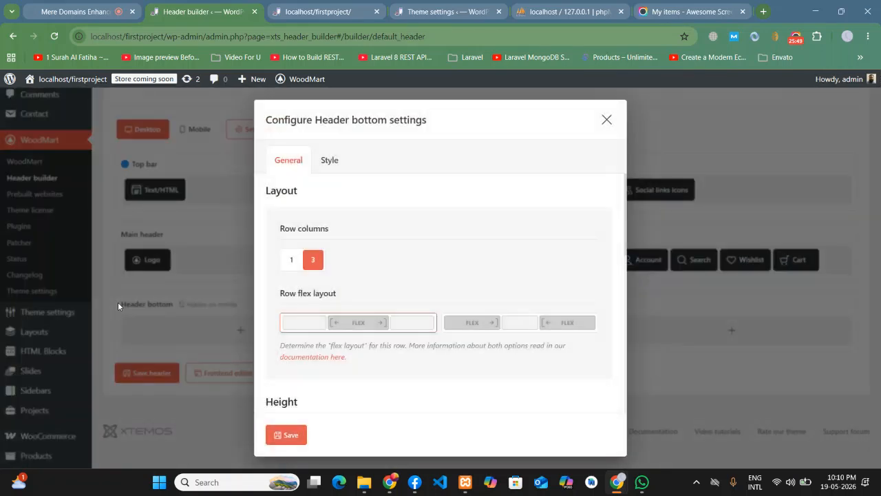
scroll(447, 289, down, 1)
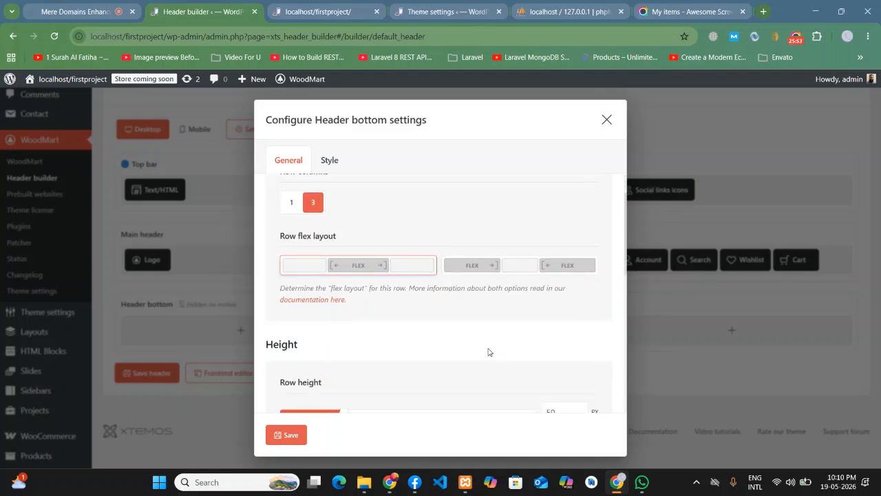
scroll(468, 296, up, 1)
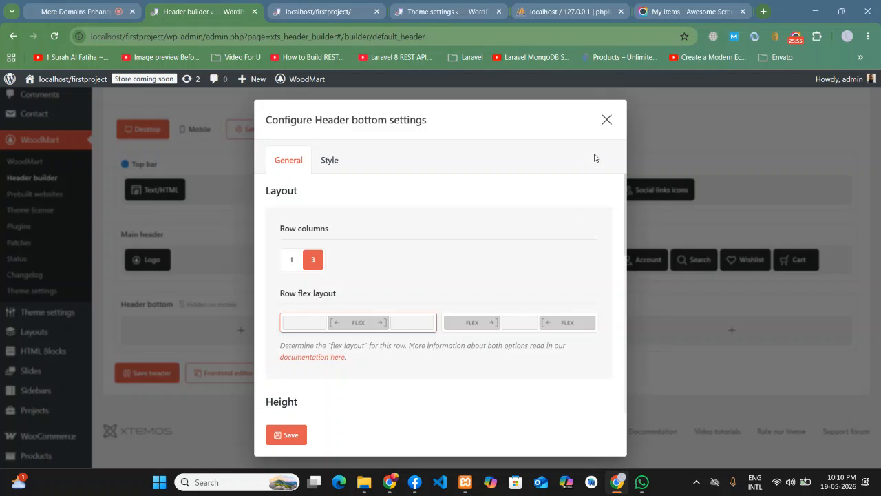
click(607, 119)
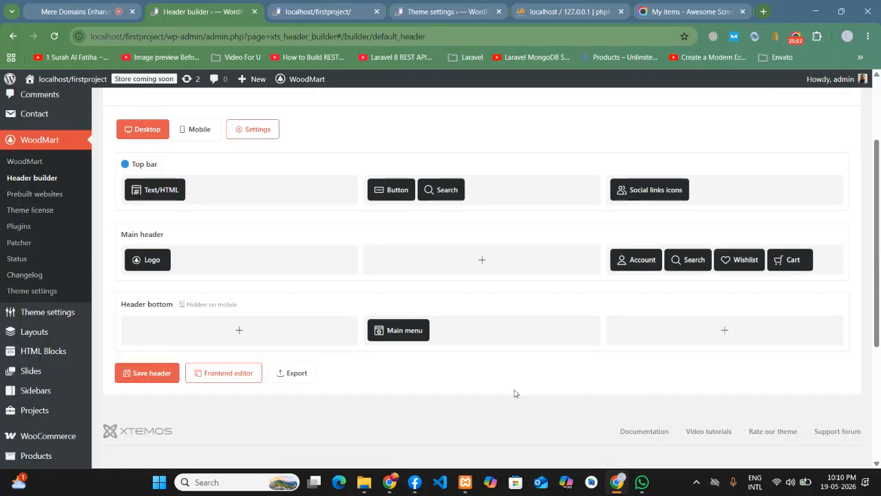
scroll(513, 392, up, 1)
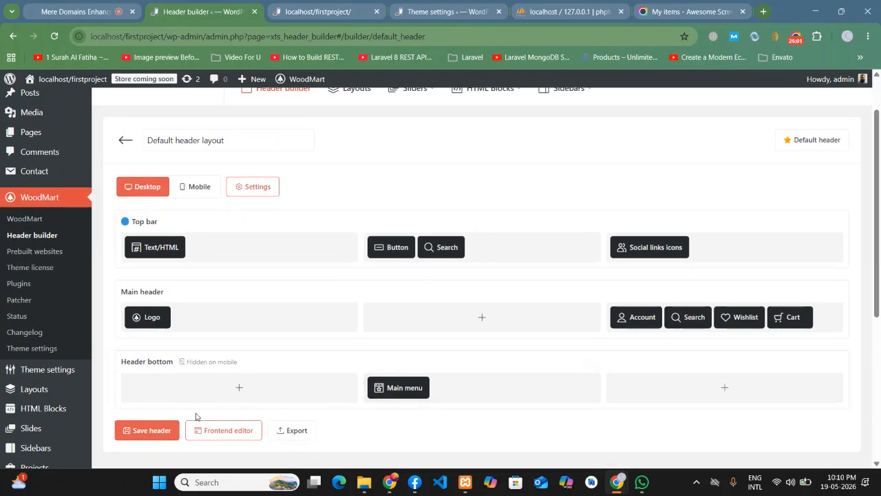
- Set the Header bottom row to 1 column and save the row settings
click(117, 361)
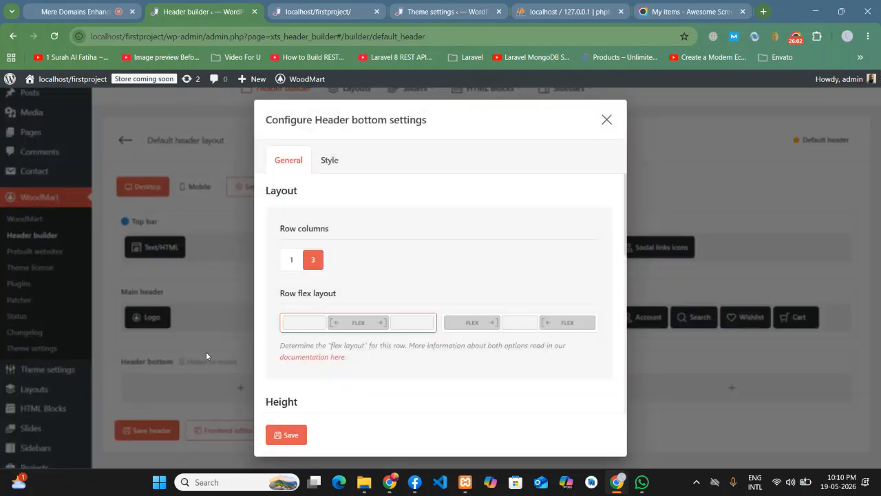
click(291, 259)
scroll(413, 372, down, 1)
click(286, 434)
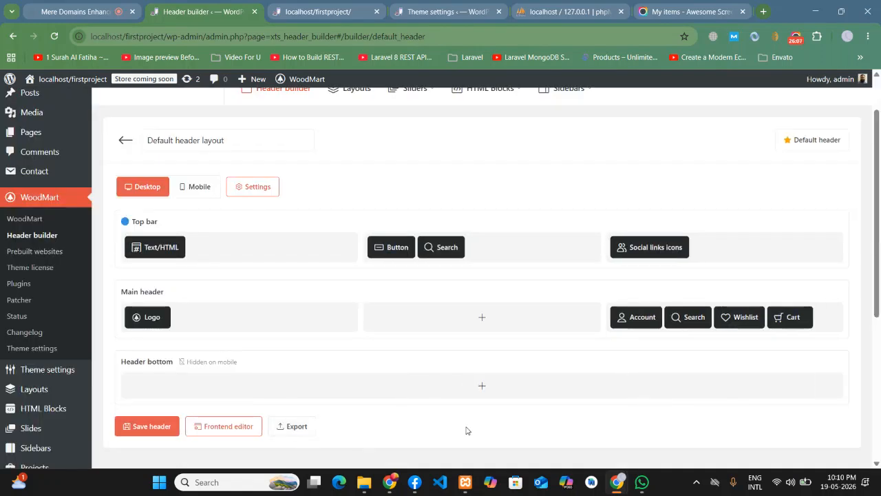
scroll(465, 431, down, 1)
- Add a Main menu element showing Main Menue to the single-column Header bottom row
click(482, 328)
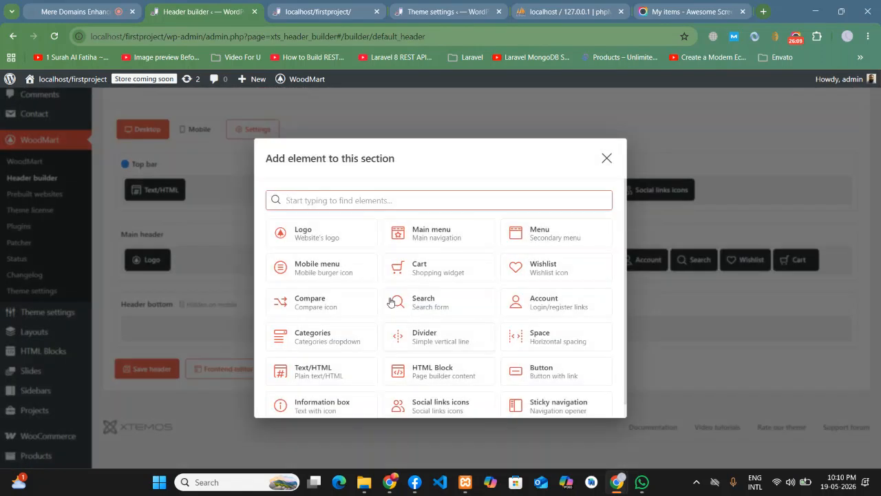
click(445, 234)
click(295, 260)
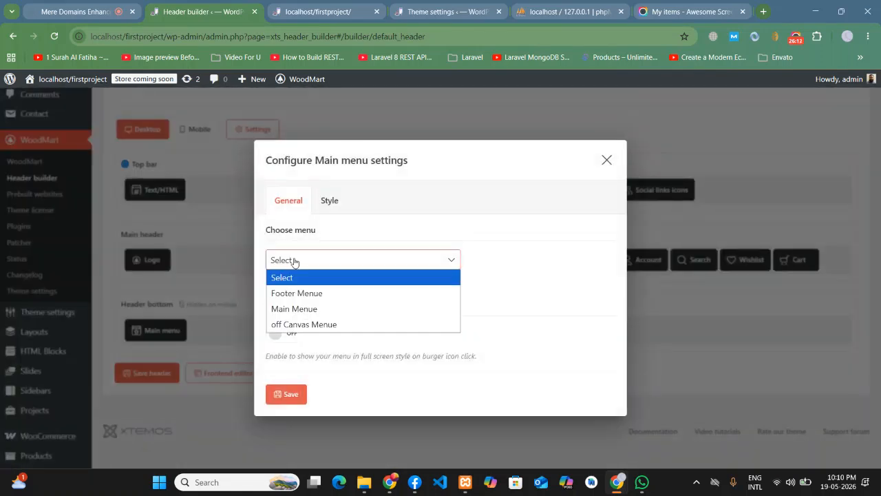
click(294, 308)
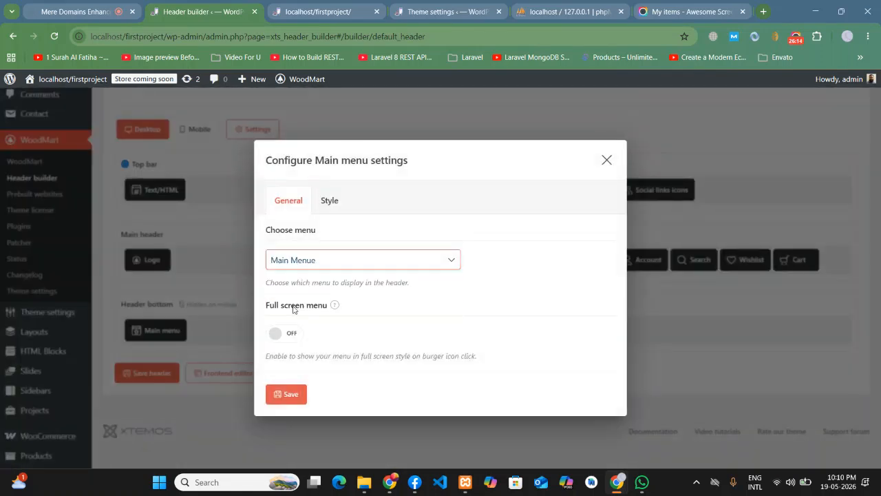
click(289, 393)
- Save the header and reload the live site to check the menu below the logo
click(146, 372)
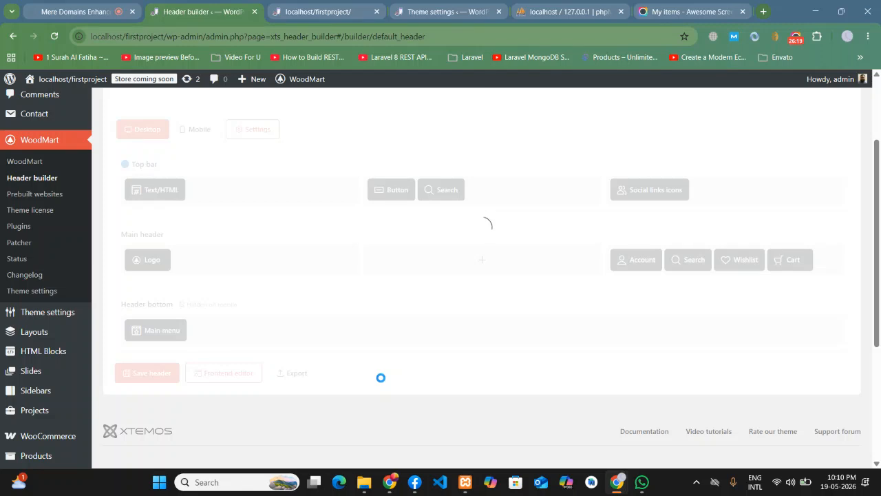
click(302, 12)
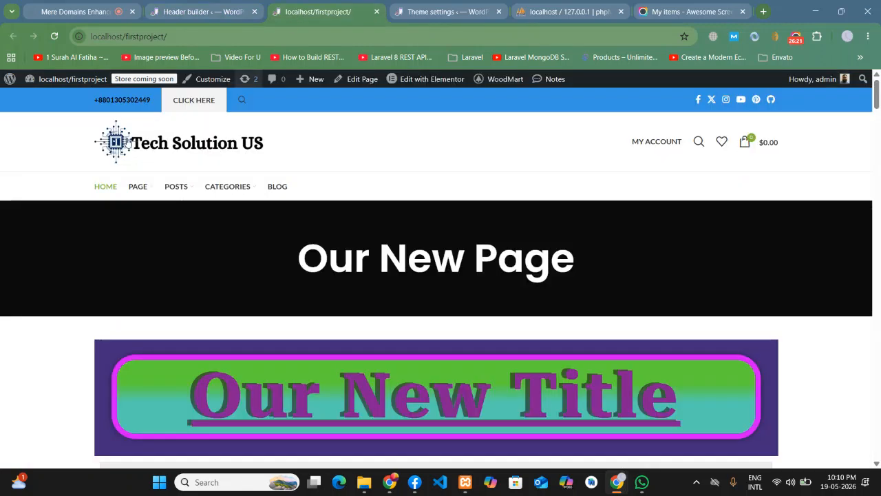
click(54, 35)
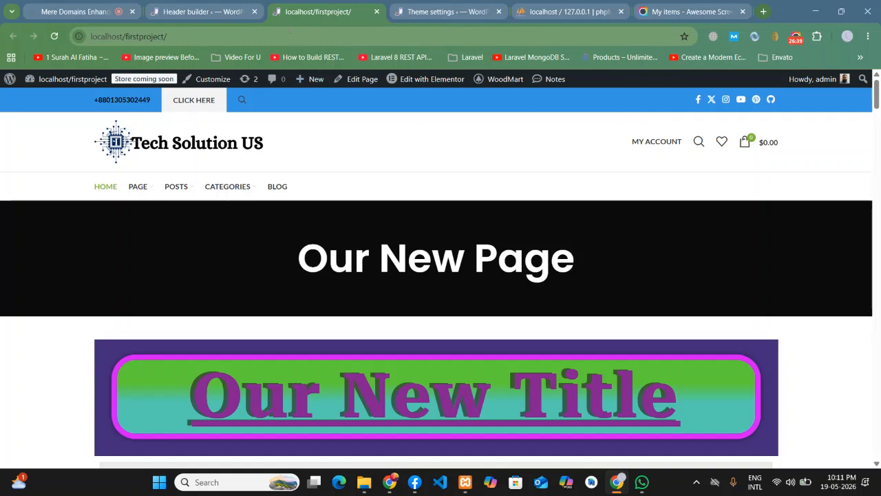
click(223, 9)
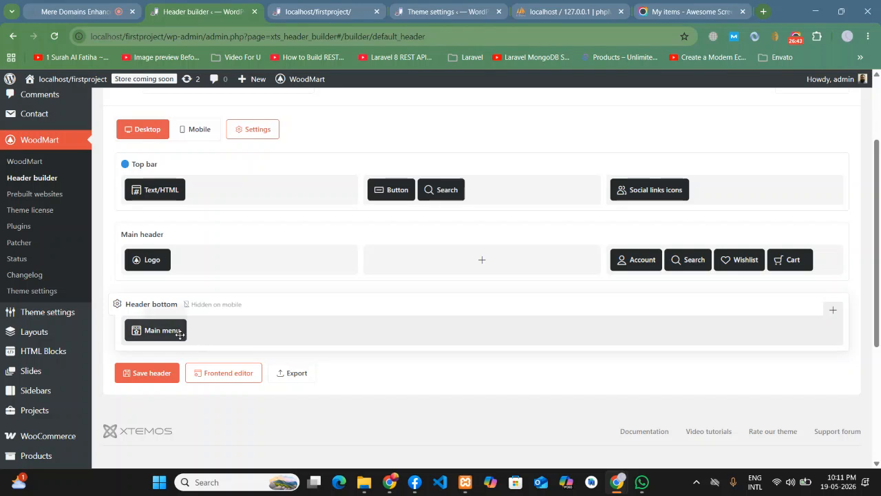
- Set the Main menu's alignment to Center in its style options
click(317, 11)
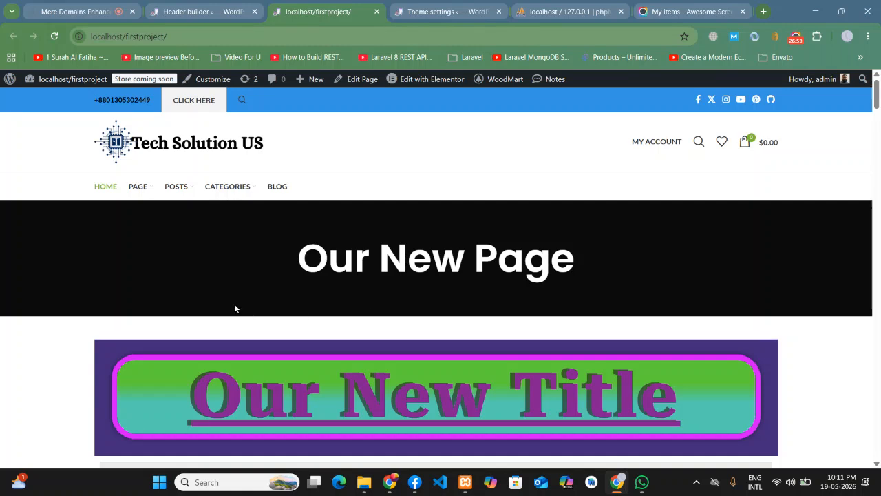
click(210, 4)
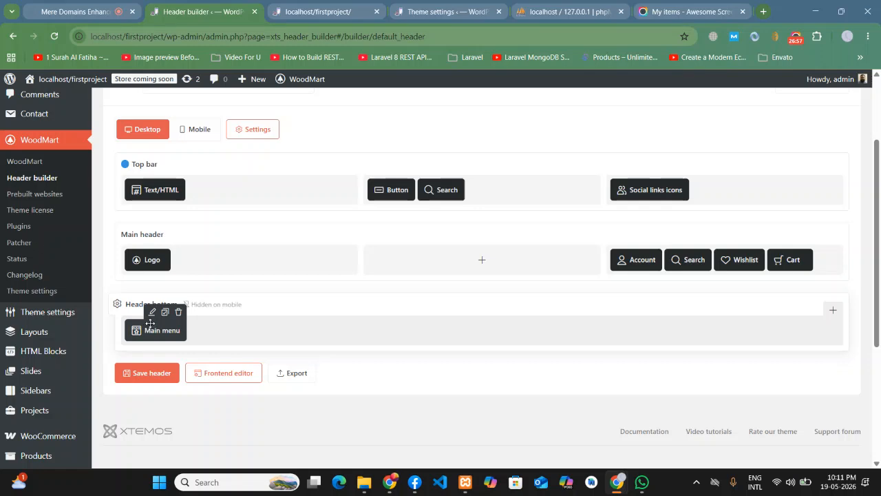
click(152, 313)
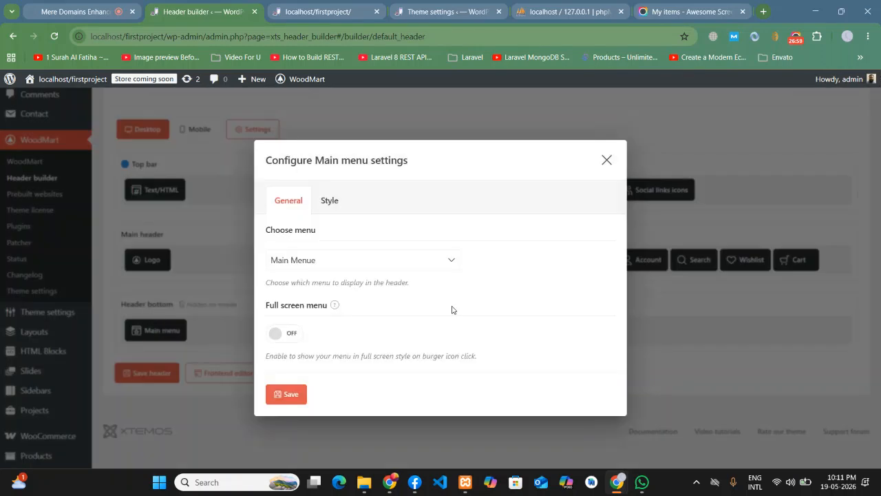
click(330, 205)
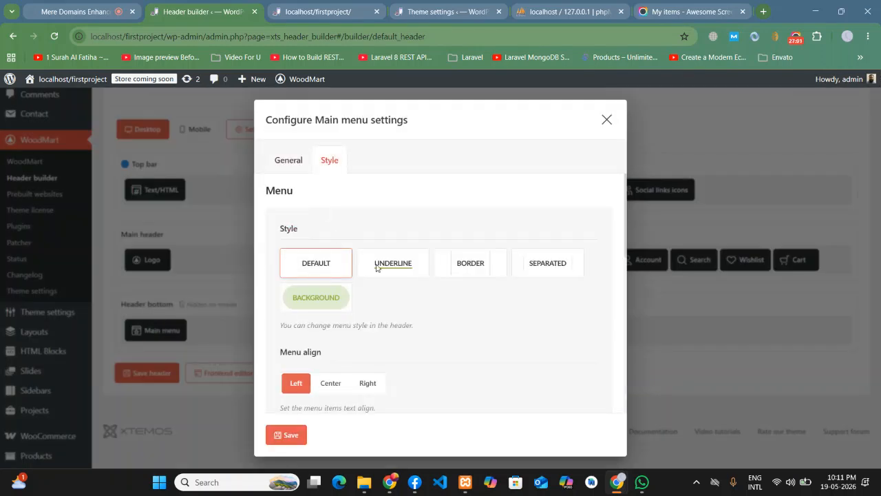
scroll(416, 300, down, 1)
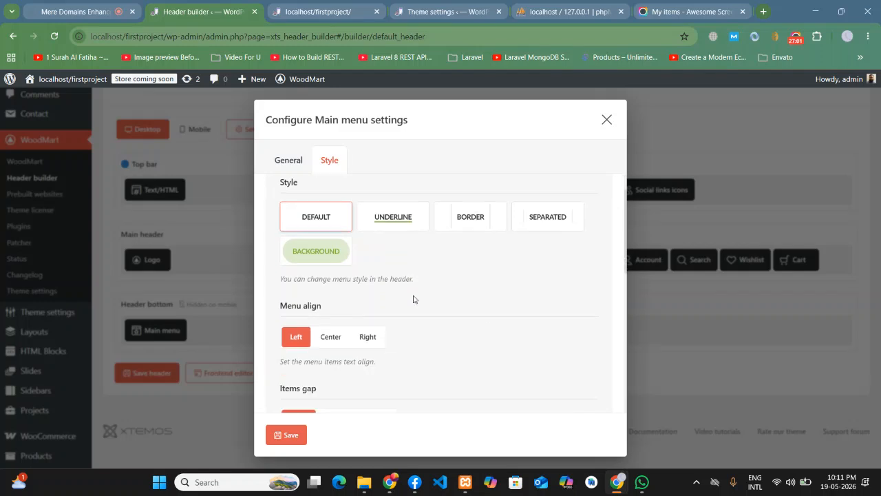
click(330, 325)
click(294, 434)
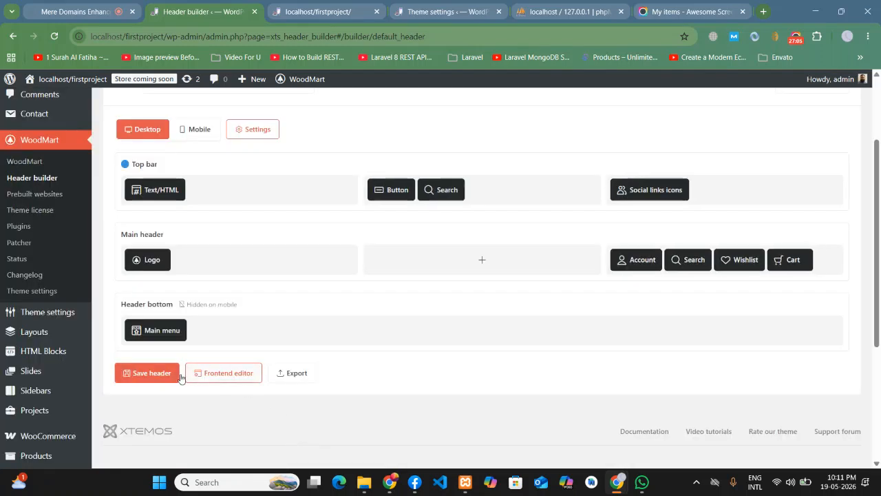
- Save the header and reload the front page to check the centred menu
click(151, 373)
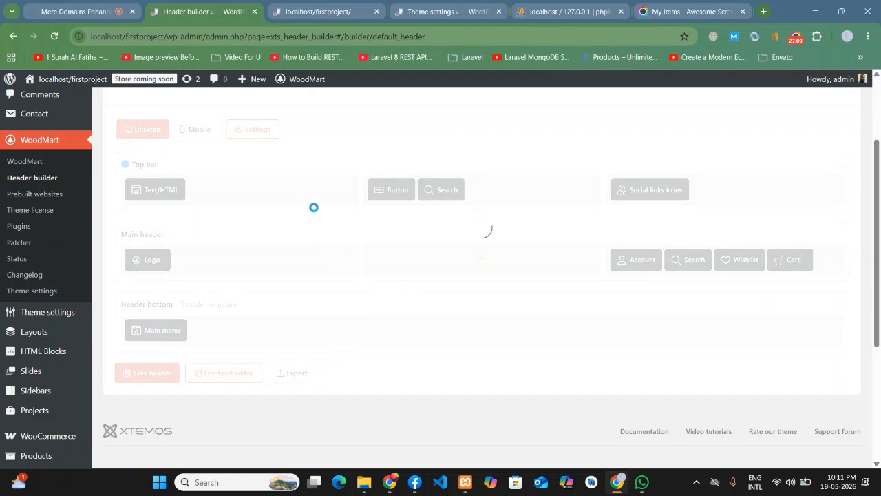
click(316, 8)
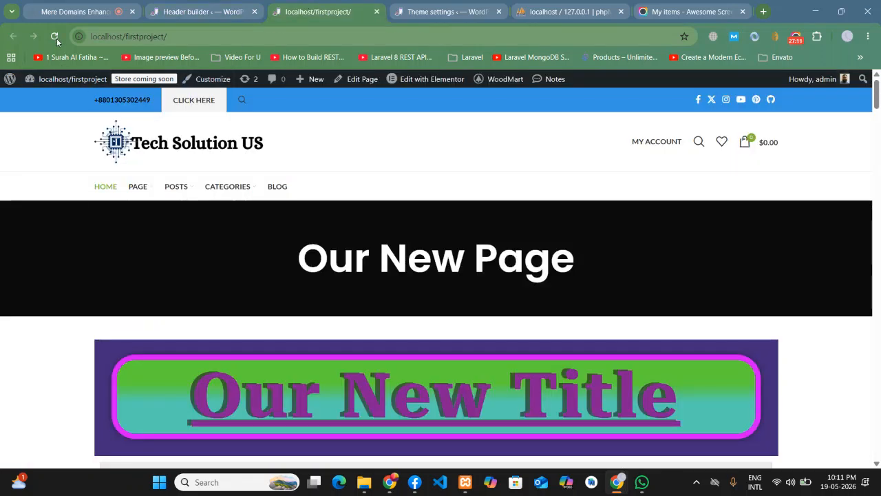
click(54, 36)
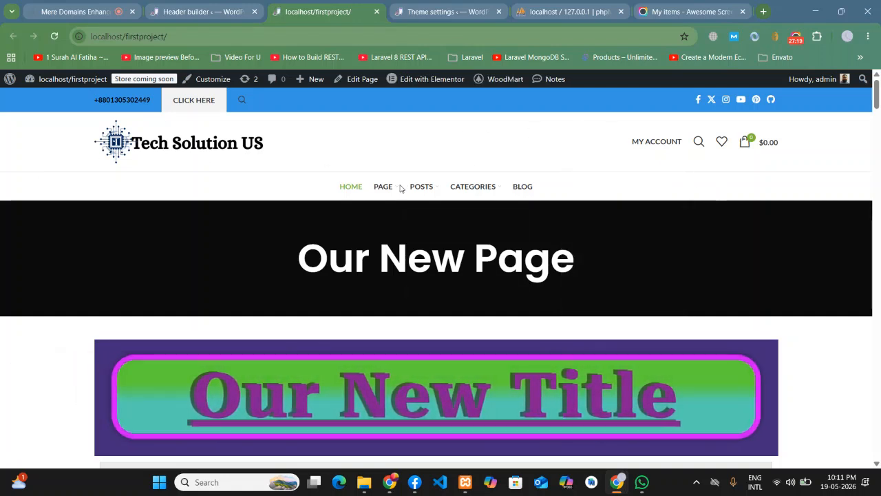
mouse_move(482, 191)
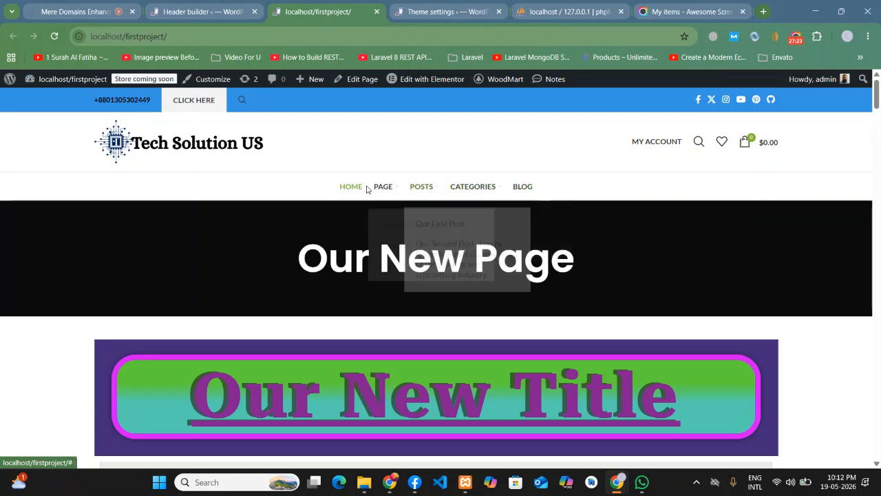
- Set the main menu alignment to Right in its style settings
click(224, 11)
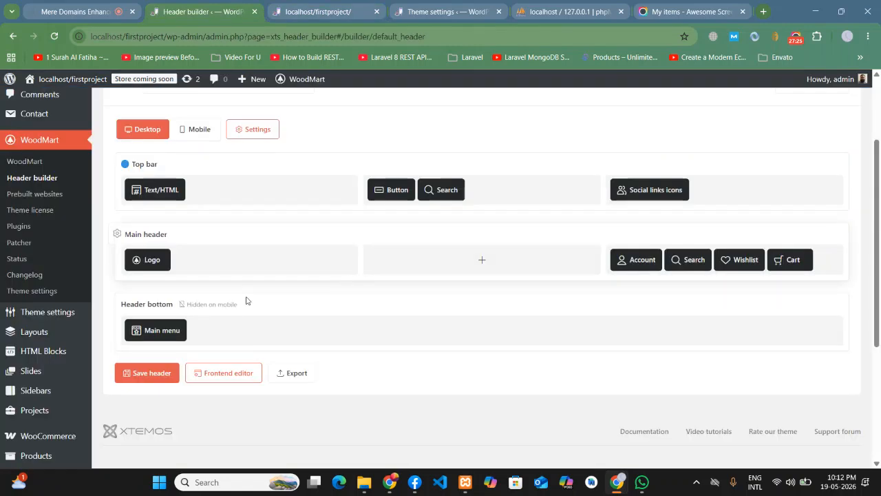
click(150, 312)
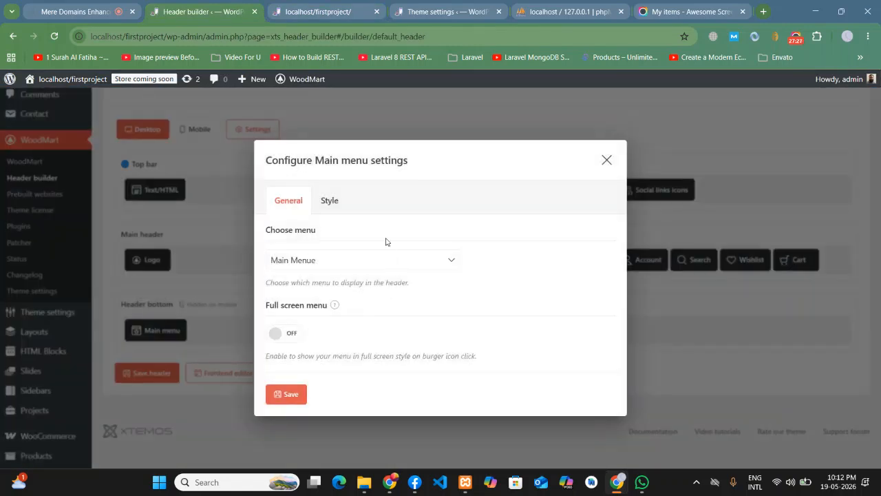
click(329, 199)
scroll(427, 310, down, 3)
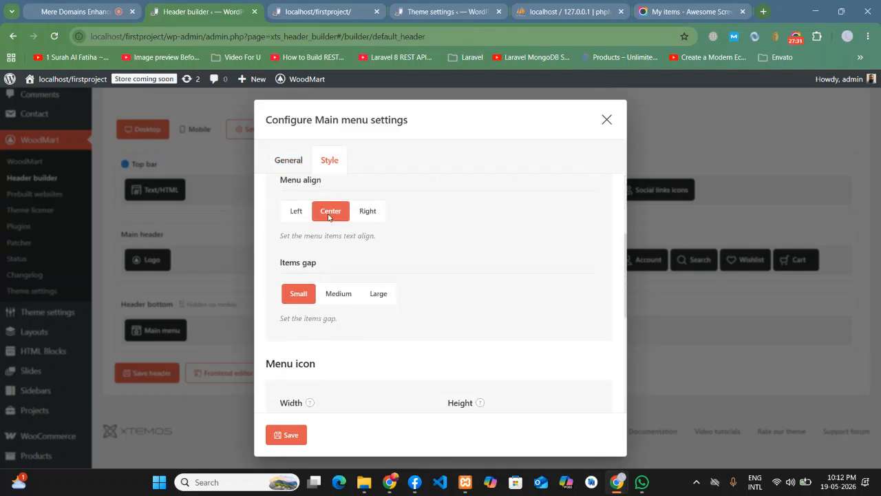
scroll(433, 240, up, 1)
click(368, 272)
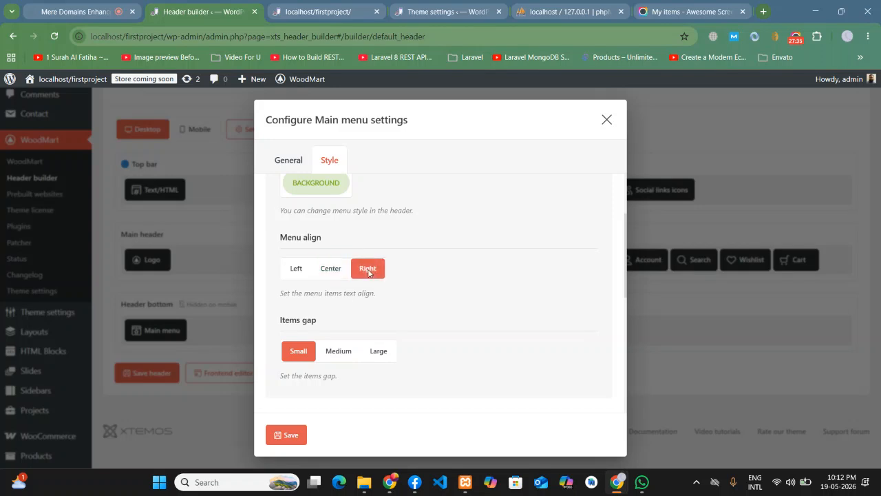
click(294, 435)
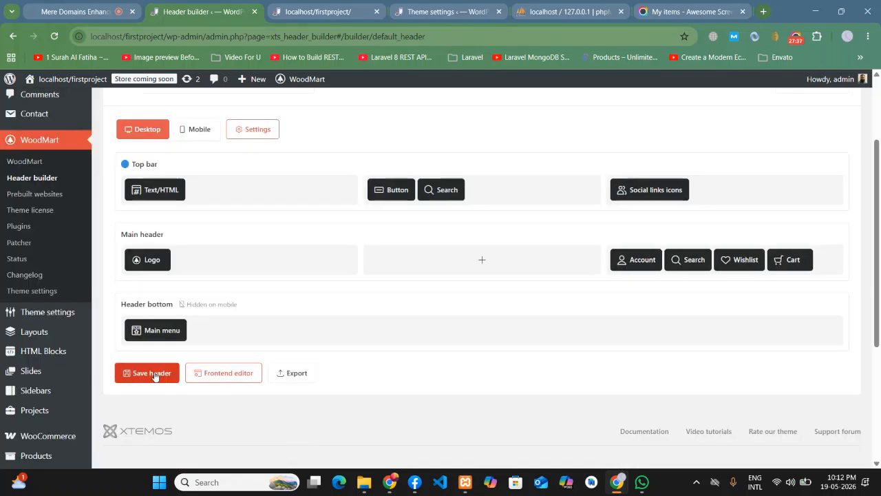
- Save the header and reload the front page to preview the right-aligned menu
click(156, 374)
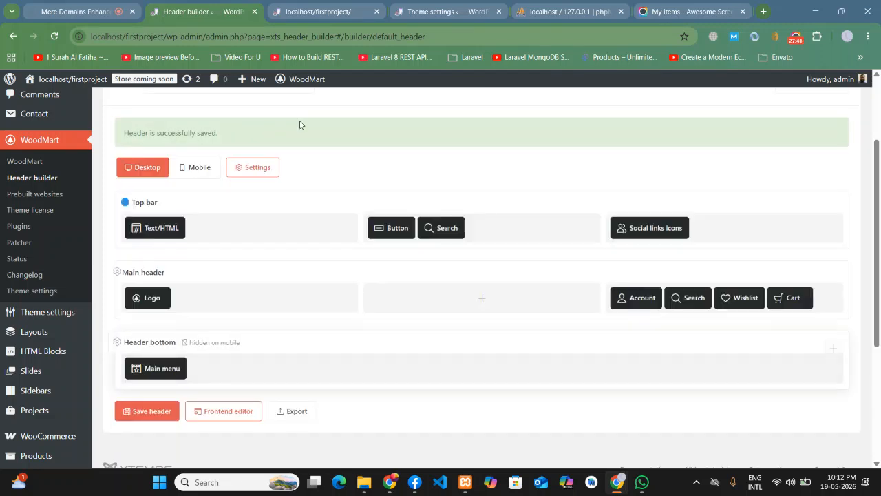
click(316, 12)
click(56, 37)
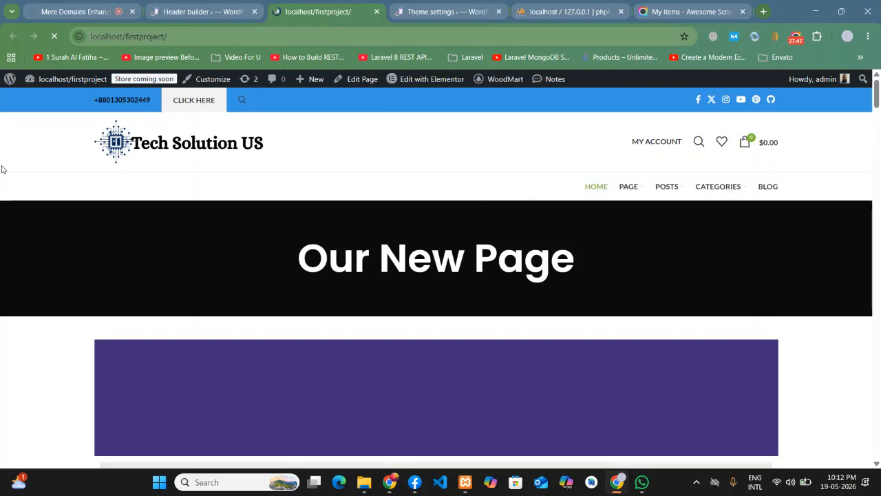
mouse_move(619, 191)
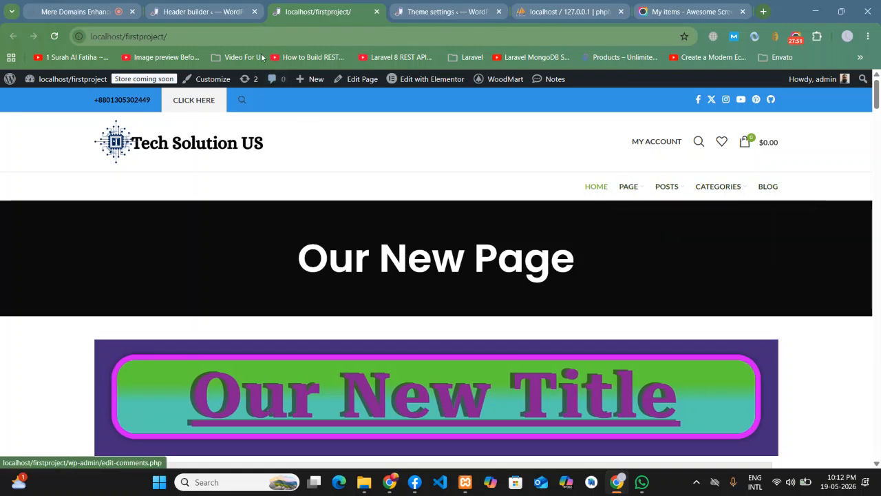
- Set the main menu alignment back to Center
click(200, 11)
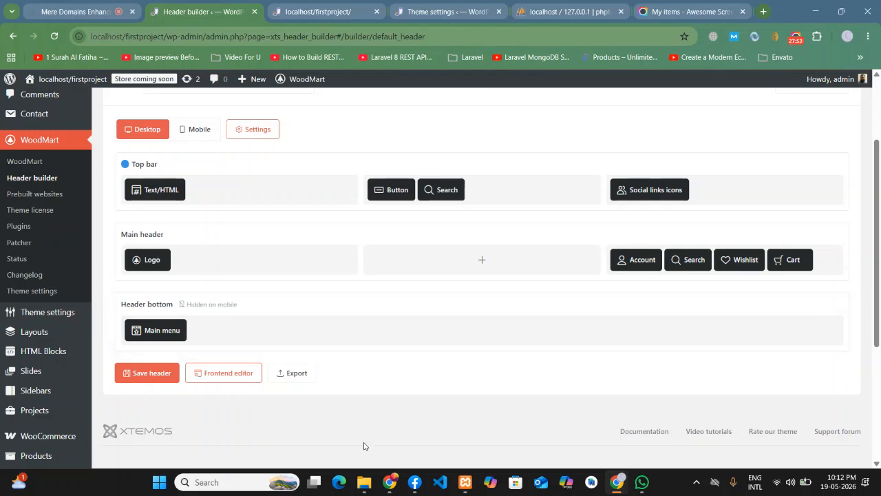
click(153, 314)
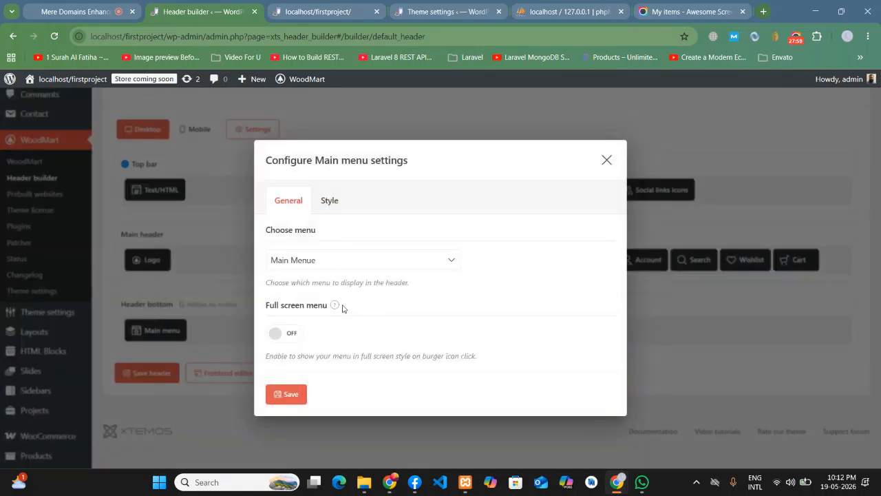
click(330, 199)
scroll(396, 289, down, 4)
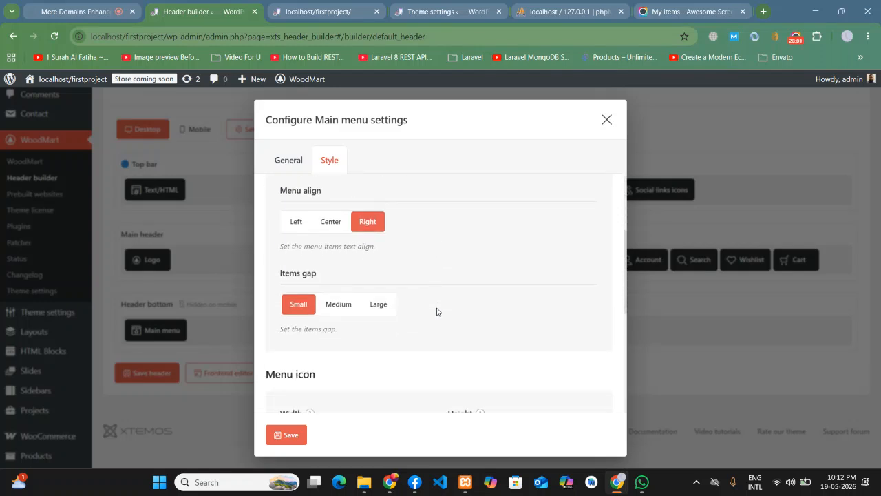
click(330, 211)
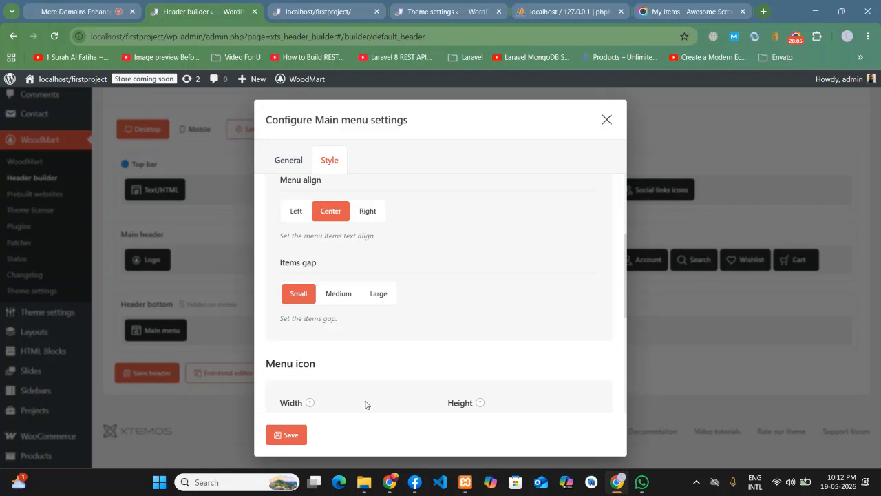
scroll(369, 399, up, 2)
click(291, 435)
- Save the header and view the front page with the centred menu
click(156, 371)
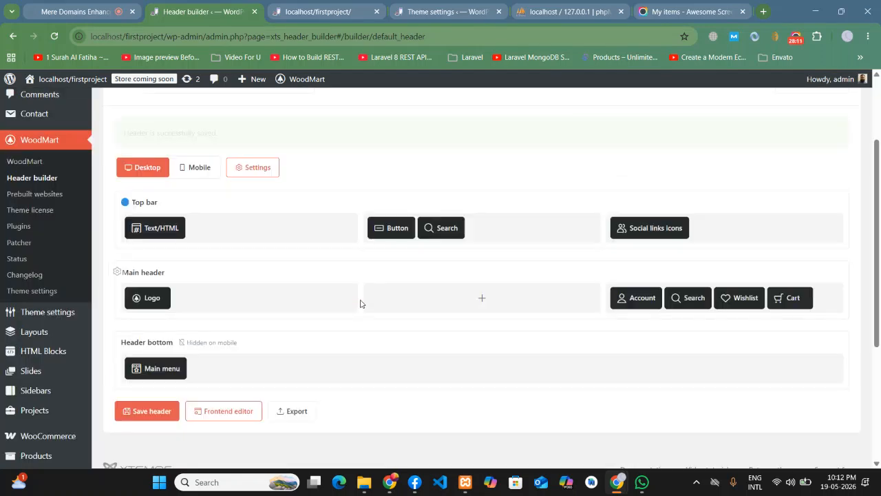
click(310, 11)
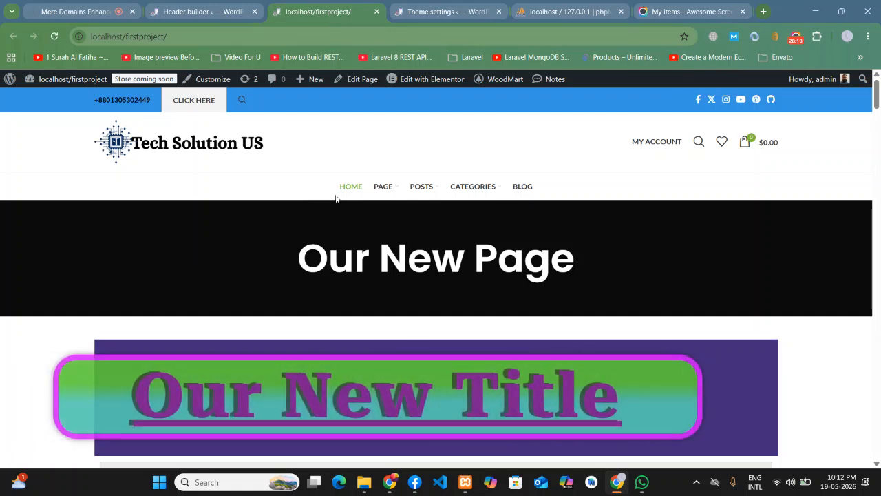
click(163, 5)
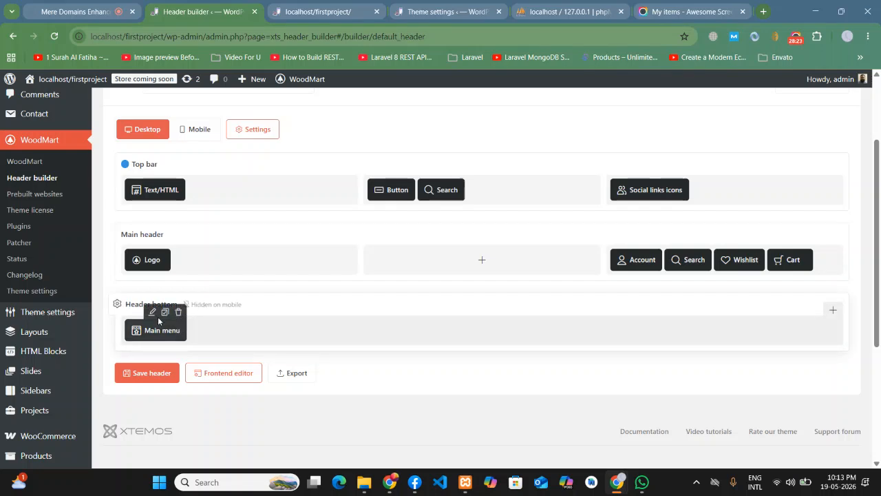
- Give the main menu the UNDERLINE style
click(152, 312)
click(329, 201)
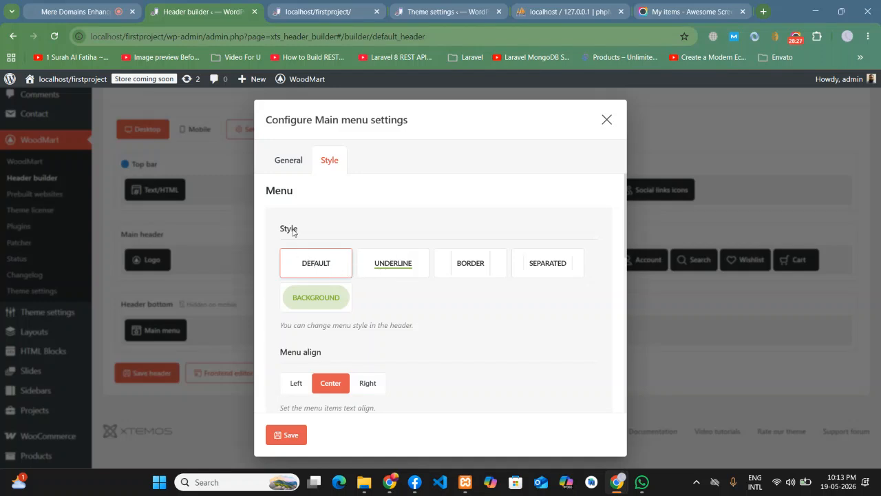
click(400, 269)
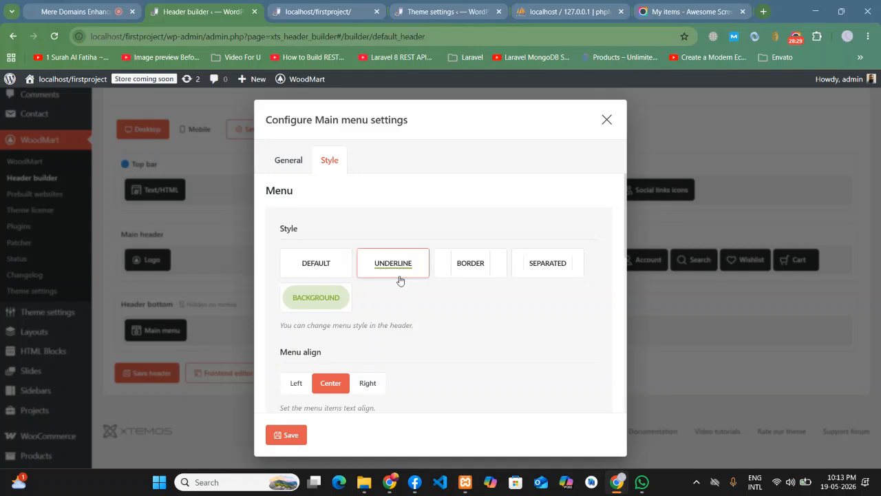
click(285, 435)
- Save the header, reload the front page, and check the POSTS and CATEGORIES dropdowns
click(155, 373)
click(317, 11)
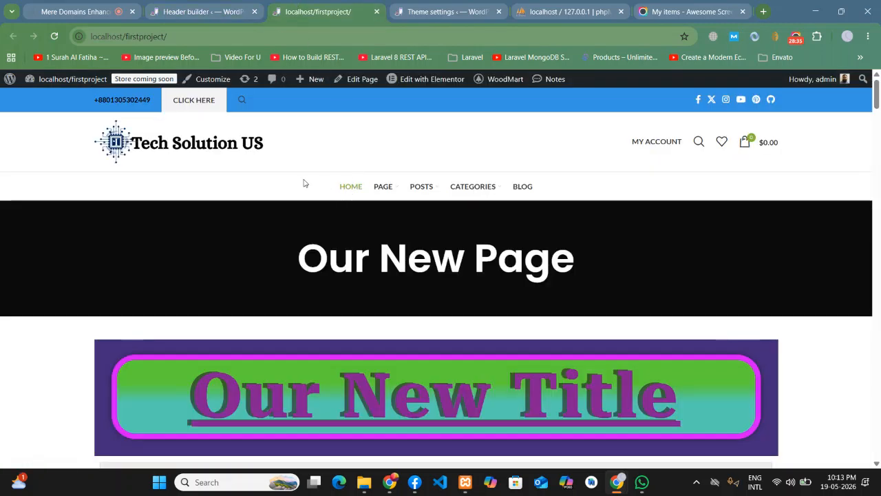
click(53, 37)
click(179, 6)
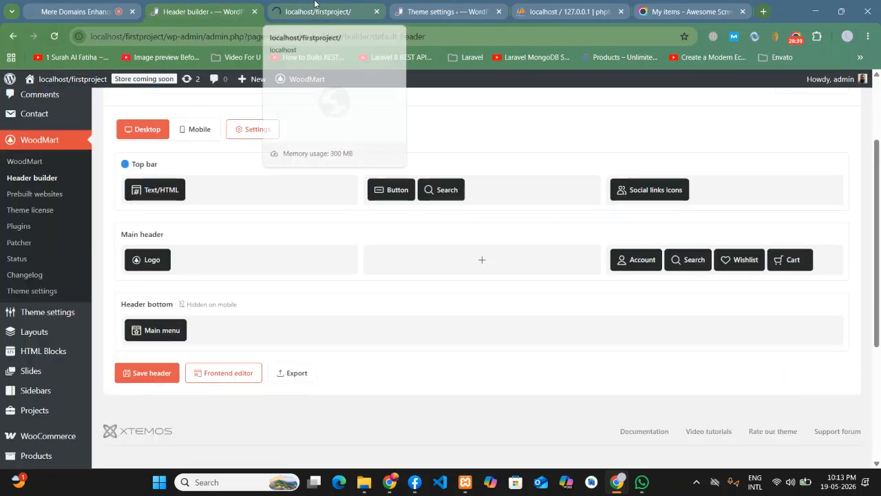
click(315, 3)
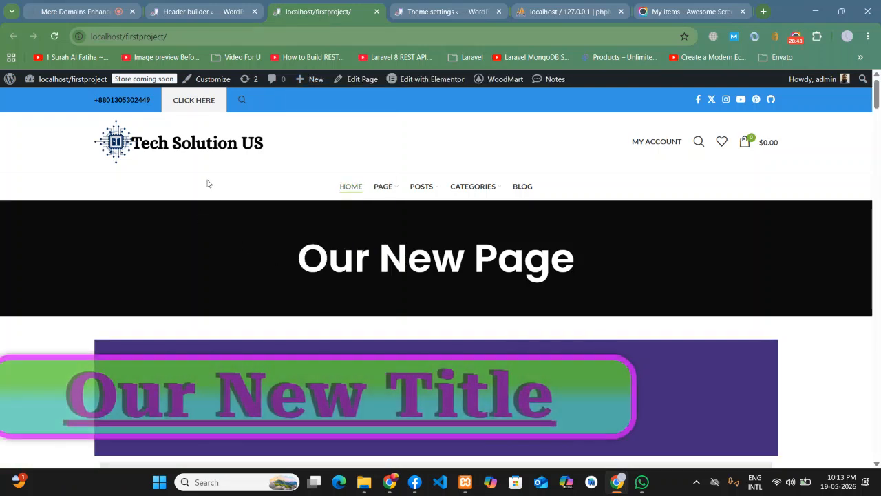
mouse_move(422, 192)
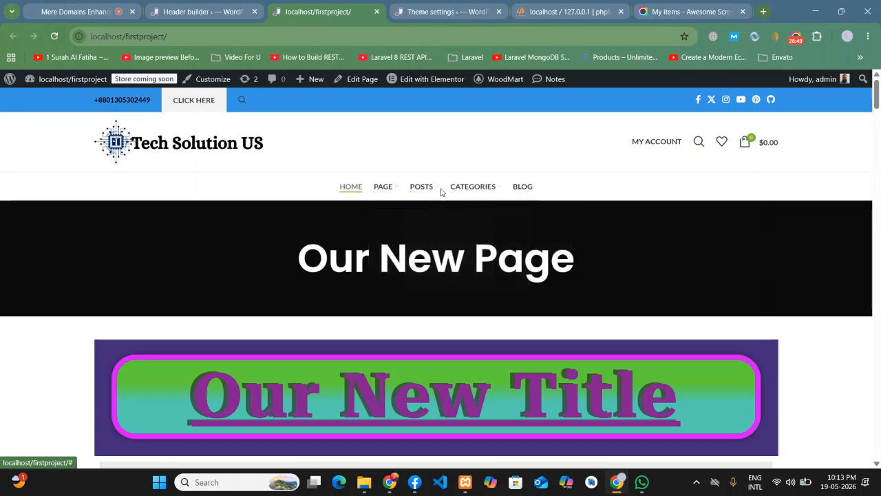
mouse_move(471, 191)
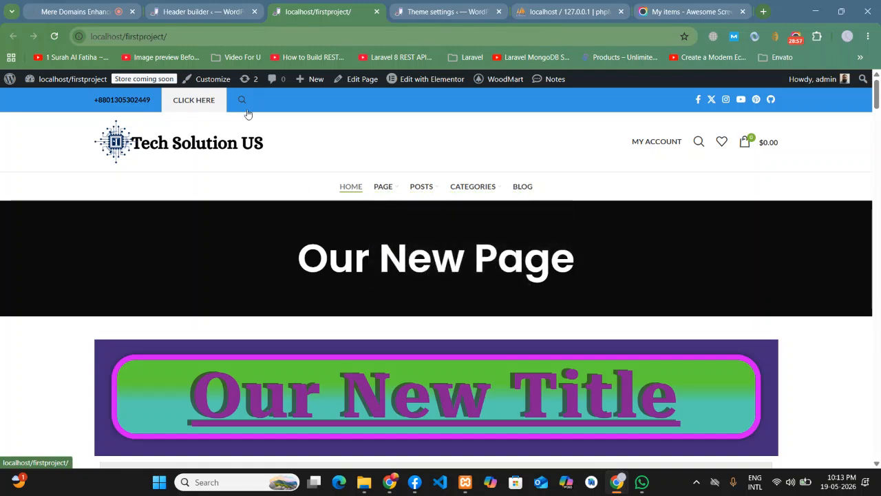
click(187, 8)
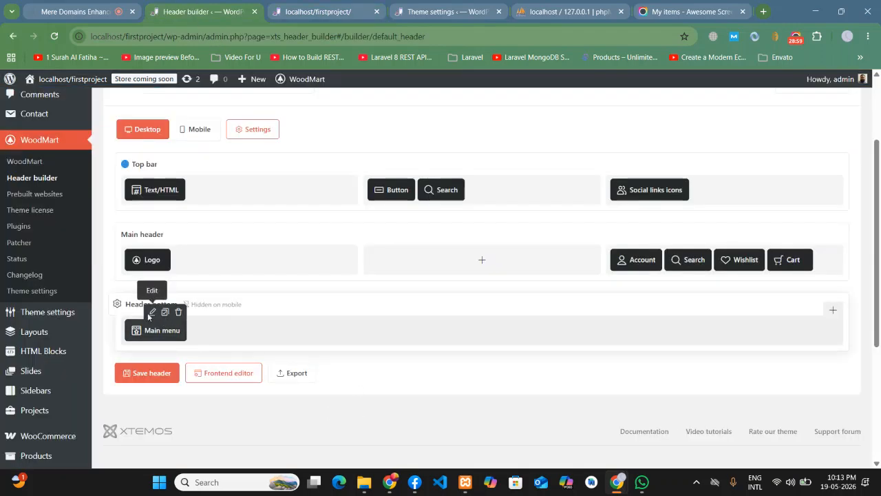
- Switch the main menu style to BACKGROUND after trying BORDER, save the header, and view the site
click(149, 313)
click(330, 202)
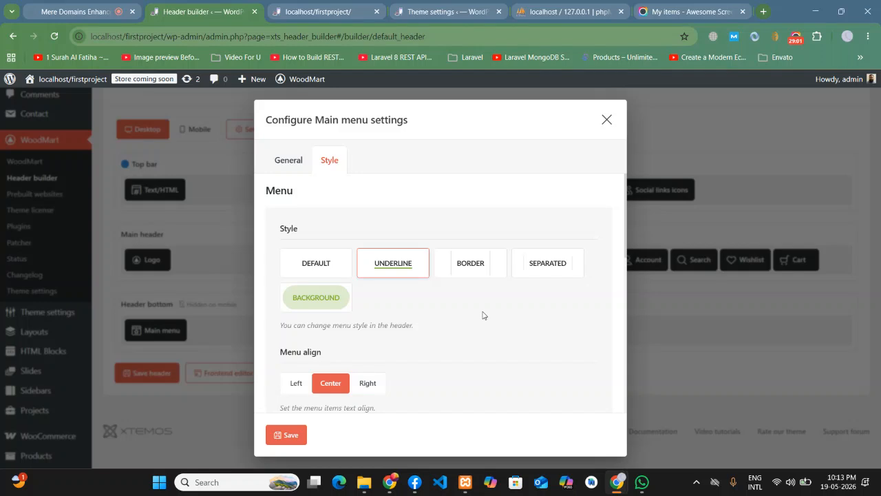
click(471, 268)
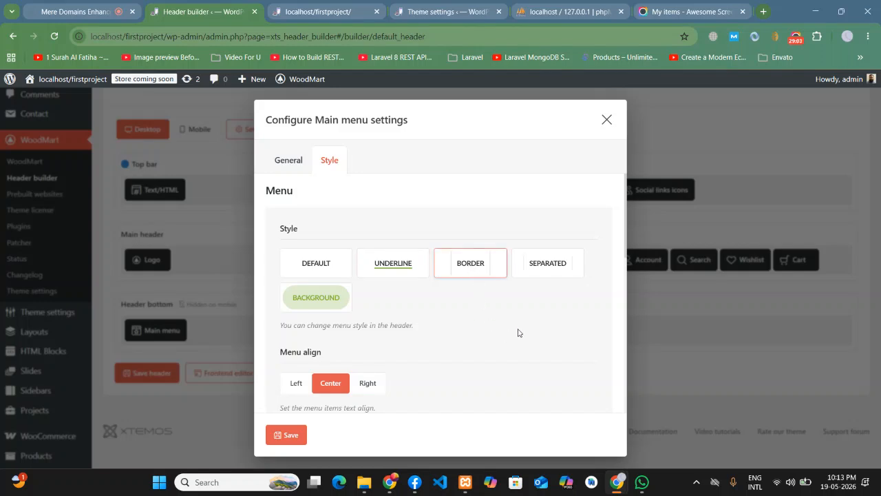
click(310, 304)
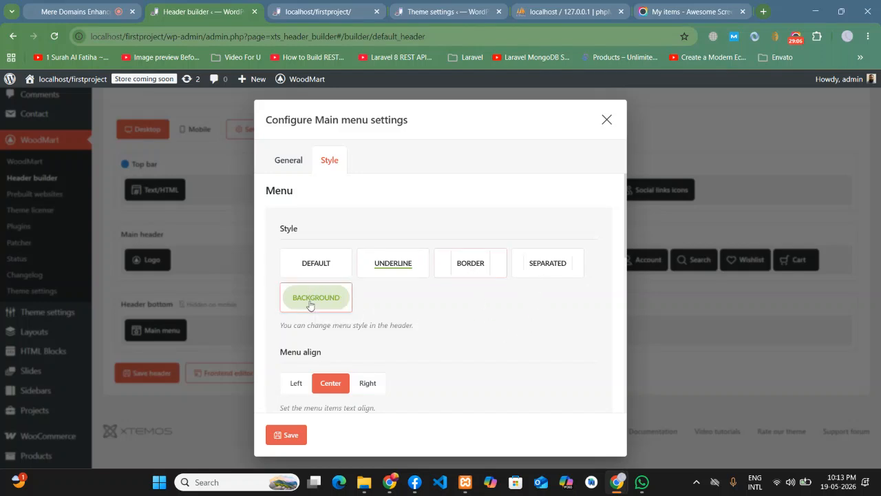
click(294, 431)
click(146, 372)
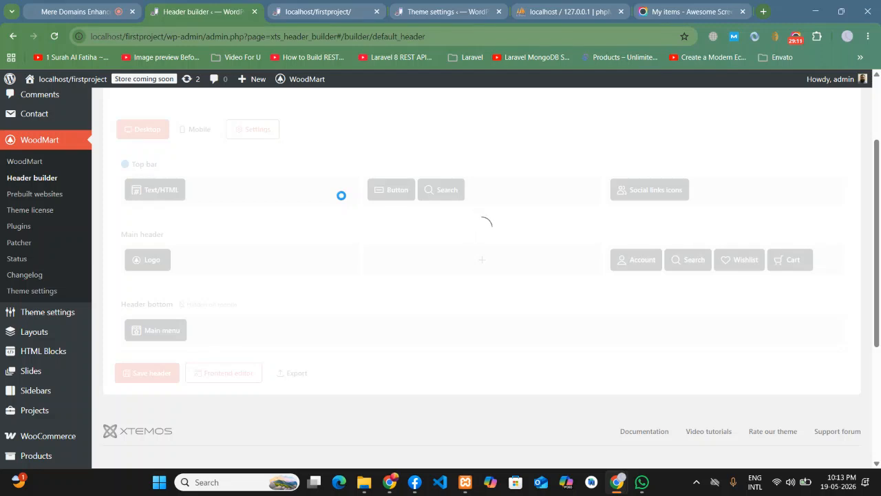
key(ctrl+Tab)
- Reload the site, open the BLOG page to see its light-green highlight, then go back to the header builder
click(50, 38)
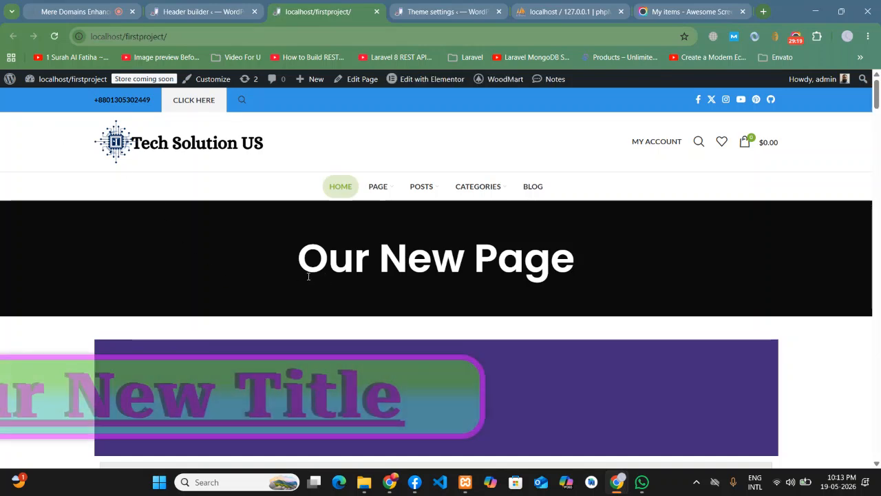
click(527, 189)
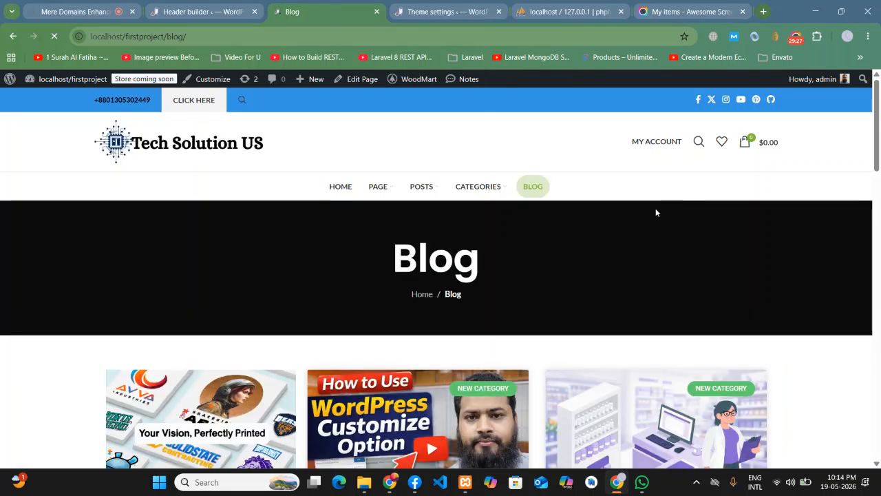
scroll(544, 244, down, 1)
scroll(544, 244, up, 1)
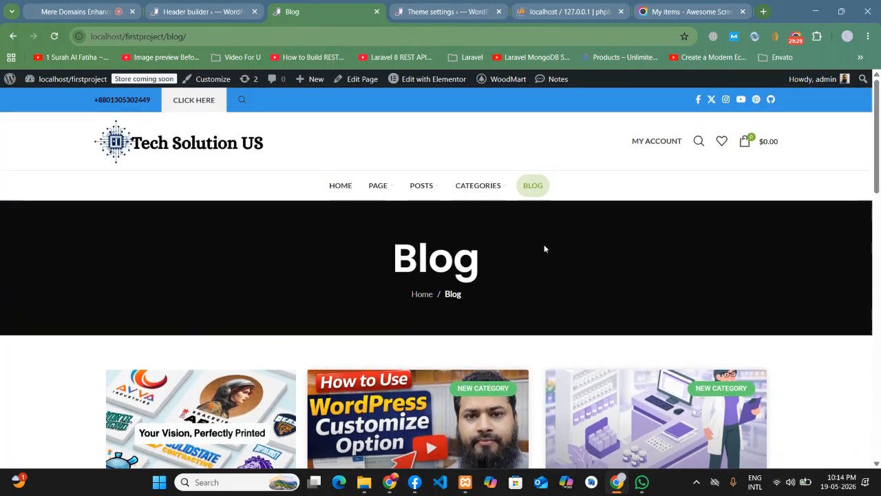
mouse_move(394, 181)
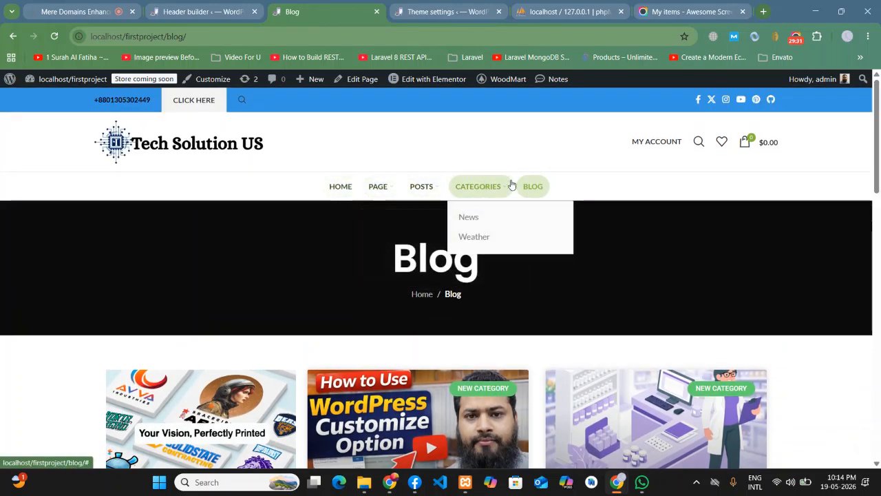
click(237, 7)
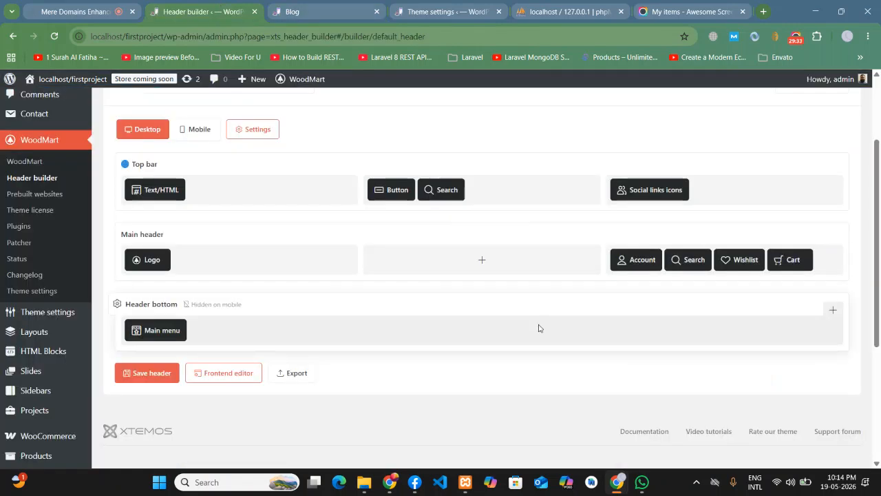
scroll(229, 263, down, 1)
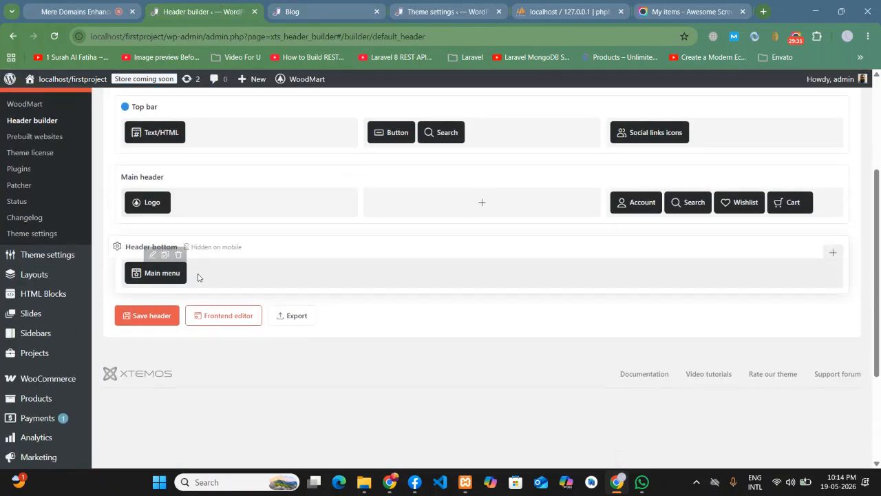
mouse_move(149, 261)
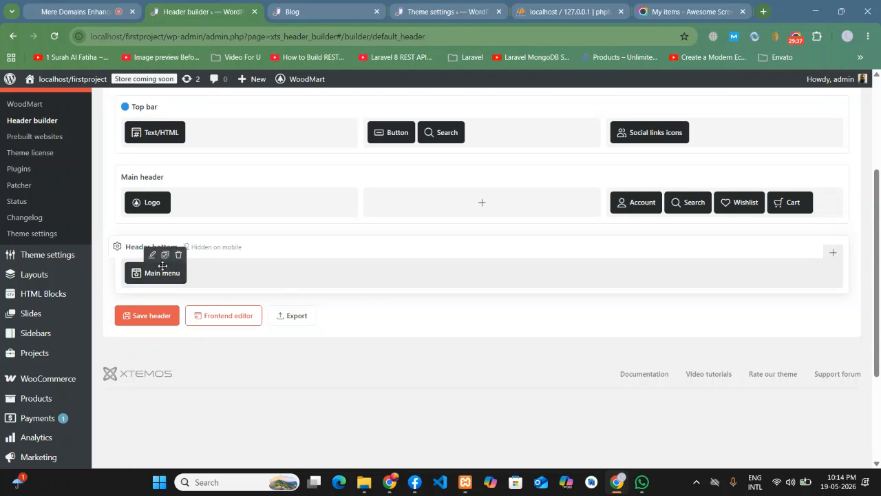
scroll(516, 373, up, 2)
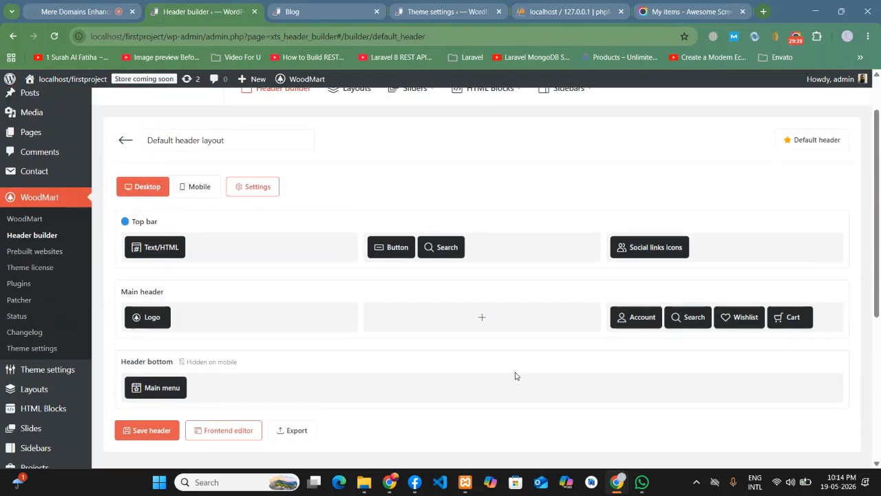
scroll(465, 433, down, 1)
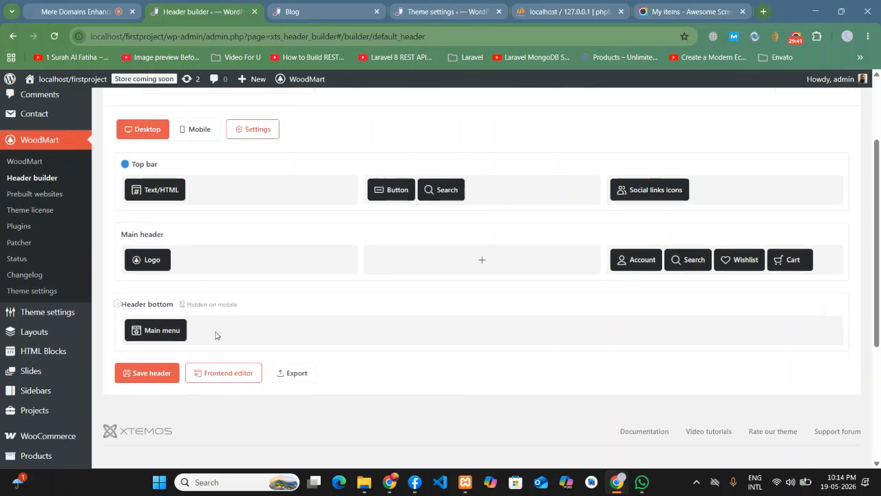
click(117, 303)
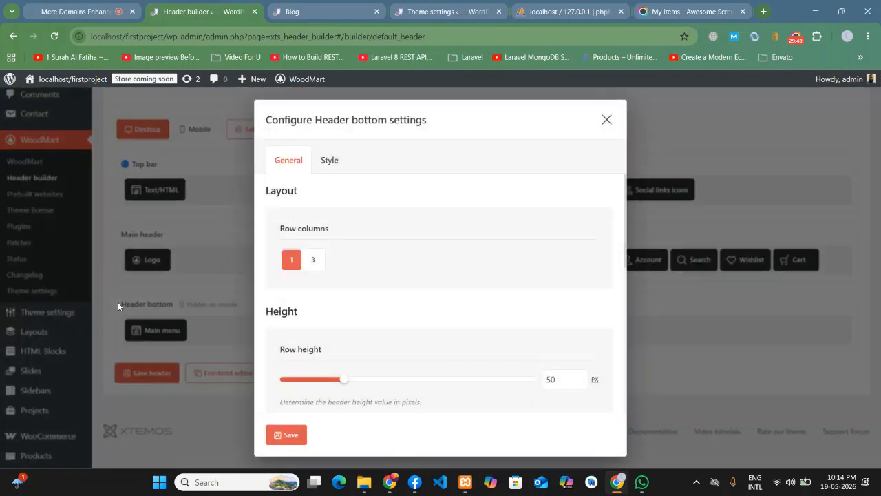
click(333, 161)
scroll(425, 303, down, 5)
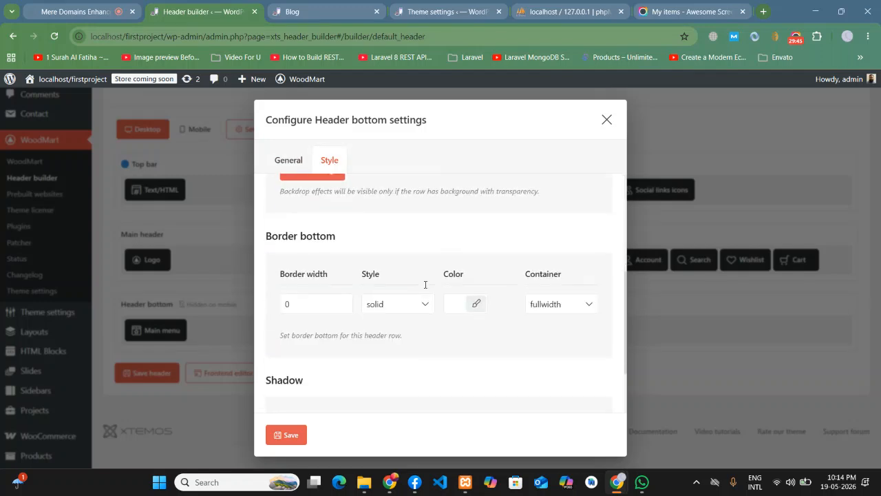
scroll(461, 350, up, 5)
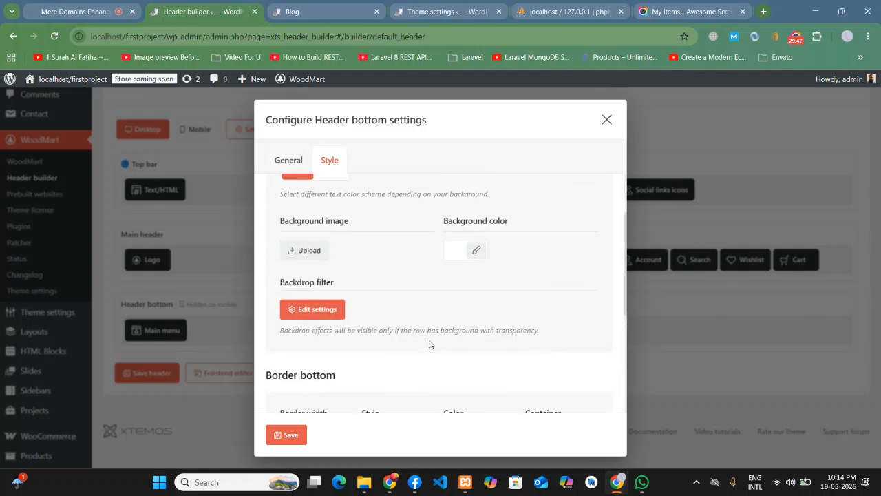
click(606, 120)
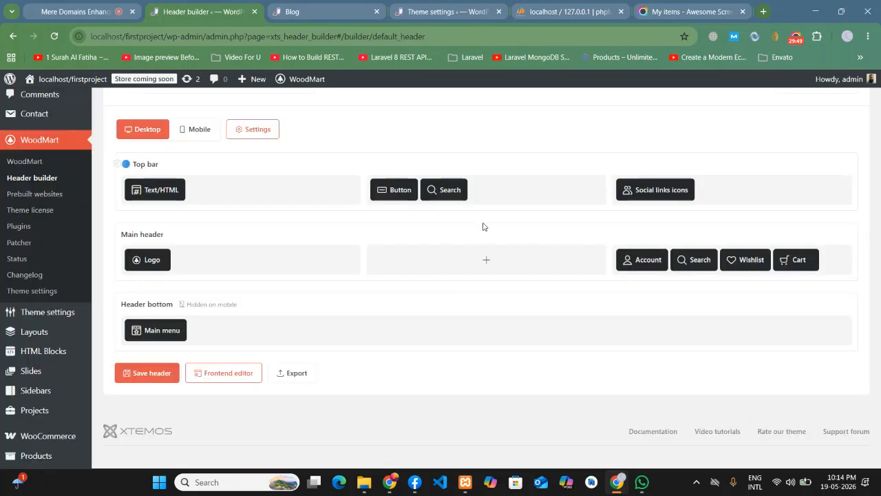
click(151, 313)
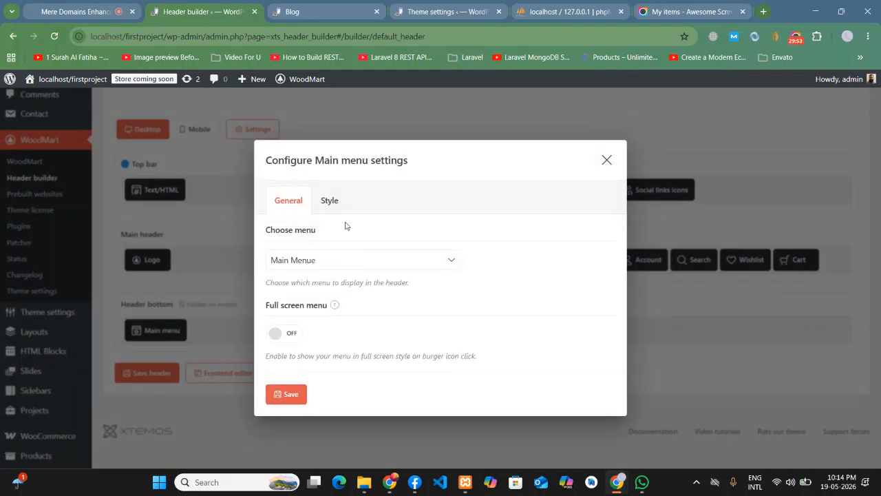
click(329, 201)
scroll(455, 365, down, 5)
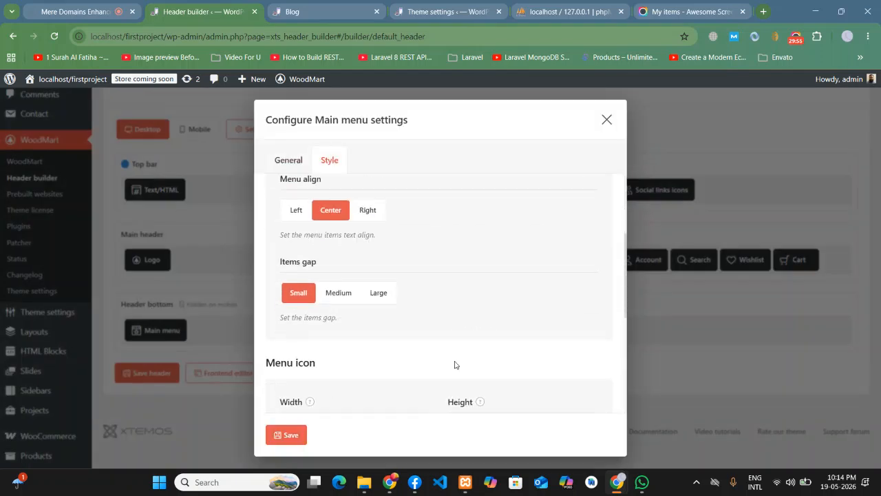
scroll(450, 363, down, 2)
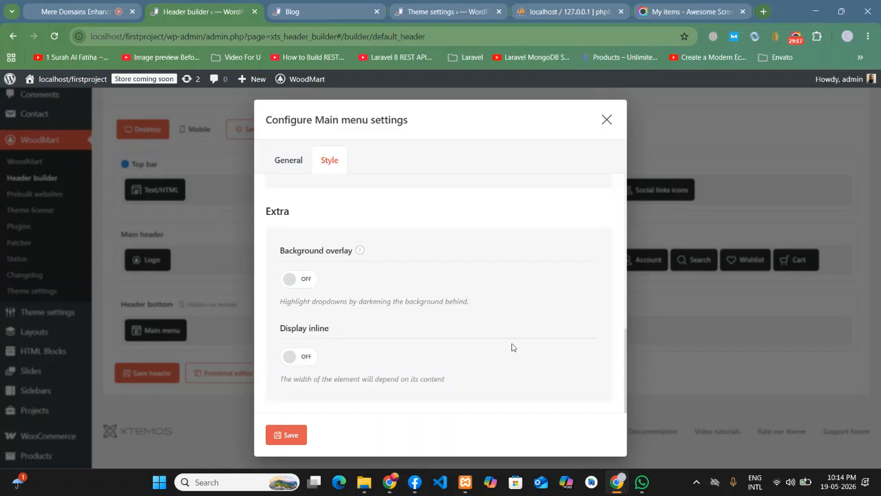
scroll(496, 318, up, 7)
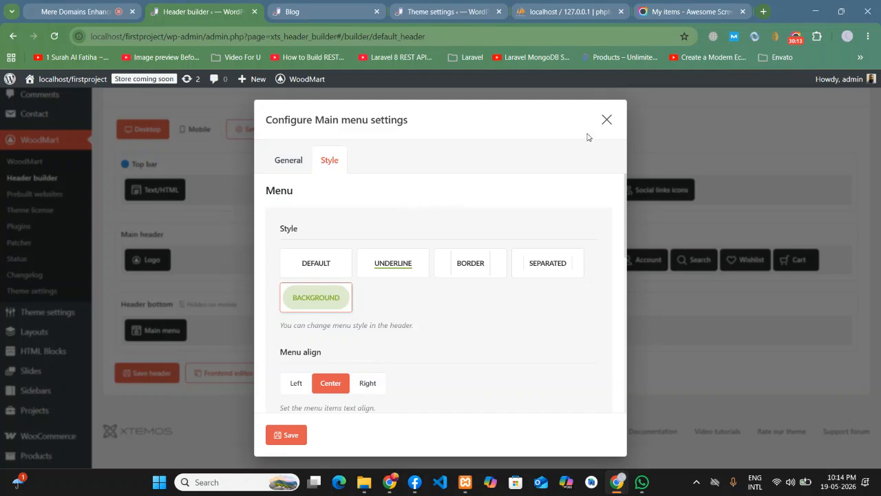
click(606, 119)
scroll(264, 255, up, 3)
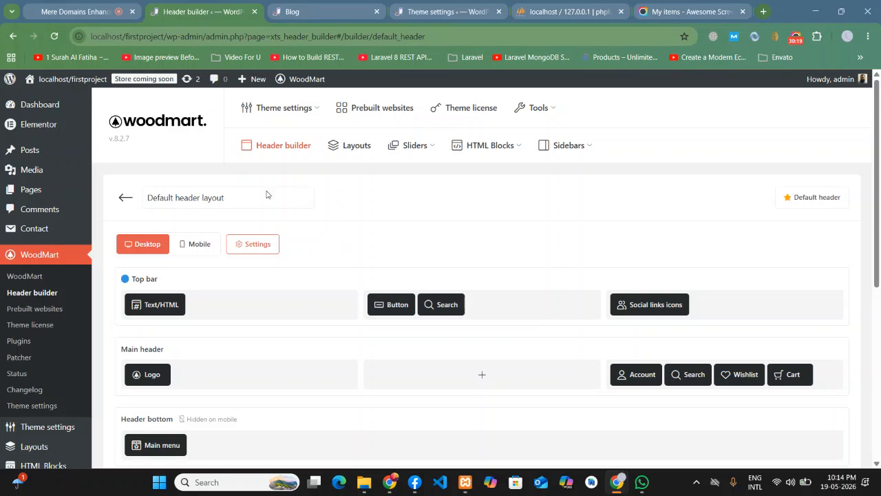
- Switch through the browser tabs to the Theme settings social links section
click(108, 6)
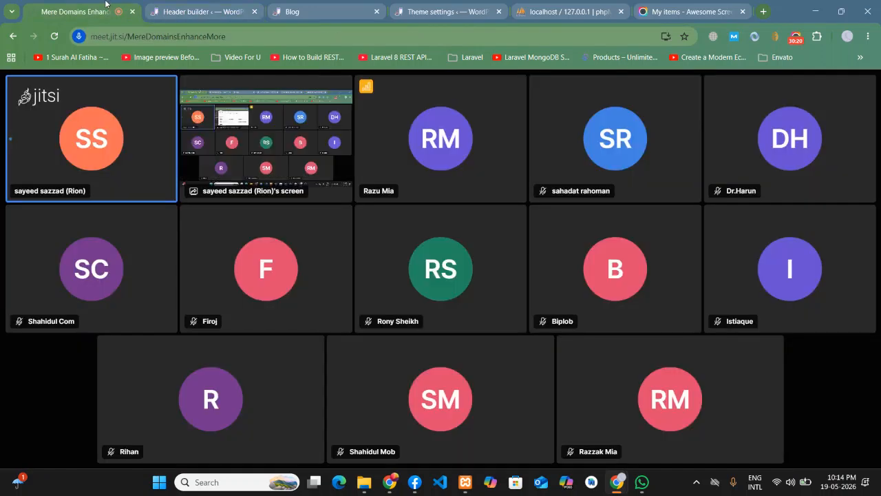
click(223, 6)
click(297, 7)
click(428, 7)
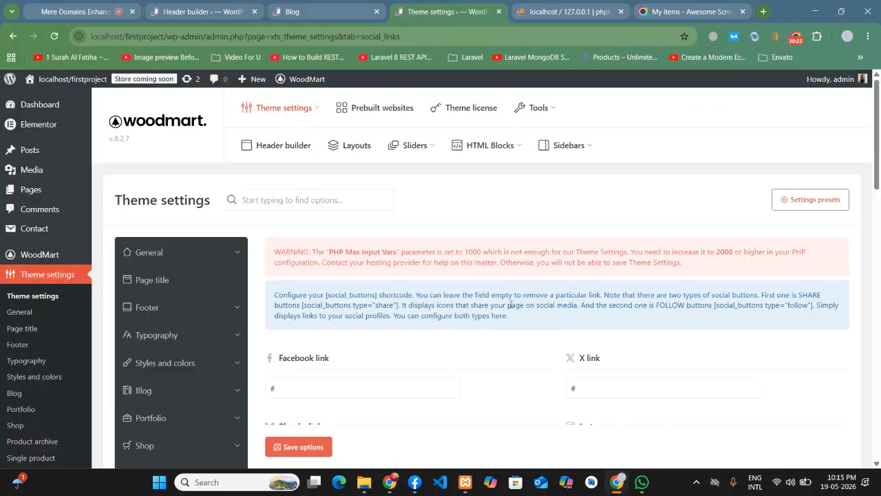
- Repeatedly select and reread the PHP Max Input Vars warning text
drag(685, 265, 267, 251)
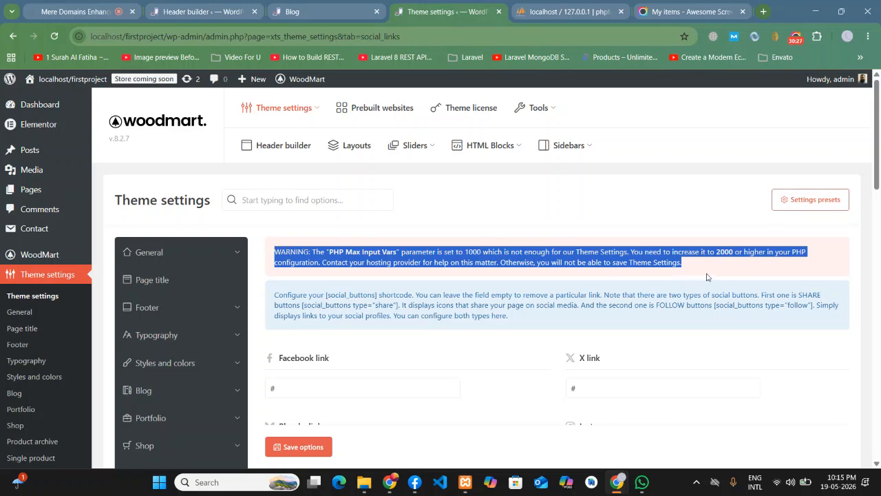
click(788, 271)
drag(709, 266, 265, 248)
click(739, 269)
drag(674, 267, 273, 250)
drag(795, 277, 272, 253)
drag(716, 276, 274, 252)
drag(707, 264, 270, 253)
click(543, 196)
drag(700, 275, 251, 252)
click(353, 234)
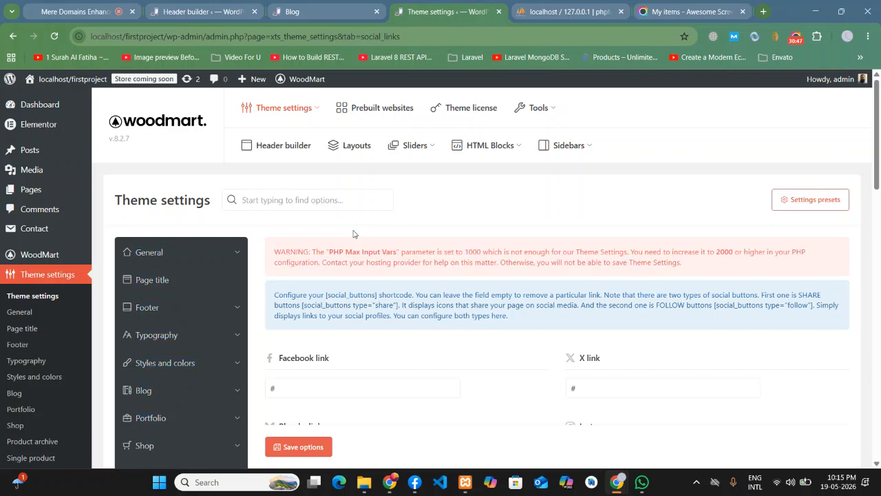
- Return to the Default header layout and look it over, including the top bar's Social links icons
click(310, 9)
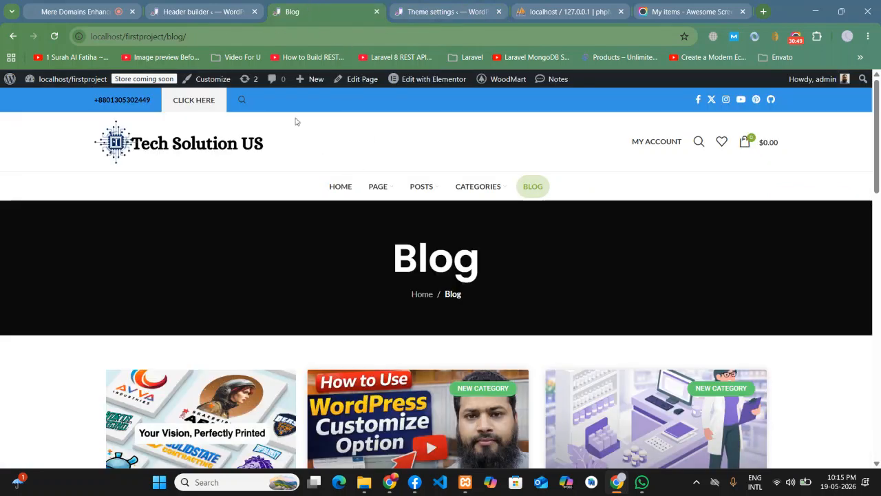
click(206, 5)
scroll(440, 221, down, 1)
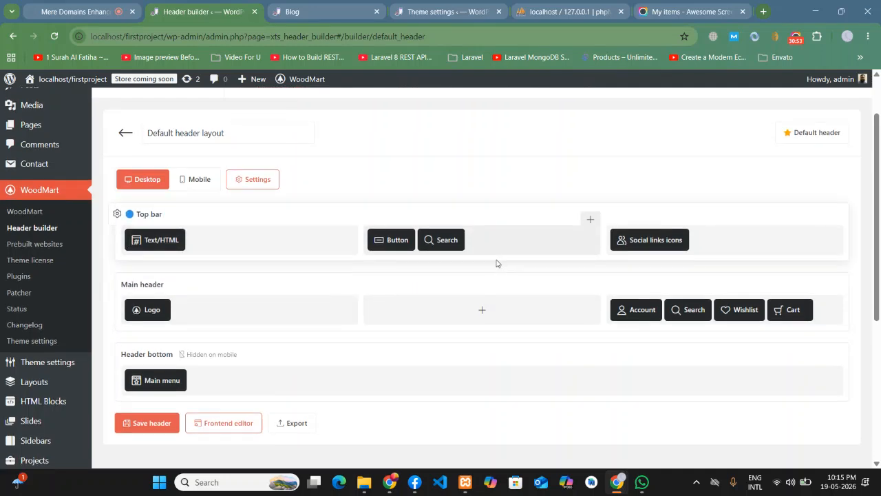
scroll(360, 313, down, 1)
scroll(242, 311, down, 1)
scroll(161, 276, up, 3)
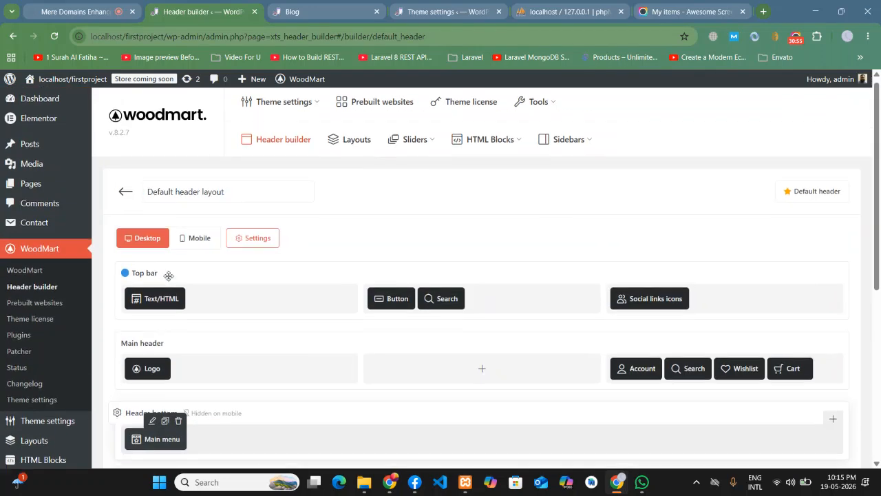
scroll(162, 284, down, 2)
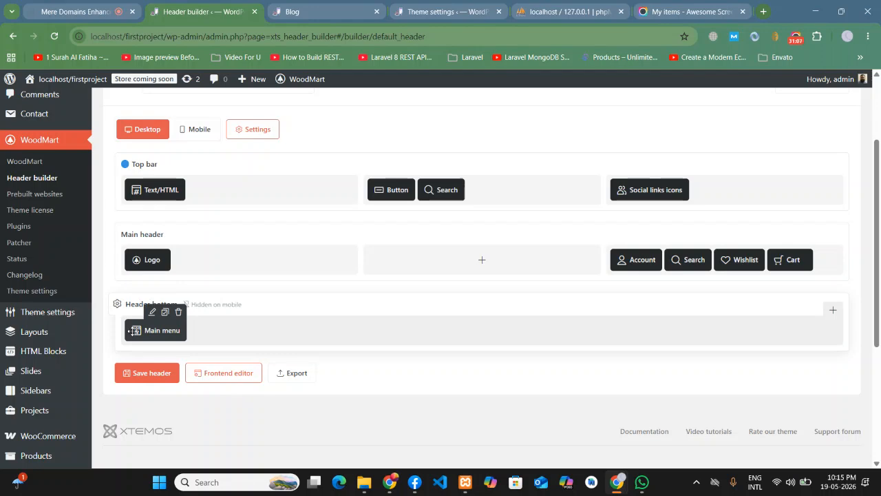
scroll(448, 261, up, 3)
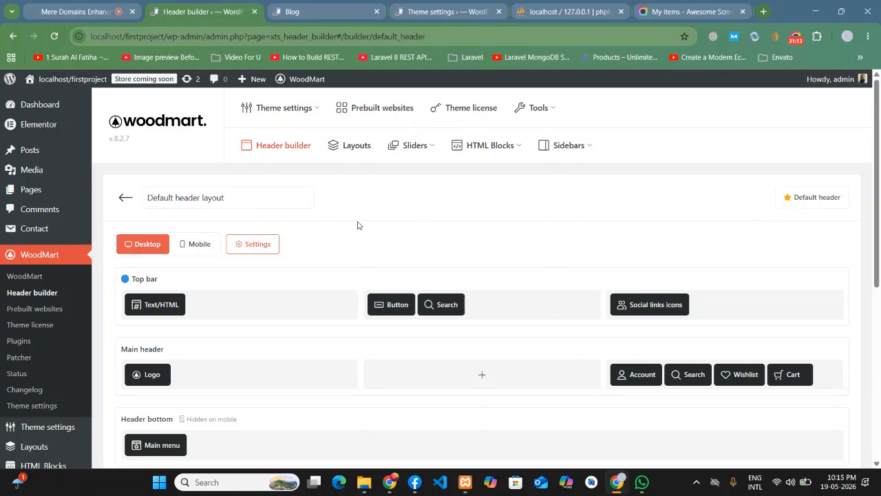
- From the headers list, add a new header based on the Double menu example layout
click(126, 197)
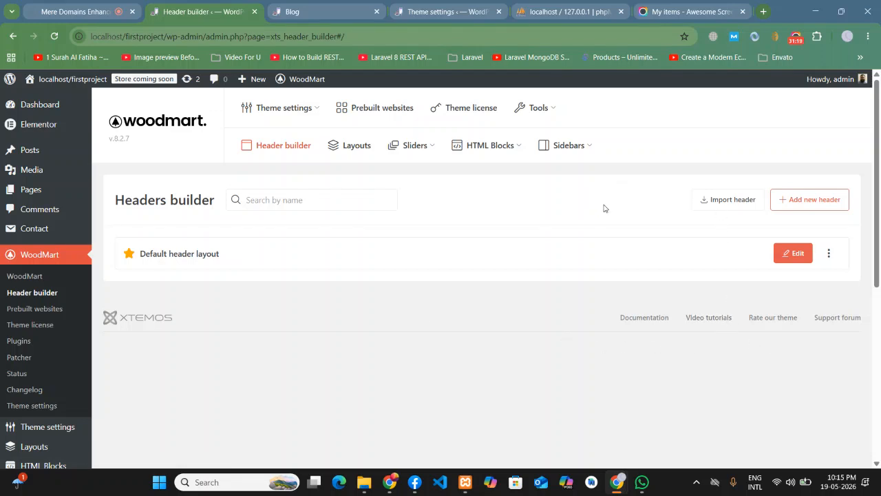
click(799, 200)
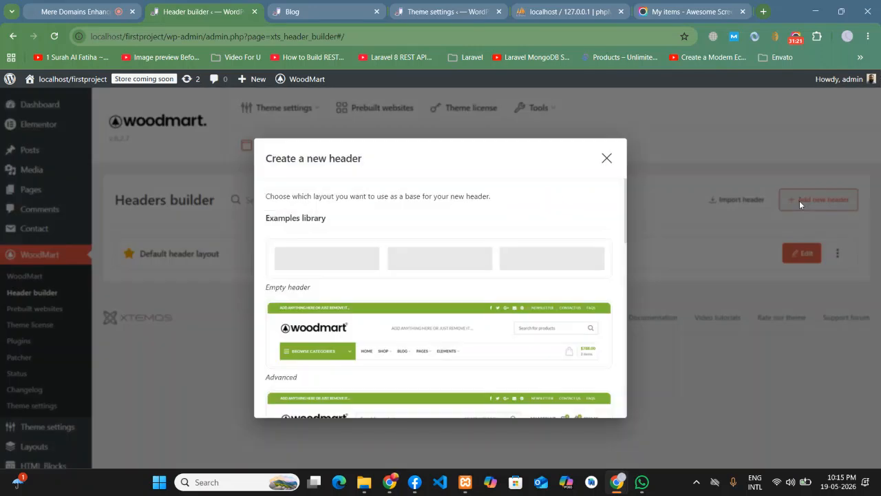
scroll(472, 275, down, 3)
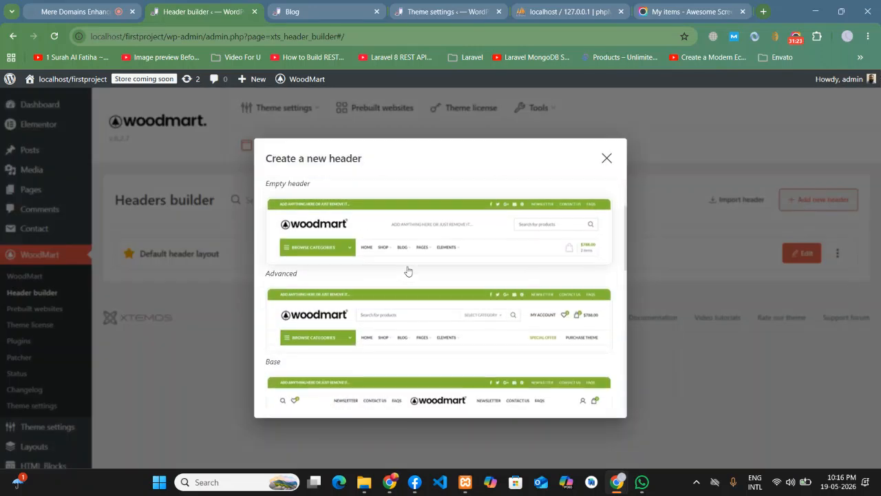
scroll(432, 272, down, 3)
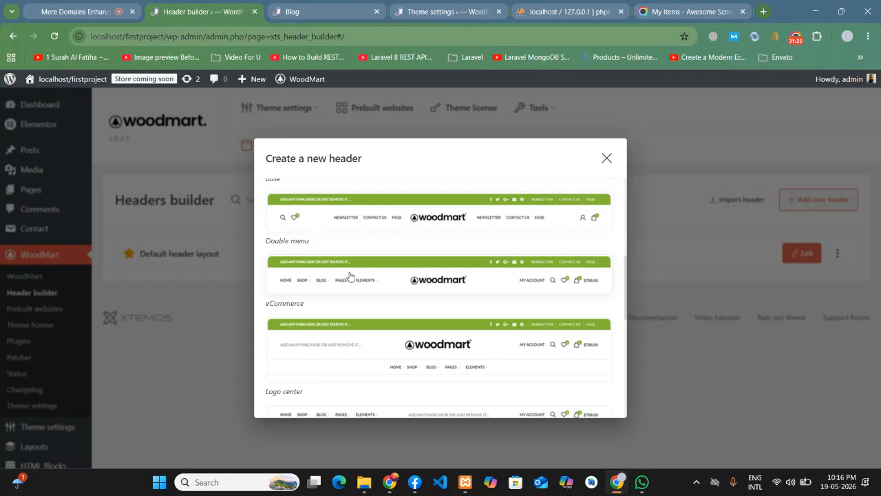
scroll(432, 279, down, 5)
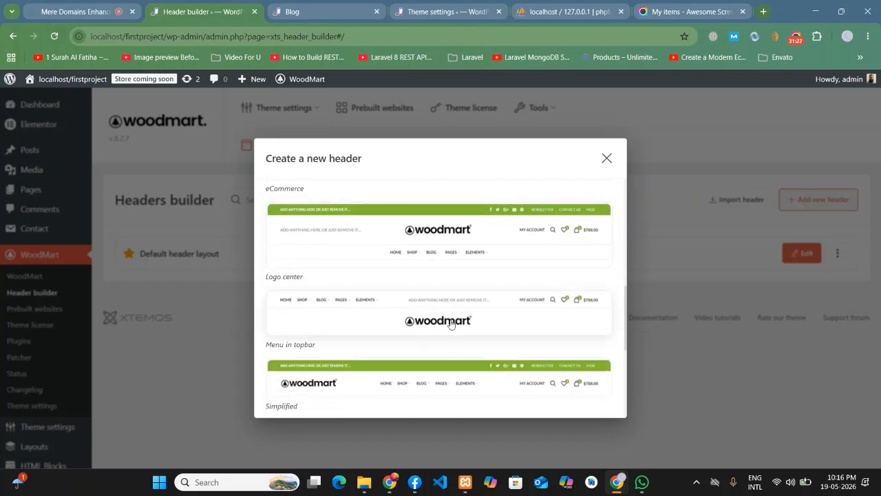
scroll(388, 241, down, 3)
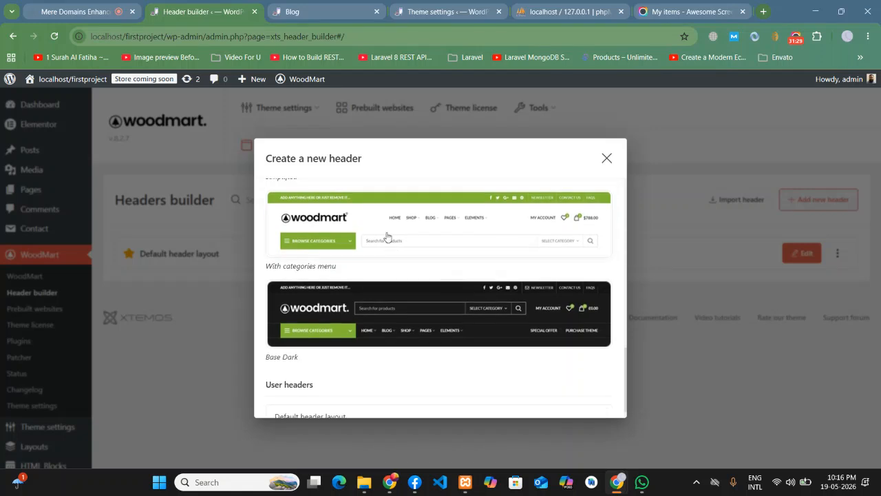
scroll(447, 244, down, 1)
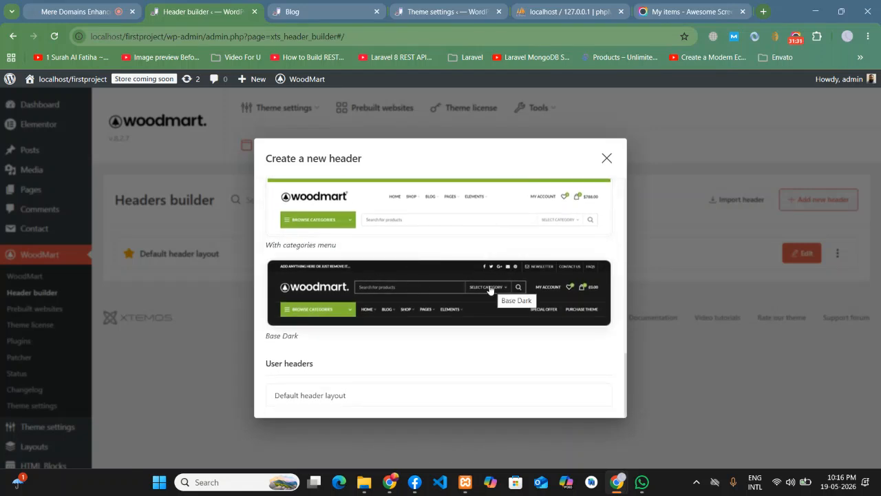
scroll(465, 295, up, 10)
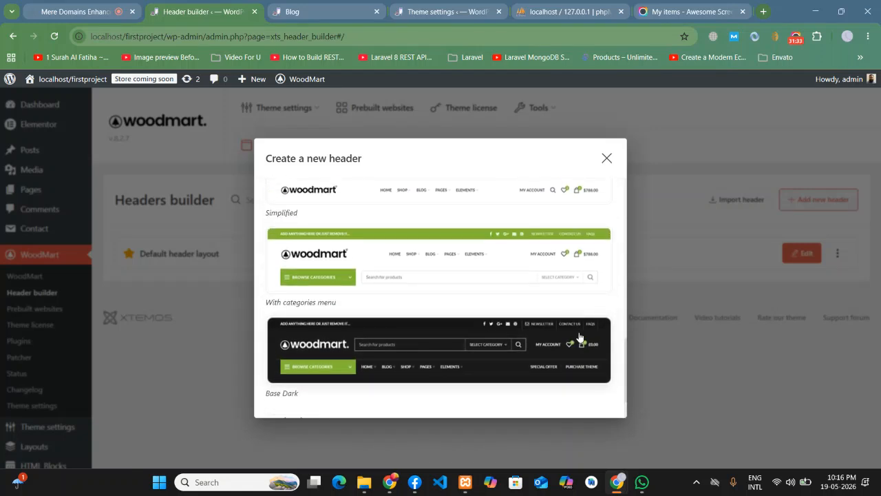
scroll(422, 227, down, 5)
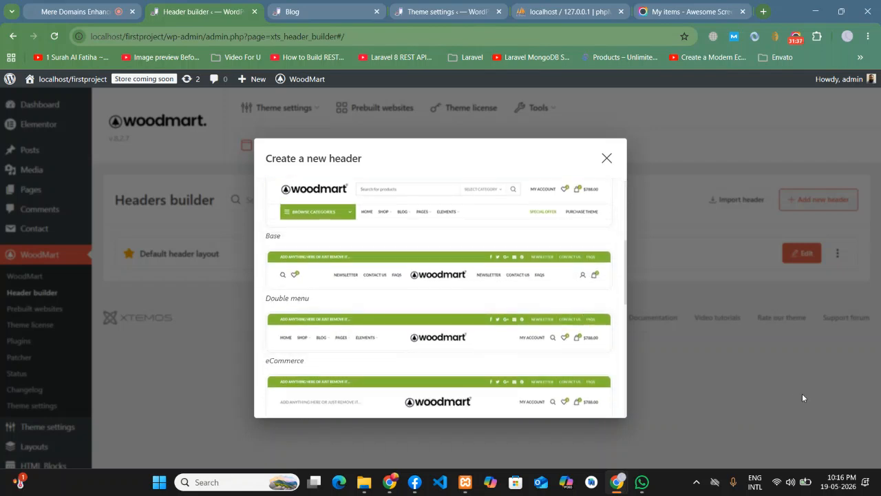
click(422, 272)
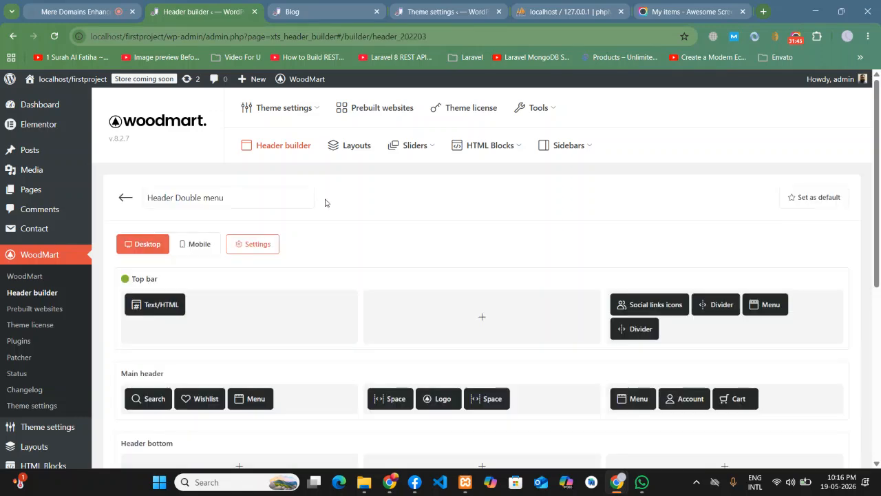
- Save Header Double menu, confirm it as the default header, and reload the Blog page to view it
scroll(569, 269, down, 4)
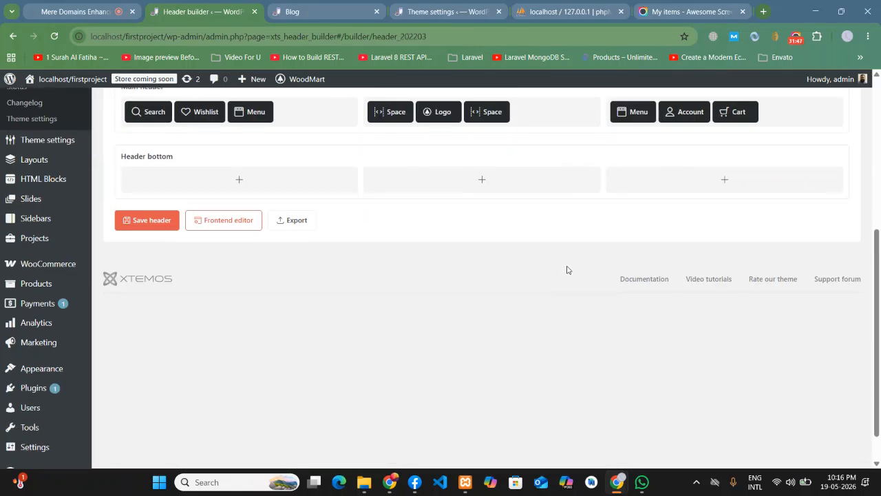
scroll(569, 270, up, 1)
click(167, 337)
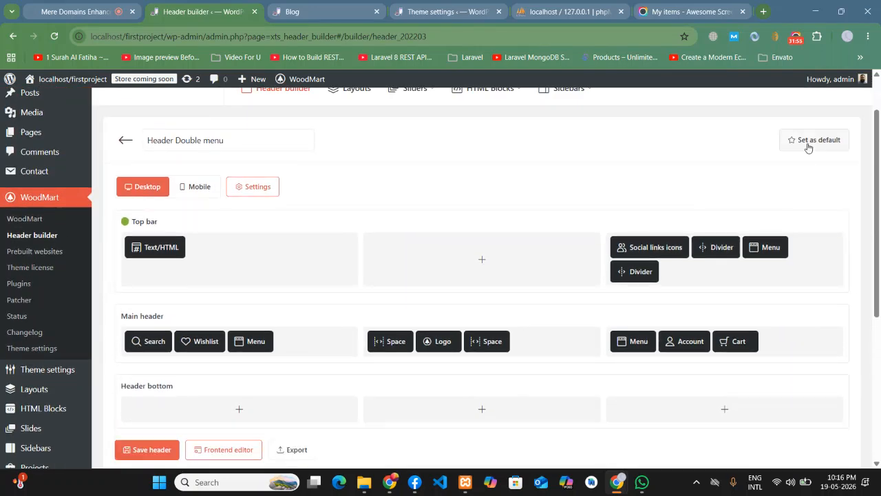
click(809, 141)
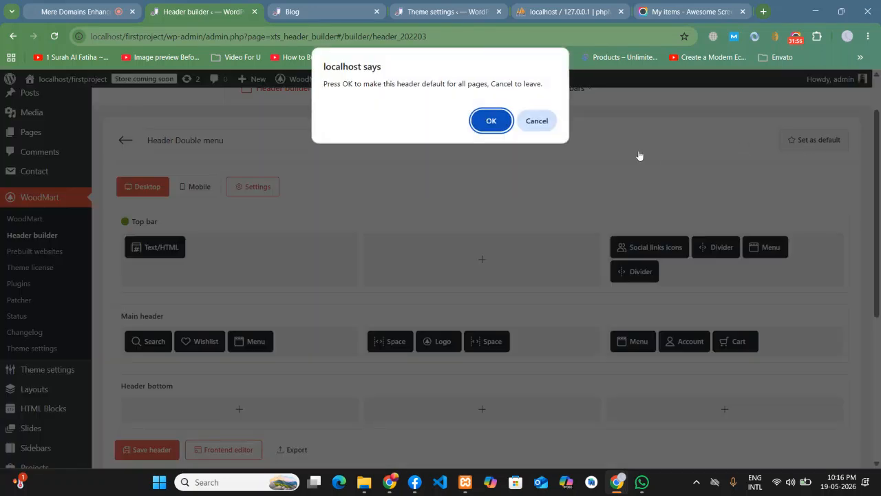
click(489, 123)
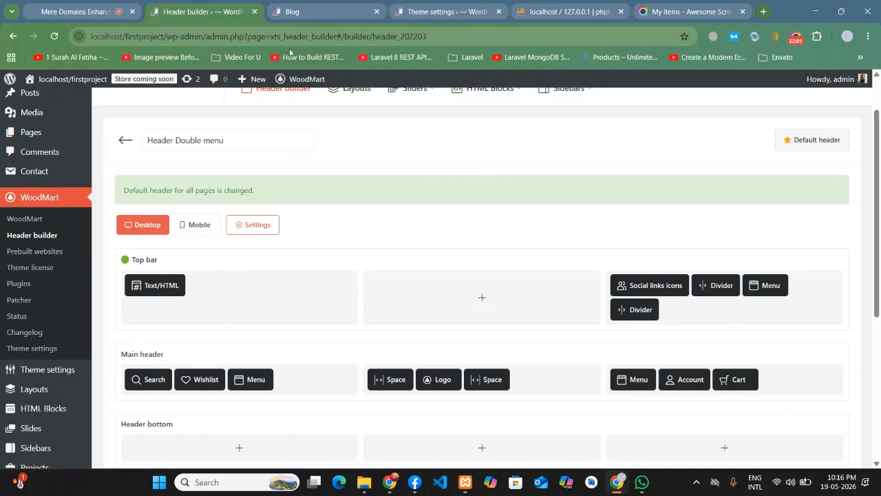
click(303, 11)
click(53, 36)
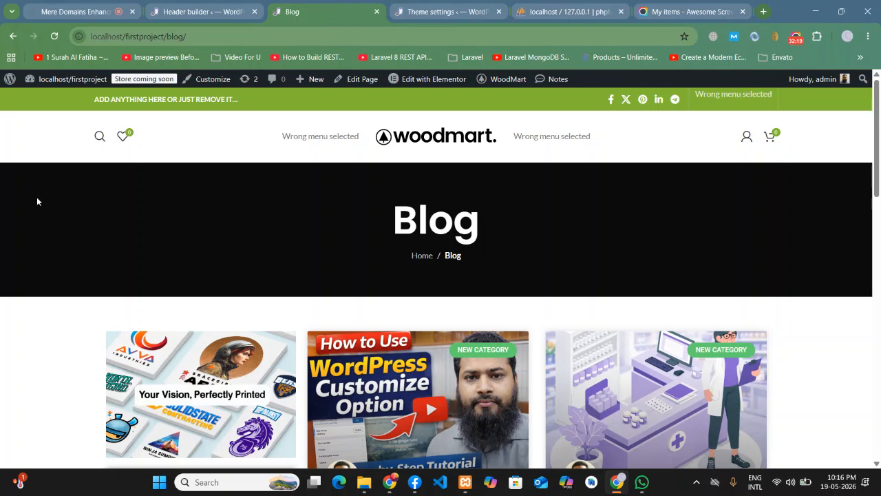
- Assign Footer Menue to the first menu element in the main header
click(213, 9)
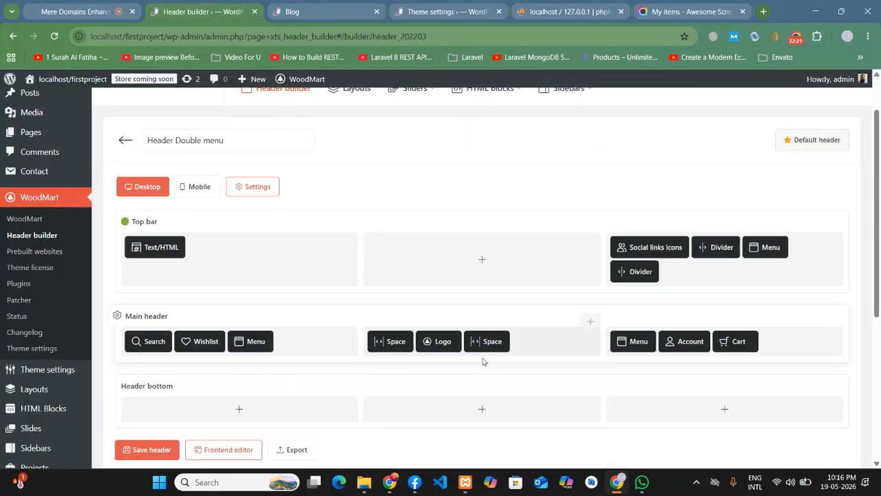
scroll(487, 362, down, 1)
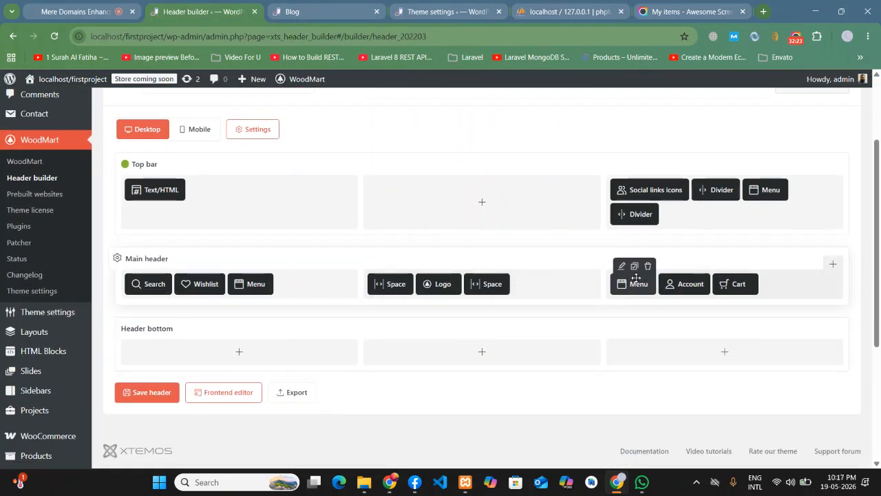
click(238, 265)
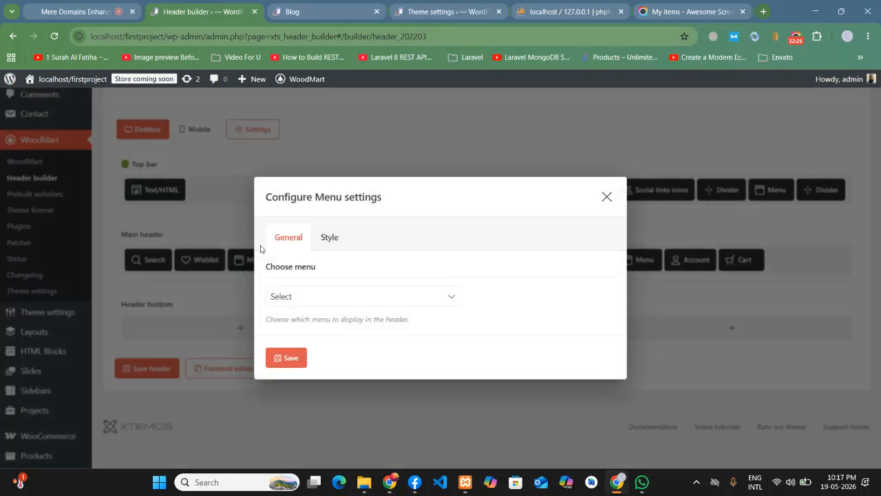
click(292, 300)
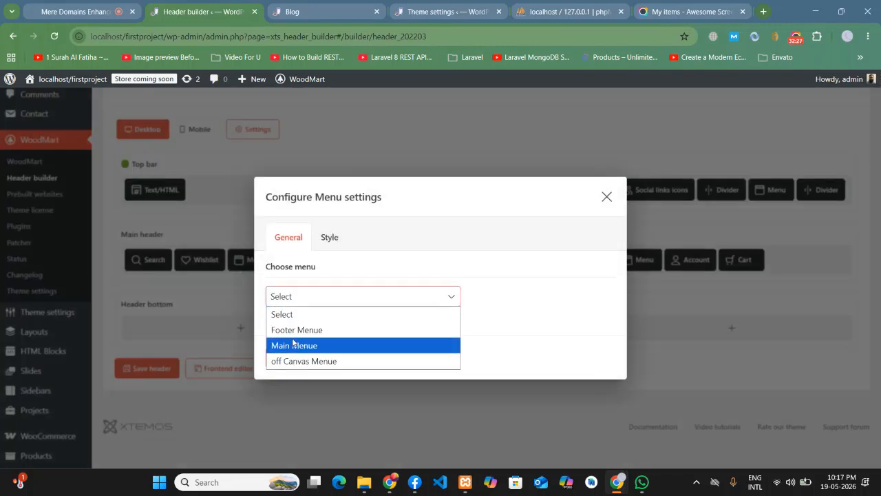
click(292, 330)
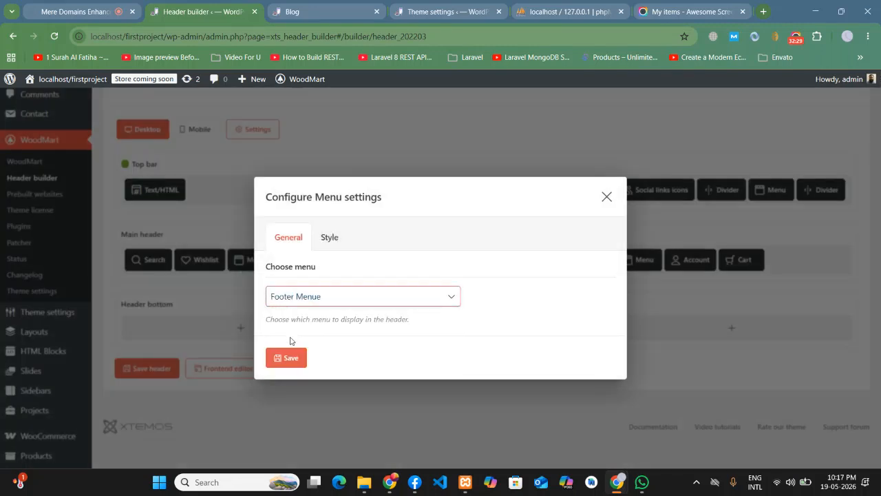
click(286, 358)
- Assign Main Menue to the second menu element and save the header
mouse_move(624, 286)
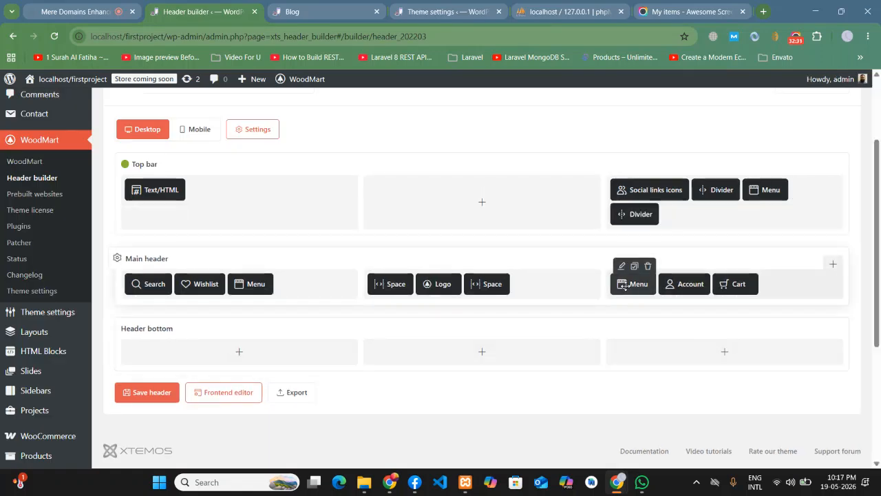
click(621, 267)
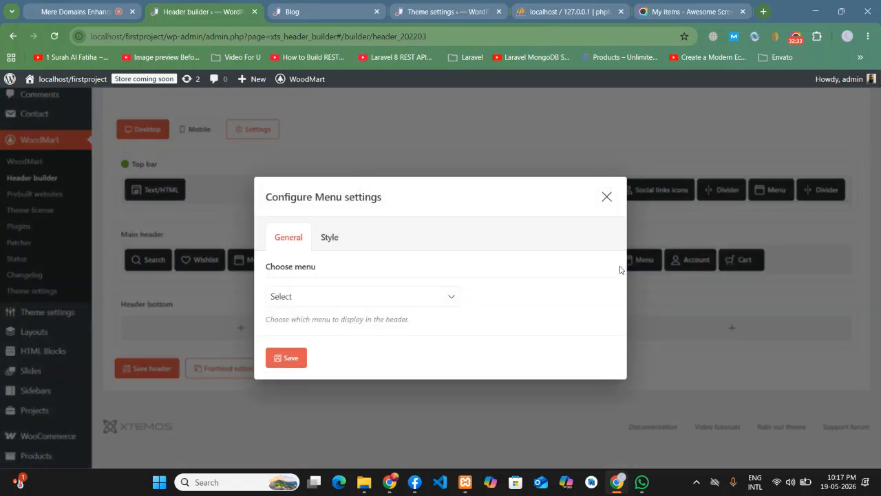
click(298, 295)
click(299, 346)
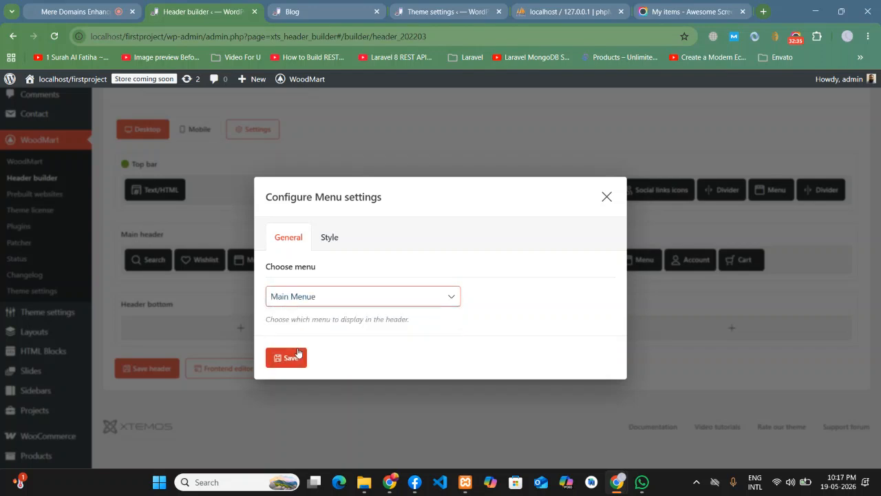
click(288, 359)
click(150, 393)
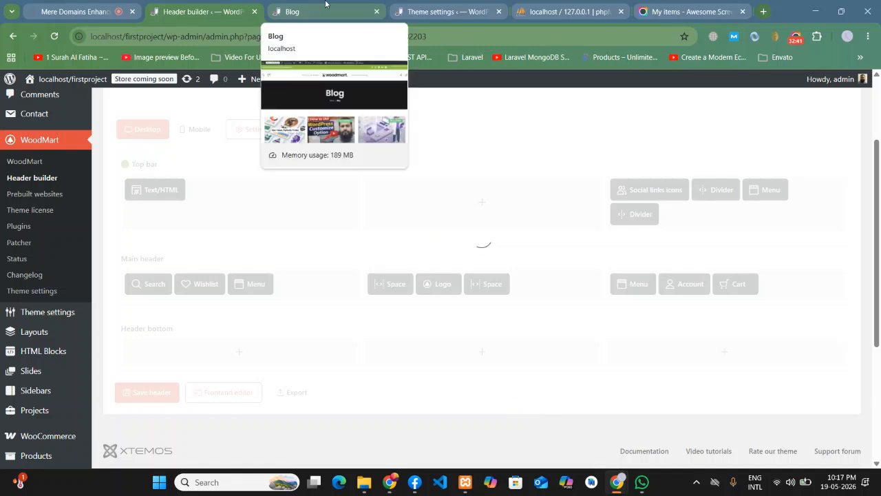
- Reload the Blog page twice to check the new header, then return to the header builder
click(326, 6)
click(53, 37)
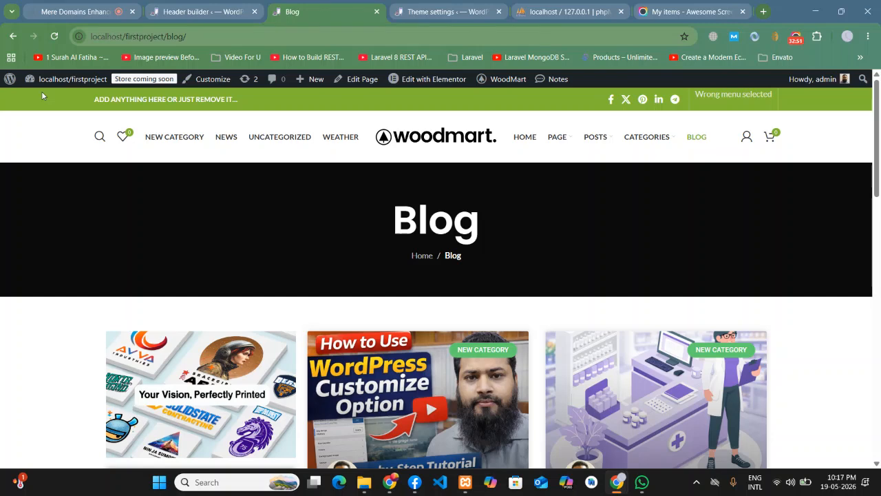
scroll(67, 196, down, 5)
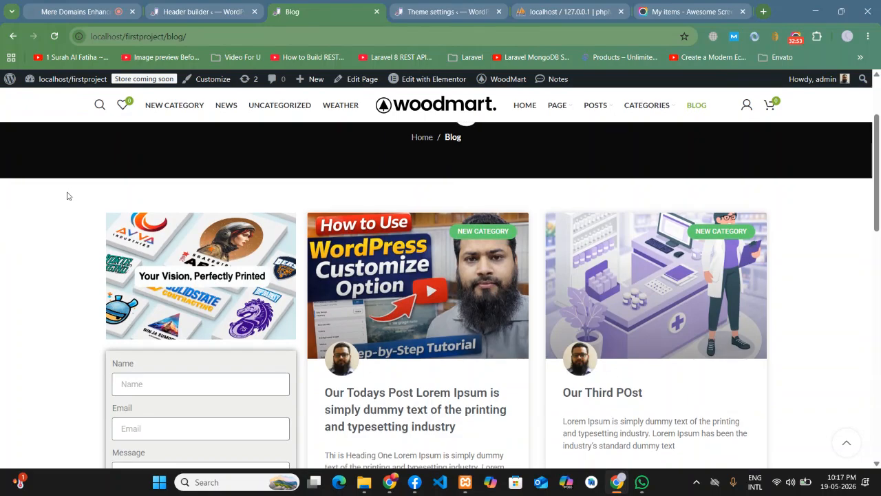
scroll(66, 196, down, 5)
scroll(66, 197, up, 10)
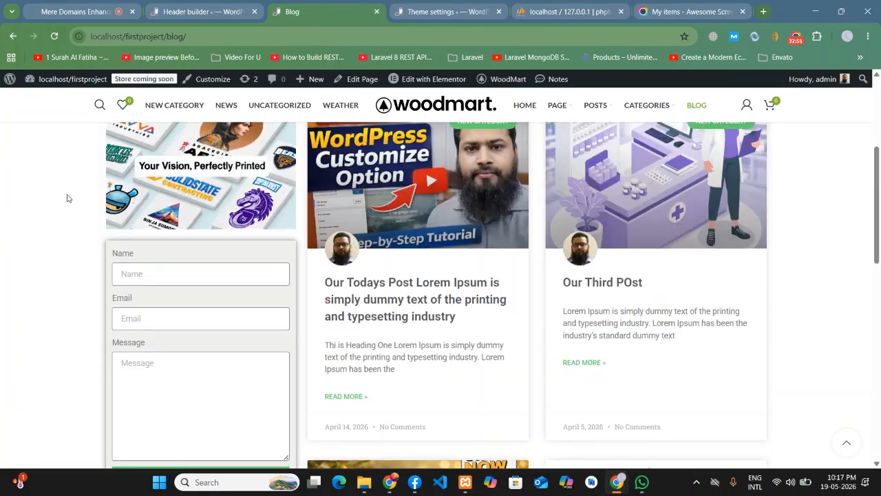
click(55, 36)
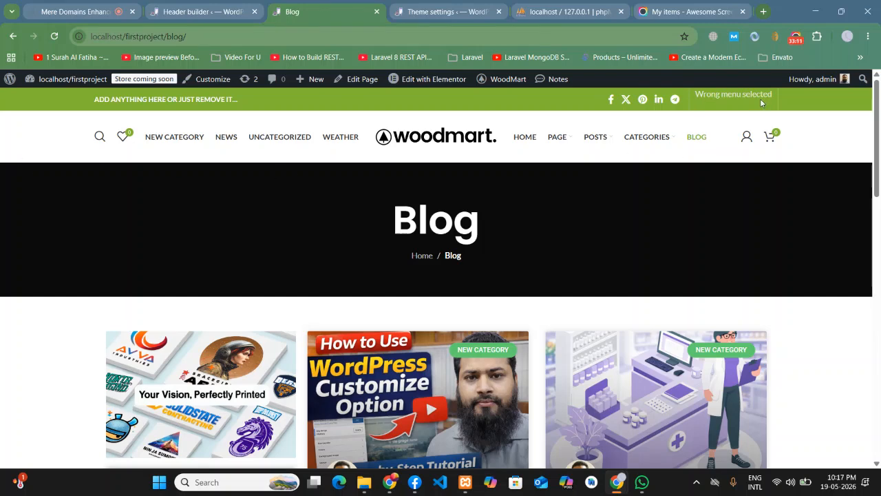
click(239, 8)
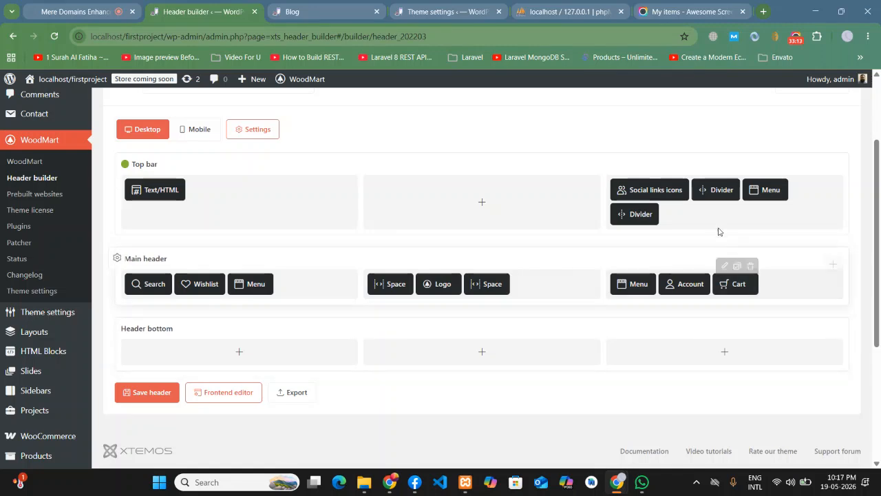
- Set the top bar Menu element to Footer Menue, save the header, and switch to the Blog tab
click(753, 171)
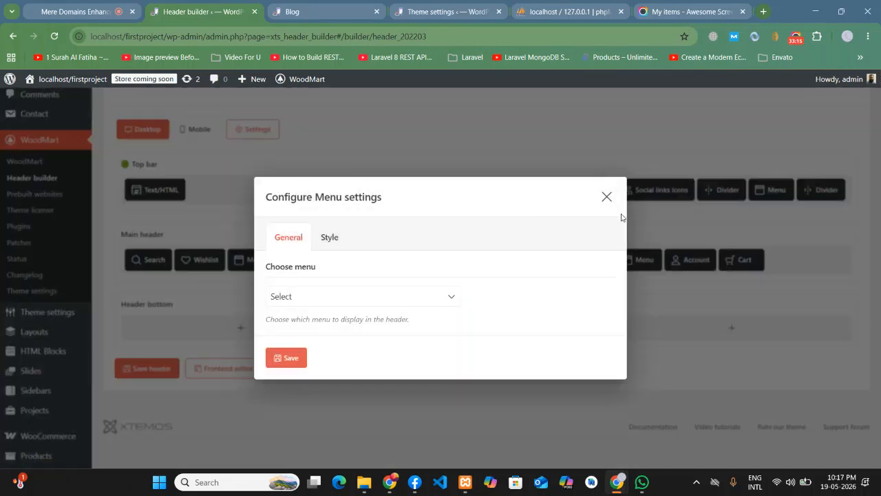
click(304, 296)
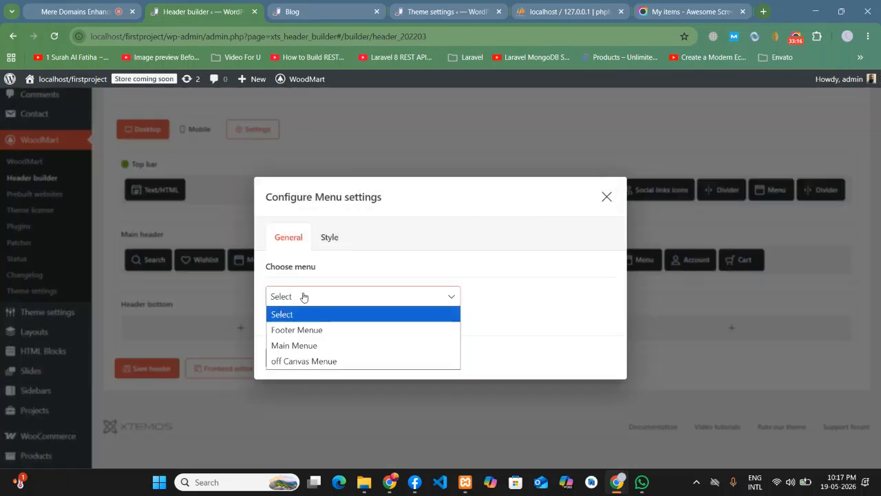
click(307, 333)
click(286, 357)
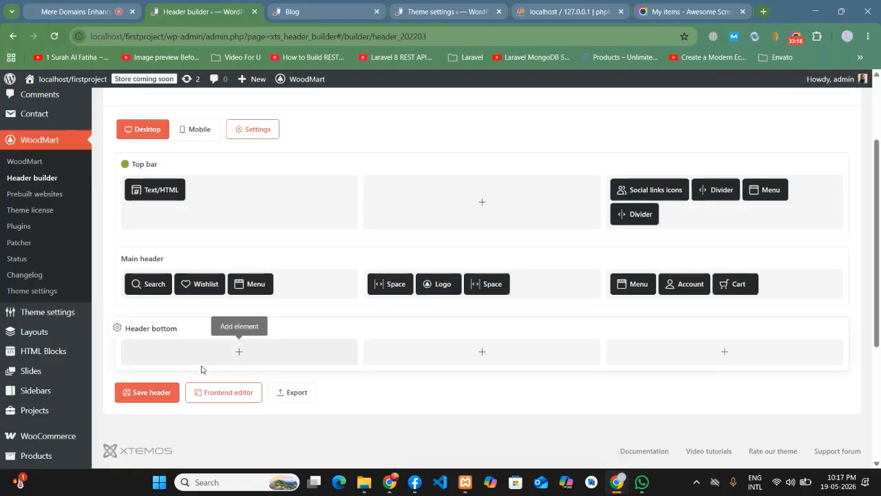
click(145, 391)
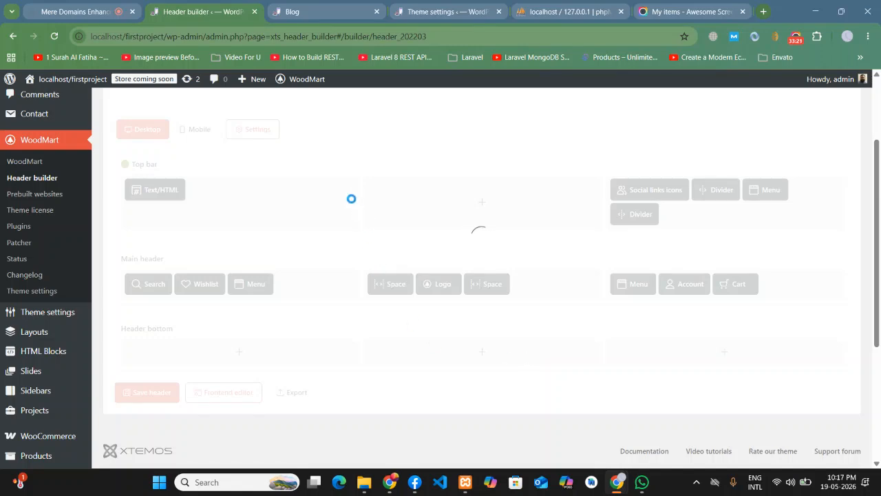
click(331, 4)
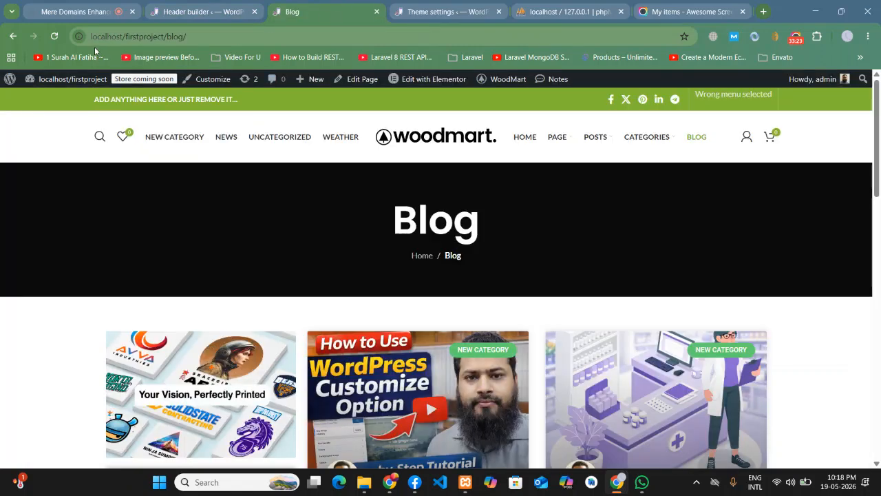
- Reload the Blog page and confirm the top bar lists NEW CATEGORY, NEWS, UNCATEGORIZED and WEATHER
click(54, 36)
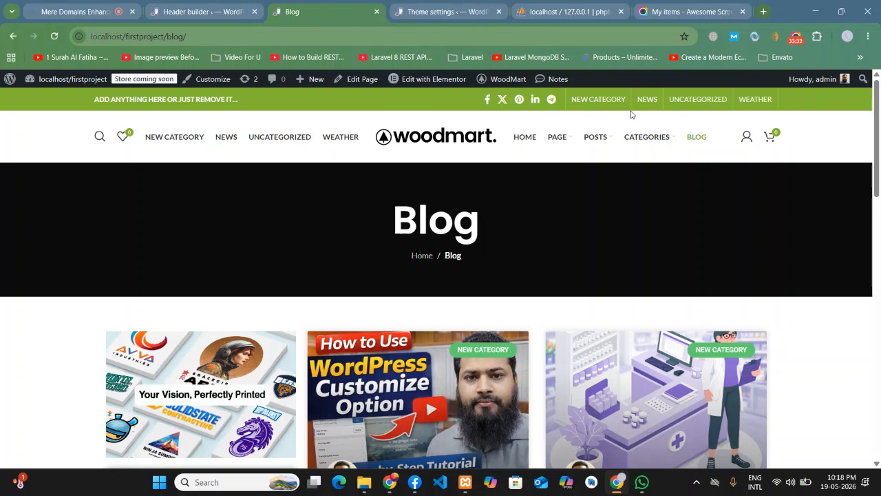
scroll(879, 333, down, 1)
scroll(857, 325, up, 1)
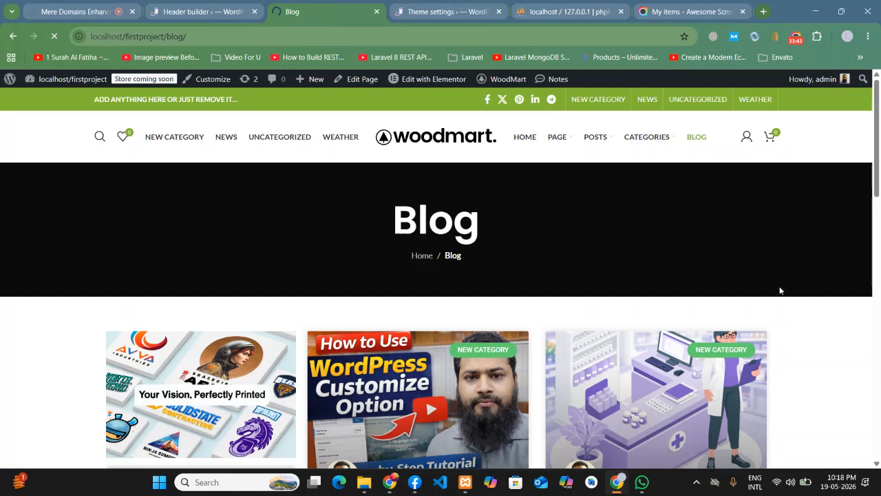
- Browse the Weather category and open Our Second Post, scrolling through it and back to top
scroll(821, 291, down, 5)
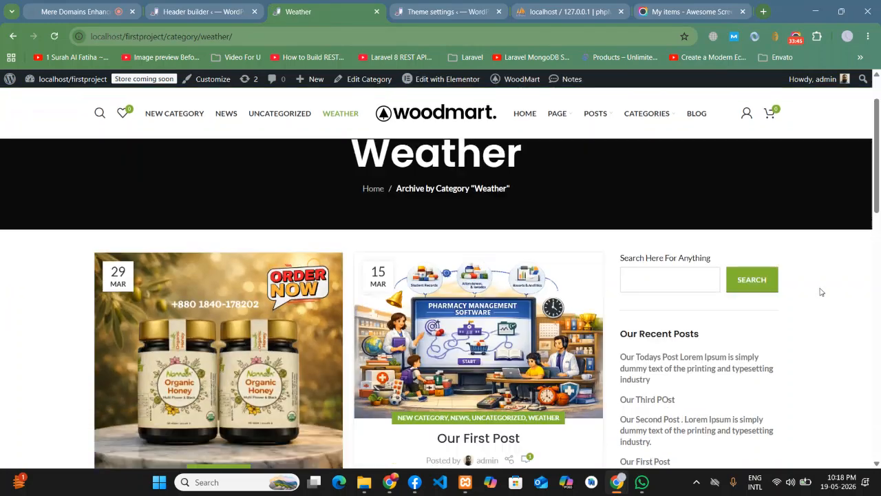
scroll(821, 291, down, 2)
scroll(820, 291, up, 8)
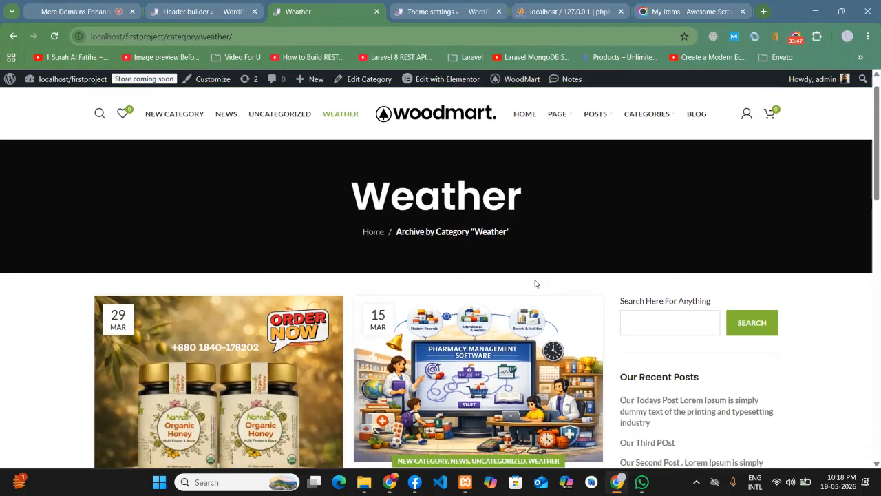
scroll(535, 284, down, 2)
click(177, 283)
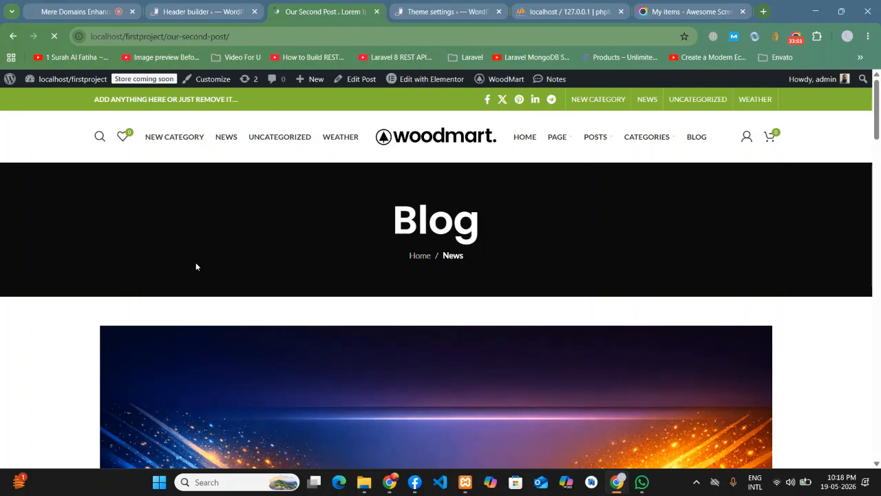
scroll(635, 283, down, 1)
scroll(634, 282, down, 10)
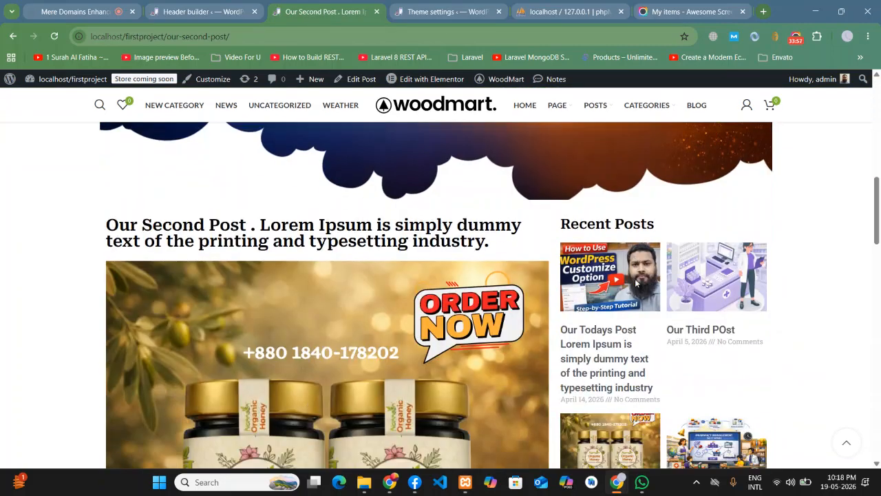
scroll(634, 282, down, 15)
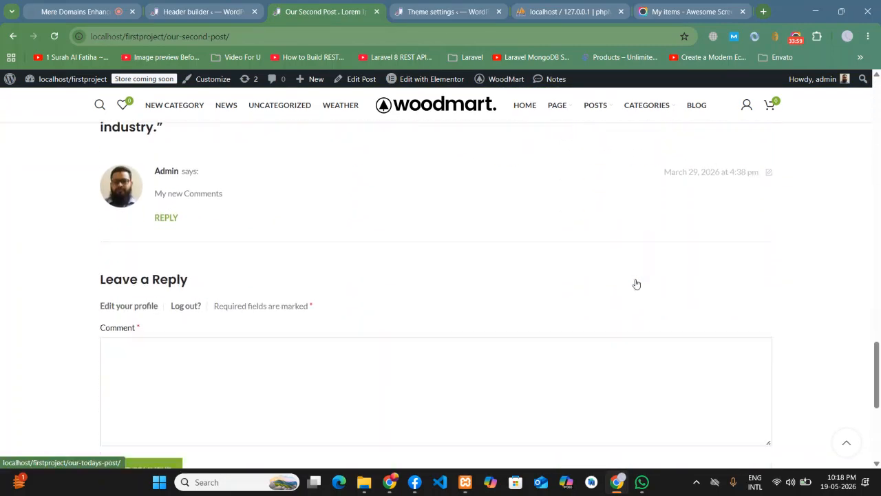
click(845, 444)
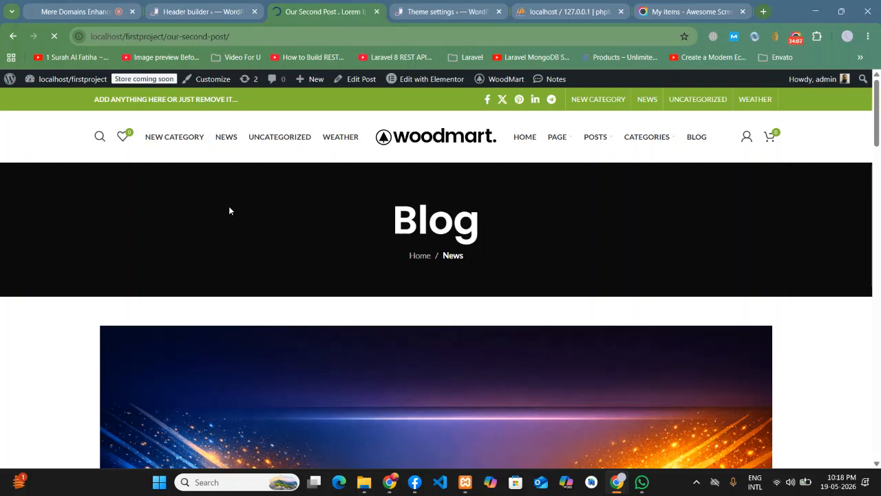
- Open the home page to confirm the top bar menu, then return to the header builder
scroll(292, 219, down, 8)
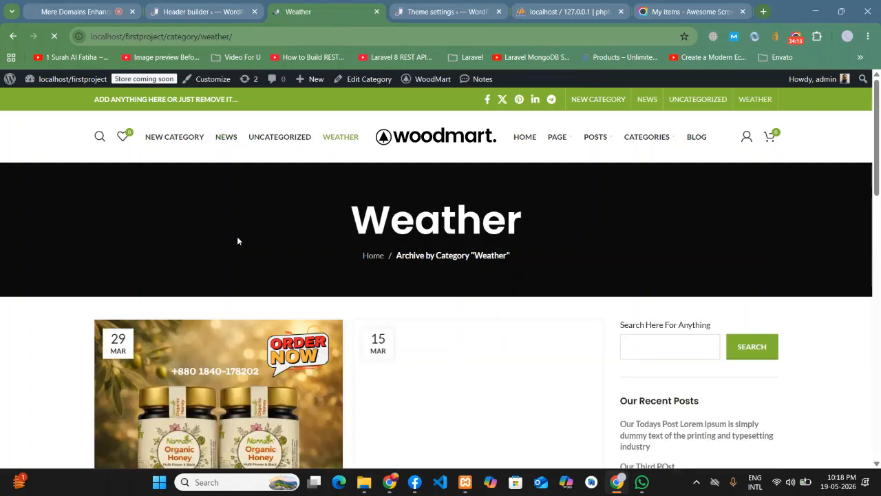
scroll(476, 292, down, 3)
scroll(476, 292, down, 8)
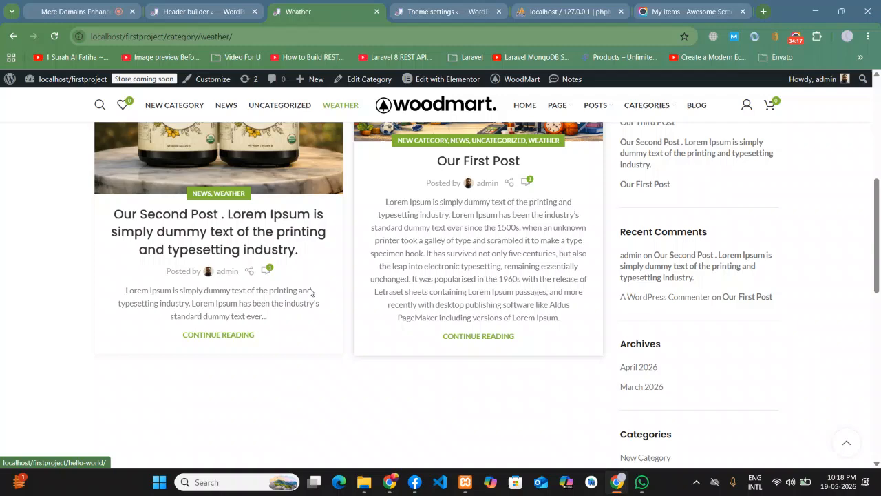
scroll(703, 309, up, 4)
scroll(703, 309, up, 7)
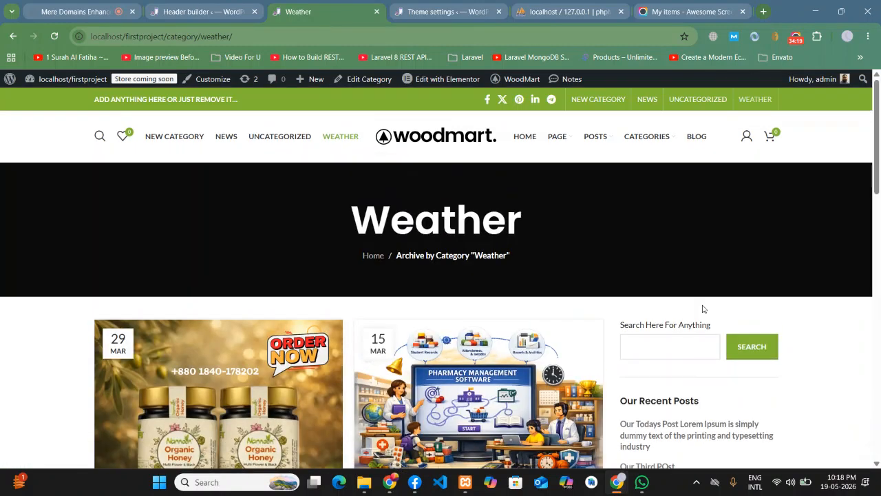
click(529, 137)
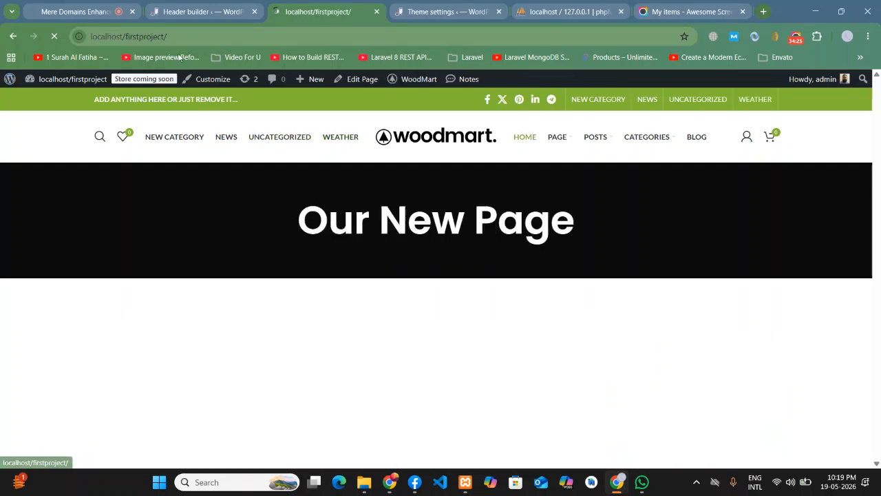
click(175, 5)
- Scroll through the saved Header Double menu layout in the header builder to review it
scroll(481, 261, down, 3)
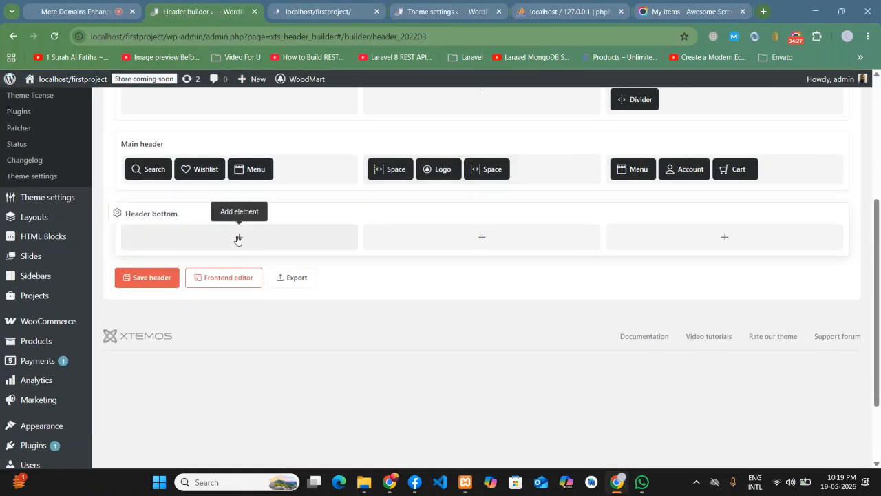
scroll(234, 237, up, 5)
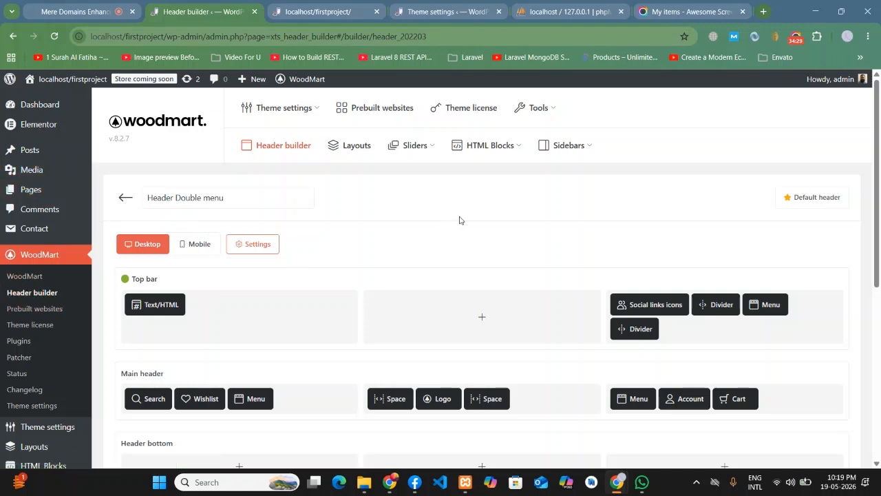
scroll(261, 244, down, 1)
scroll(261, 243, down, 2)
scroll(356, 216, up, 2)
mouse_move(90, 233)
scroll(95, 207, down, 1)
scroll(472, 186, up, 1)
scroll(535, 192, down, 1)
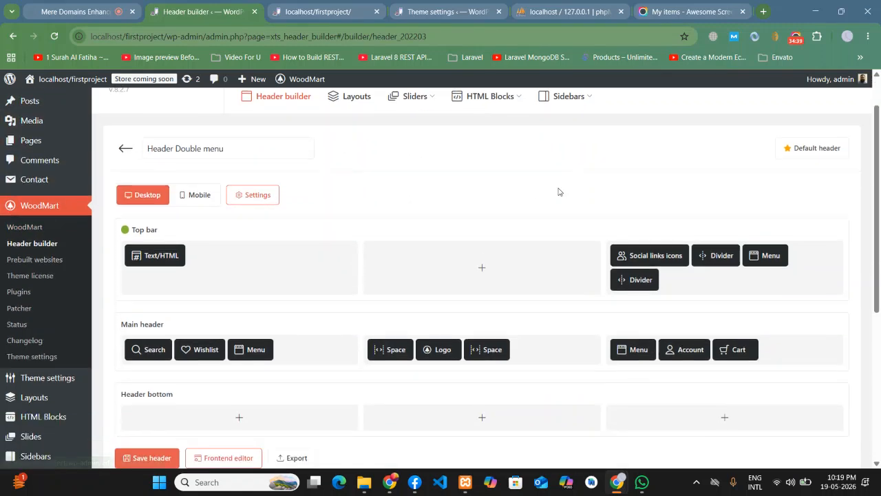
drag(878, 312, 878, 272)
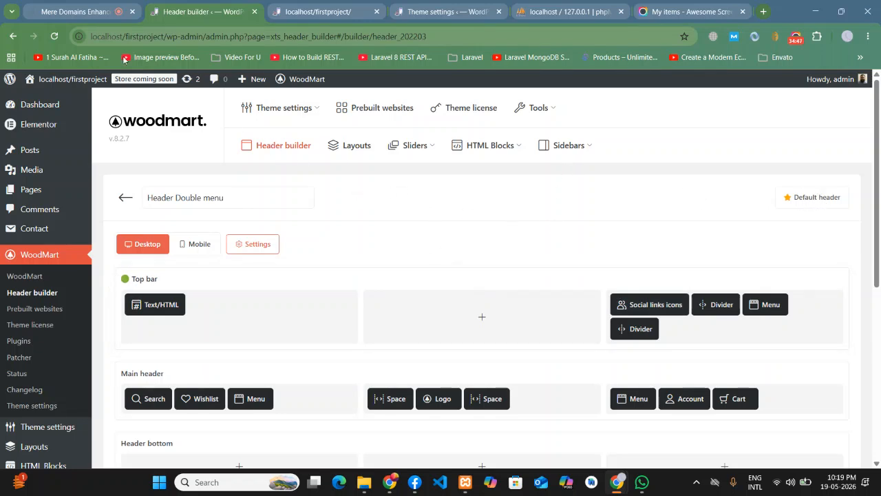
- Pass through the Jitsi meeting to the Awesome Screenshot My items list of recorded videos
scroll(38, 225, down, 1)
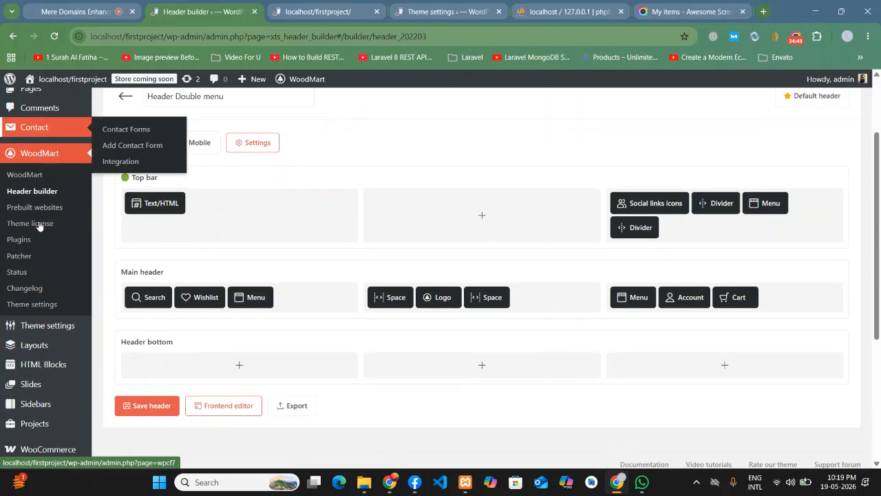
scroll(32, 388, up, 2)
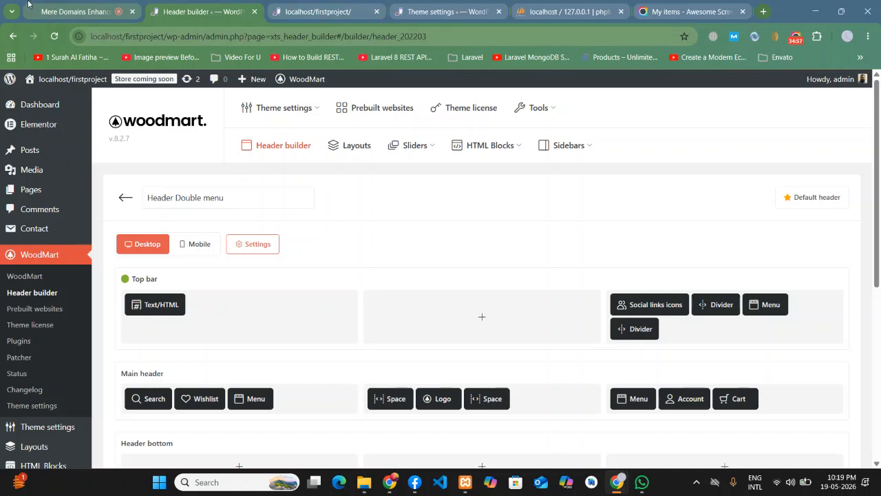
click(79, 7)
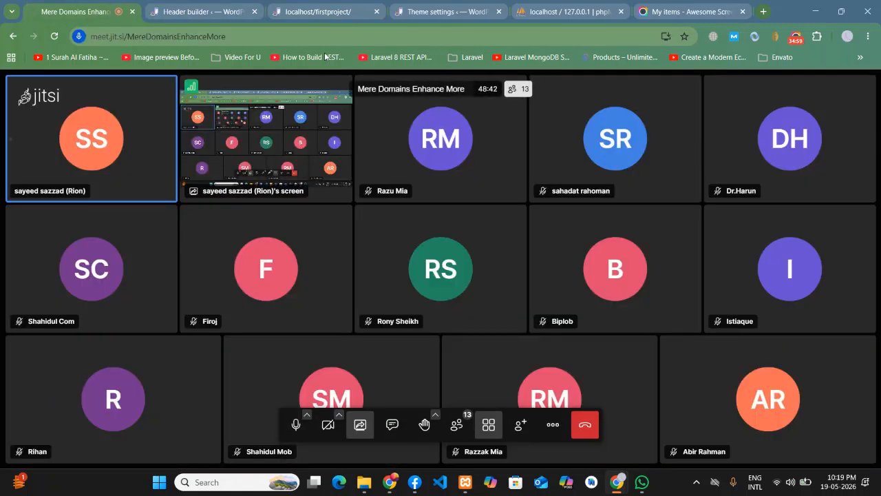
click(692, 7)
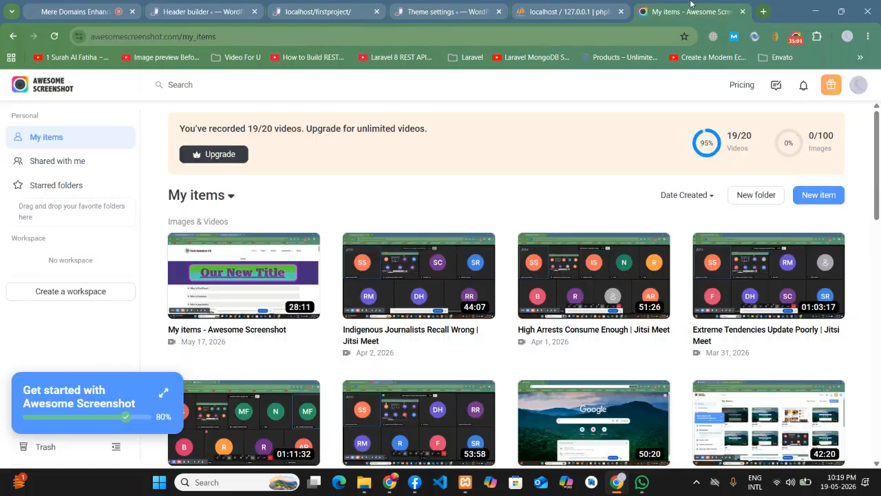